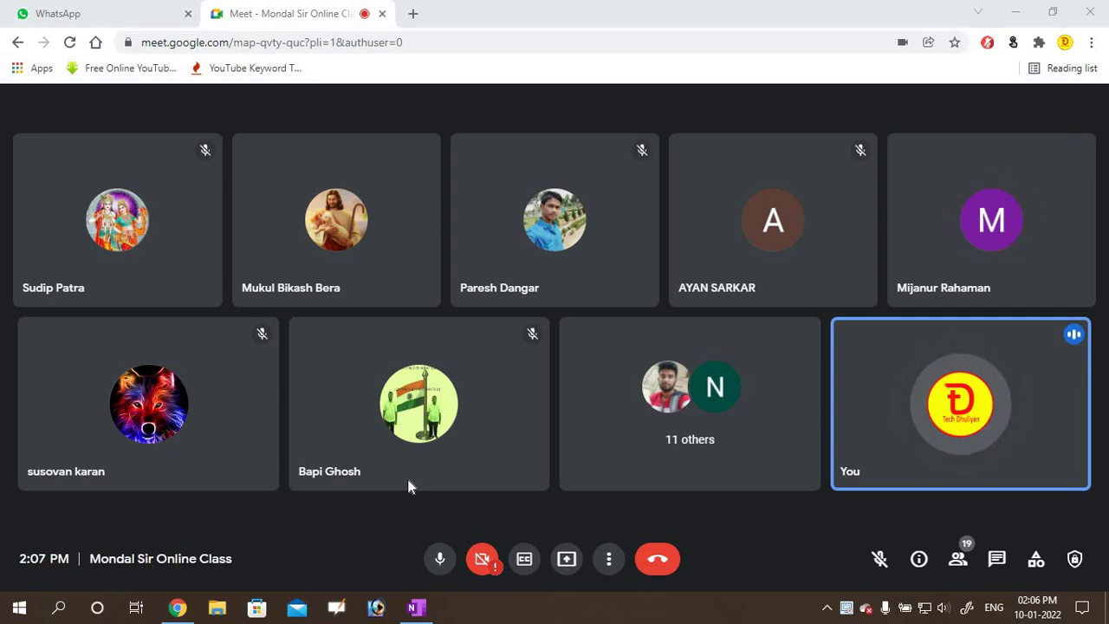
Admit the waiting participant into the Google Meet class call.
key(Return)
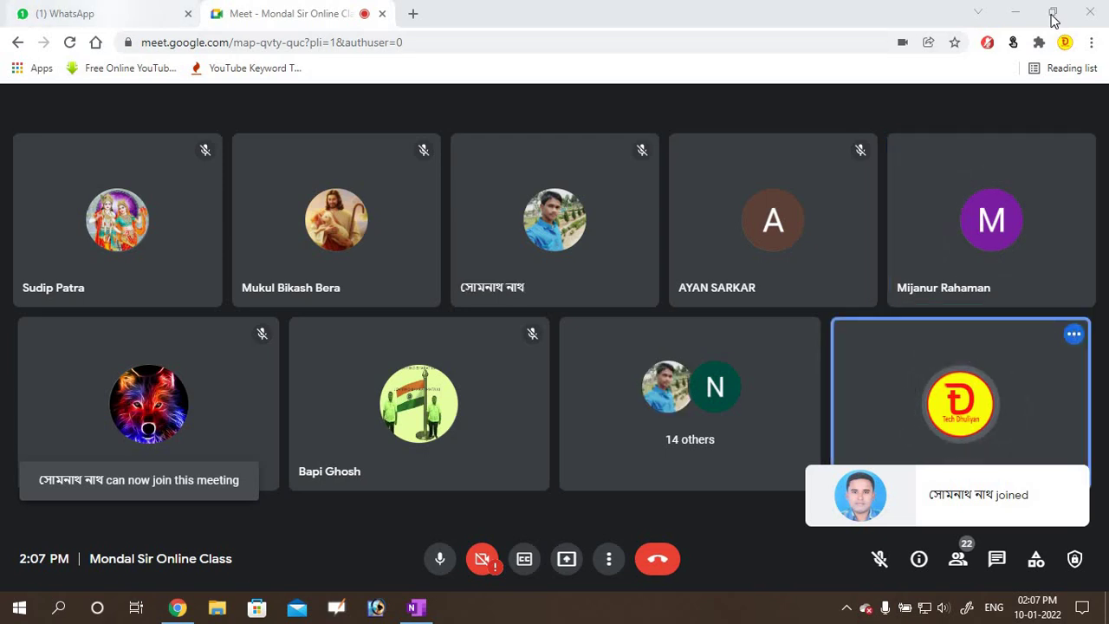
Read the MCTC-1121 (DFA) group chat in WhatsApp Web and return to the Meet tab.
key(ctrl+Tab)
key(Down)
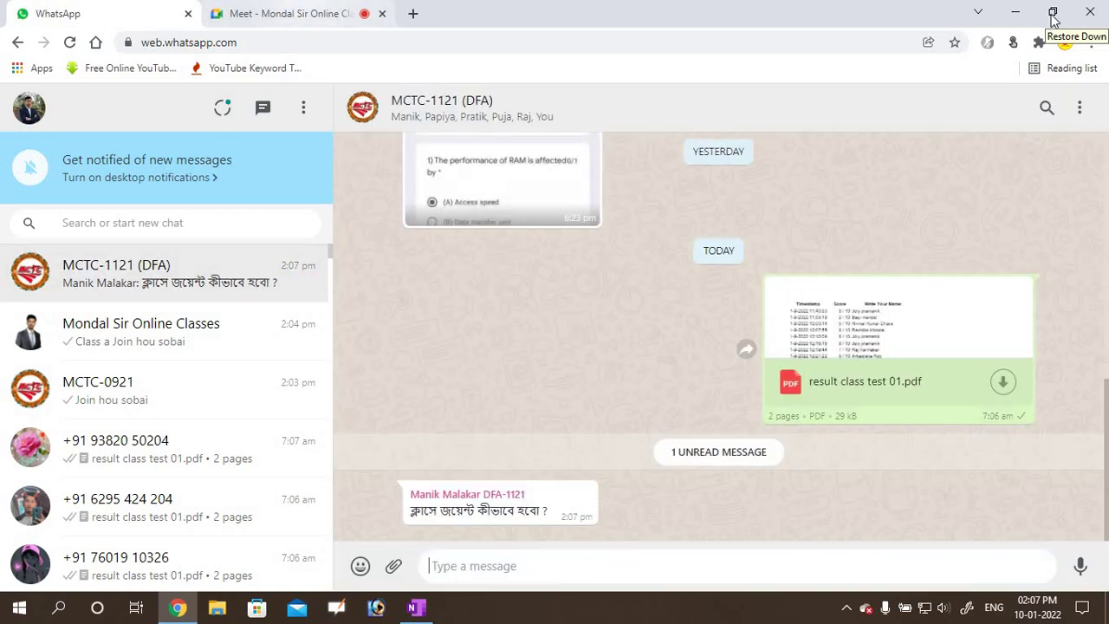
key(ctrl+Tab)
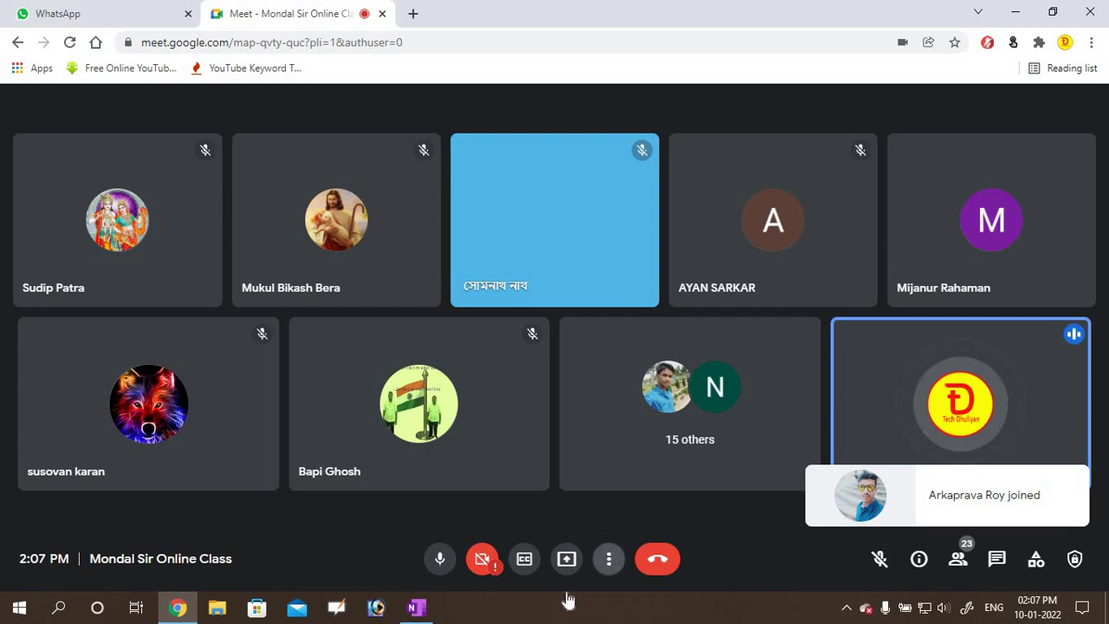
Choose Present now > Your entire screen in the Meet call.
key(Return)
key(Escape)
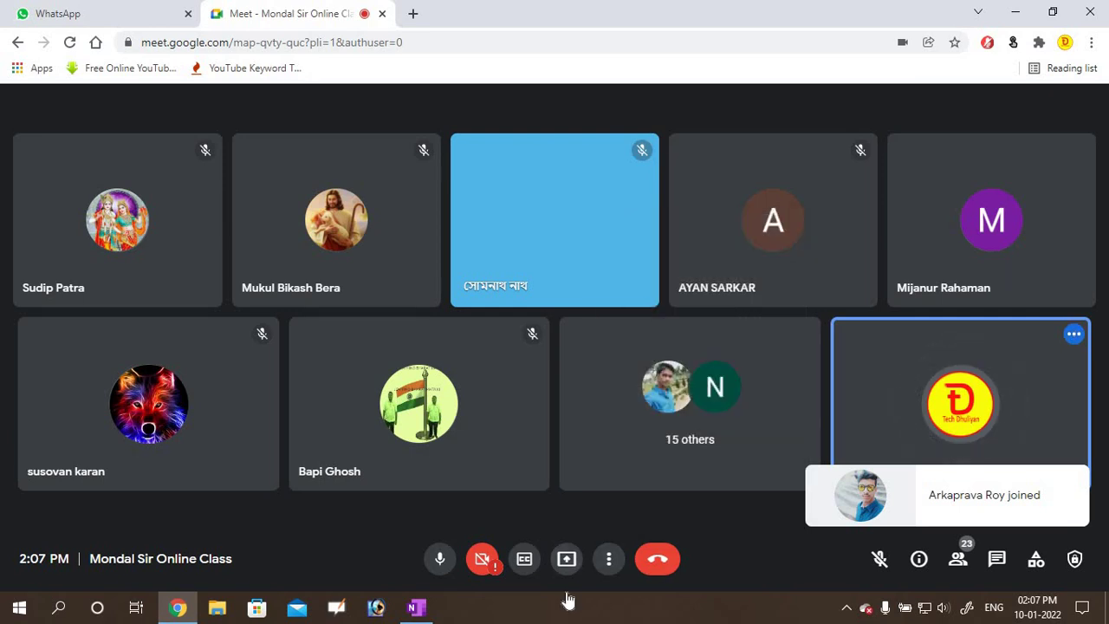
key(shift+Tab)
key(Return)
key(Down)
key(Up)
key(Return)
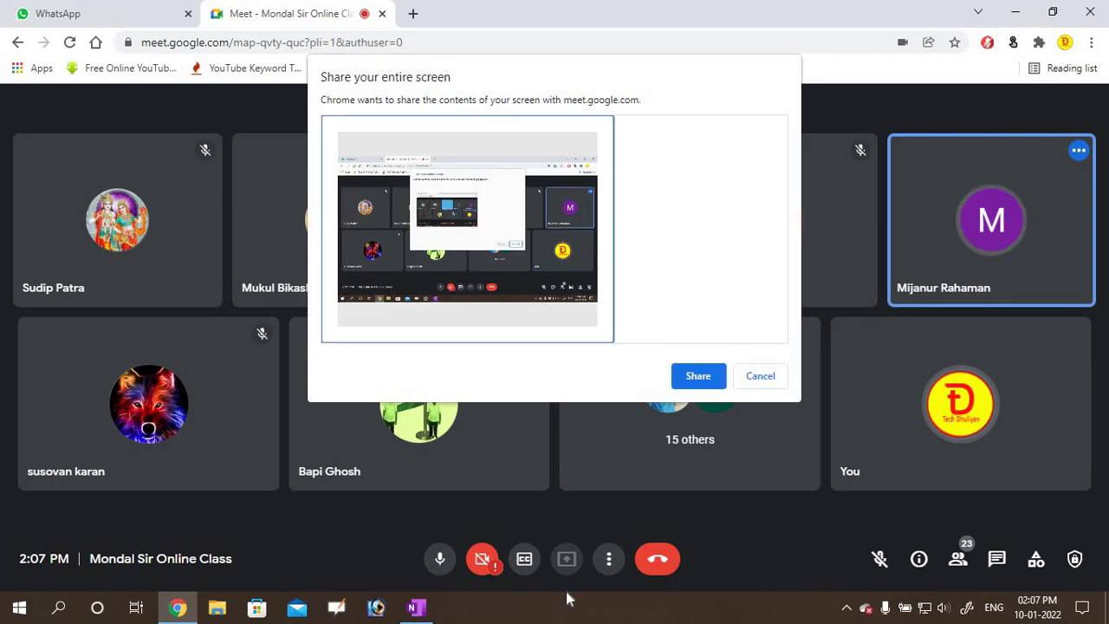
Share the entire screen, minimize and restore Meet, then show the hidden tray icons.
key(Return)
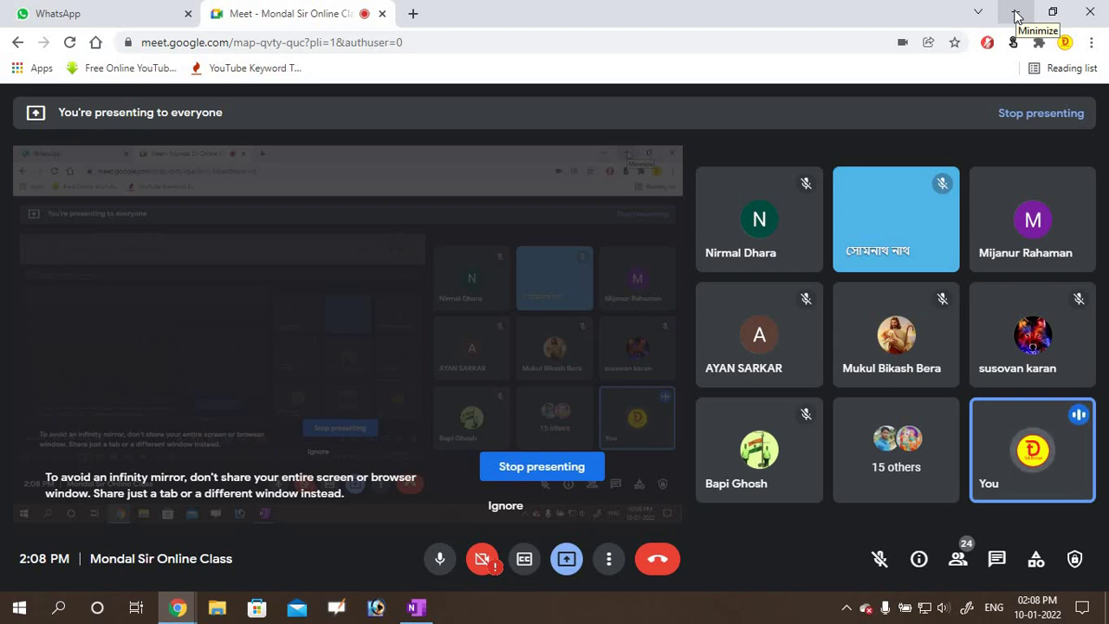
click(1016, 15)
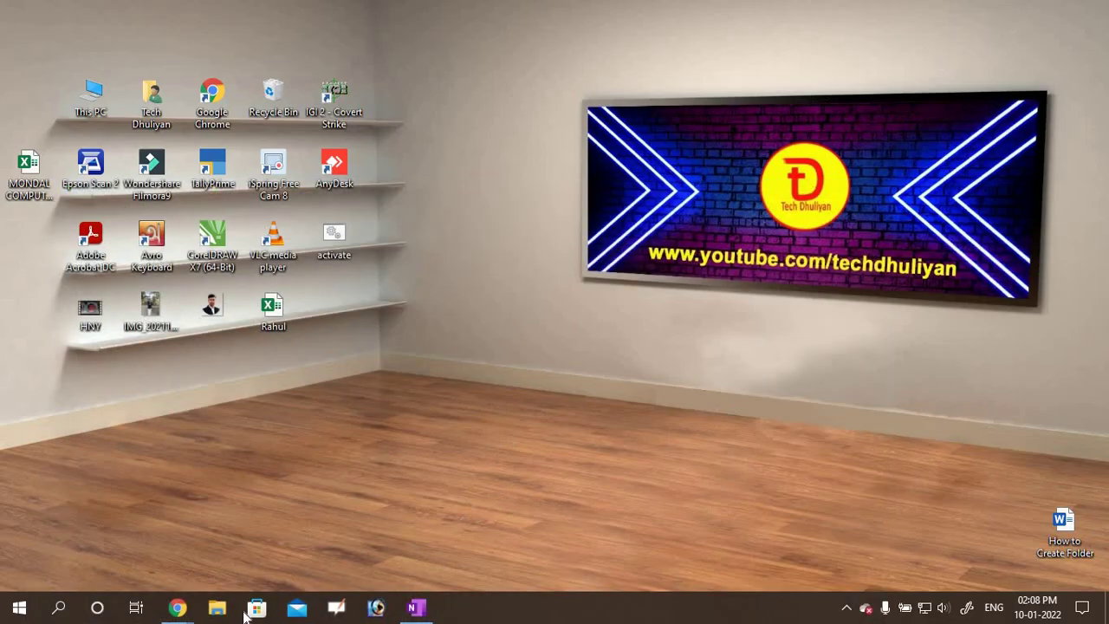
mouse_move(178, 608)
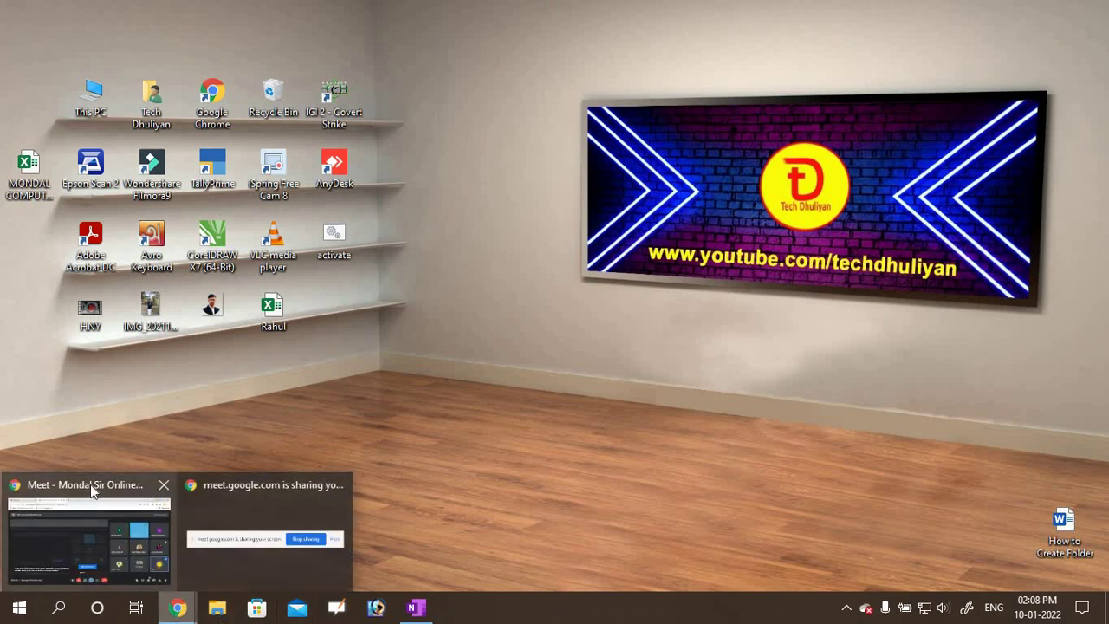
click(90, 485)
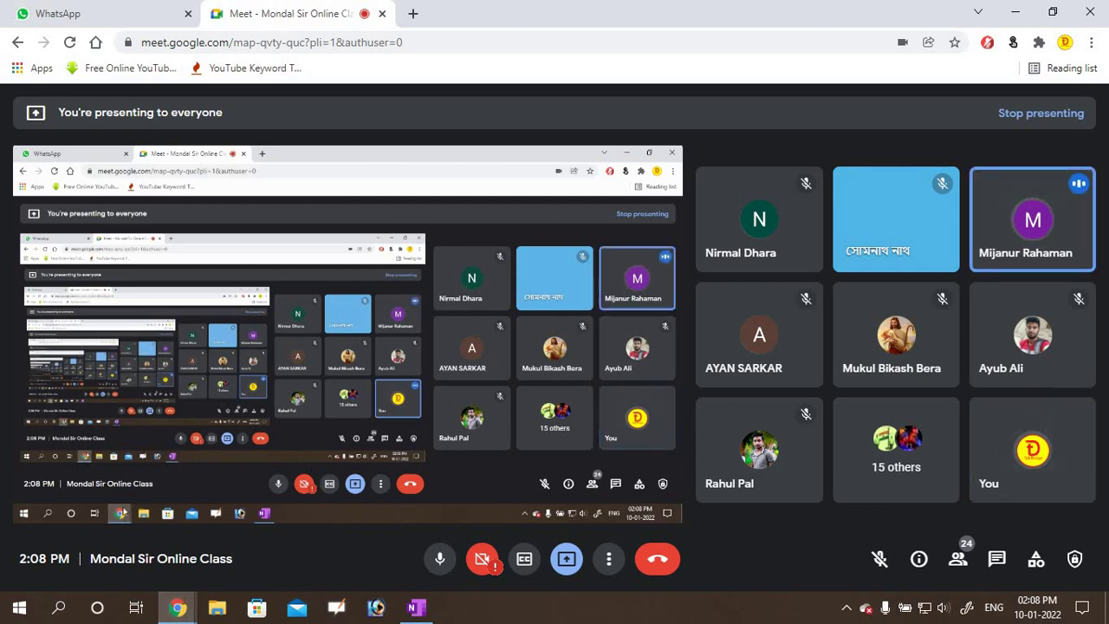
click(842, 608)
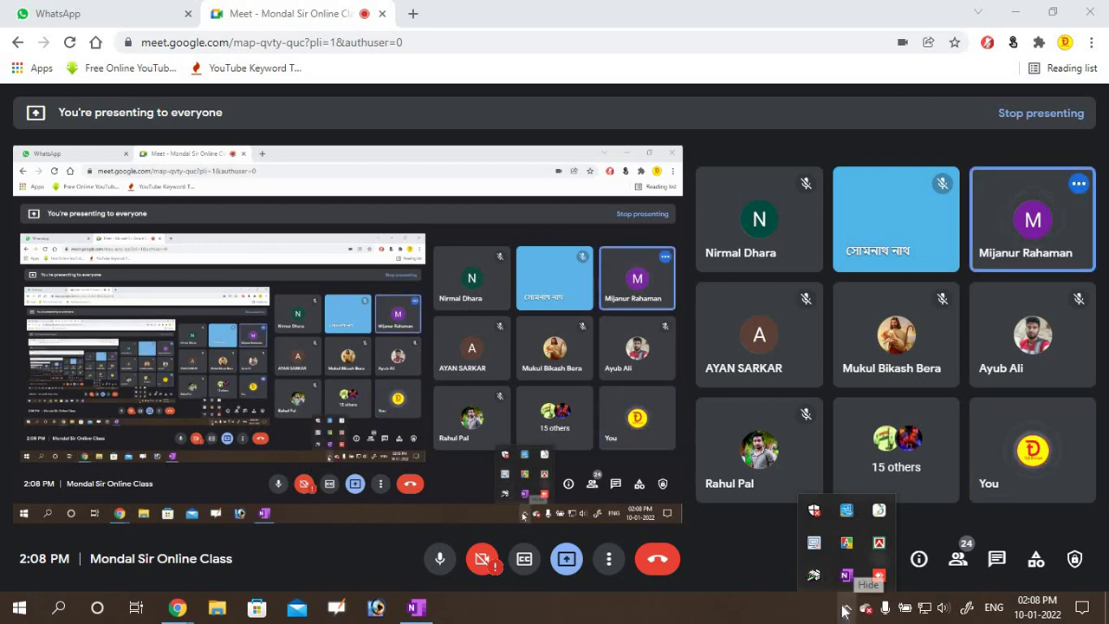
Close the hidden tray icons popup while the presentation continues.
click(845, 610)
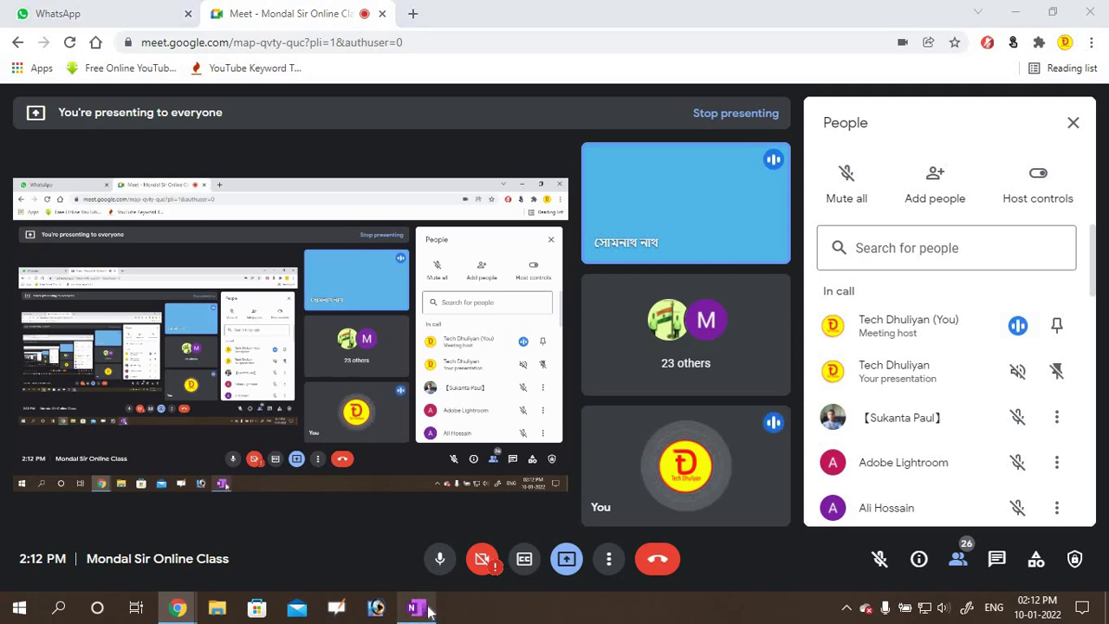
Show and hide OneNote, then minimize the Meet window to the desktop.
click(423, 609)
click(432, 607)
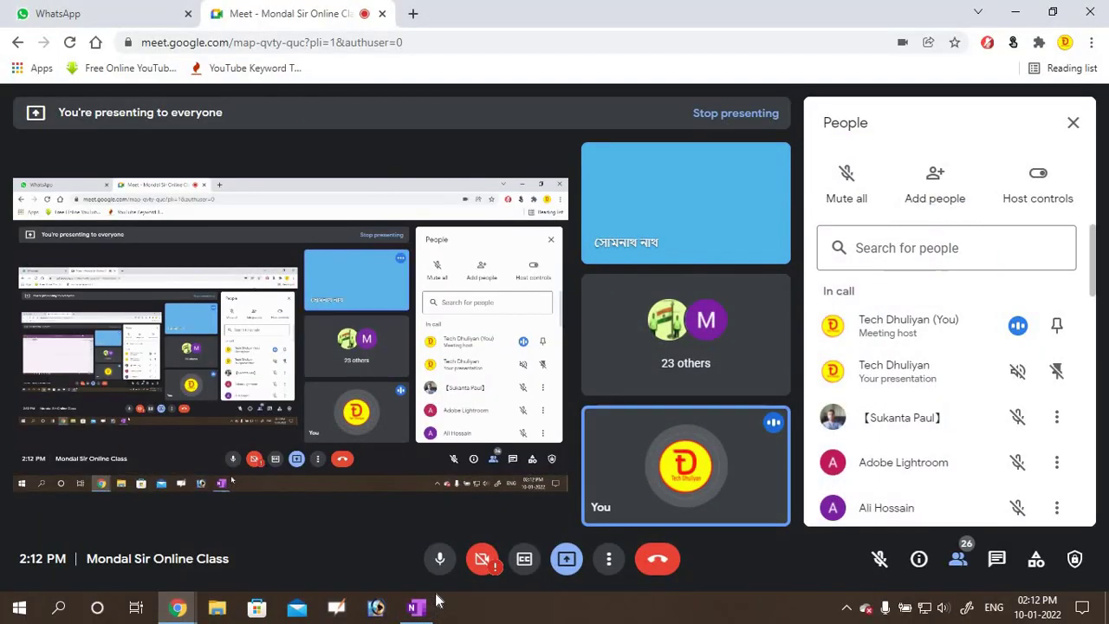
click(1016, 17)
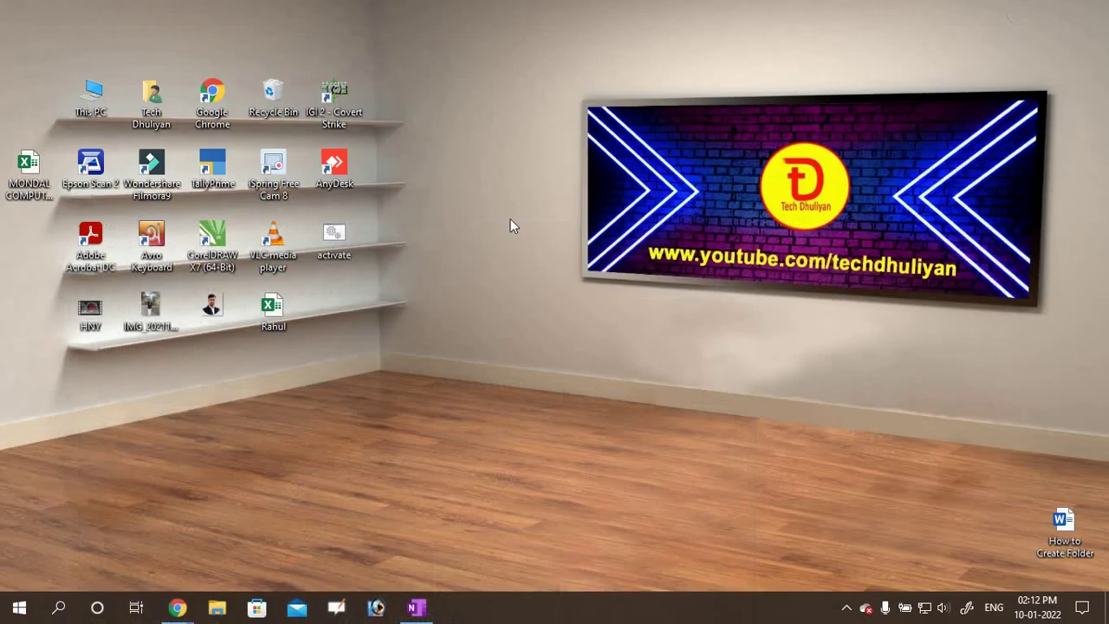
Open the Start menu and scroll the app list to PowerPoint under P.
click(19, 608)
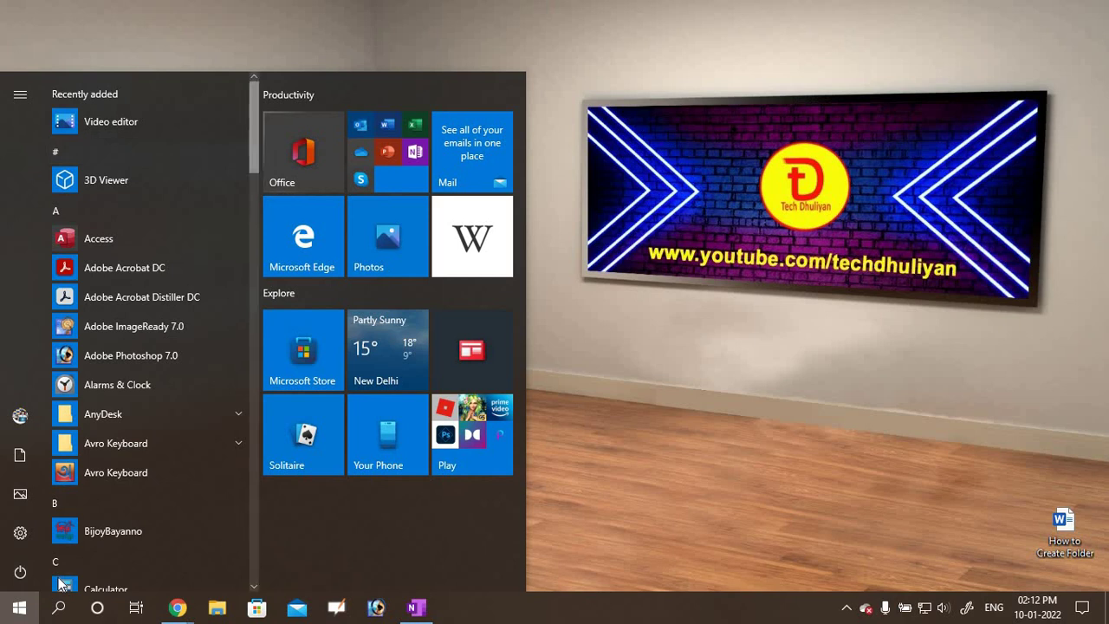
scroll(63, 586, down, 2)
scroll(63, 586, down, 1)
scroll(62, 586, down, 1)
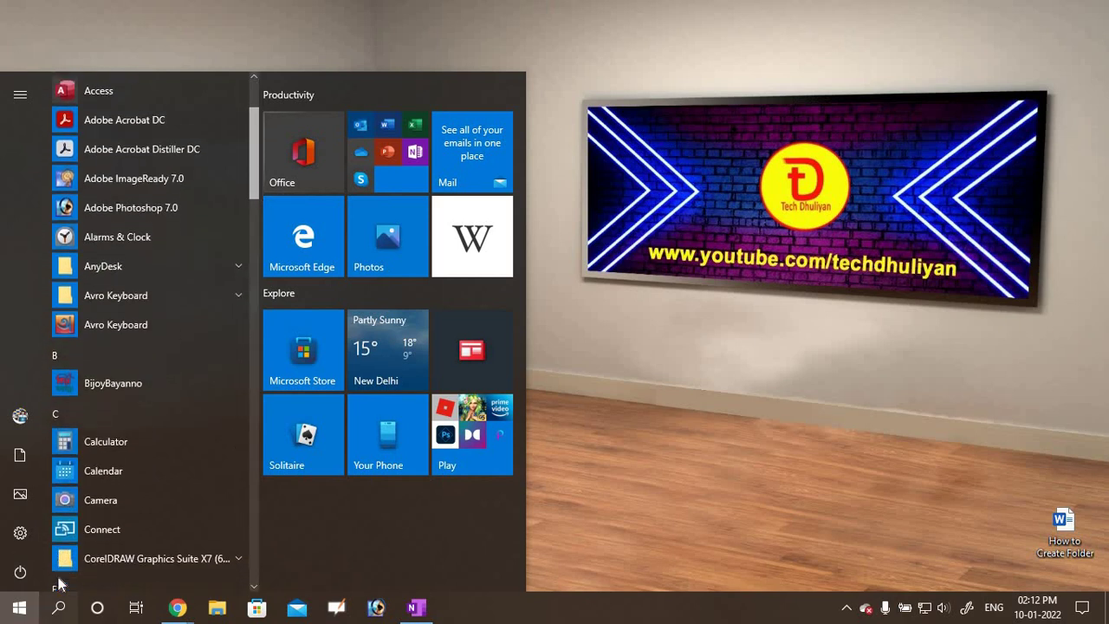
scroll(62, 586, down, 1)
scroll(60, 583, down, 1)
scroll(61, 583, down, 2)
scroll(61, 582, down, 4)
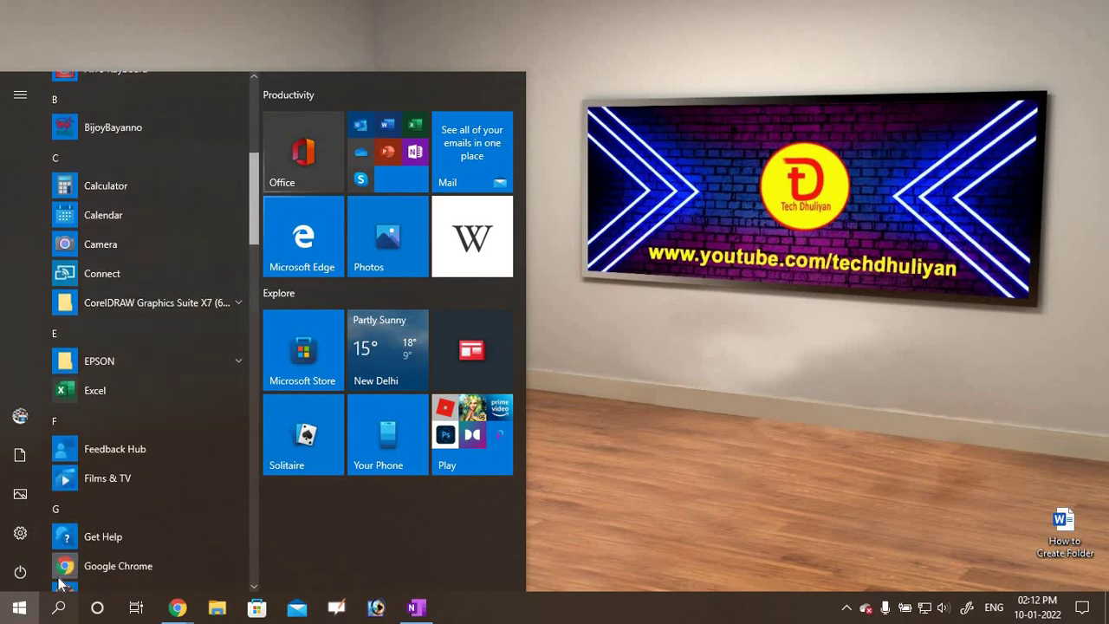
scroll(61, 584, down, 2)
scroll(61, 584, down, 1)
scroll(61, 584, down, 1)
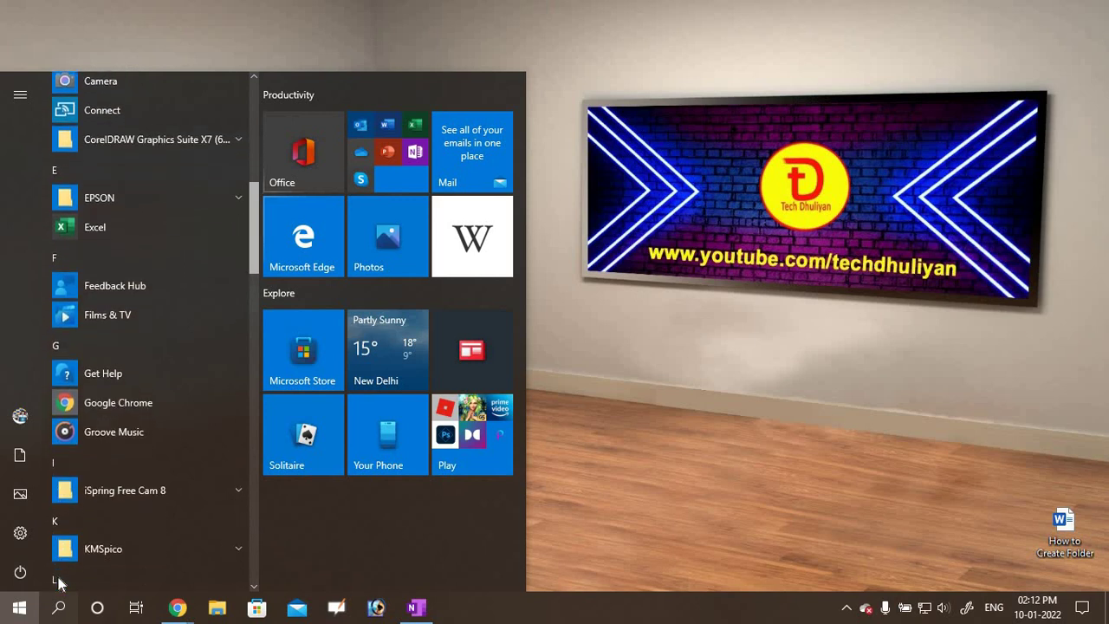
scroll(60, 586, down, 2)
scroll(61, 586, down, 1)
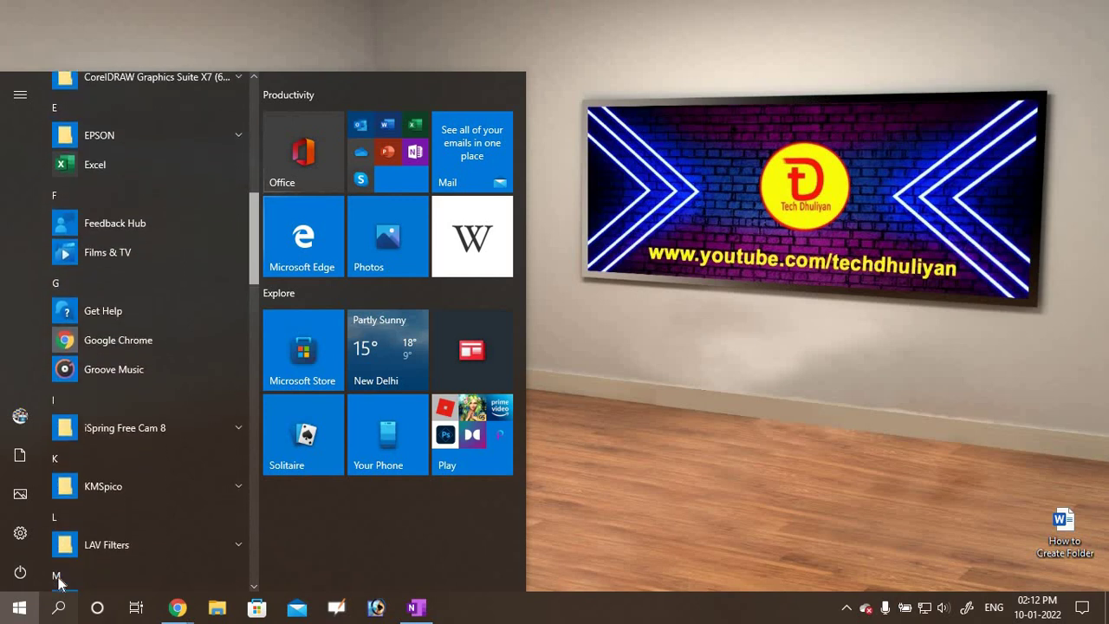
scroll(61, 584, down, 1)
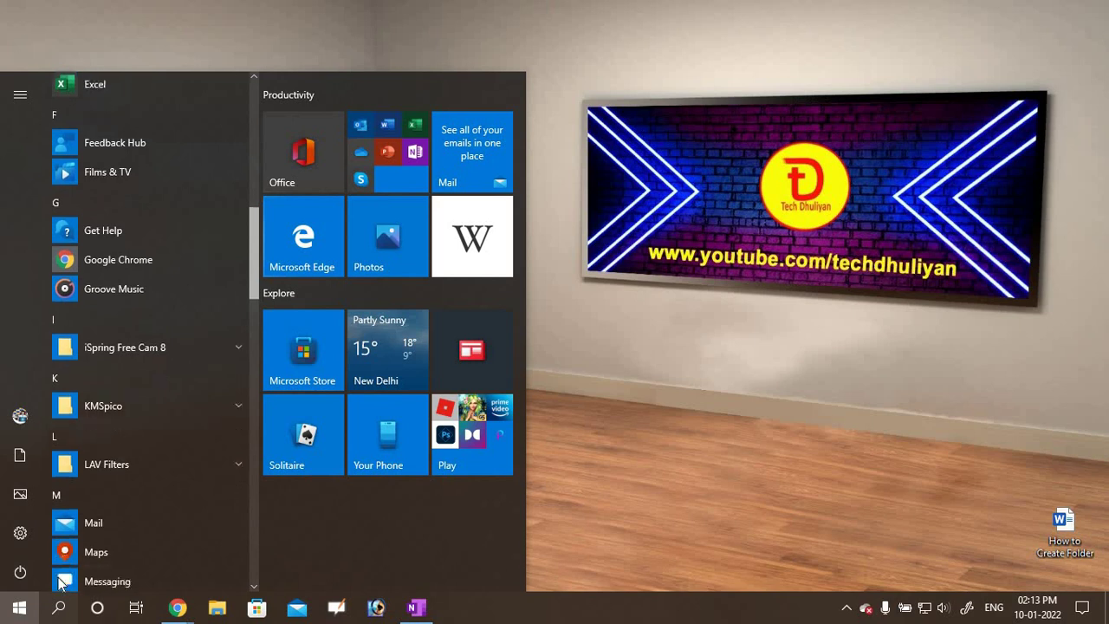
scroll(61, 585, down, 3)
scroll(61, 585, down, 2)
scroll(60, 585, down, 1)
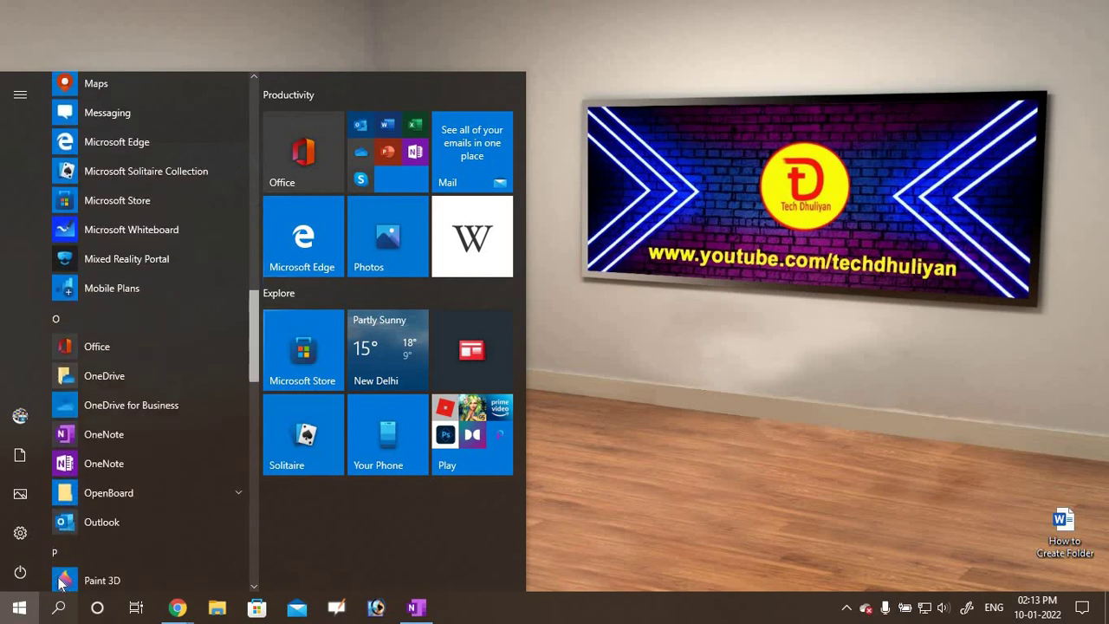
scroll(60, 585, down, 2)
scroll(60, 585, down, 1)
scroll(61, 585, down, 1)
scroll(61, 585, down, 3)
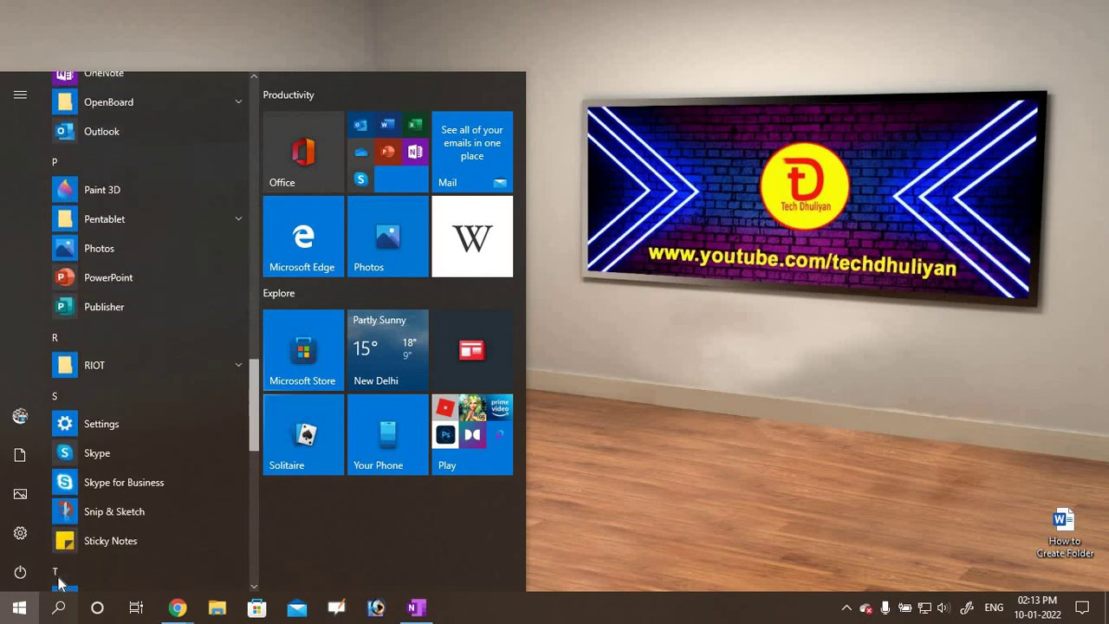
scroll(61, 585, down, 2)
scroll(60, 585, down, 3)
scroll(61, 585, down, 2)
scroll(60, 585, down, 1)
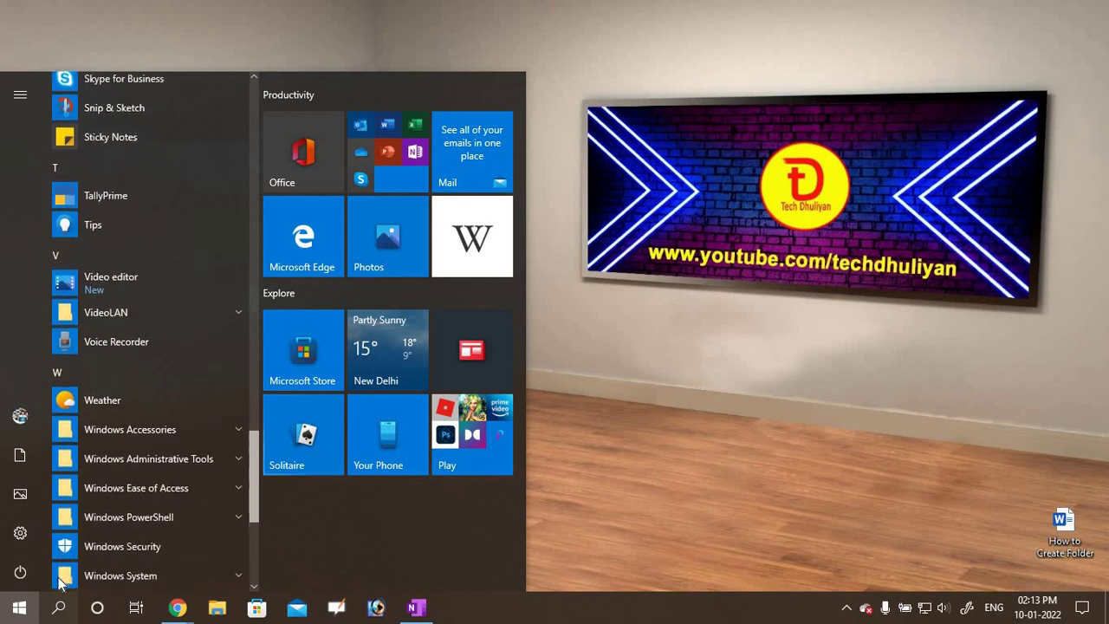
scroll(60, 585, down, 3)
scroll(59, 585, down, 3)
scroll(59, 585, down, 2)
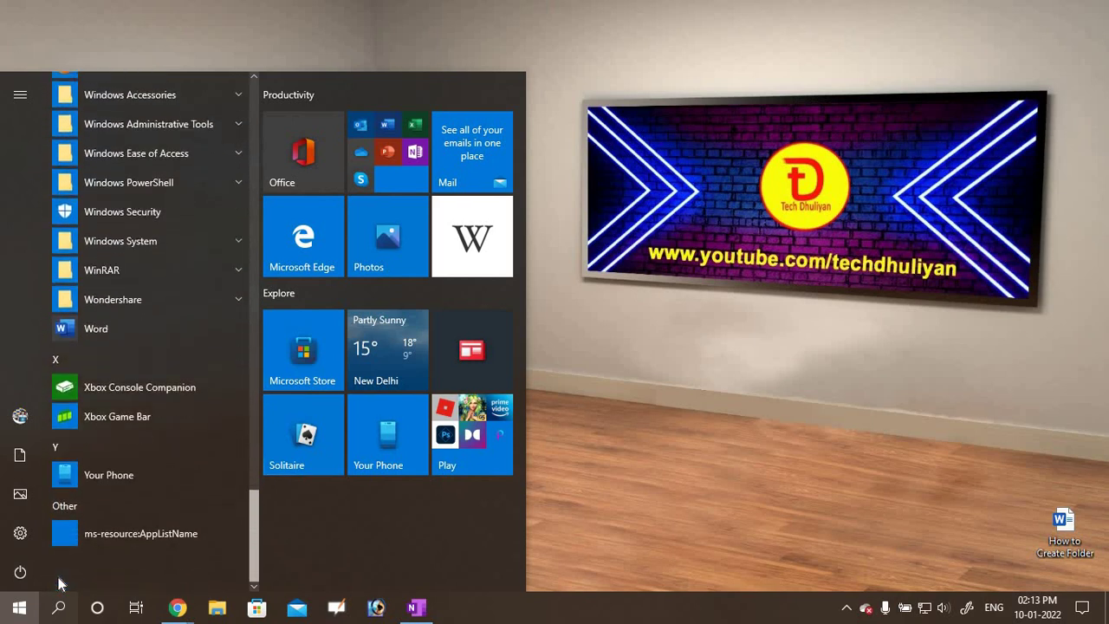
scroll(59, 585, up, 3)
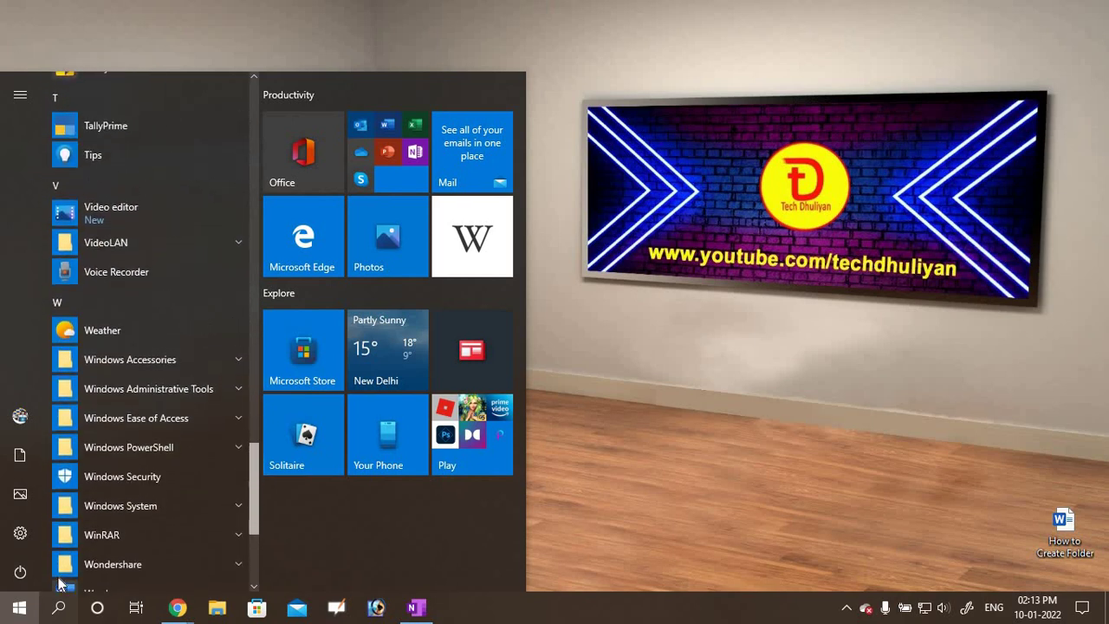
scroll(59, 586, up, 1)
scroll(59, 585, up, 1)
scroll(59, 585, up, 2)
scroll(59, 585, up, 1)
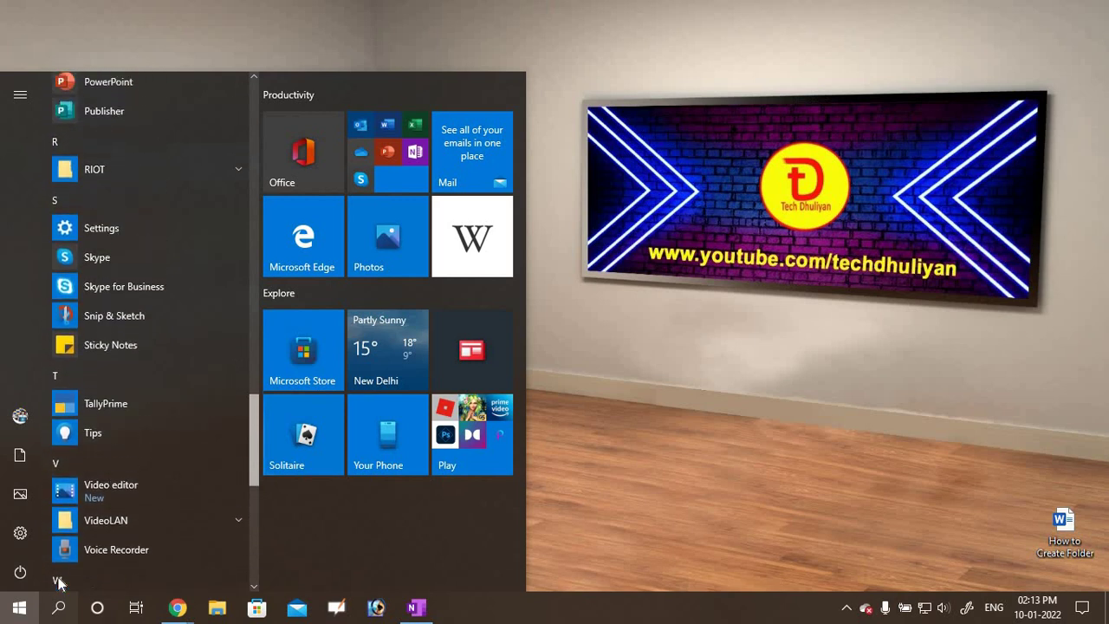
scroll(59, 585, up, 2)
scroll(59, 585, up, 3)
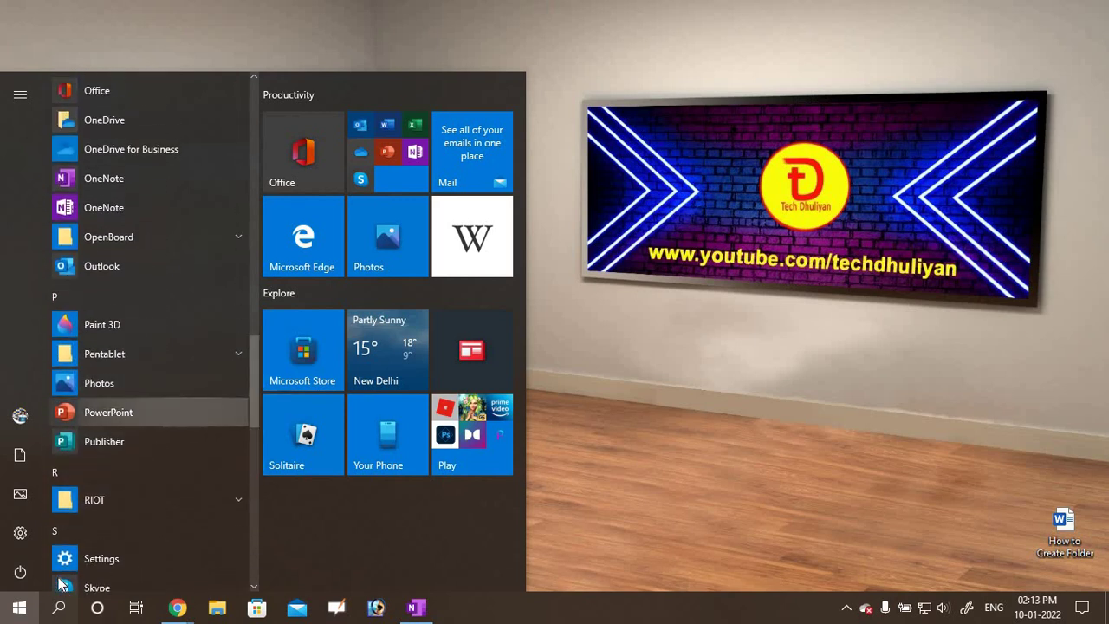
Launch PowerPoint, create a Blank Presentation, and show its Transitions options.
click(161, 412)
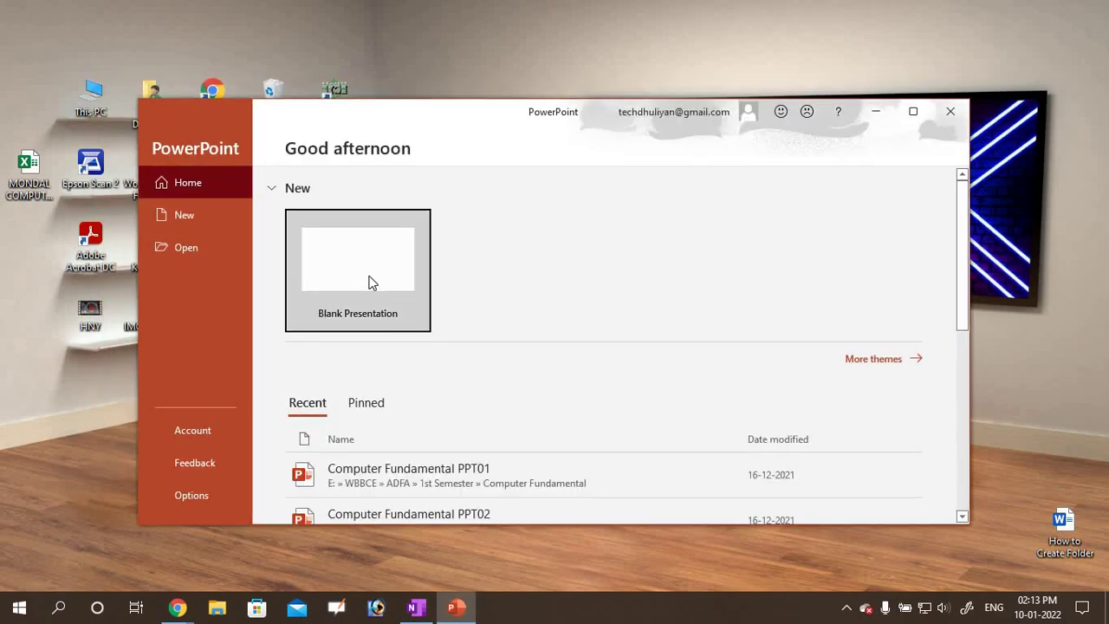
click(369, 282)
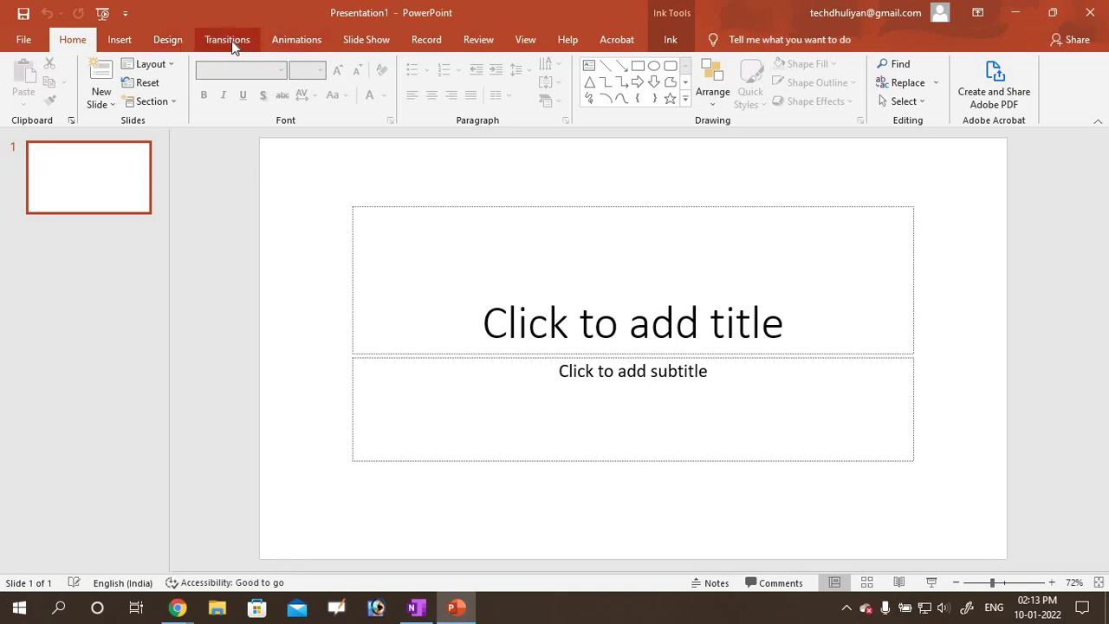
click(230, 43)
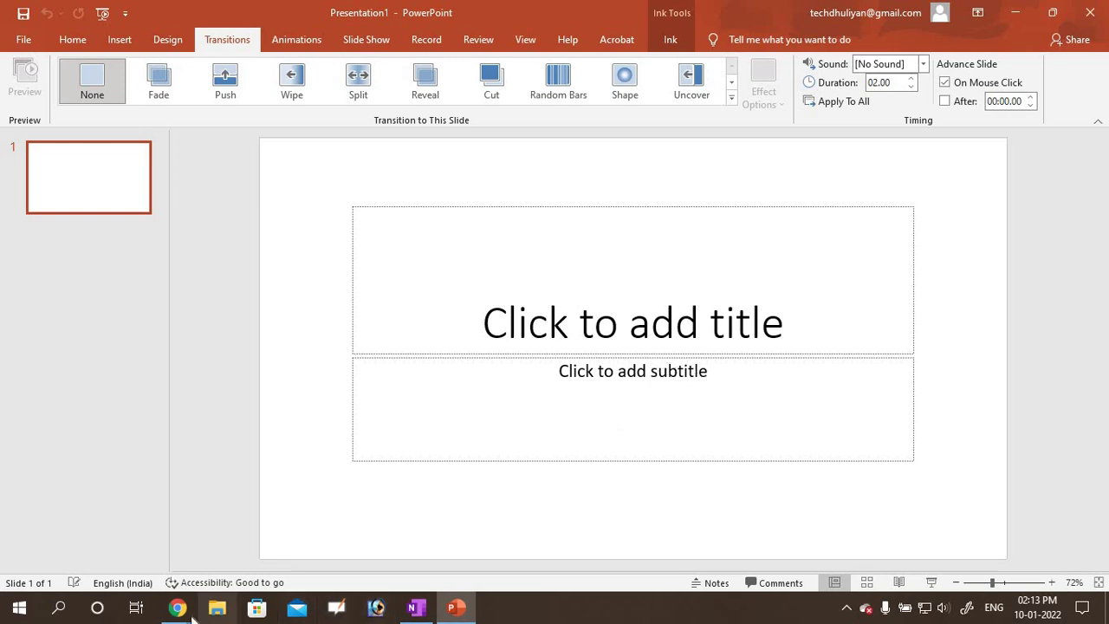
mouse_move(177, 607)
click(76, 484)
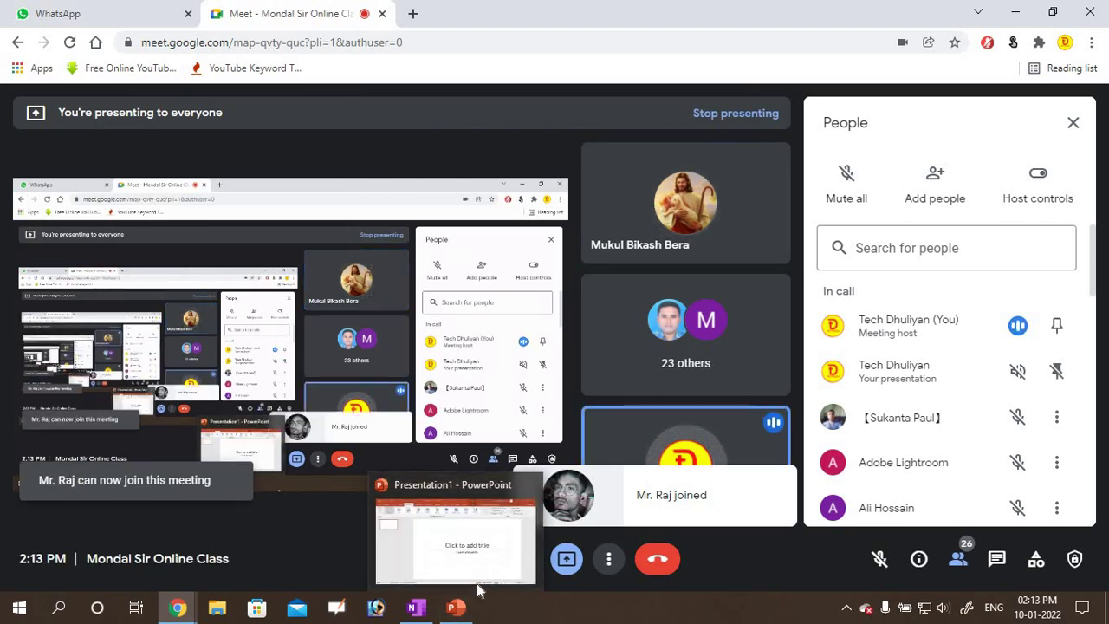
mouse_move(456, 608)
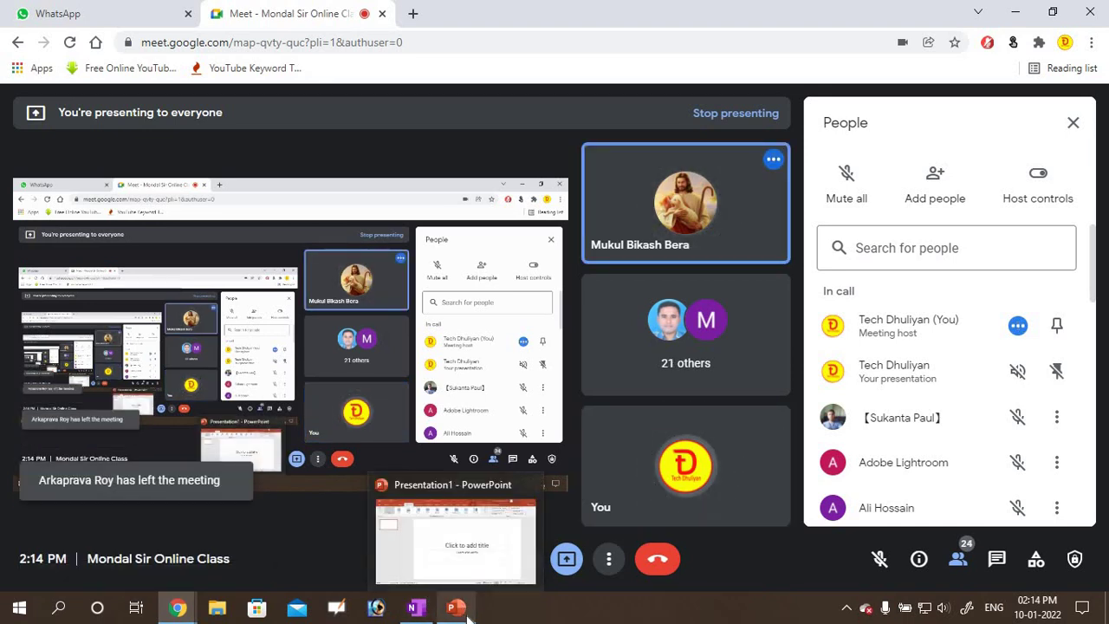
click(457, 609)
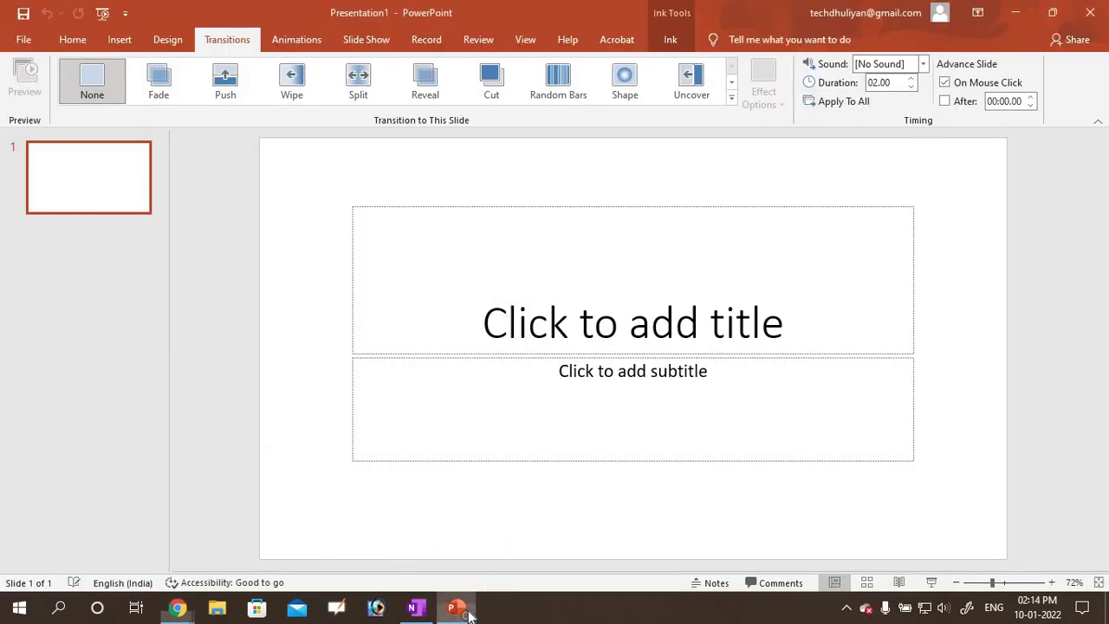
Close PowerPoint and its blank Presentation1 to return to Meet.
click(1075, 20)
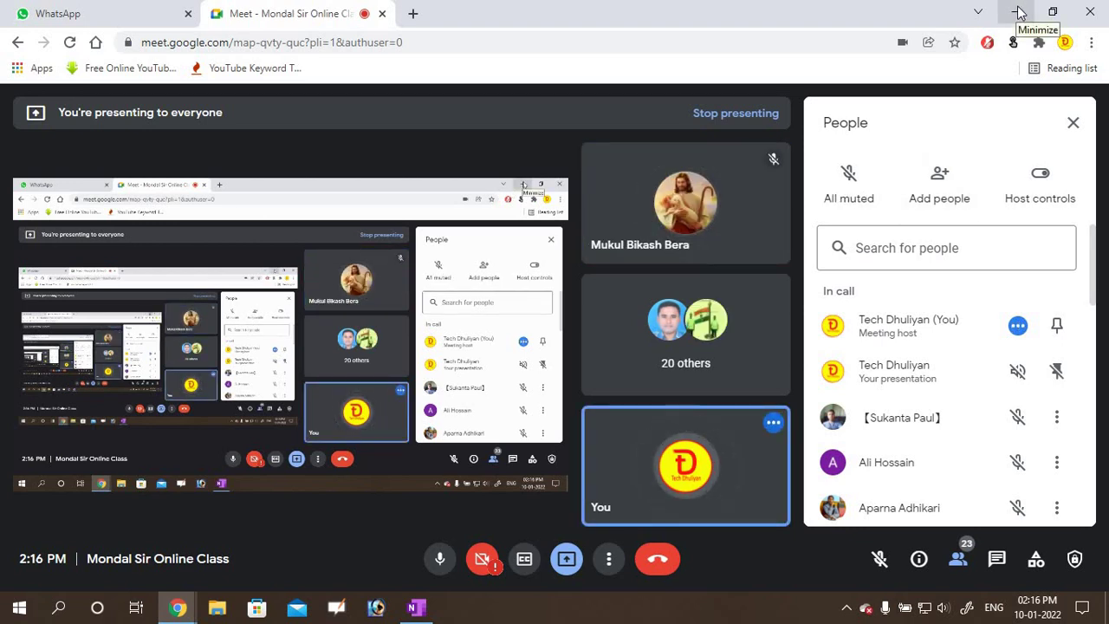
click(1019, 12)
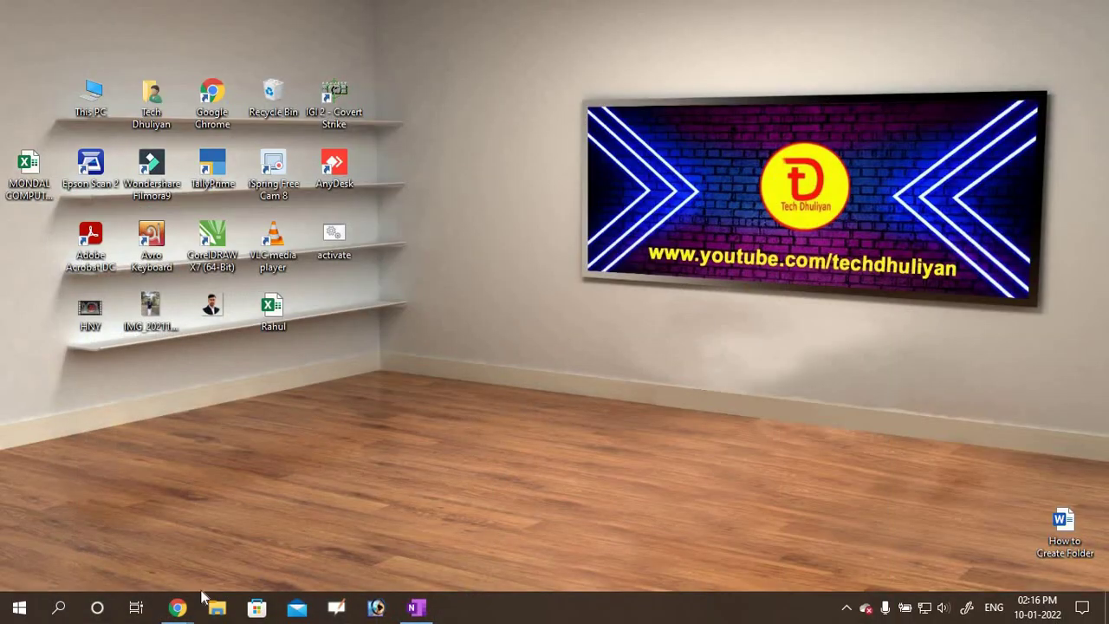
mouse_move(176, 607)
click(74, 490)
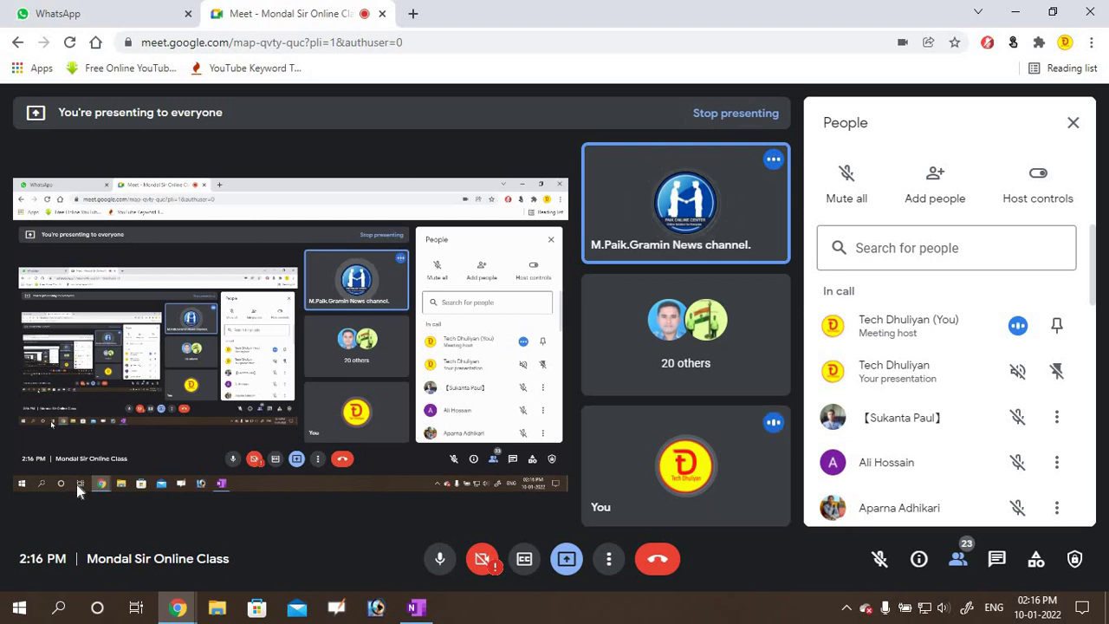
Minimize Meet and refresh the desktop, then restore, re-minimize and refresh twice more.
click(1019, 15)
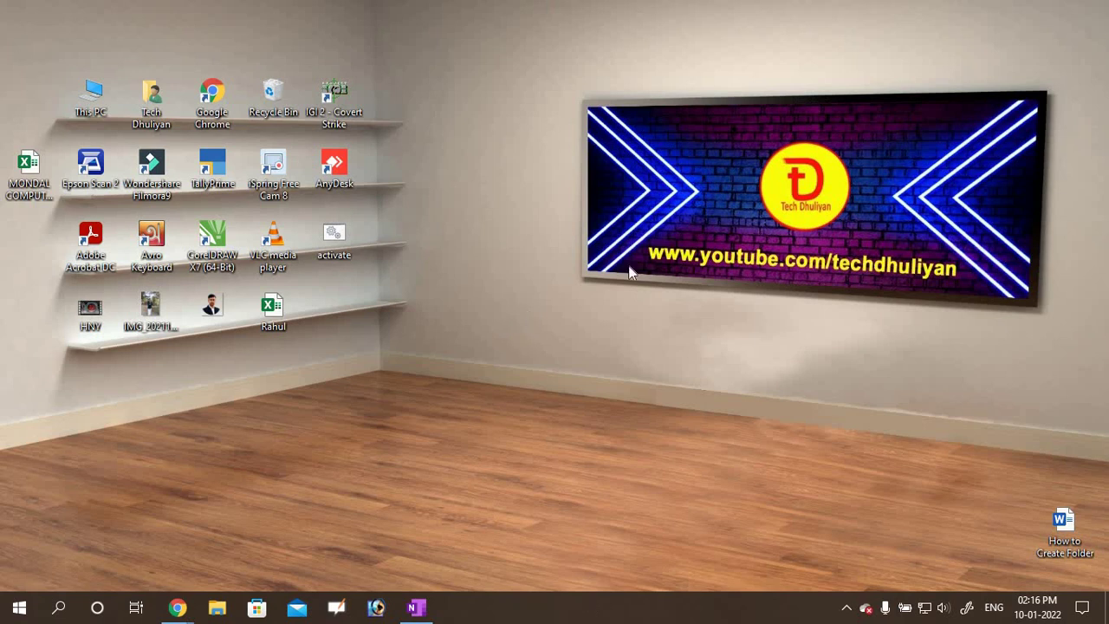
right_click(413, 317)
click(465, 369)
mouse_move(176, 608)
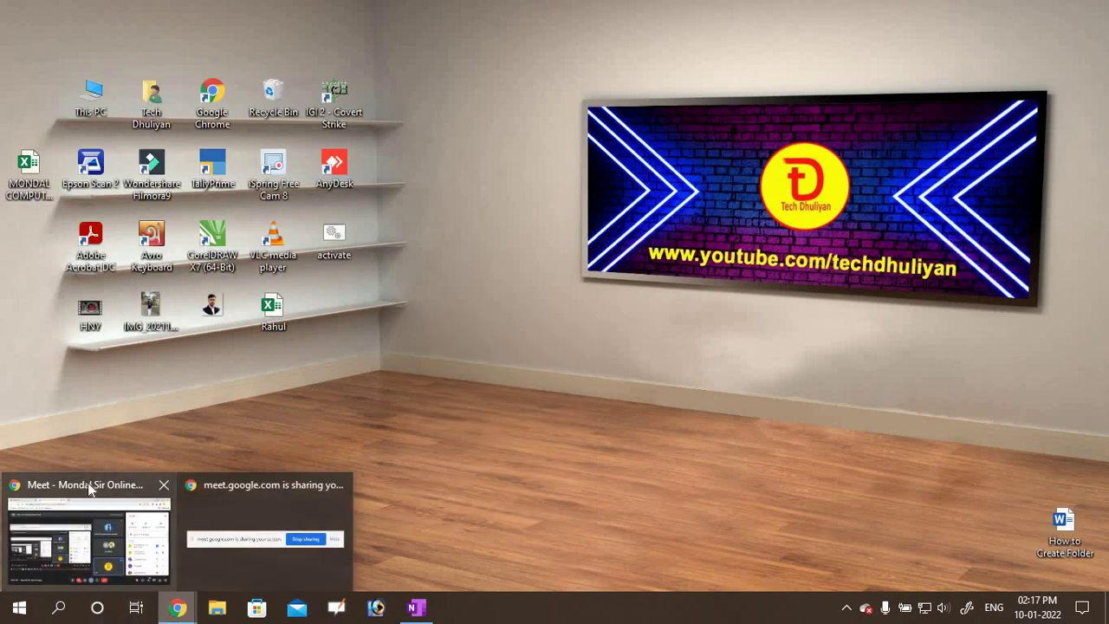
click(92, 487)
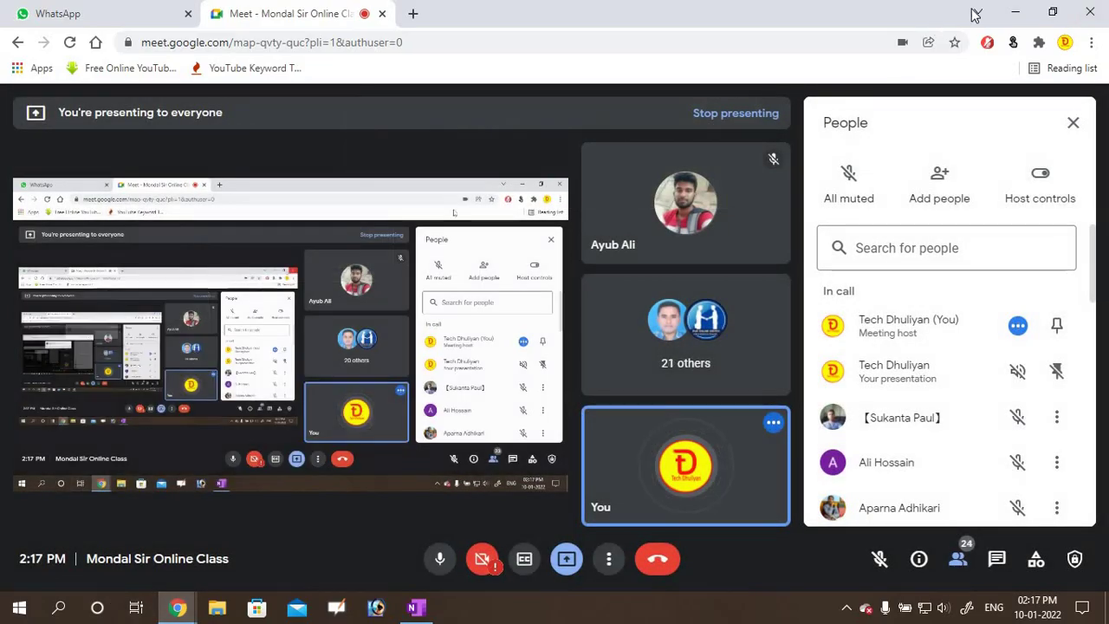
click(1018, 20)
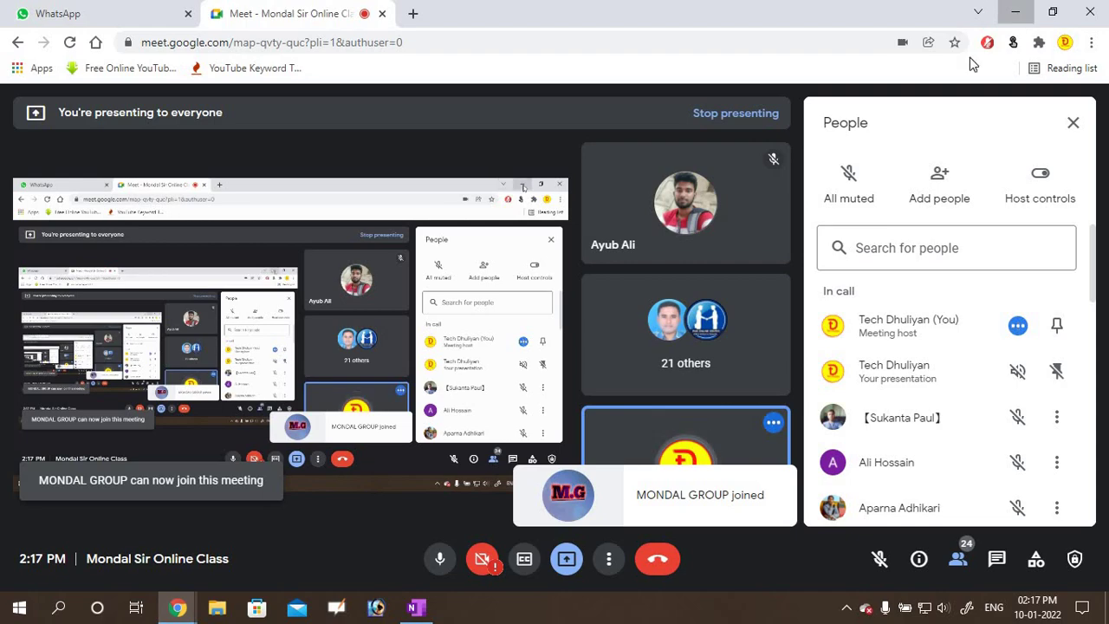
right_click(531, 256)
click(530, 248)
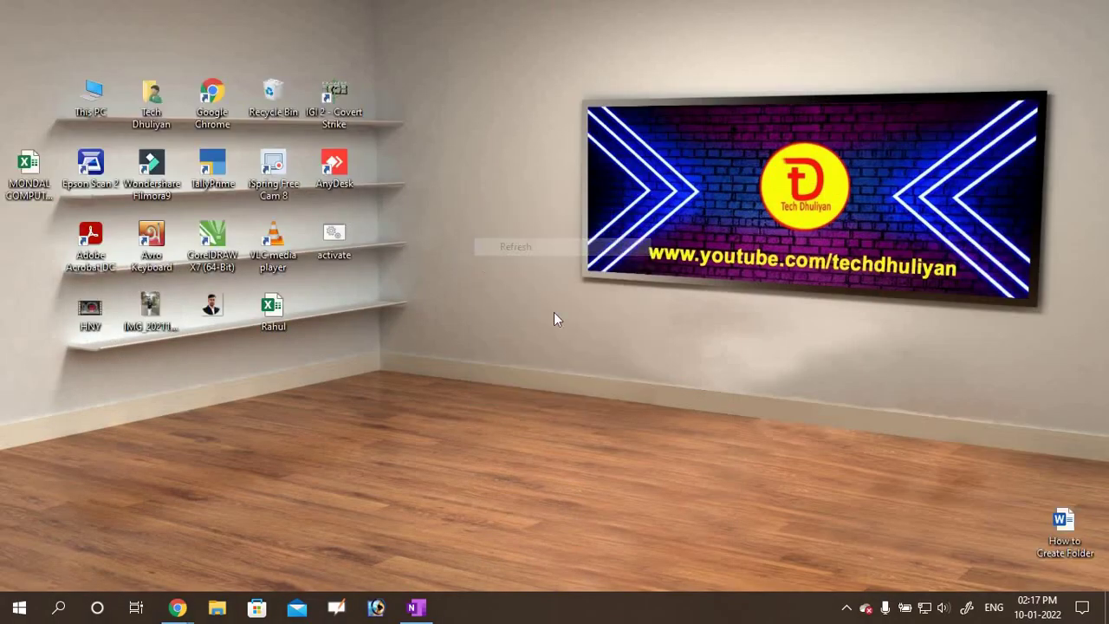
right_click(546, 308)
click(535, 303)
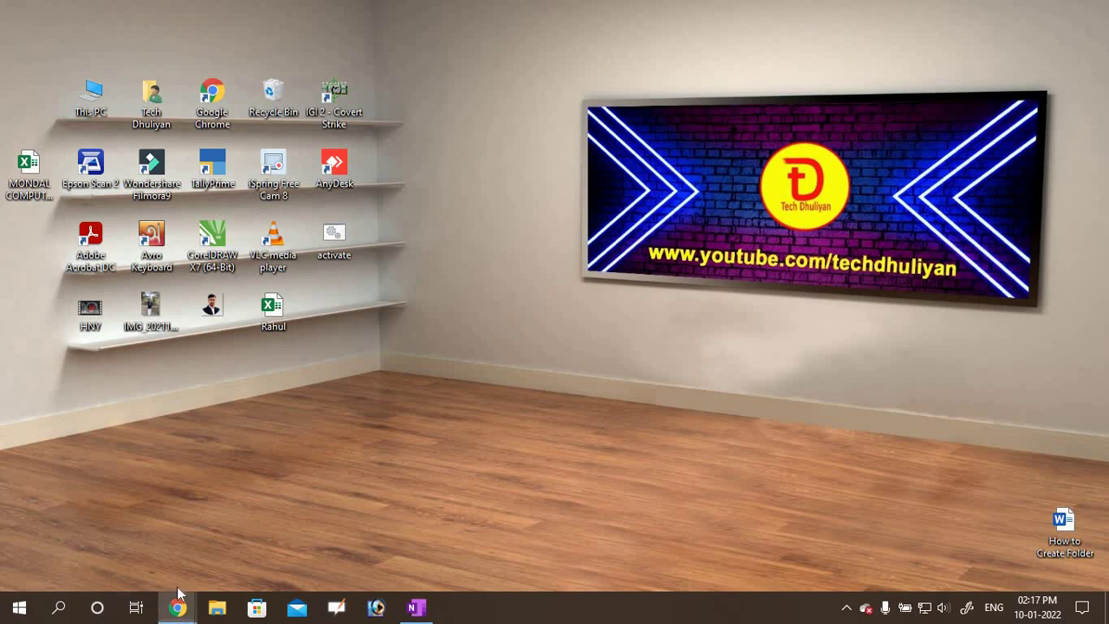
Bring the Google Meet presentation window back in front of the desktop.
mouse_move(177, 608)
click(54, 491)
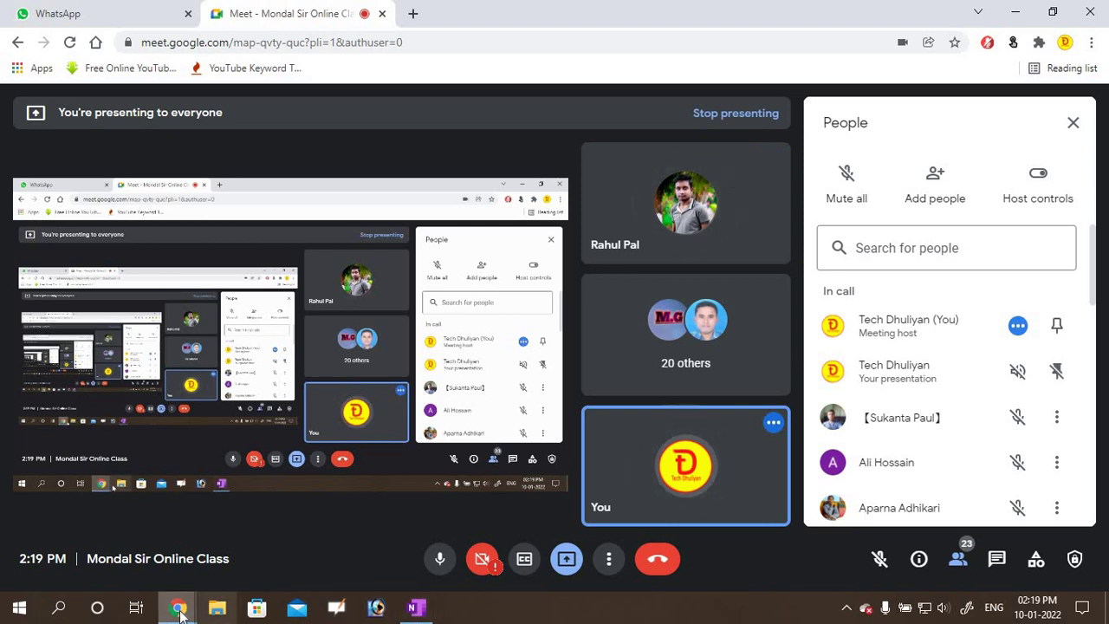
click(177, 609)
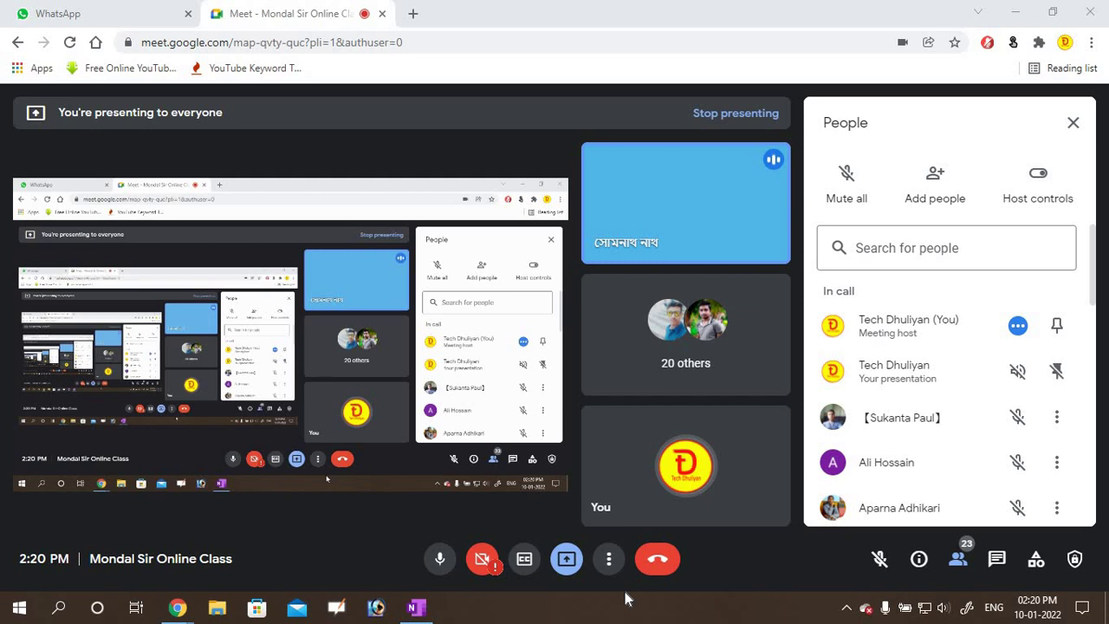
click(1015, 12)
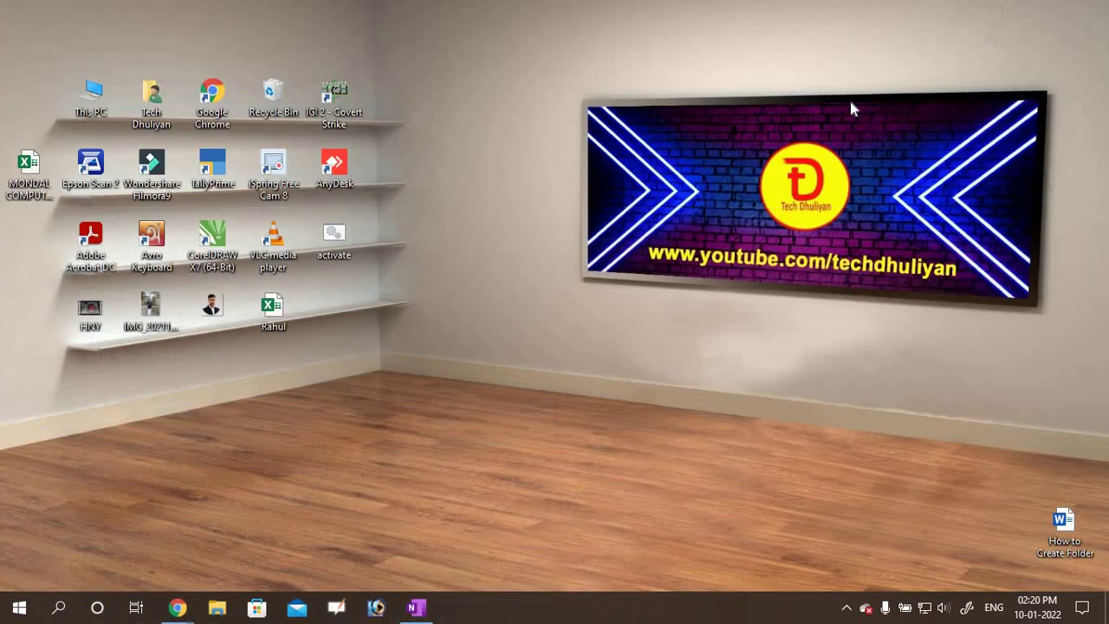
key(e)
key(p)
click(501, 396)
right_click(556, 363)
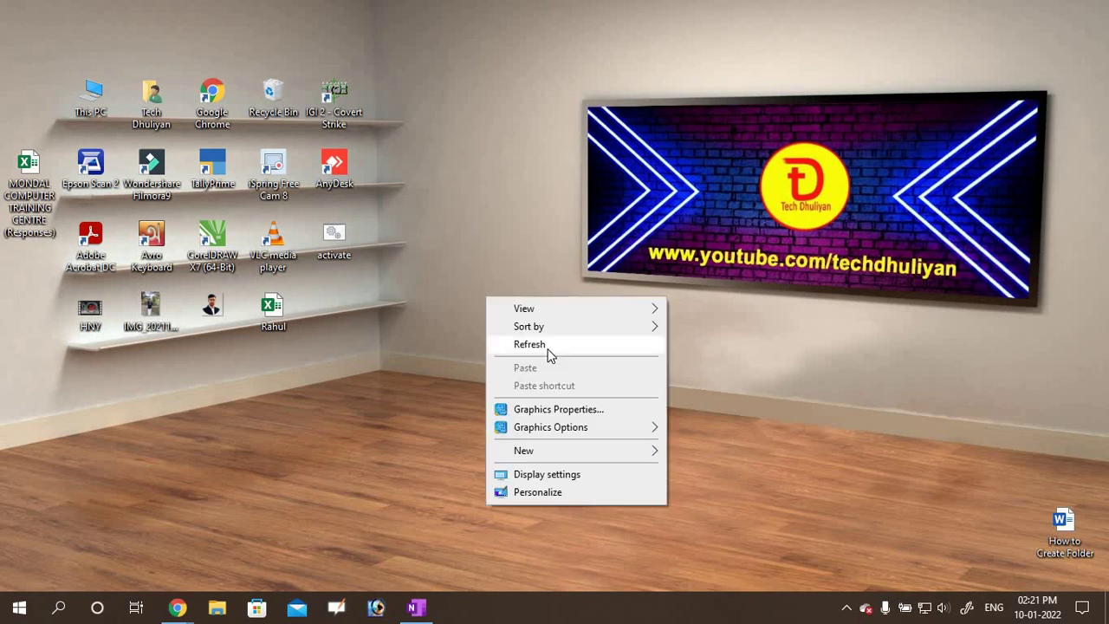
click(548, 349)
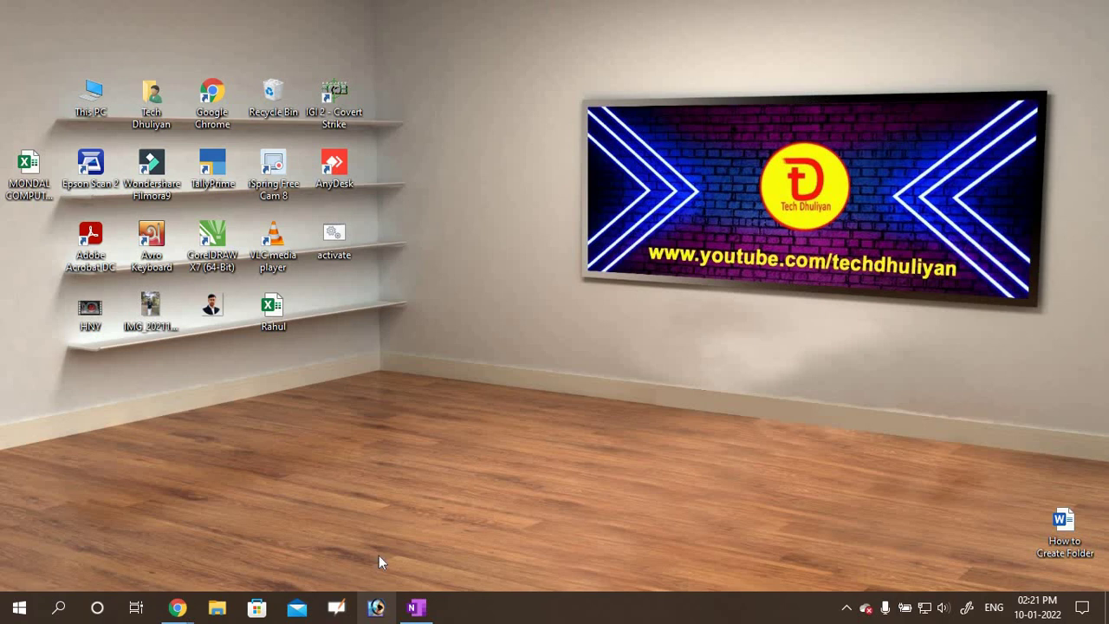
Launch Photoshop, minimize and restore it, move it windowed, then maximize it again.
click(387, 617)
click(382, 607)
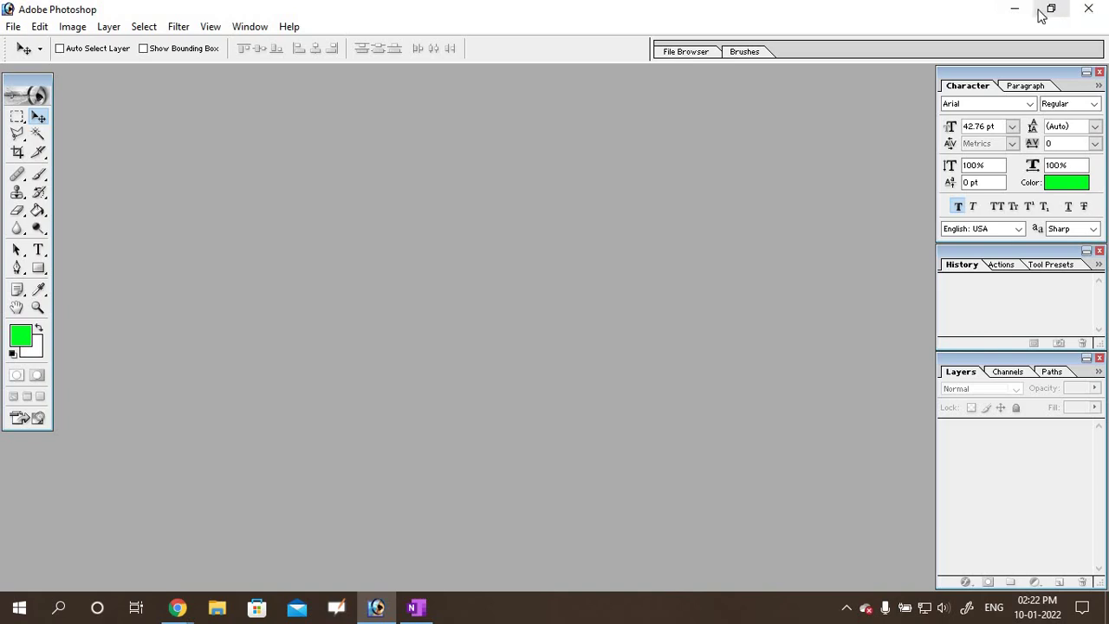
click(1019, 10)
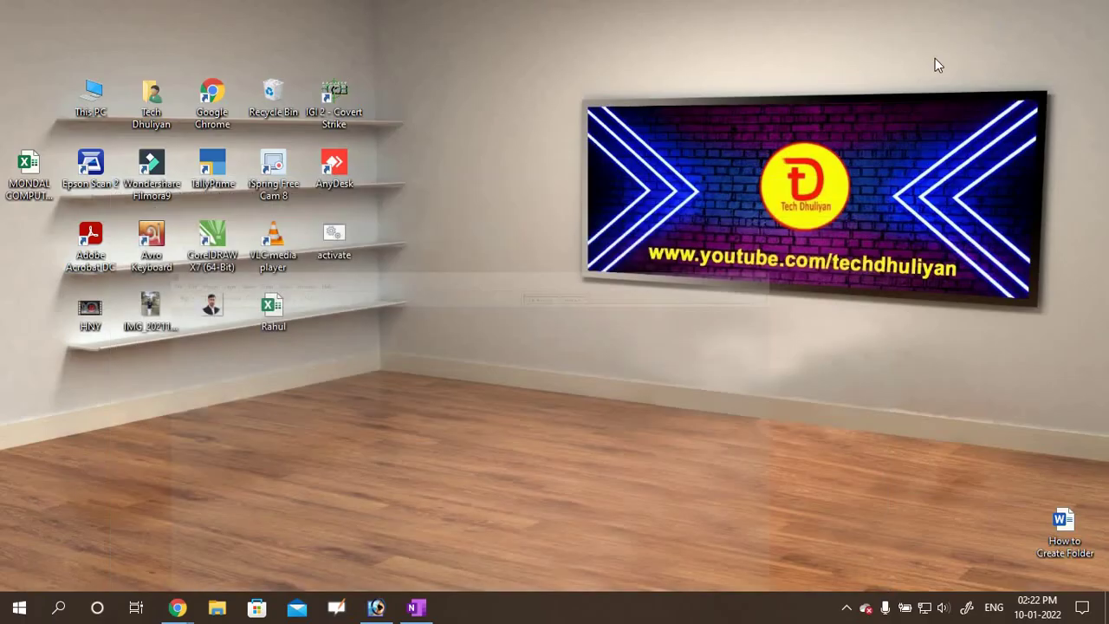
click(387, 614)
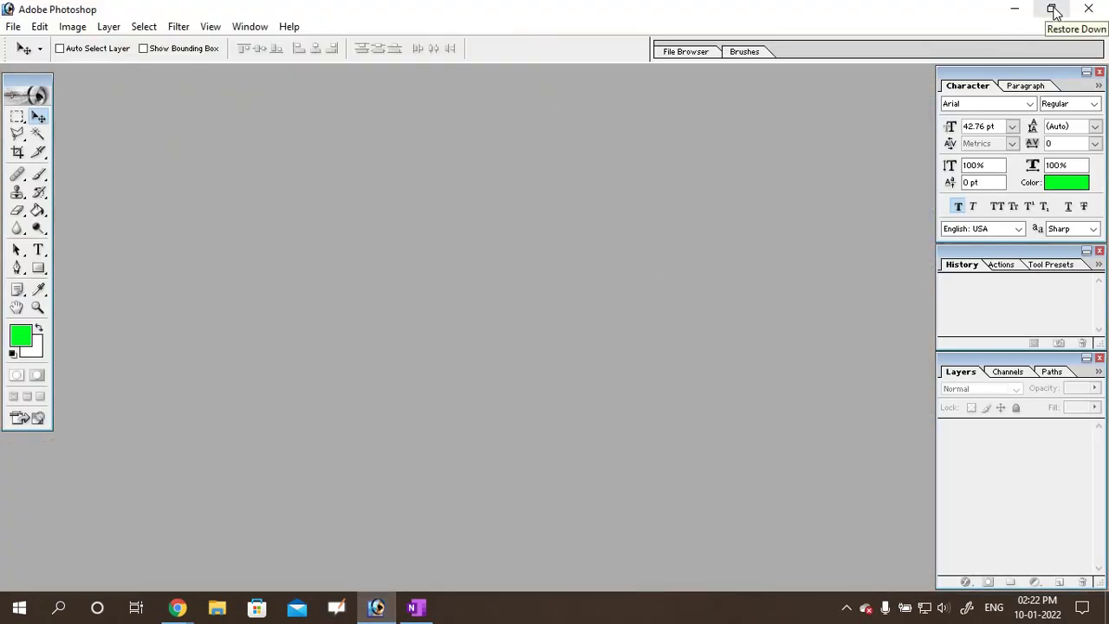
click(1054, 10)
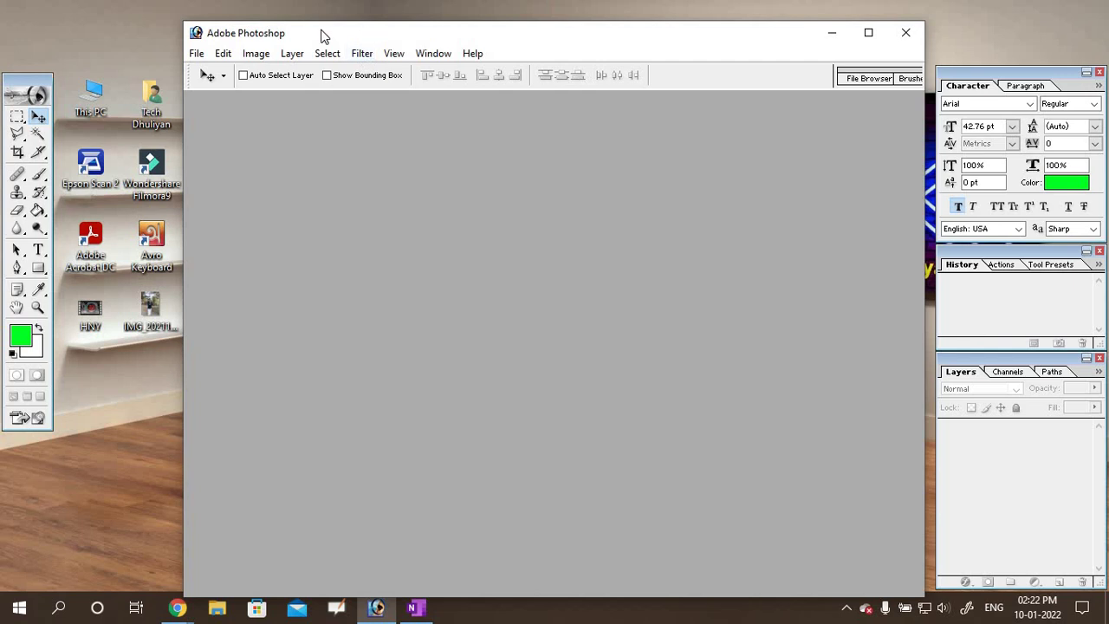
drag(321, 35, 292, 29)
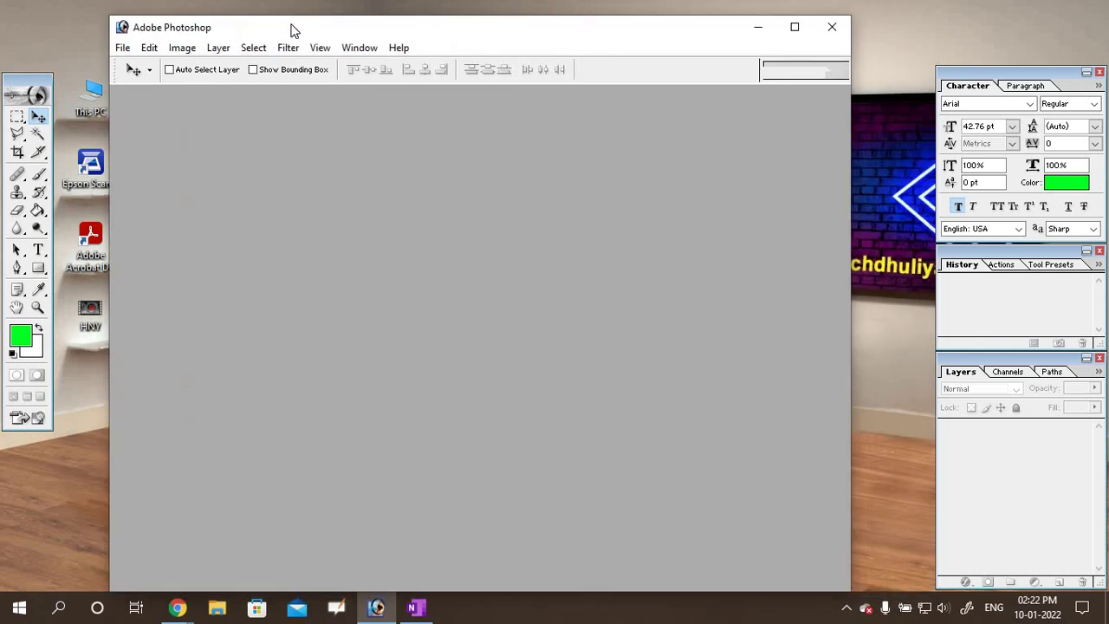
click(795, 27)
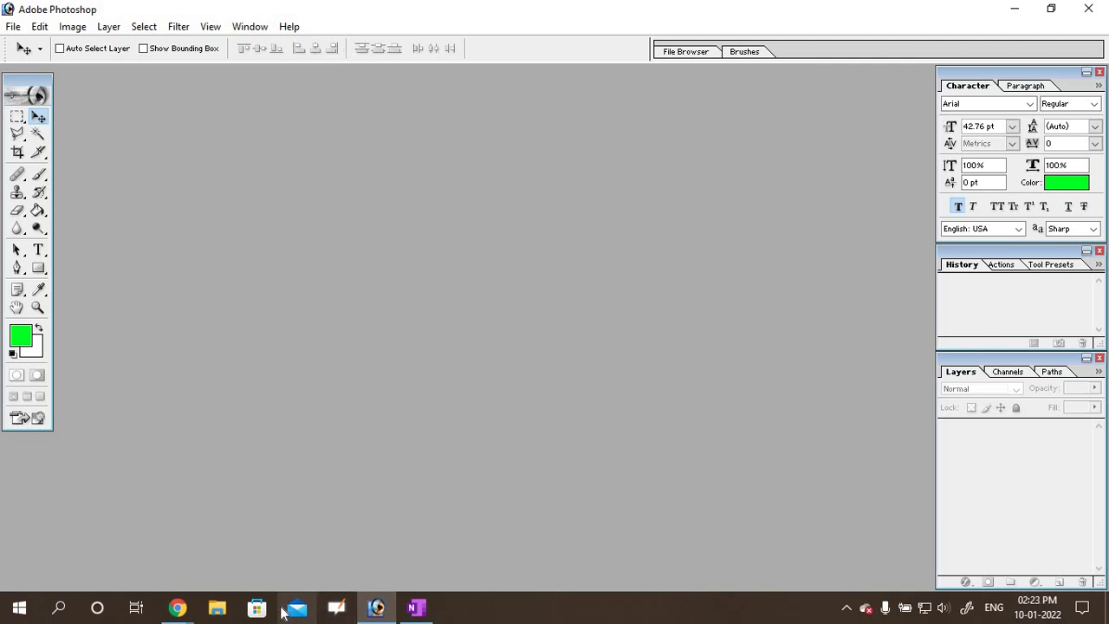
click(177, 607)
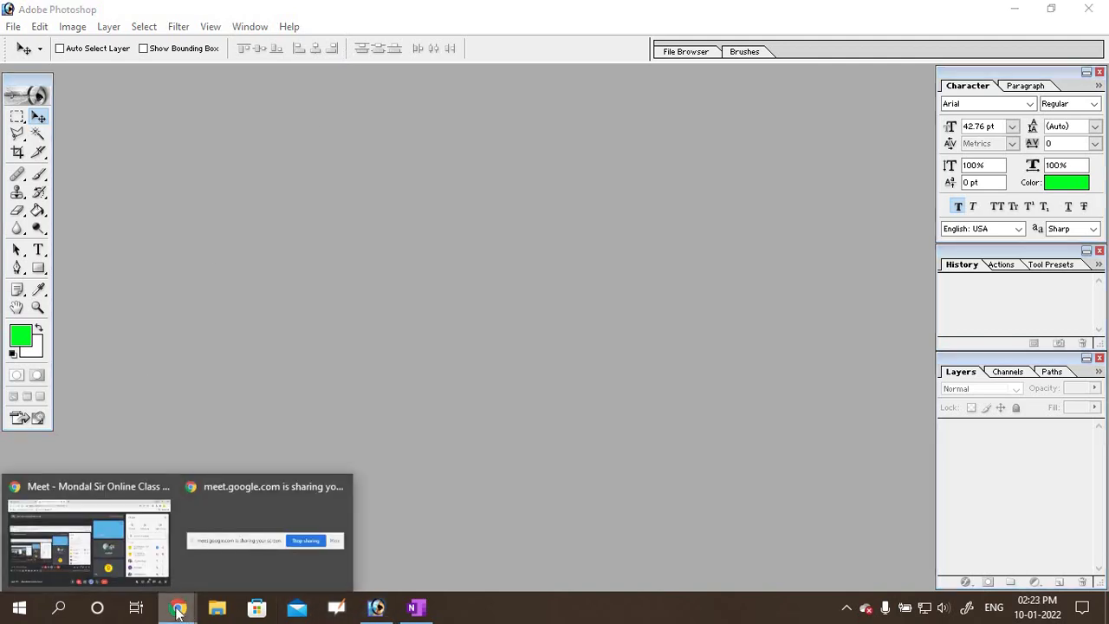
click(70, 487)
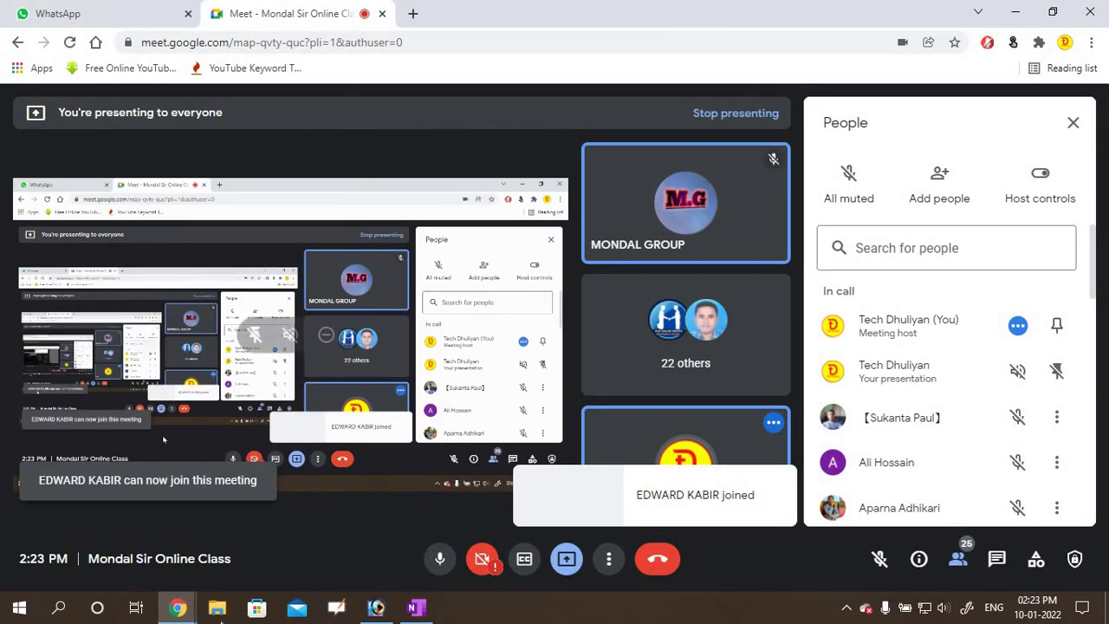
click(1016, 17)
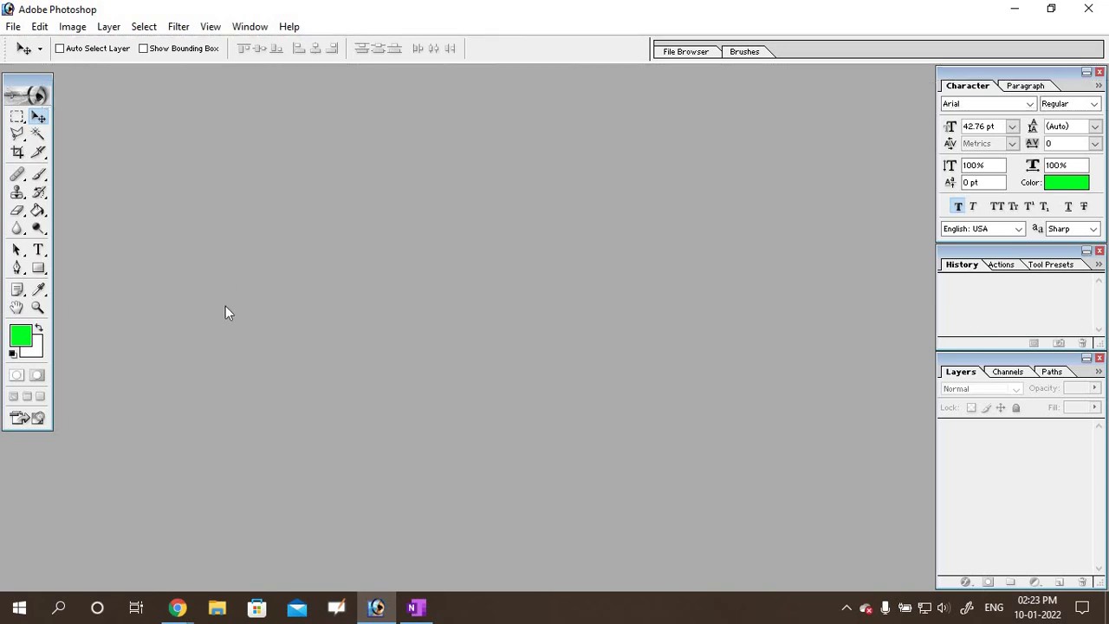
Float the options bar out into the workspace, then dock it back under the menu bar.
drag(7, 49, 223, 307)
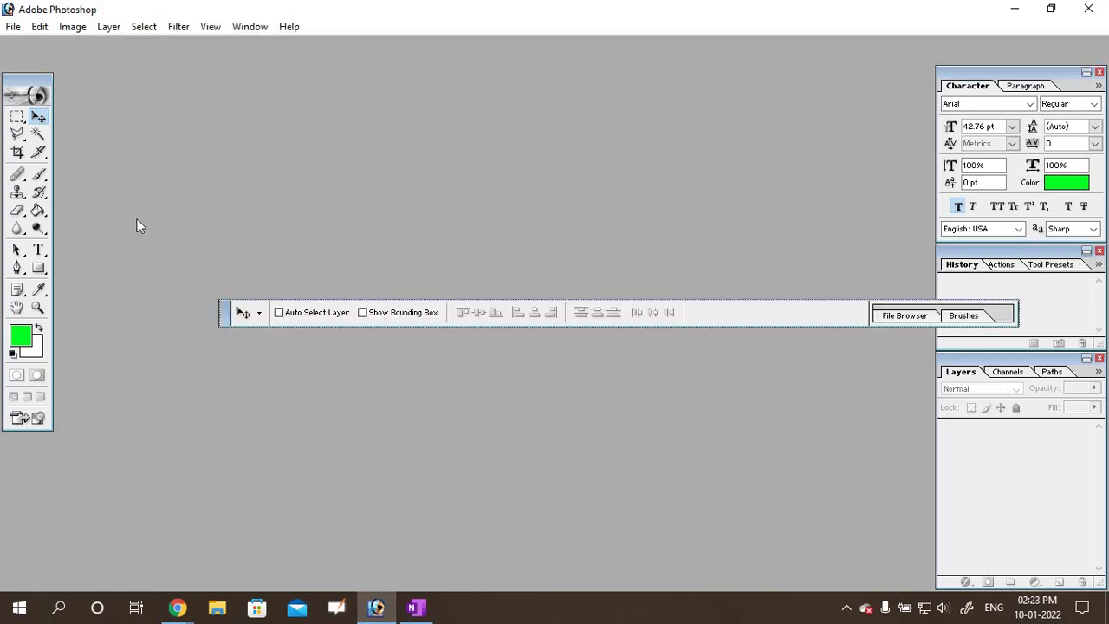
mouse_move(136, 219)
mouse_down()
mouse_move(105, 159)
mouse_move(83, 143)
mouse_up()
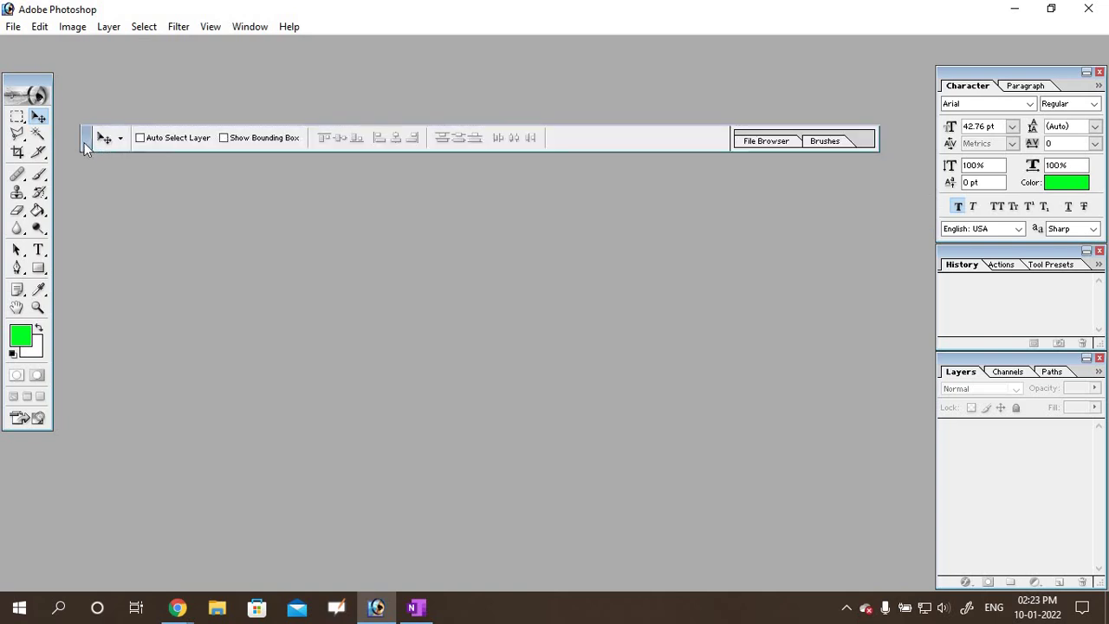
mouse_move(84, 142)
mouse_down()
mouse_move(2, 48)
mouse_move(2, 62)
mouse_move(7, 52)
mouse_move(412, 134)
mouse_up()
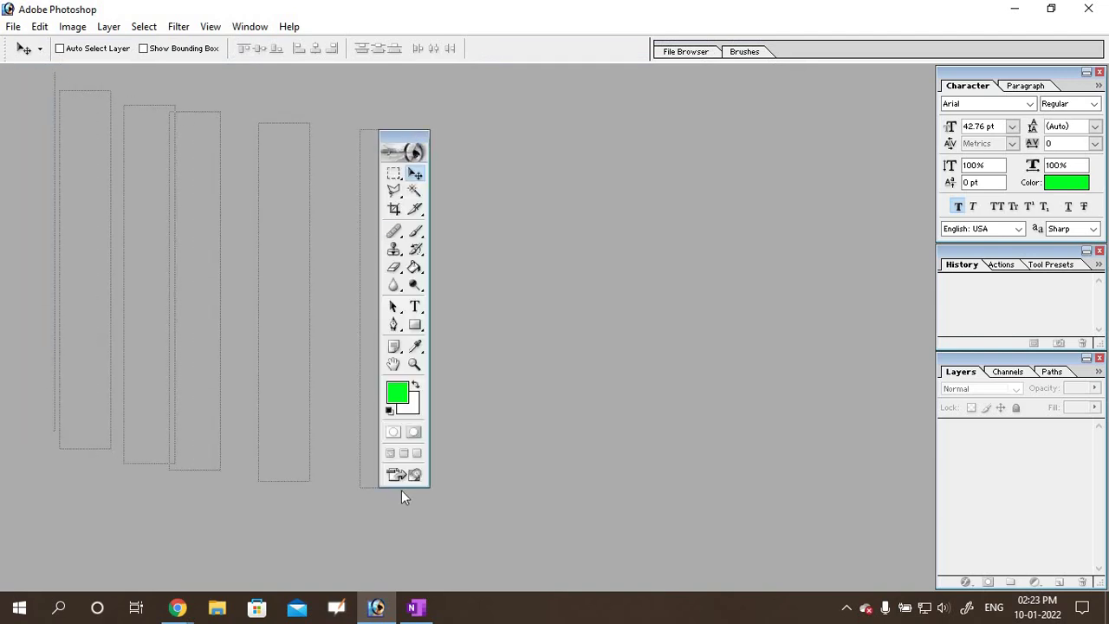
Move the floating toolbox back and dock it against the workspace's left edge.
drag(398, 138, 335, 120)
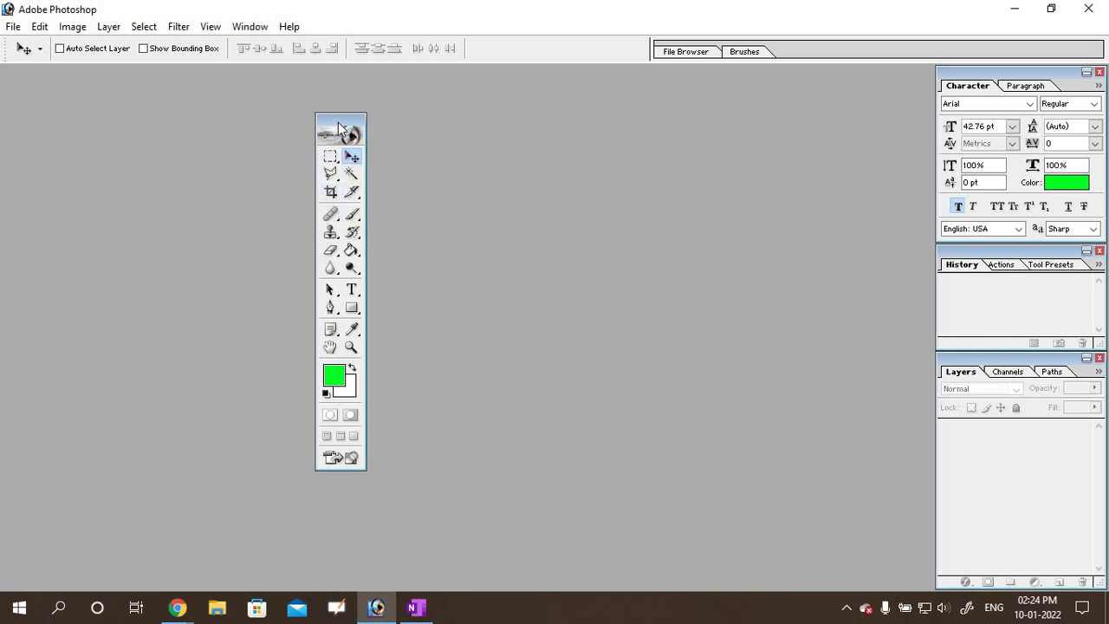
mouse_move(325, 124)
mouse_down()
mouse_move(7, 117)
mouse_move(20, 121)
mouse_up()
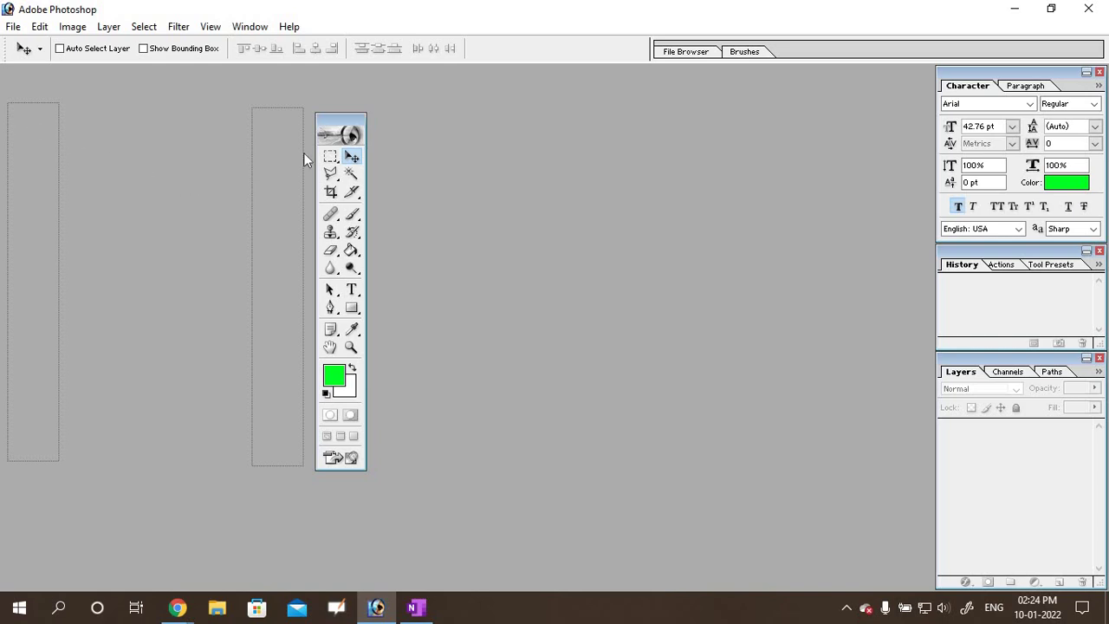
mouse_move(338, 124)
mouse_down()
mouse_move(58, 128)
mouse_move(23, 106)
mouse_up()
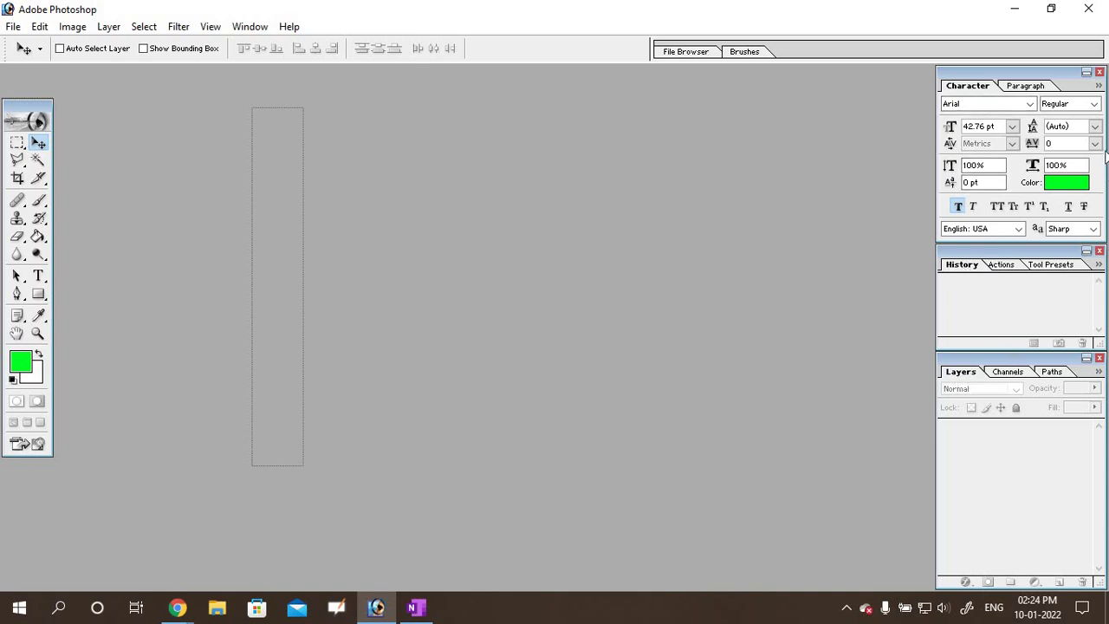
Close the Character, History and Layers palettes.
click(1099, 72)
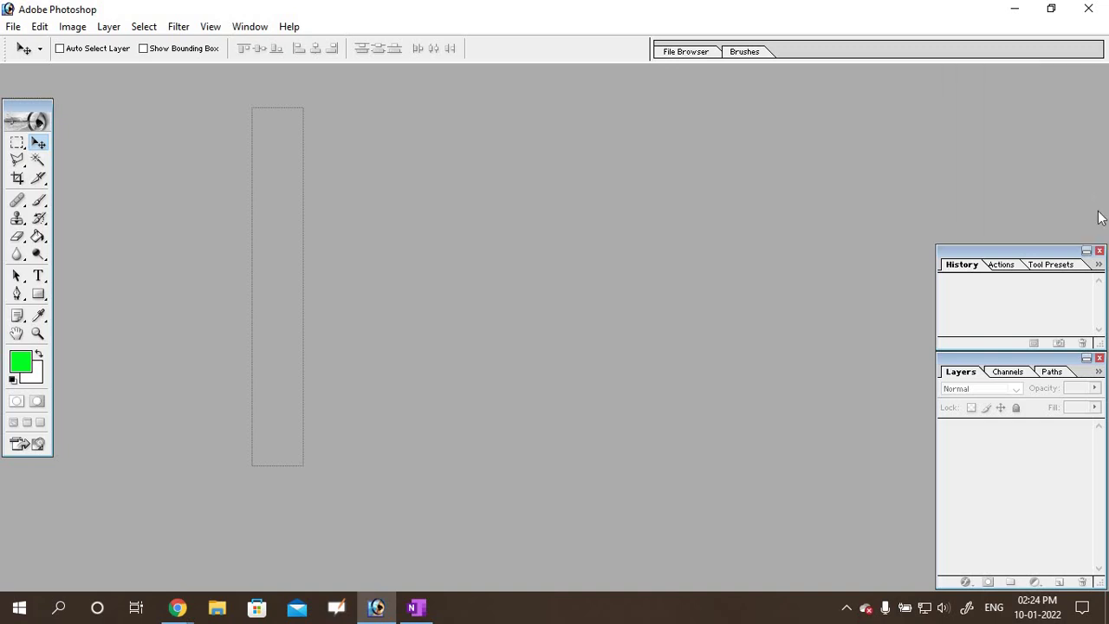
click(1100, 251)
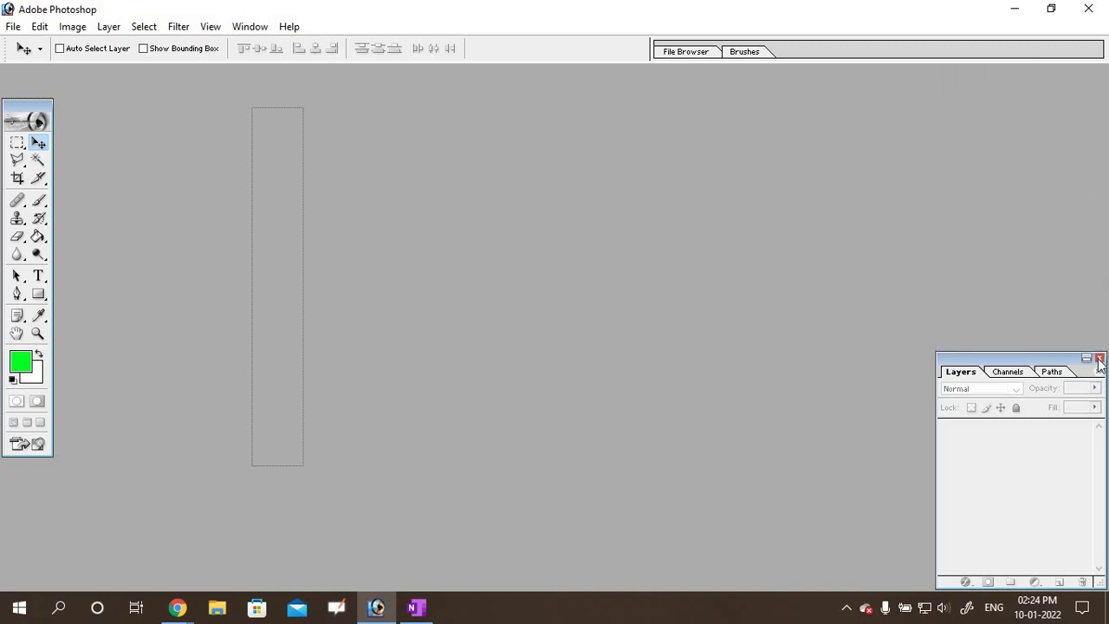
click(1100, 358)
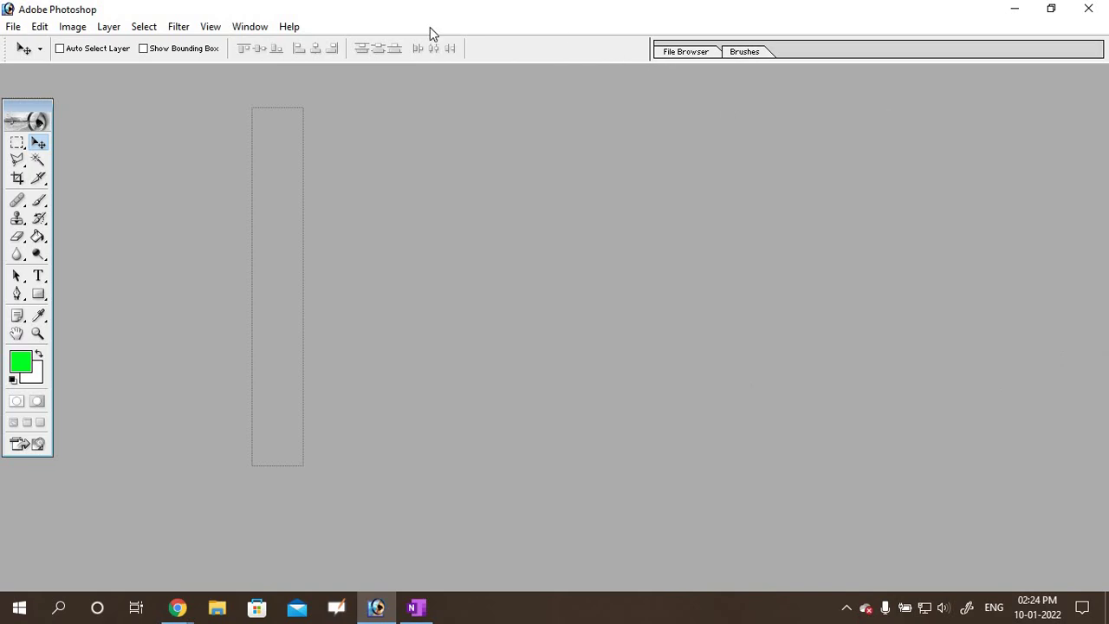
Hide the toolbox and the options bar via the Window menu.
click(251, 27)
click(244, 87)
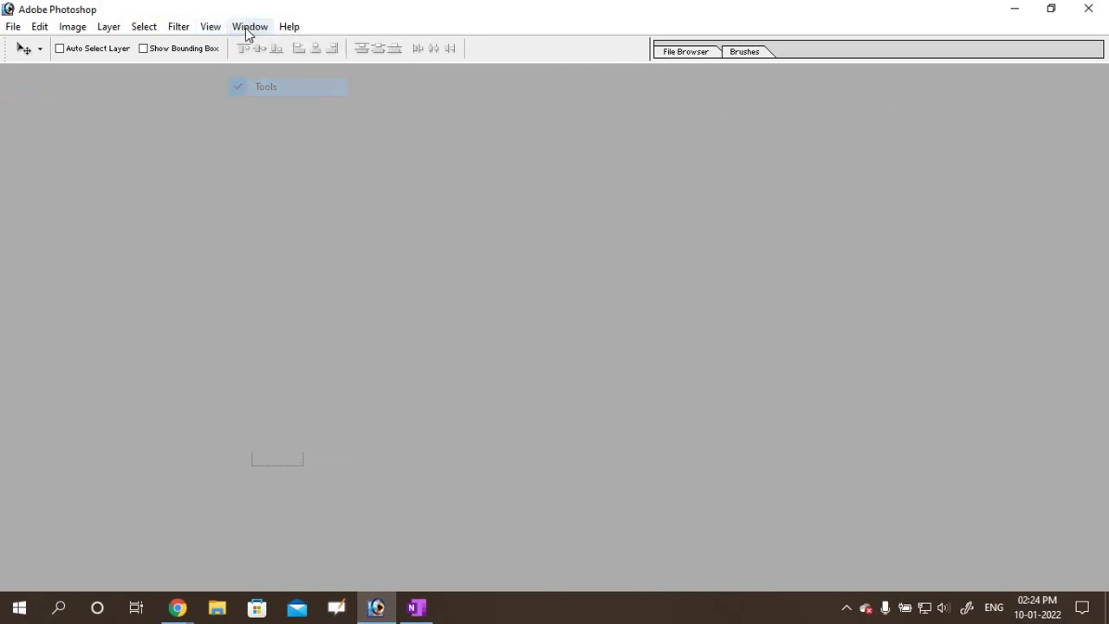
click(248, 27)
click(256, 104)
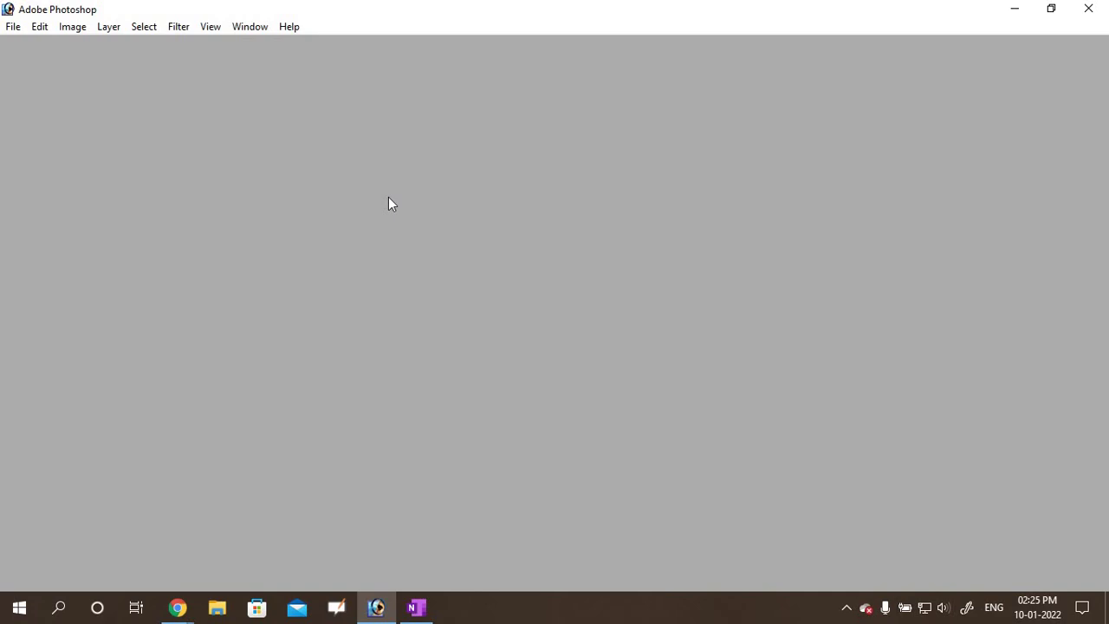
Show the toolbox and the options bar again from the Window menu.
click(254, 28)
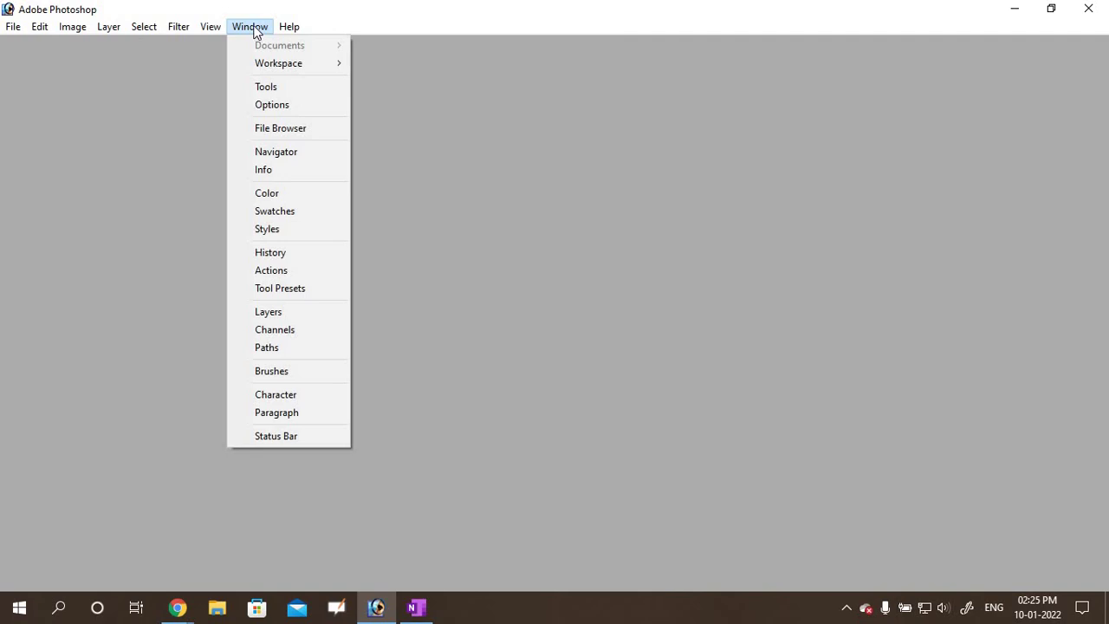
click(269, 88)
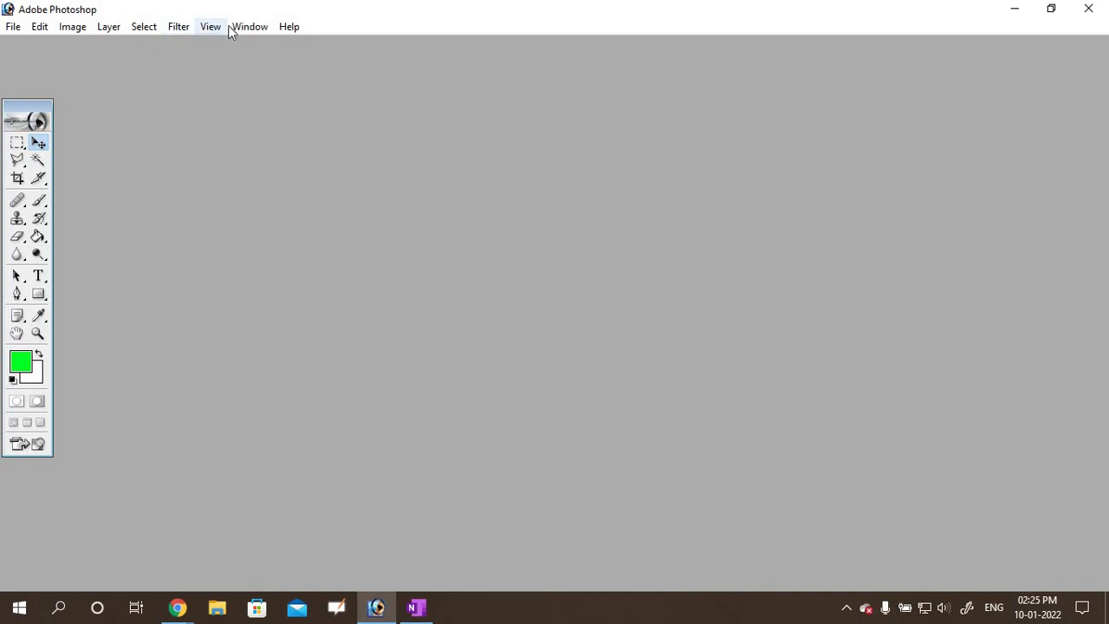
click(250, 27)
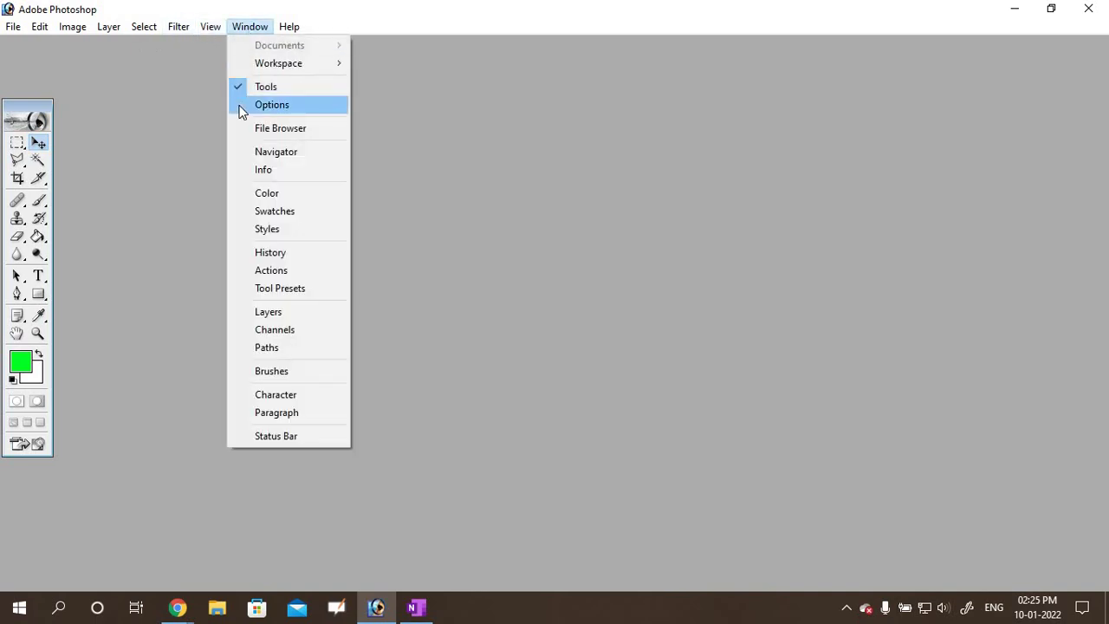
click(241, 104)
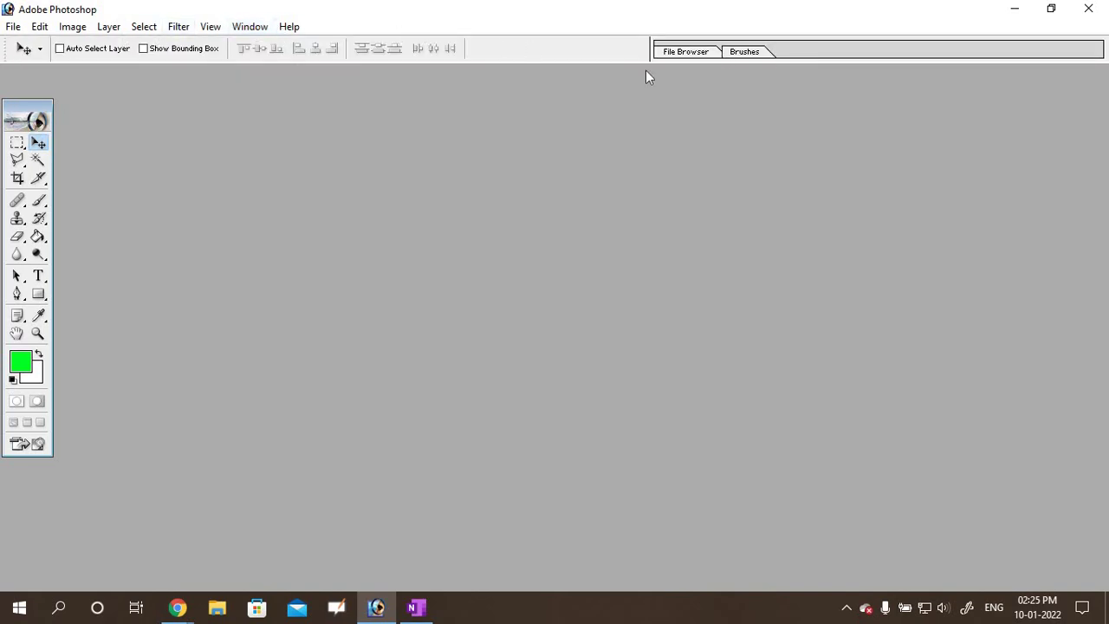
Show the History, Layers and Character palettes again from the Window menu.
click(249, 28)
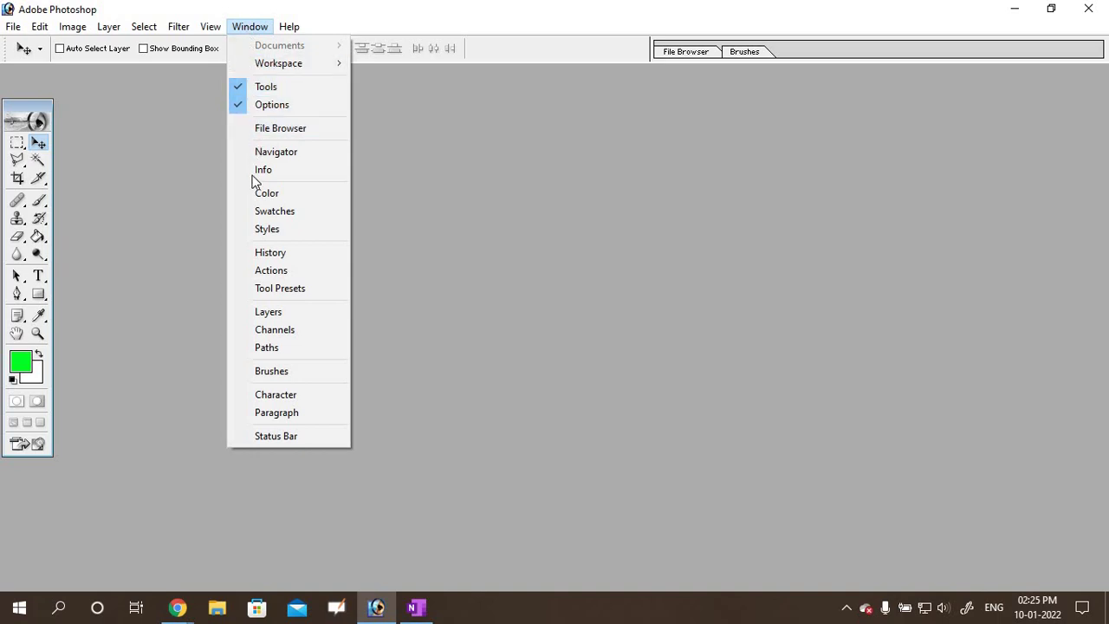
click(260, 252)
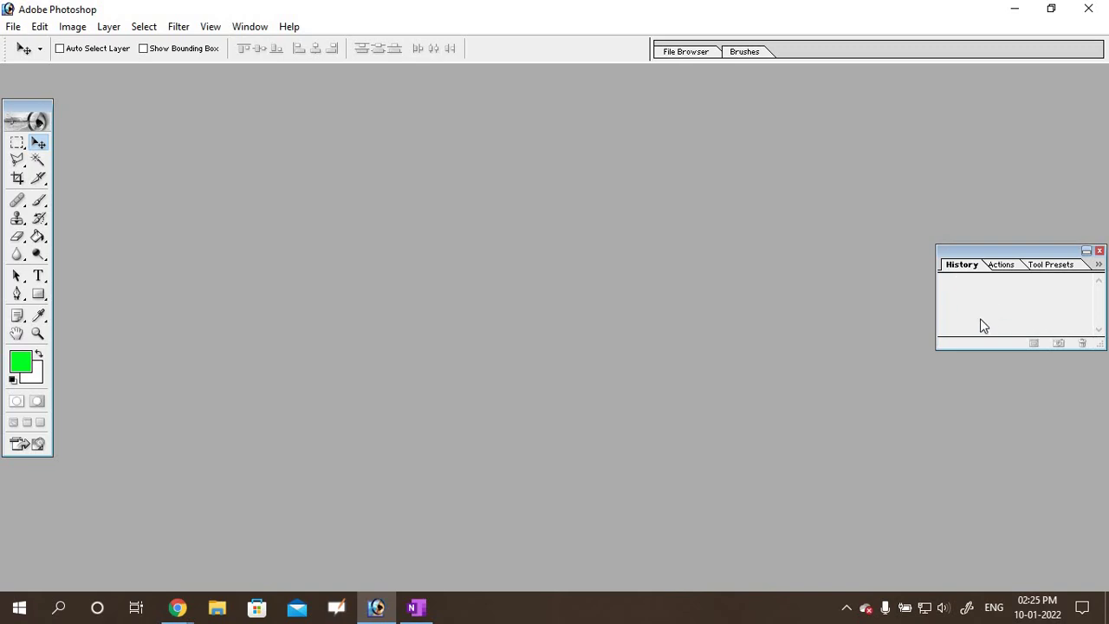
click(261, 27)
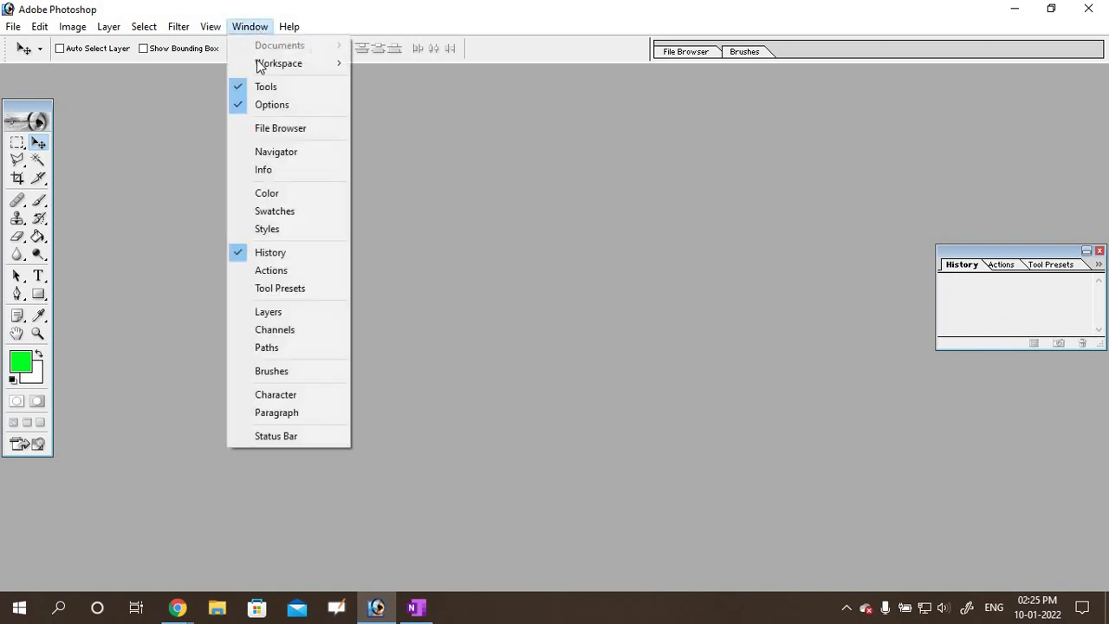
click(248, 314)
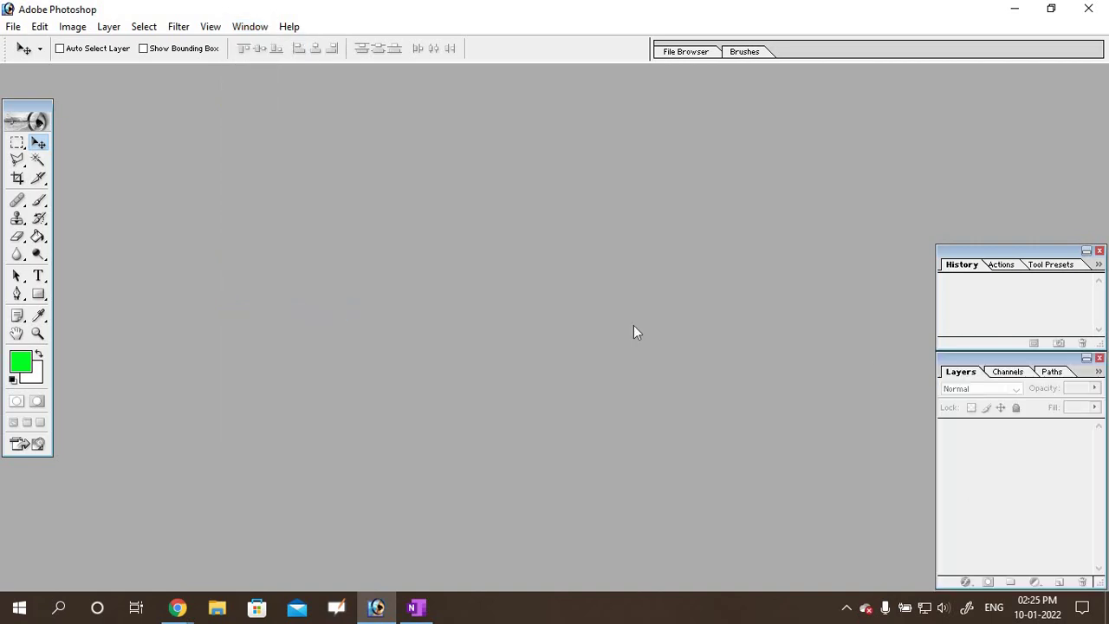
click(243, 28)
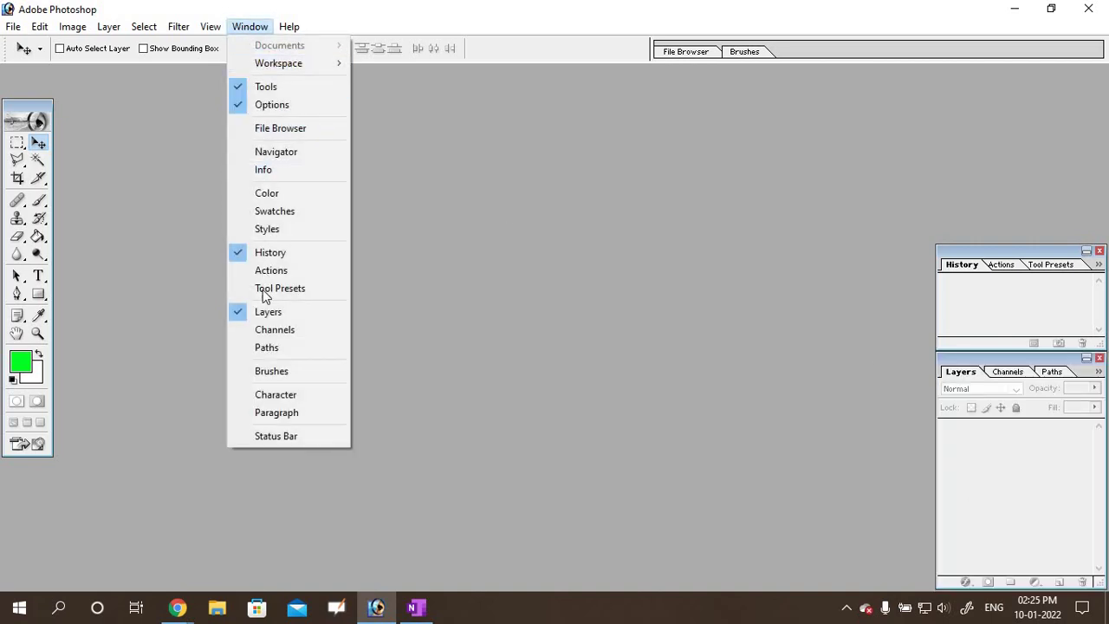
click(243, 399)
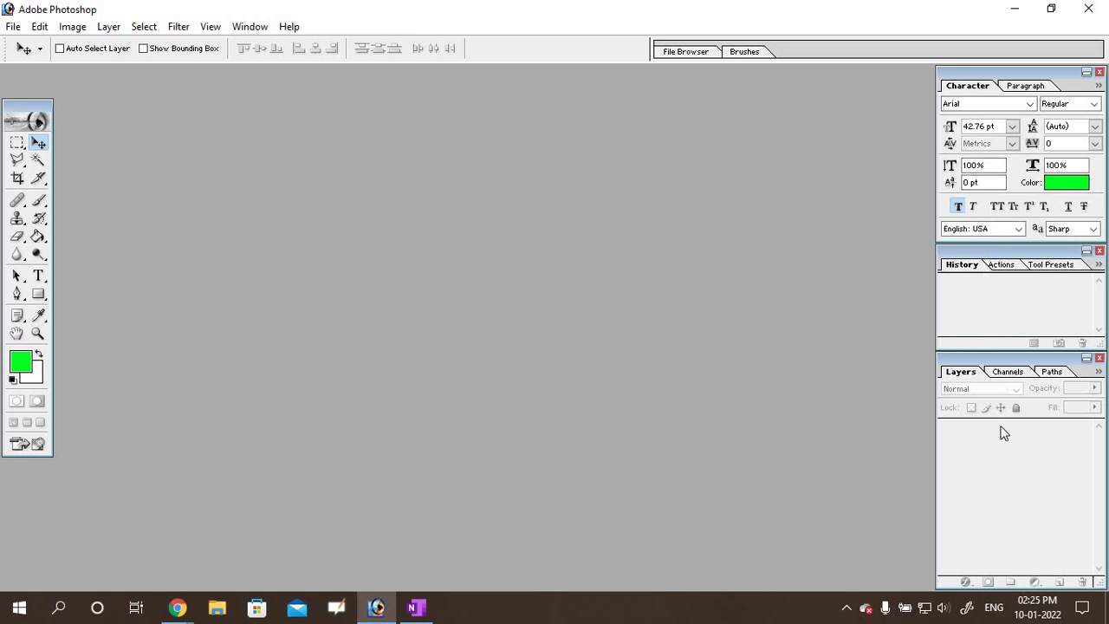
click(257, 27)
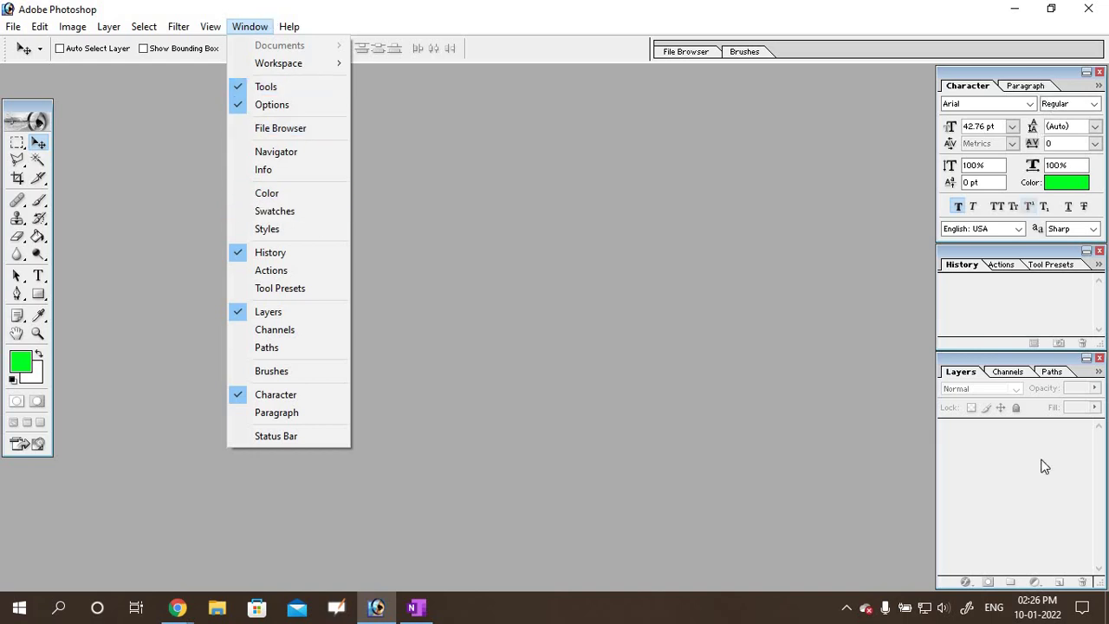
click(844, 457)
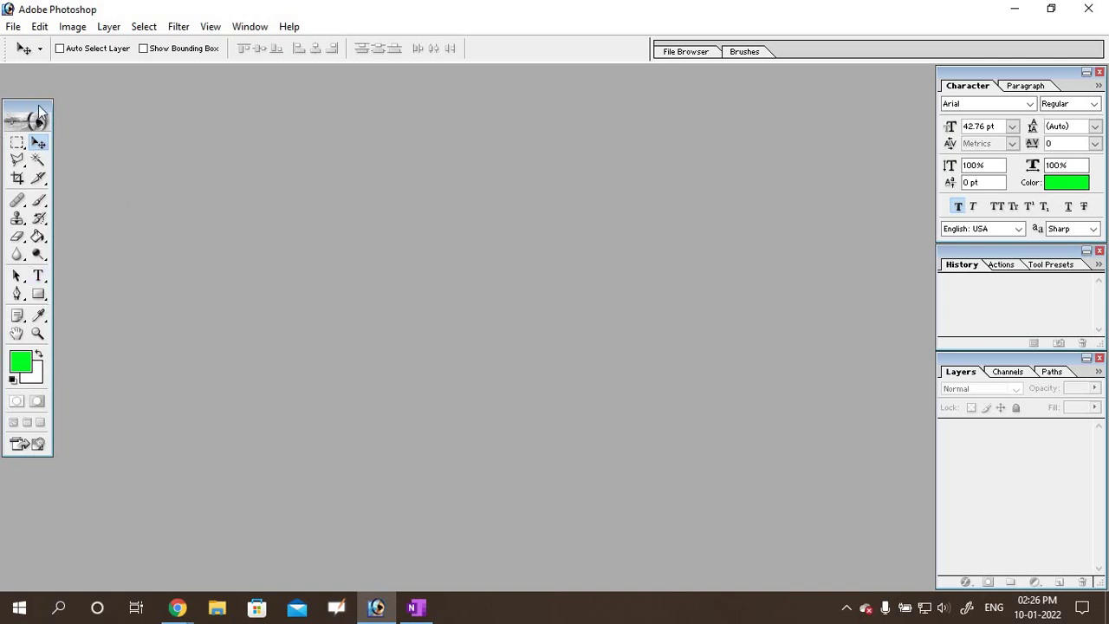
Nudge the toolbox slightly in from the left edge of the workspace.
drag(29, 109, 38, 112)
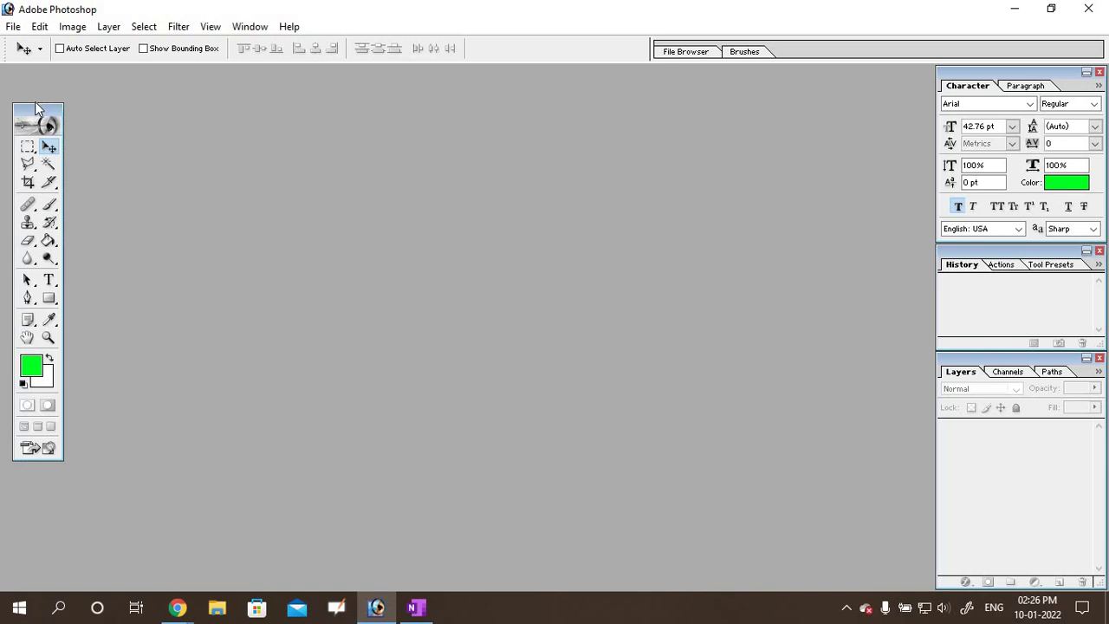
drag(38, 106, 34, 102)
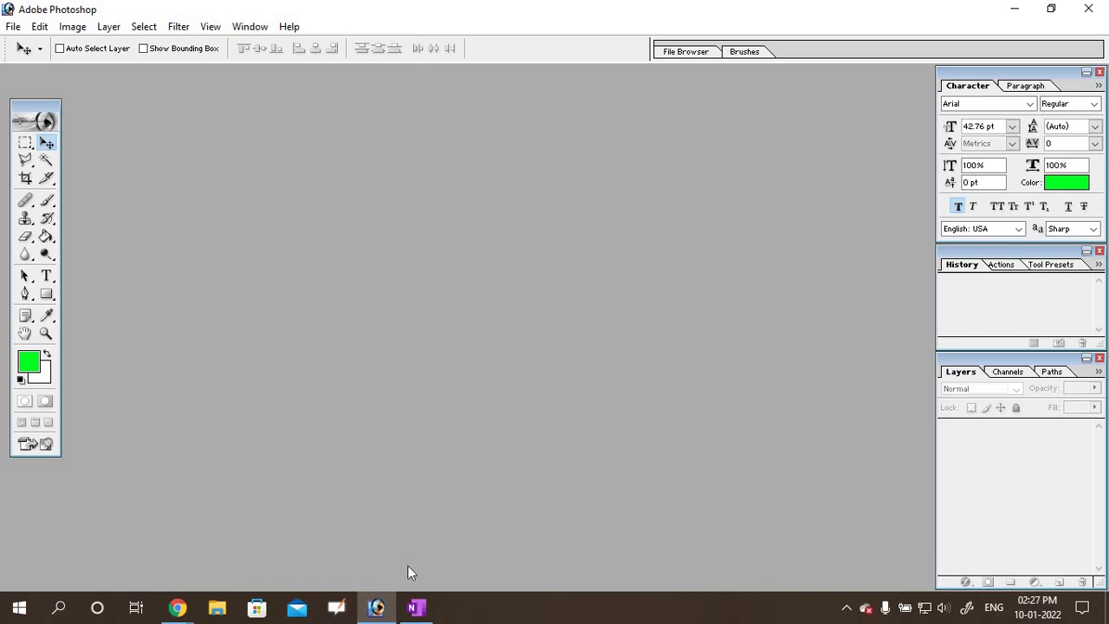
Minimize Photoshop and bring the Google Meet class window to the front.
click(378, 608)
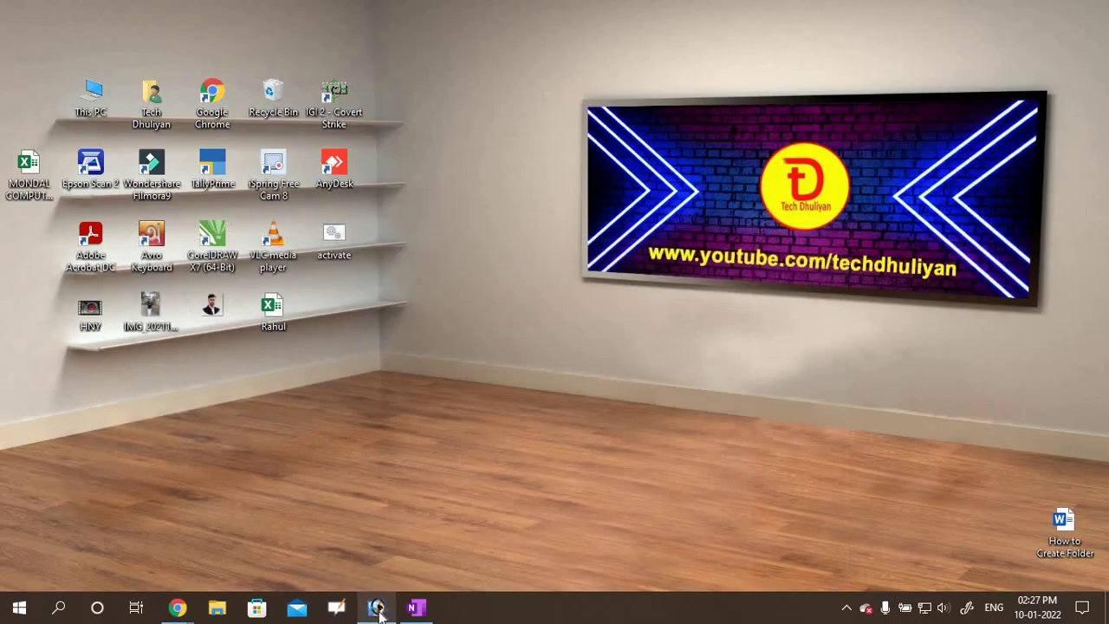
mouse_move(177, 608)
click(80, 496)
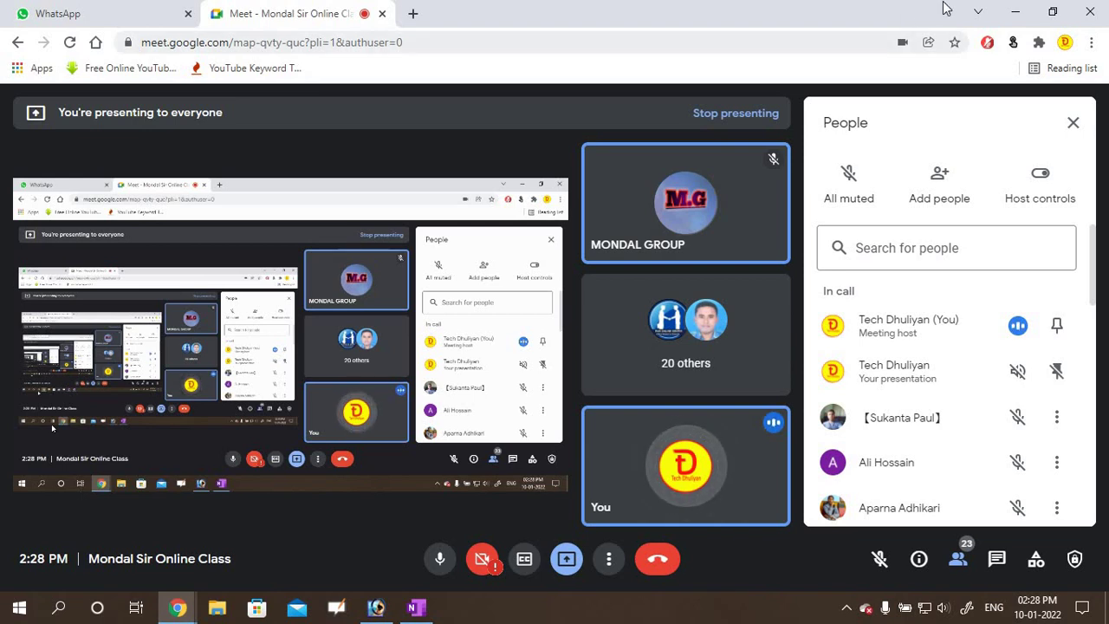
Minimize Meet, restore Photoshop and select the Type tool.
click(1016, 17)
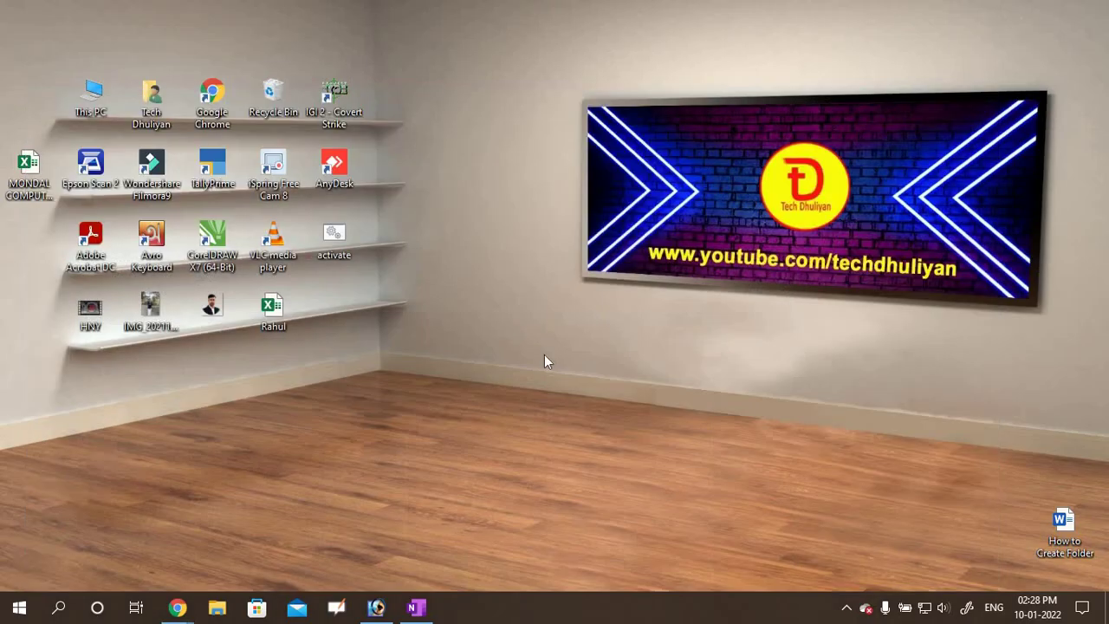
click(382, 609)
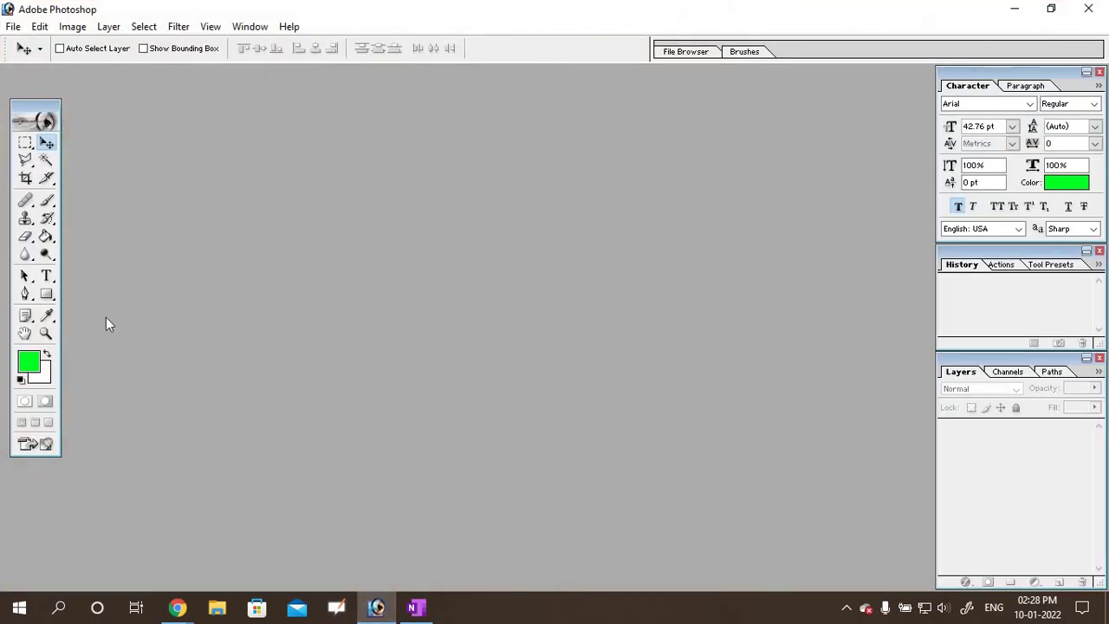
click(48, 276)
Minimize and then restore the Photoshop window from the taskbar.
click(377, 608)
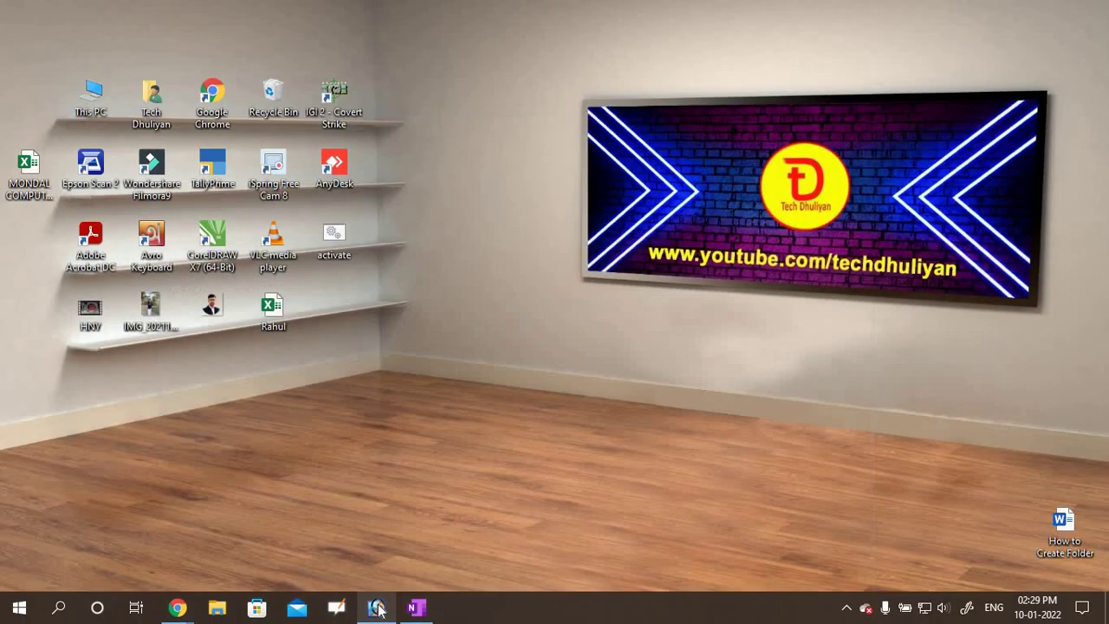
click(377, 608)
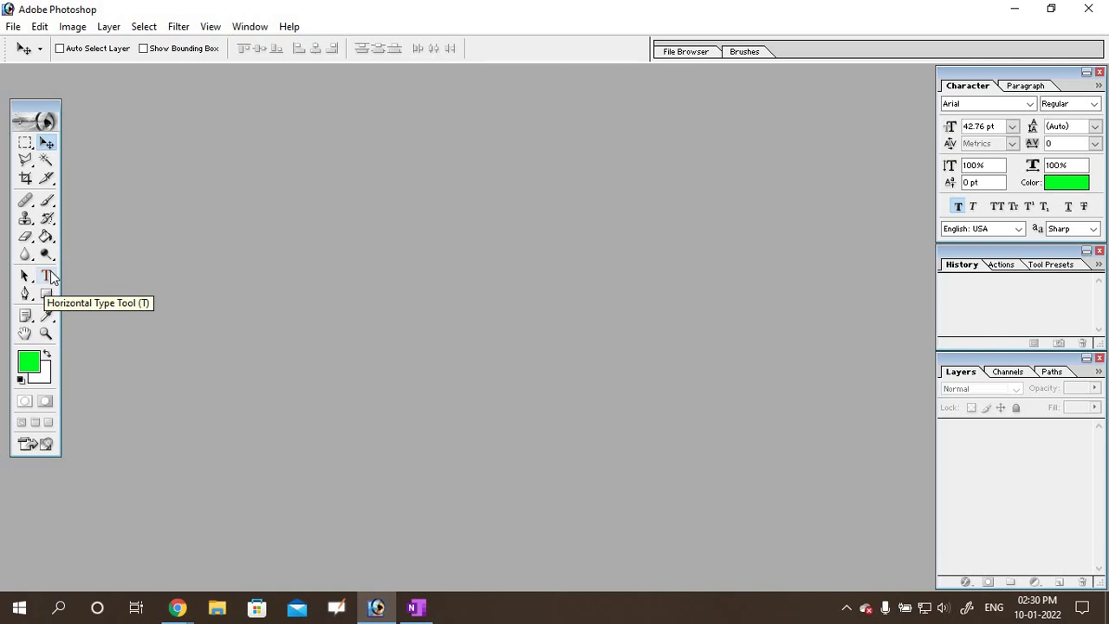
mouse_move(177, 608)
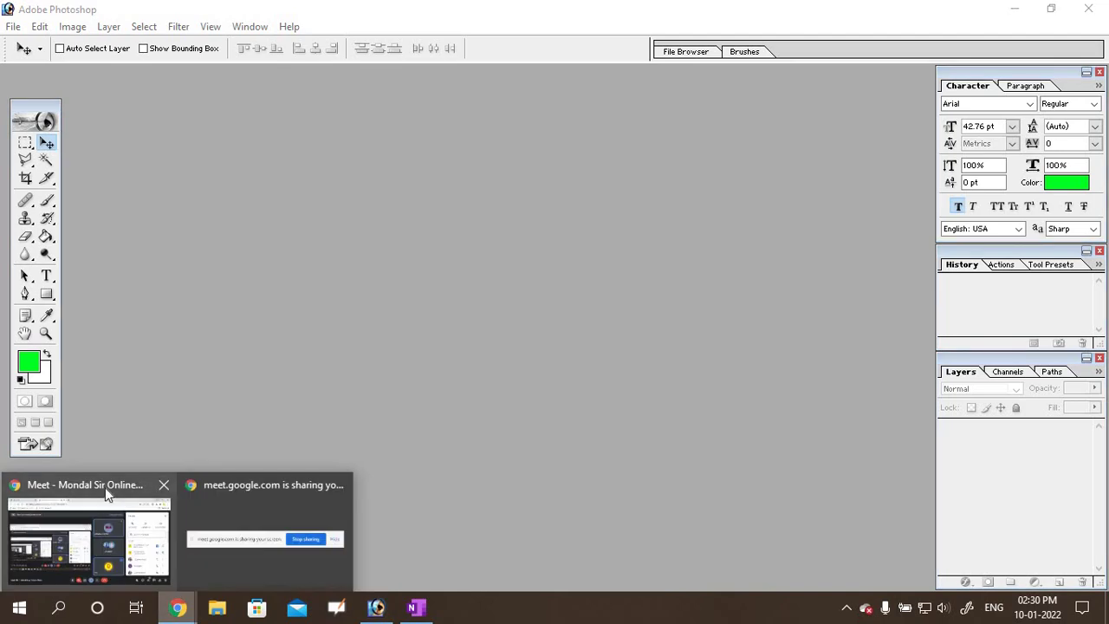
Bring the Google Meet class window in front of Photoshop.
click(107, 494)
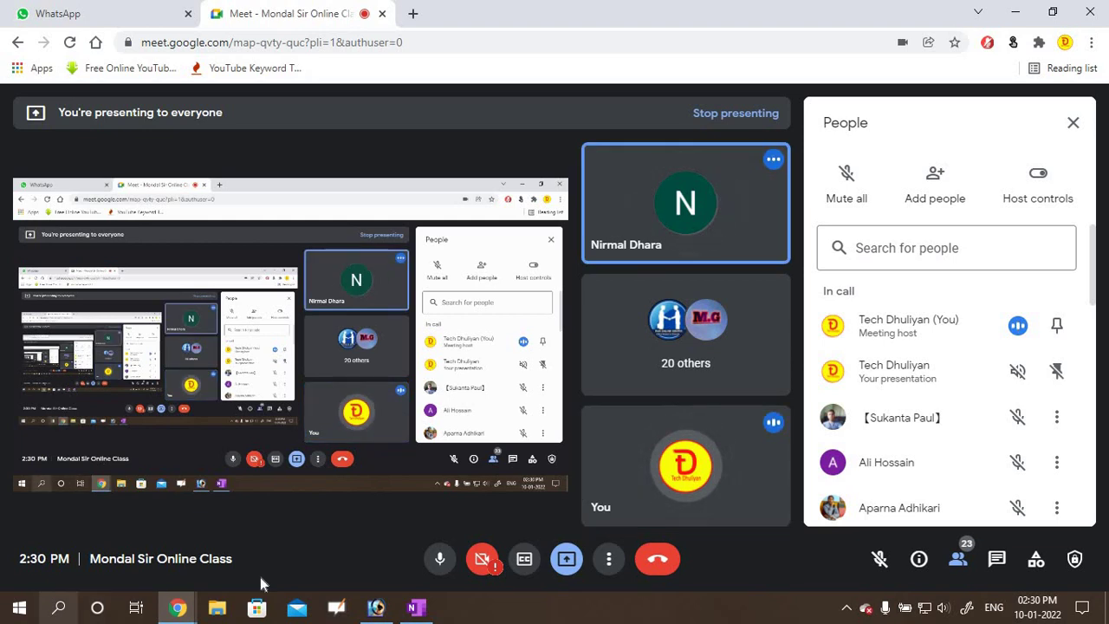
Open OneNote in full-page view and handwrite an underlined 'Type Tool' heading.
click(416, 608)
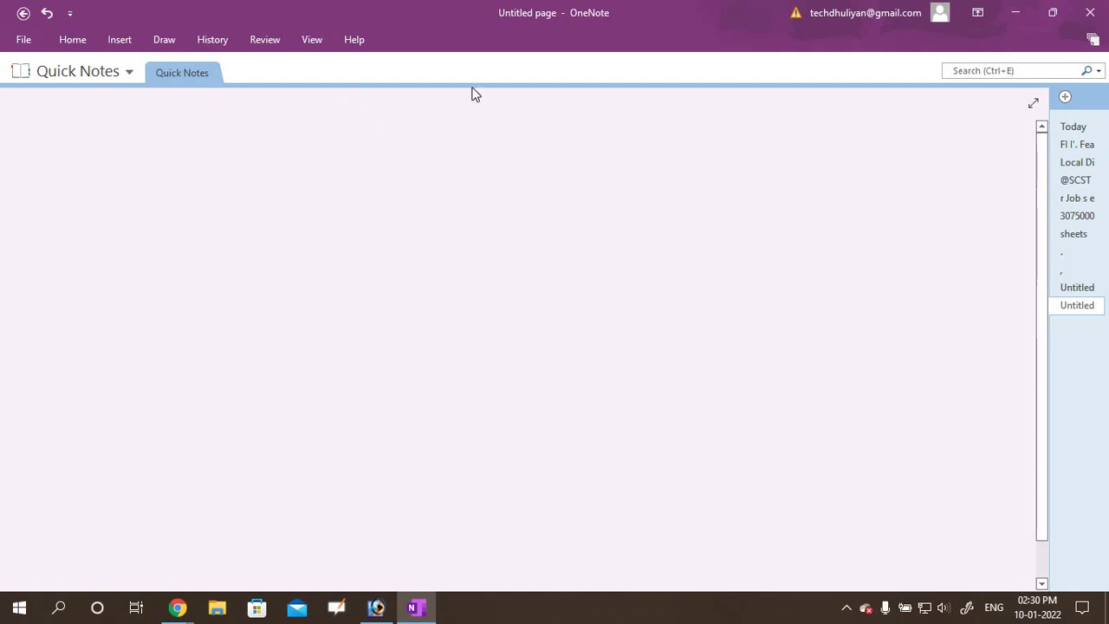
click(1033, 103)
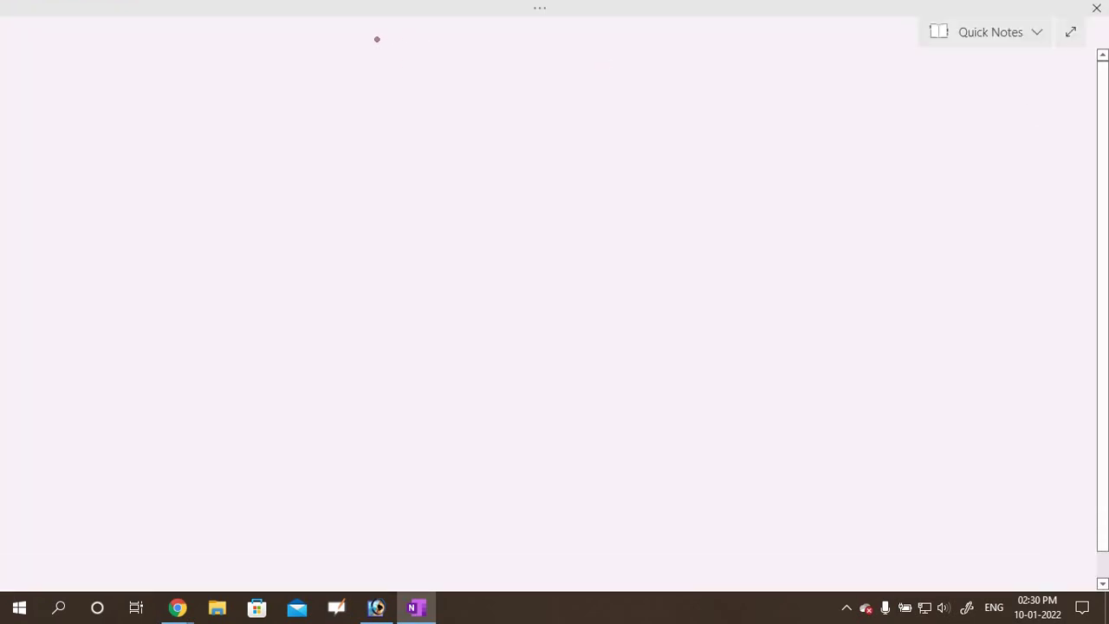
mouse_move(370, 35)
mouse_down()
mouse_move(401, 36)
mouse_move(387, 55)
mouse_up()
mouse_move(396, 42)
mouse_down()
mouse_move(409, 45)
mouse_move(387, 69)
mouse_move(422, 62)
mouse_up()
mouse_move(421, 41)
mouse_down()
mouse_move(432, 53)
mouse_move(461, 54)
mouse_move(500, 35)
mouse_move(486, 58)
mouse_up()
drag(506, 43, 525, 43)
drag(544, 30, 533, 59)
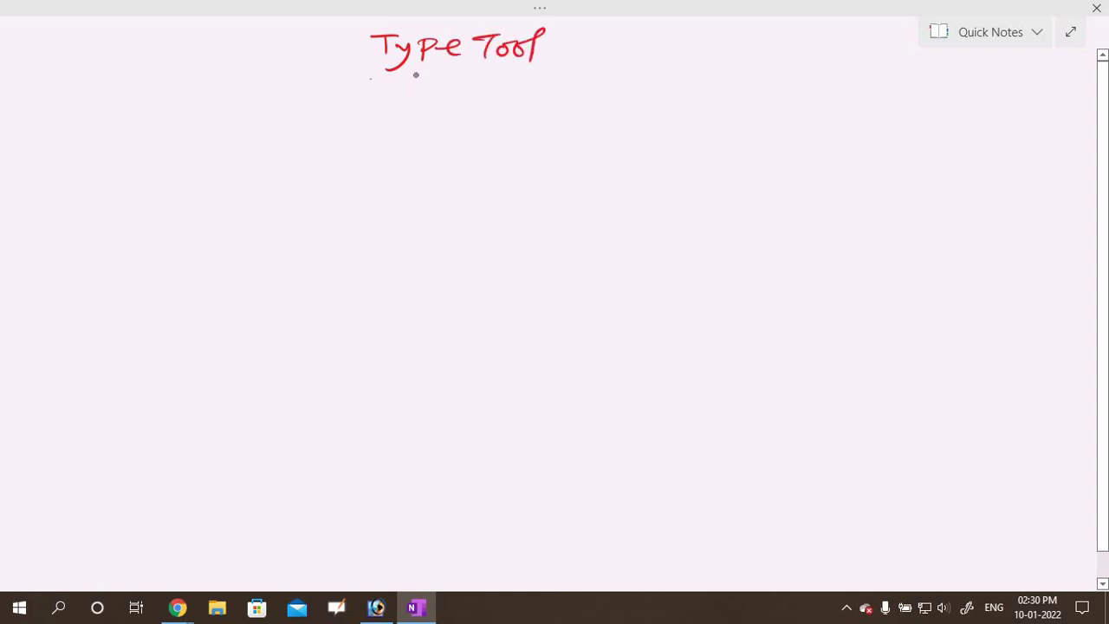
drag(416, 75, 558, 62)
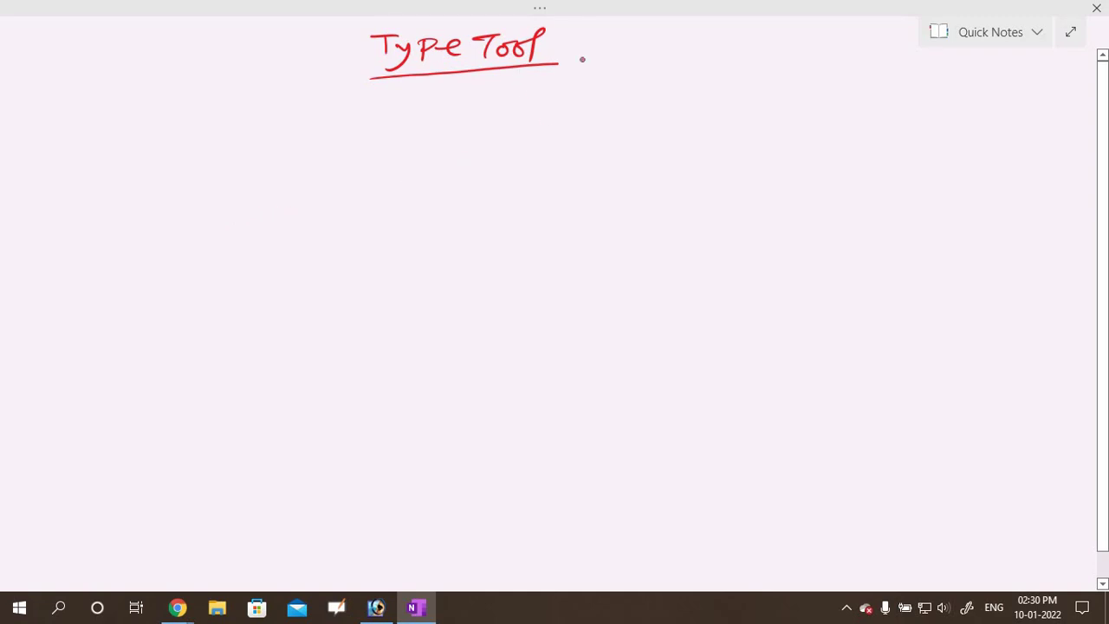
Draw a boxed T icon beside the heading, then return to Photoshop.
mouse_move(632, 28)
mouse_down()
mouse_move(642, 27)
mouse_move(586, 64)
mouse_up()
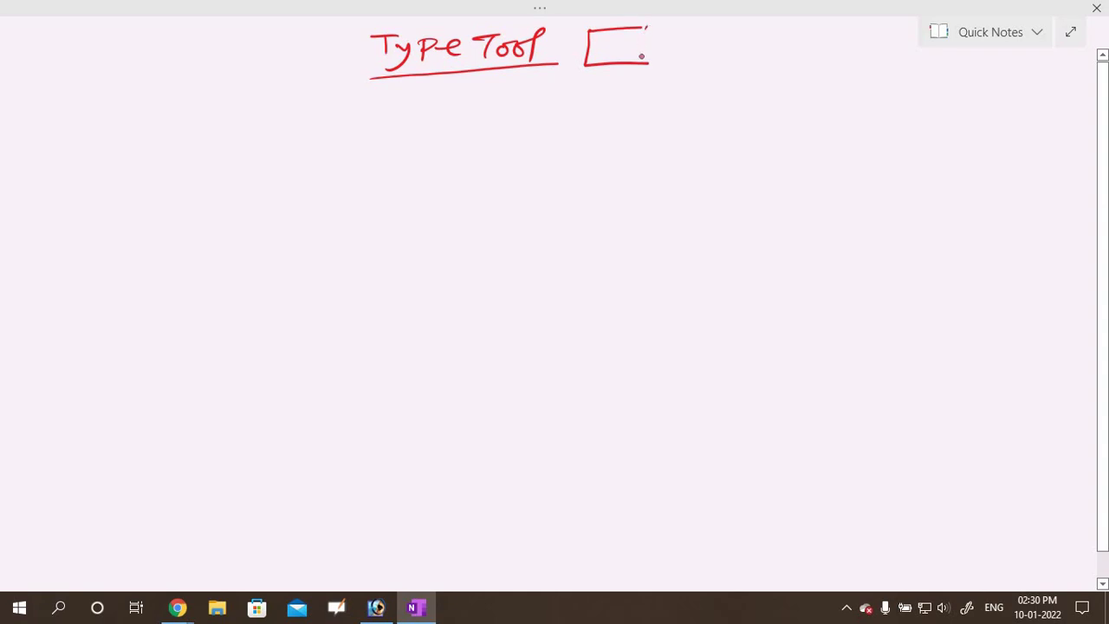
mouse_move(646, 27)
mouse_down()
mouse_move(645, 66)
mouse_move(633, 40)
mouse_move(618, 56)
mouse_up()
click(377, 607)
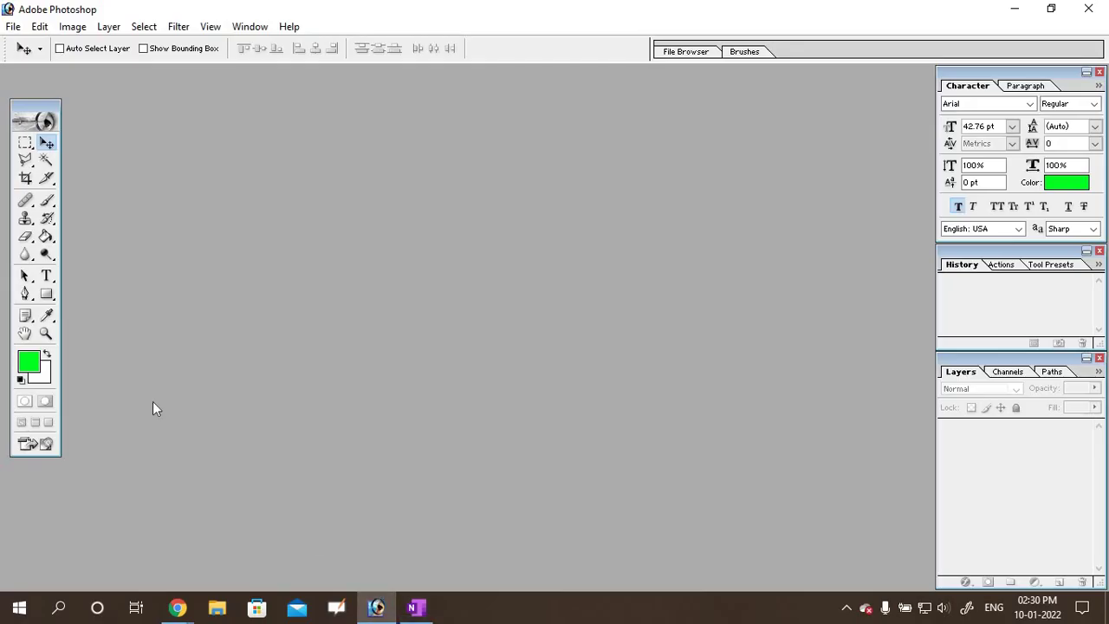
Show the four Type tool variants, reselect the Move tool, and return to OneNote.
click(48, 277)
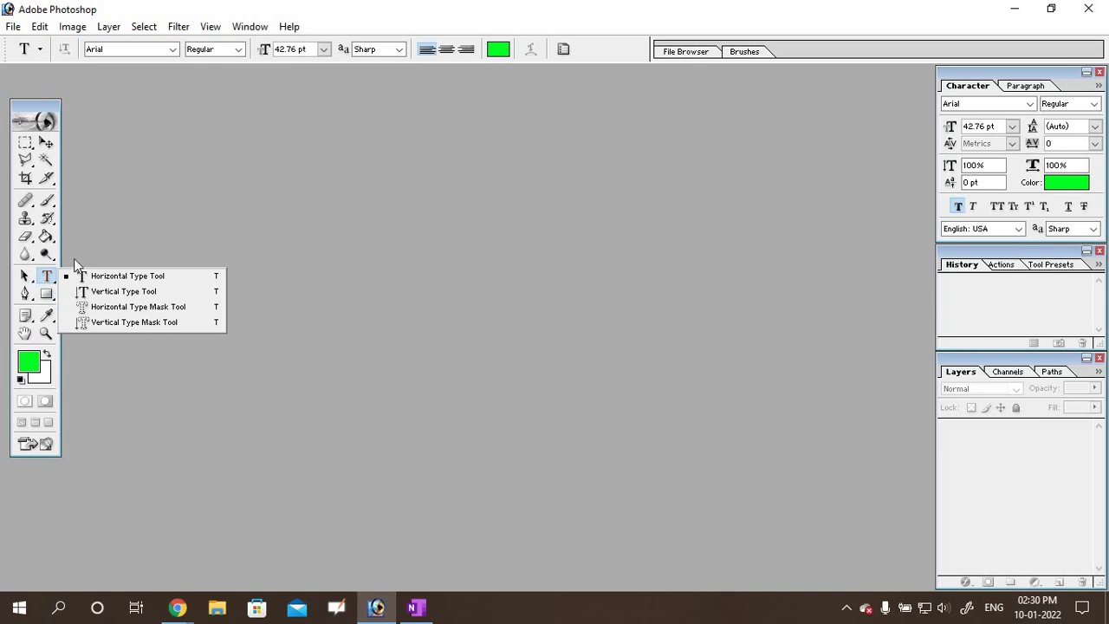
click(122, 227)
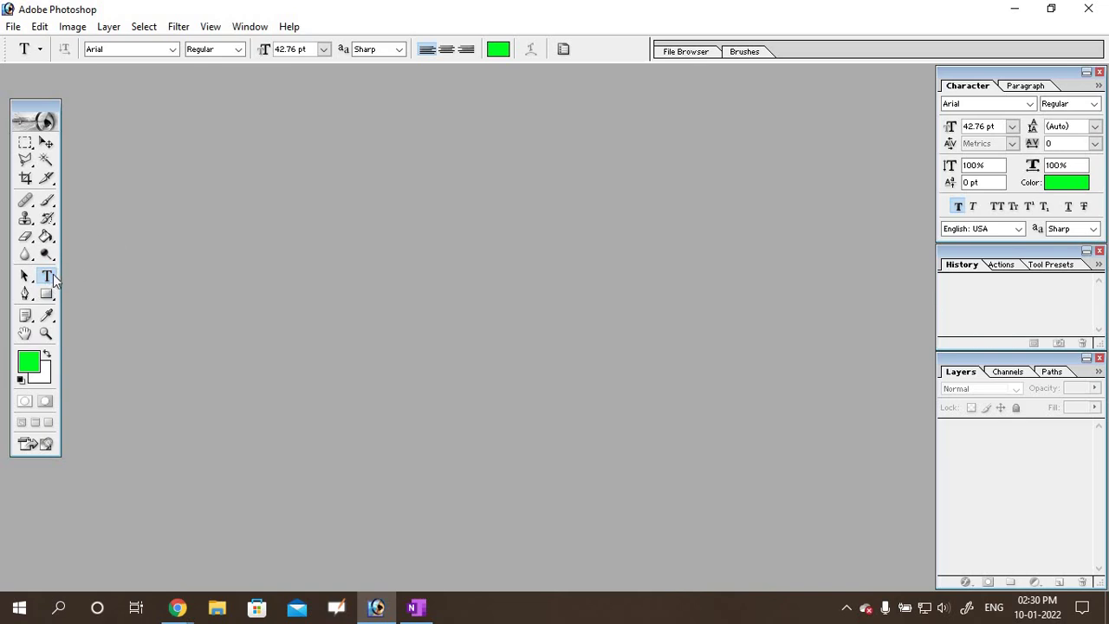
click(45, 144)
click(416, 607)
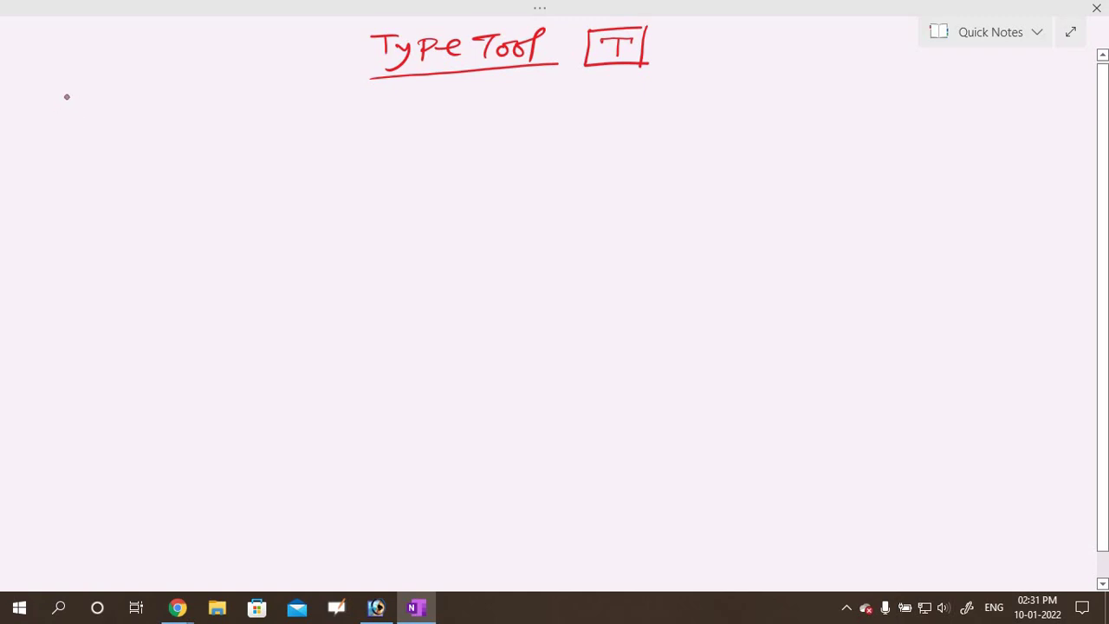
Handwrite the first red Bengali line under the heading: click with the Type Tool.
mouse_move(78, 109)
mouse_down()
mouse_move(116, 125)
mouse_move(102, 80)
mouse_move(171, 104)
mouse_up()
mouse_move(157, 108)
mouse_down()
mouse_move(170, 136)
mouse_move(197, 116)
mouse_move(217, 122)
mouse_move(264, 102)
mouse_up()
mouse_move(254, 104)
mouse_down()
mouse_move(257, 125)
mouse_move(286, 120)
mouse_up()
mouse_move(289, 111)
mouse_down()
mouse_move(303, 121)
mouse_move(313, 90)
mouse_move(373, 115)
mouse_up()
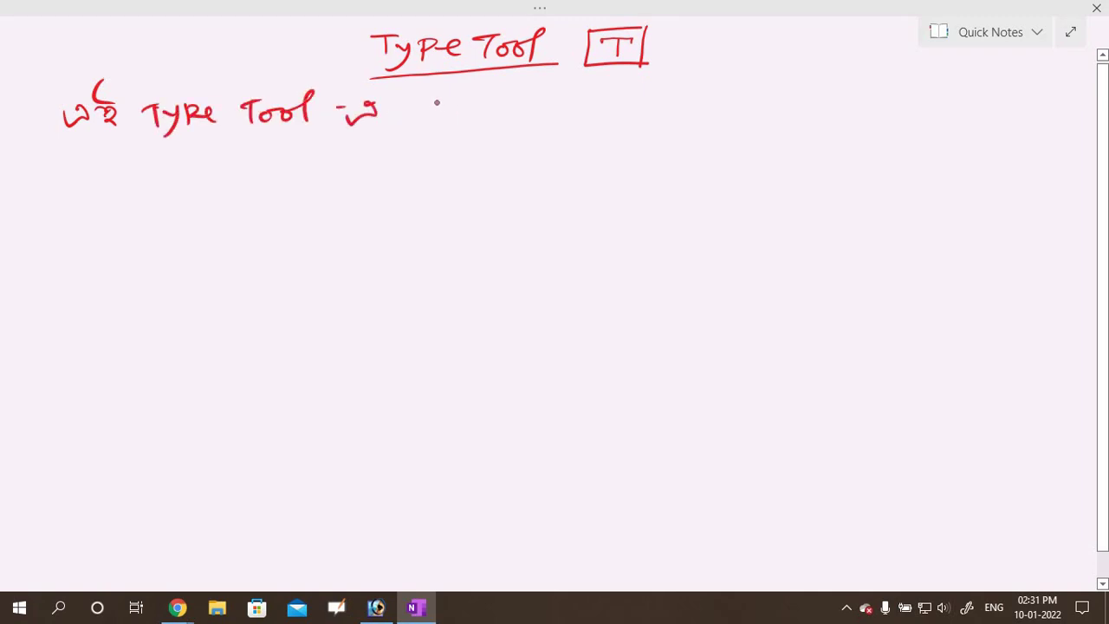
mouse_move(437, 102)
mouse_down()
mouse_move(435, 123)
mouse_move(454, 88)
mouse_up()
mouse_move(465, 108)
mouse_down()
mouse_move(469, 117)
mouse_move(506, 83)
mouse_move(511, 121)
mouse_up()
mouse_move(530, 97)
mouse_down()
mouse_move(539, 122)
mouse_move(563, 106)
mouse_move(600, 111)
mouse_move(617, 145)
mouse_up()
drag(612, 101, 619, 131)
mouse_move(621, 107)
mouse_down()
mouse_move(709, 95)
mouse_move(726, 128)
mouse_move(733, 99)
mouse_move(749, 111)
mouse_move(862, 88)
mouse_move(883, 113)
mouse_move(959, 91)
mouse_move(981, 112)
mouse_move(1050, 109)
mouse_move(1057, 72)
mouse_move(1074, 97)
mouse_up()
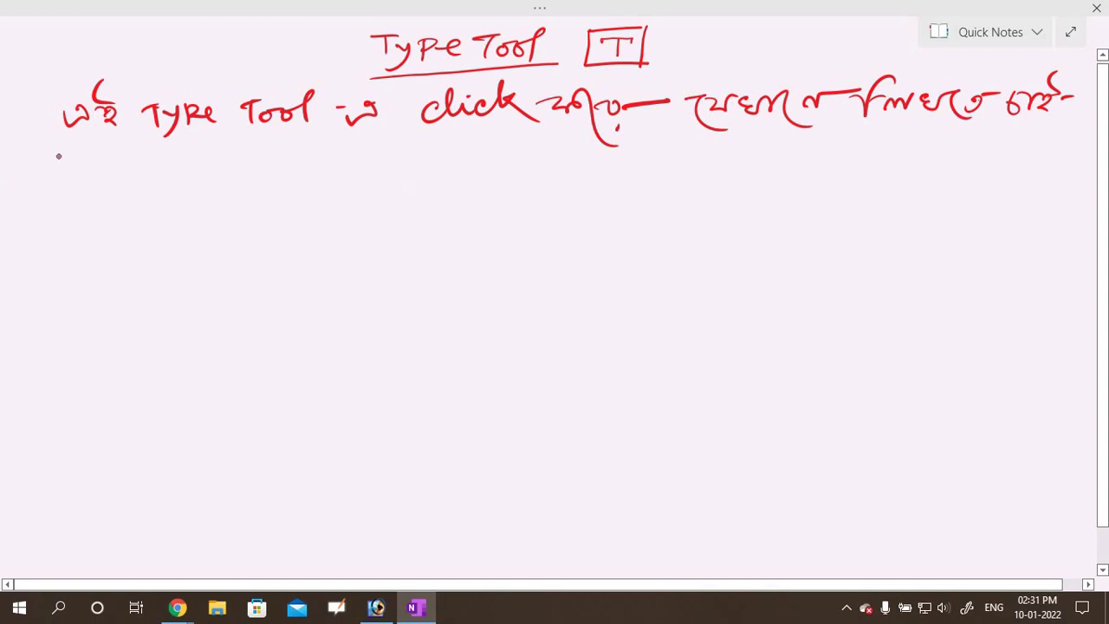
Handwrite the second and third red Bengali lines: the Type Tool lets you write anywhere.
mouse_move(58, 154)
mouse_down()
mouse_move(67, 172)
mouse_move(85, 154)
mouse_move(106, 161)
mouse_move(135, 149)
mouse_move(171, 173)
mouse_move(178, 148)
mouse_move(229, 164)
mouse_move(244, 137)
mouse_move(248, 182)
mouse_move(285, 144)
mouse_move(300, 164)
mouse_move(322, 146)
mouse_move(364, 163)
mouse_move(386, 148)
mouse_move(428, 170)
mouse_move(432, 142)
mouse_move(434, 154)
mouse_move(525, 155)
mouse_move(568, 134)
mouse_move(683, 153)
mouse_move(697, 140)
mouse_move(712, 163)
mouse_move(752, 139)
mouse_move(773, 165)
mouse_move(824, 139)
mouse_move(836, 149)
mouse_move(855, 135)
mouse_move(901, 156)
mouse_move(913, 132)
mouse_move(920, 142)
mouse_up()
click(543, 157)
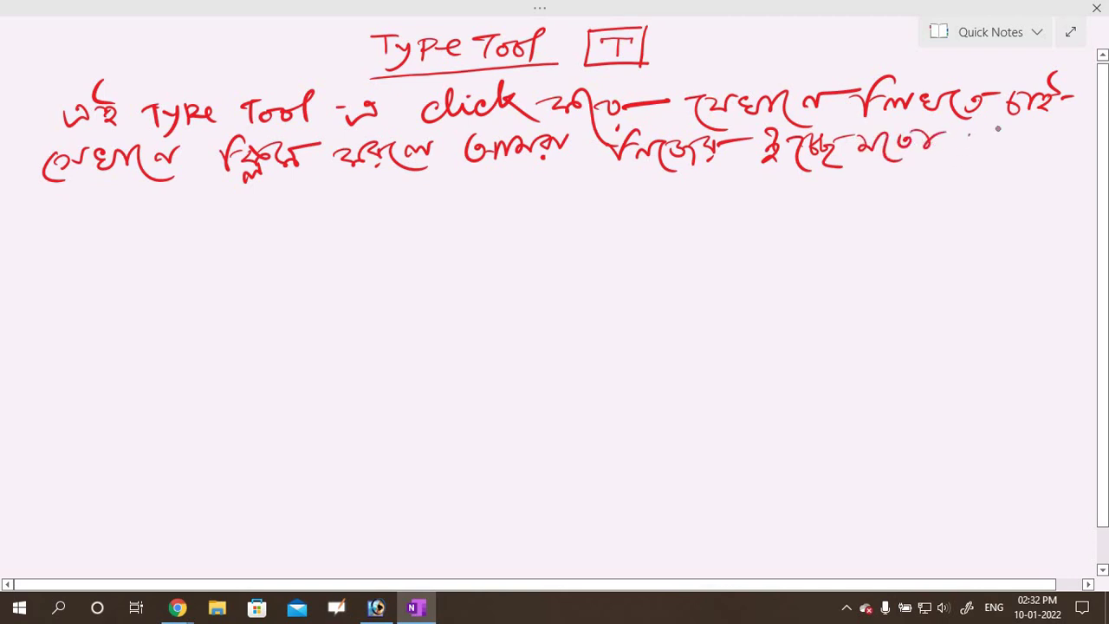
mouse_move(997, 127)
mouse_down()
mouse_move(1011, 147)
mouse_move(1040, 130)
mouse_move(1052, 156)
mouse_move(1078, 163)
mouse_move(1073, 147)
mouse_move(1092, 125)
mouse_up()
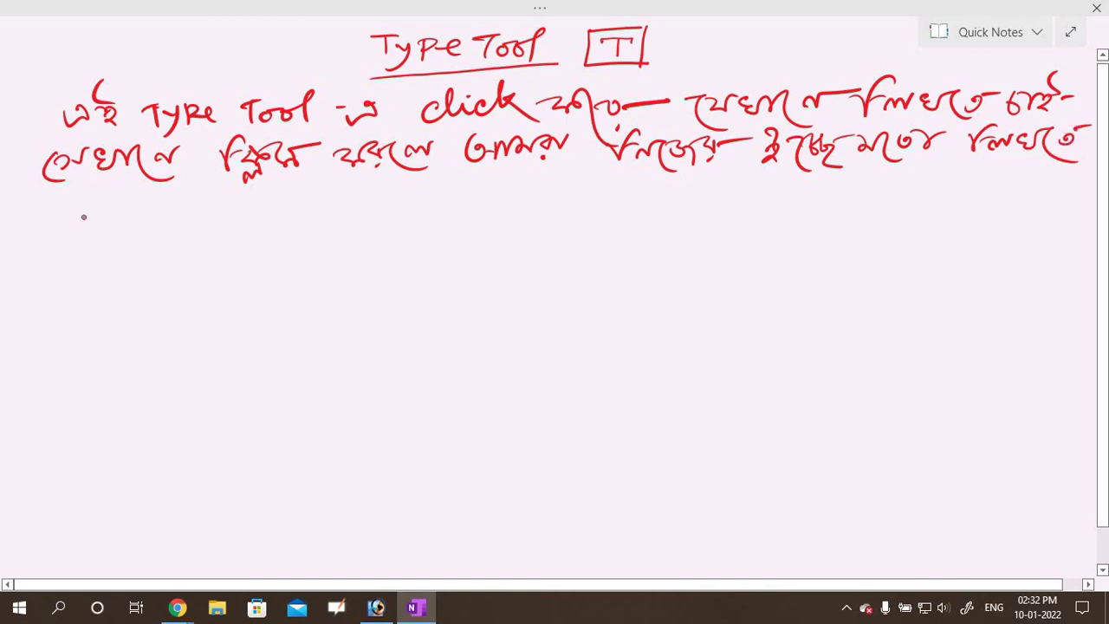
mouse_move(36, 217)
mouse_down()
mouse_move(94, 199)
mouse_move(97, 219)
mouse_move(114, 194)
mouse_move(139, 213)
mouse_move(174, 187)
mouse_up()
drag(186, 189, 185, 203)
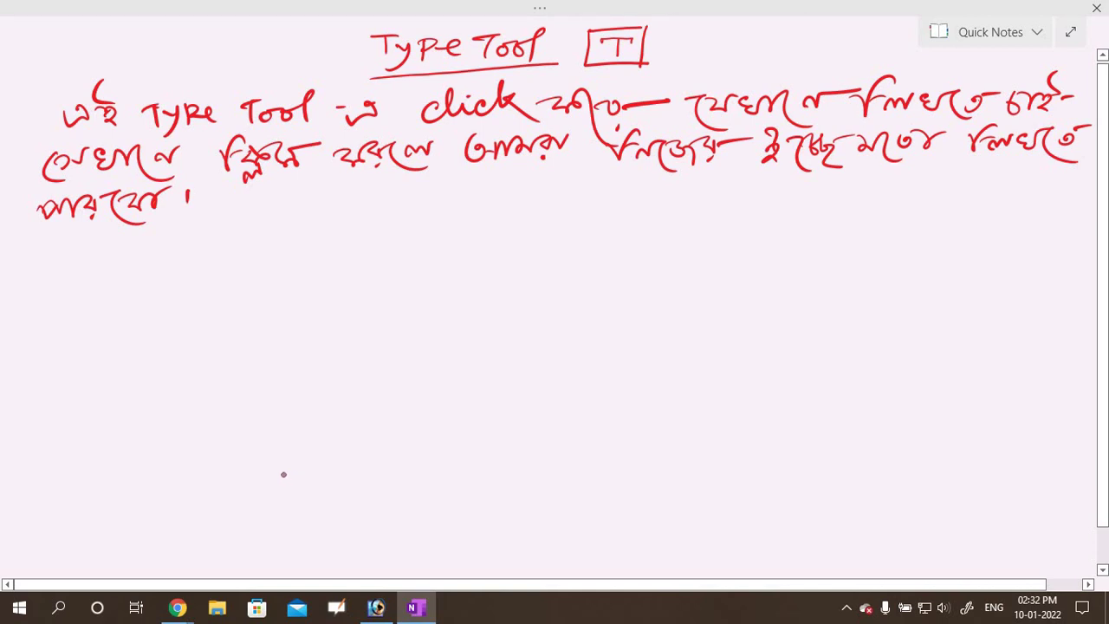
Briefly switch to Photoshop to show the tools, then return to the notes page.
click(377, 609)
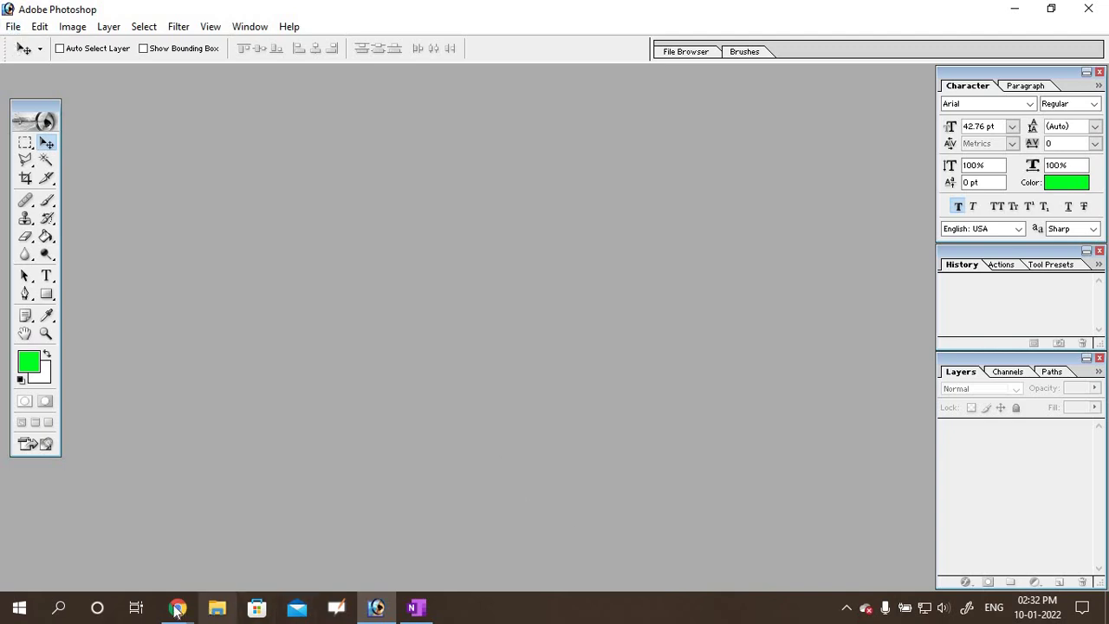
click(198, 611)
click(429, 608)
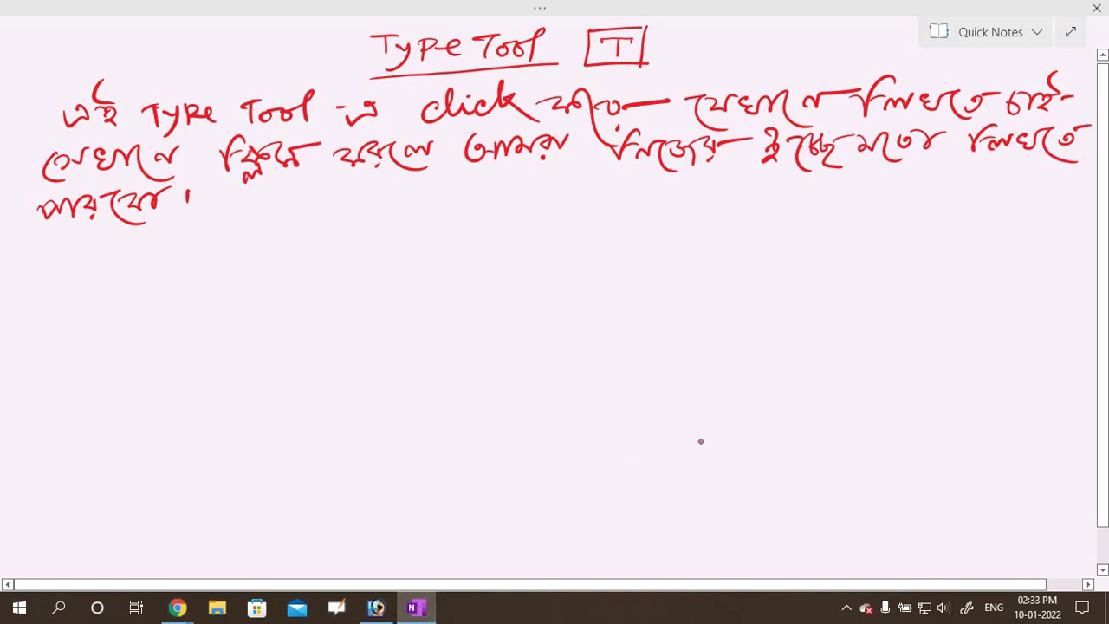
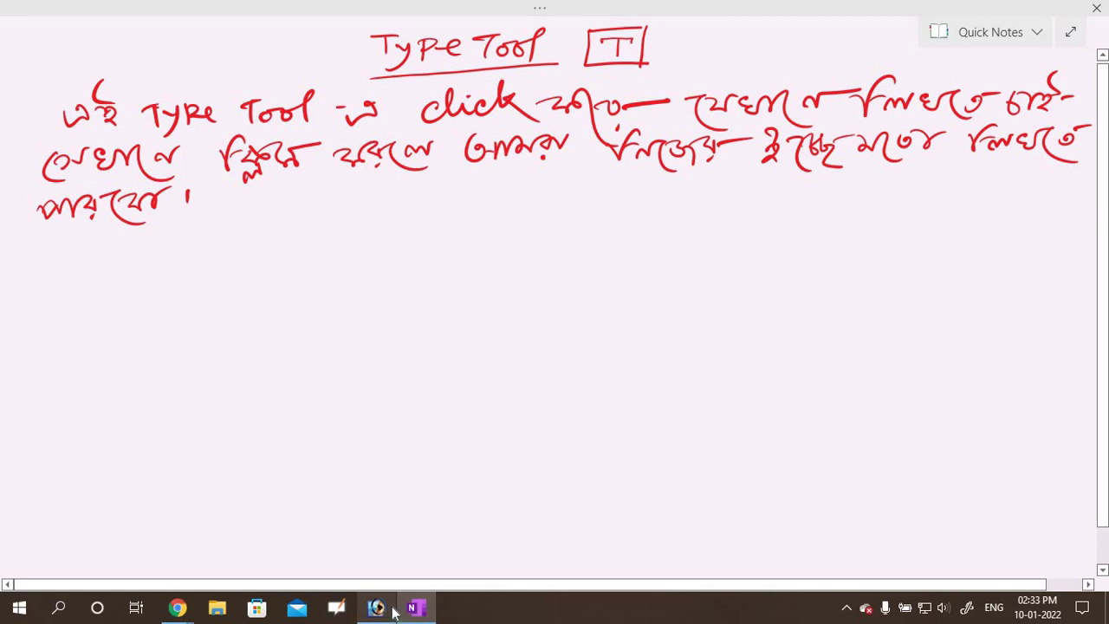
Switch from the OneNote Type Tool notes to the empty Photoshop workspace.
click(380, 608)
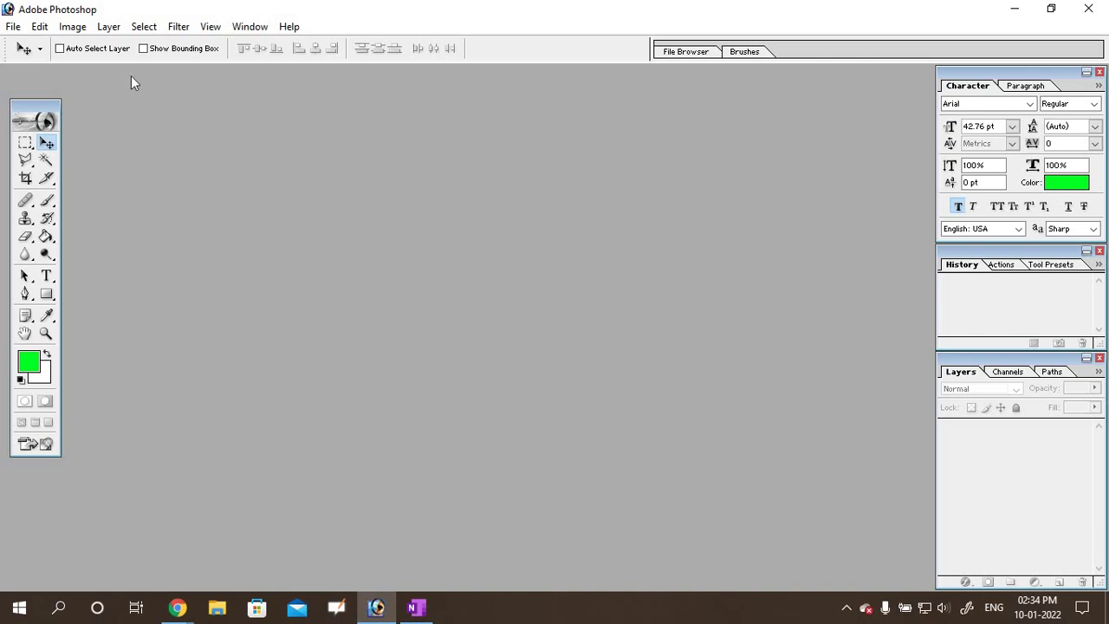
Open Photoshop's File menu, then switch to the Google Meet call in Chrome.
click(13, 27)
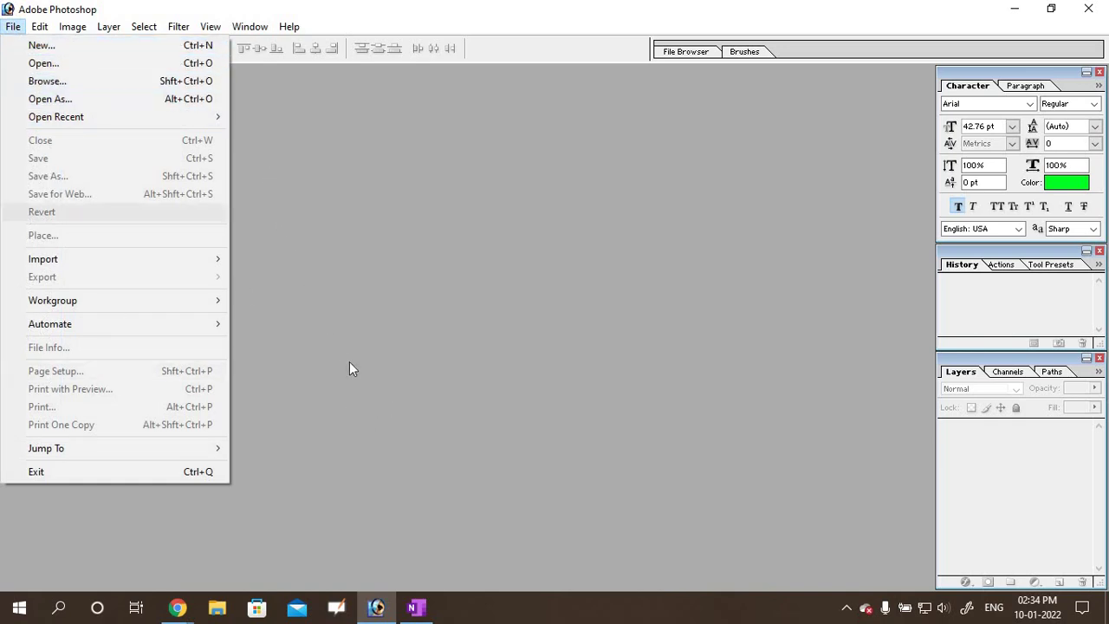
click(185, 608)
click(118, 488)
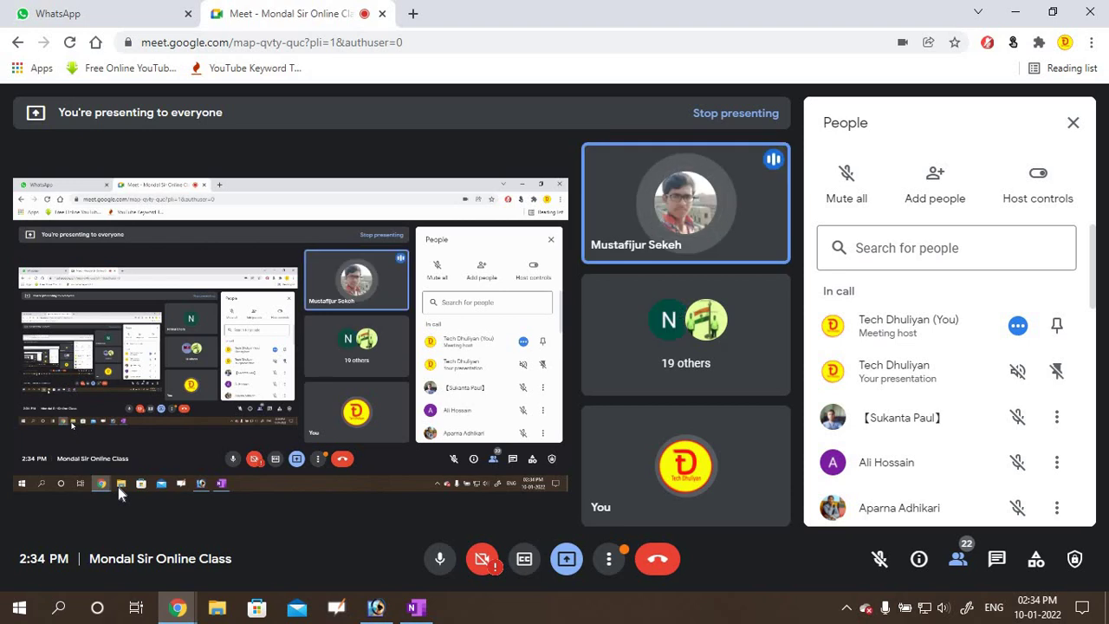
Restart presenting the entire screen in Google Meet, then return to Photoshop.
click(609, 559)
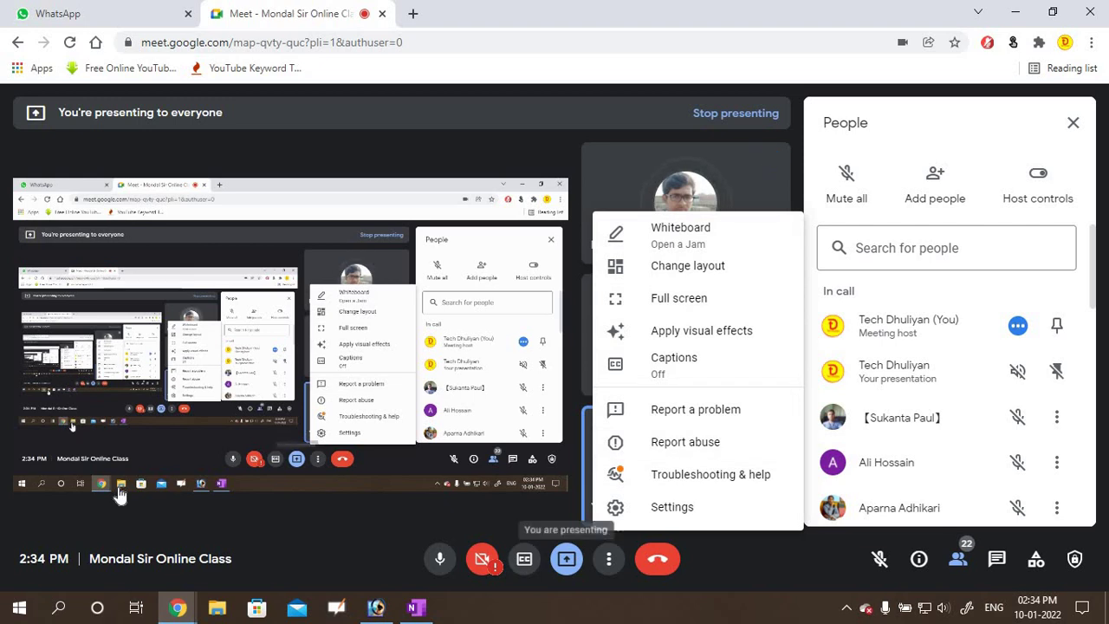
key(Escape)
key(Tab)
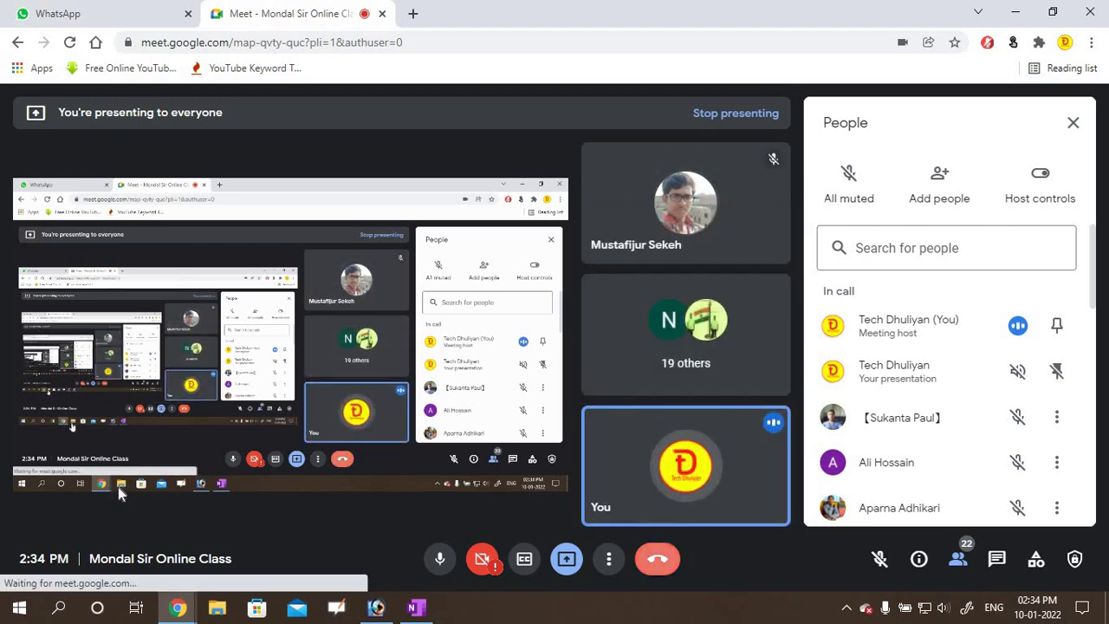
key(Return)
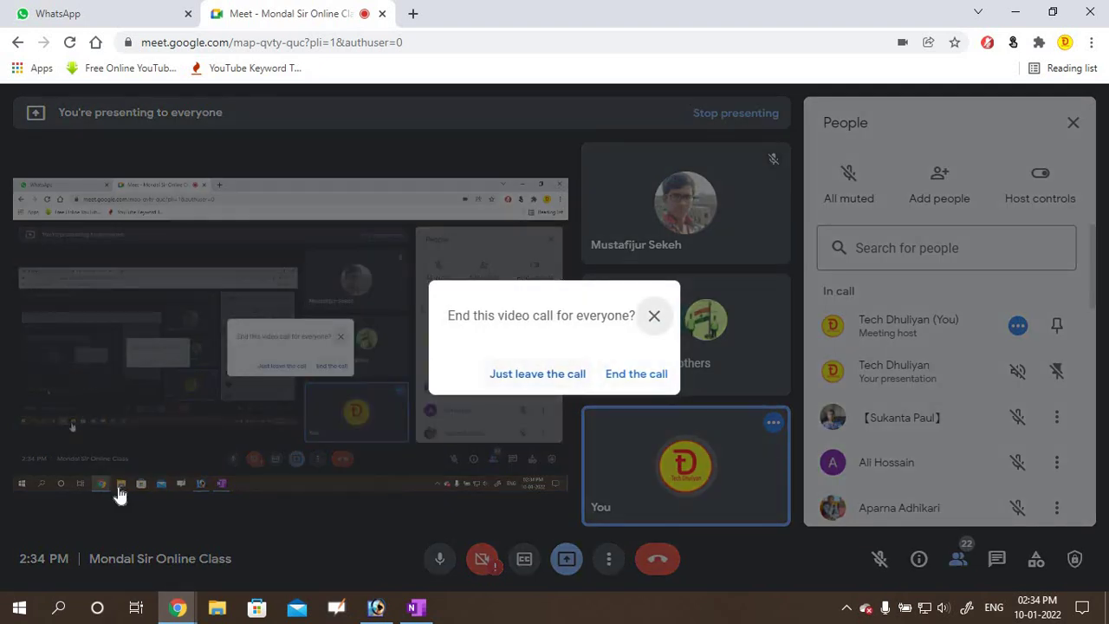
key(Escape)
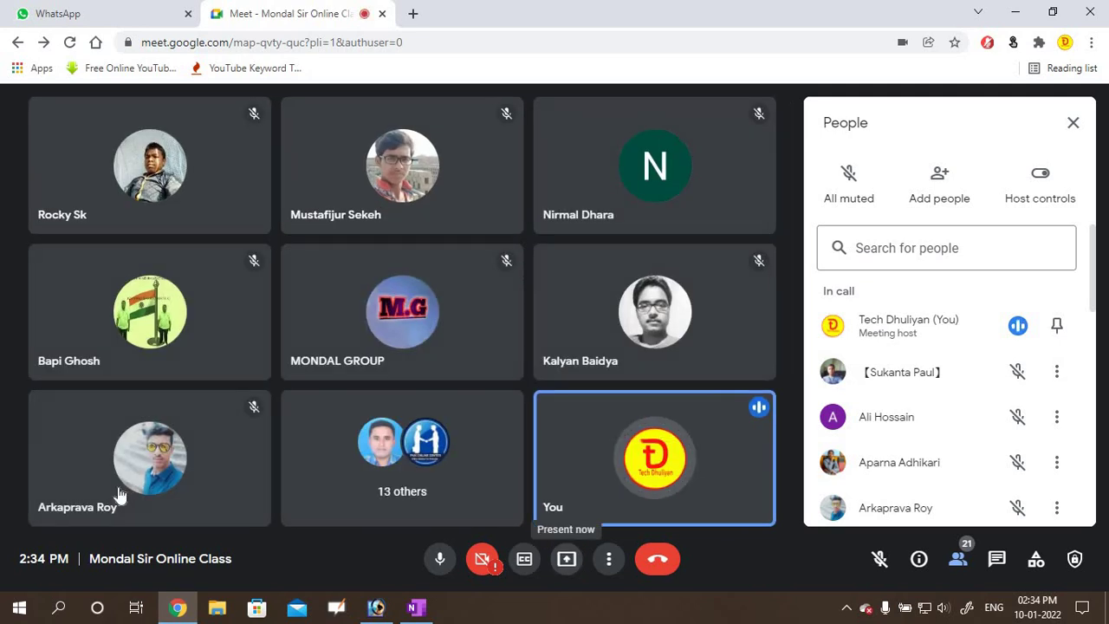
key(Return)
key(Return)
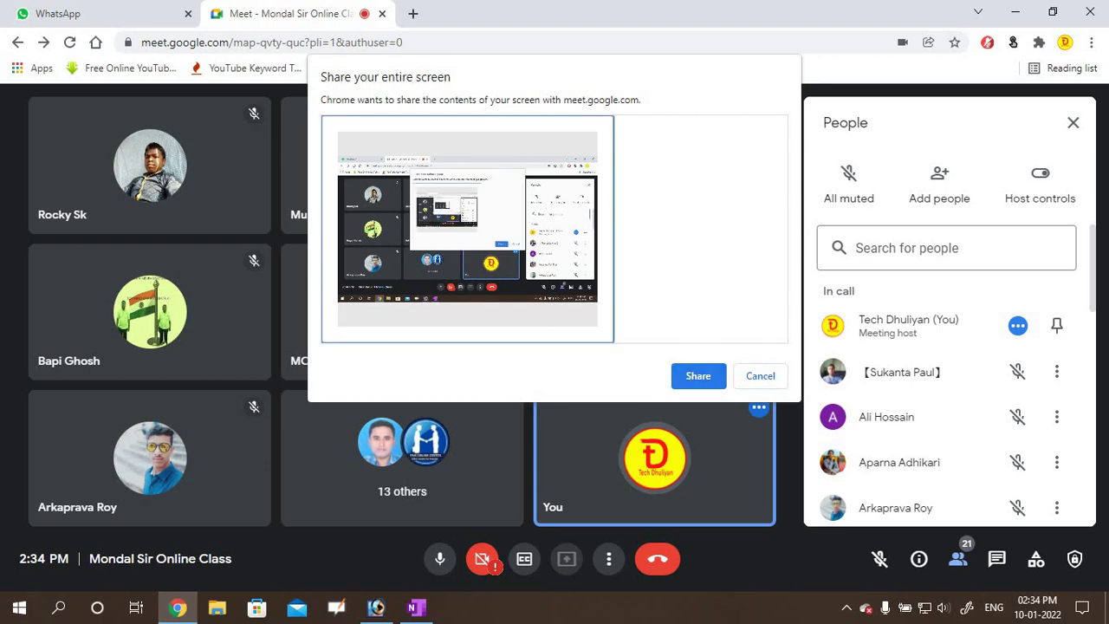
key(Return)
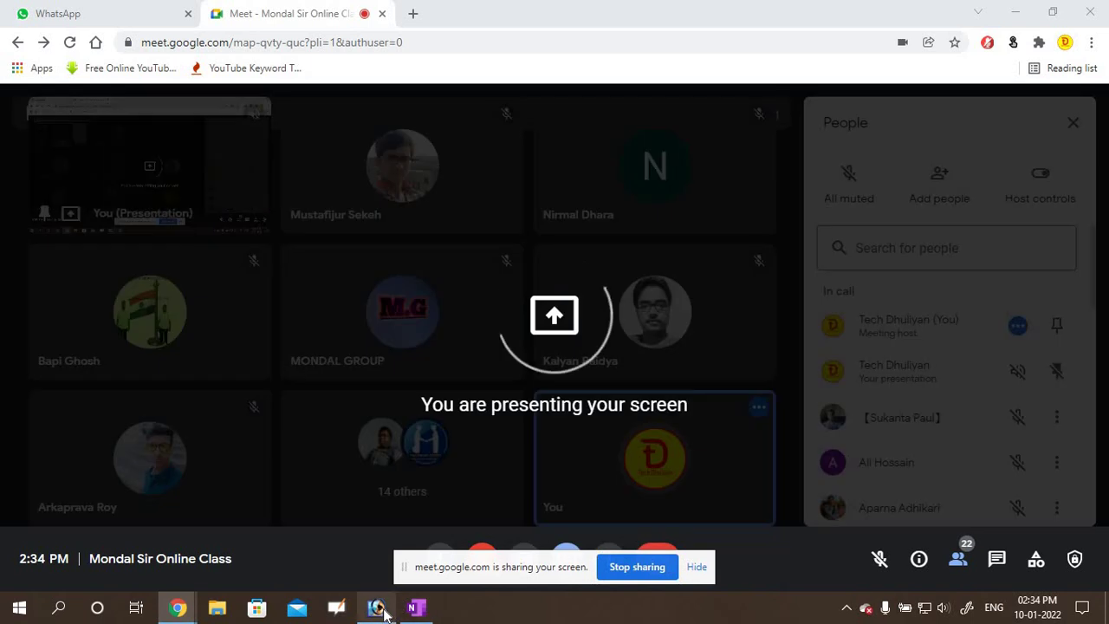
click(376, 607)
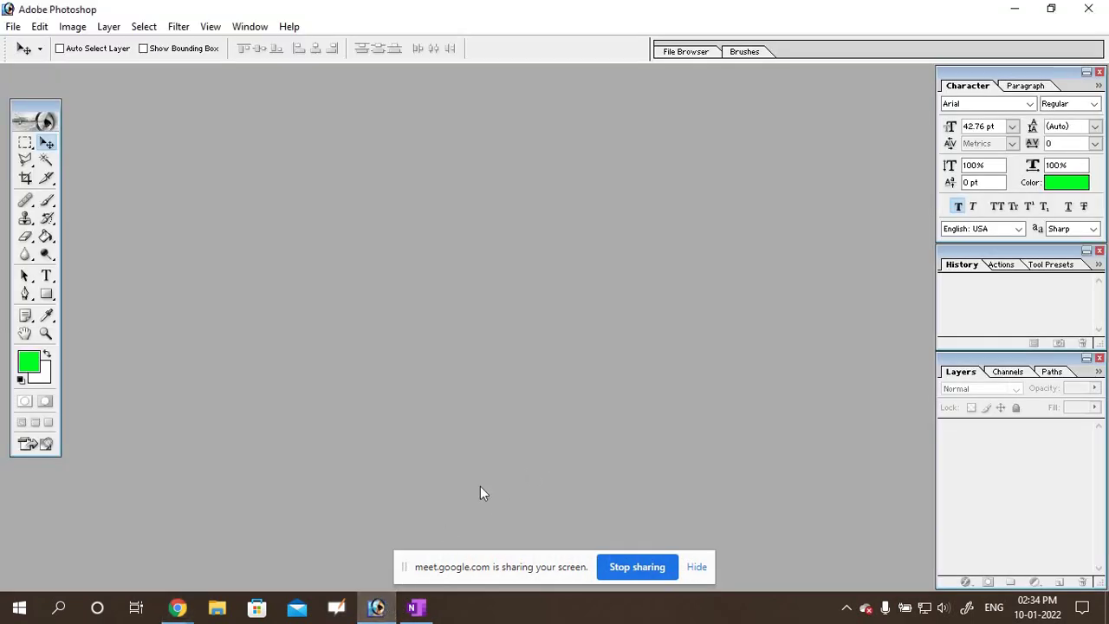
Hide the sharing notice and start a new document with the 1280 x 720 HDTV 720P preset.
click(697, 567)
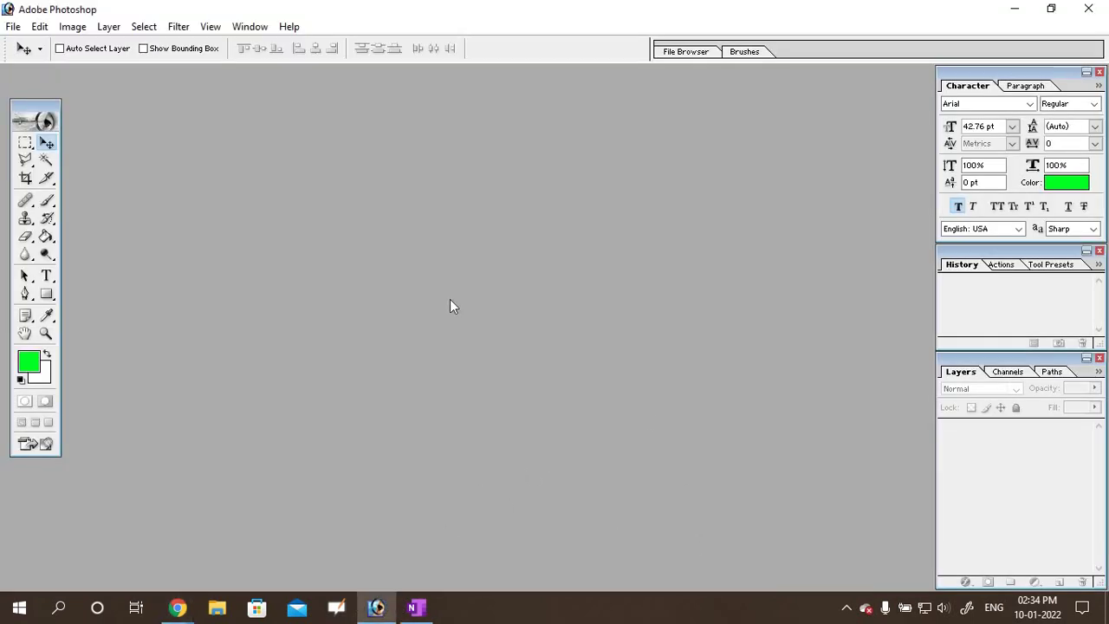
click(17, 31)
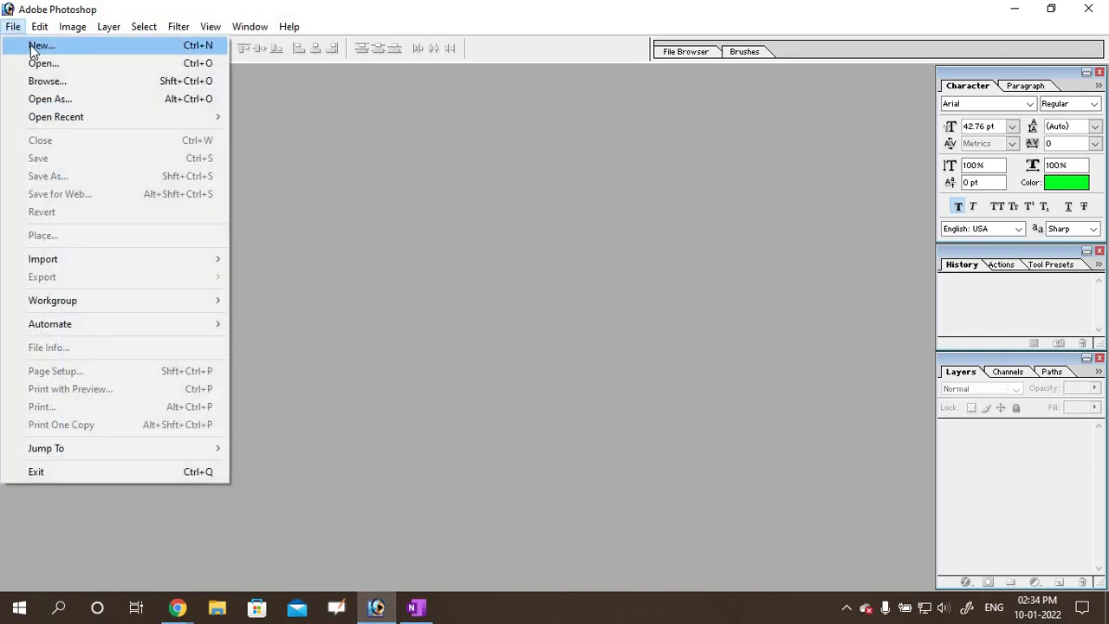
click(33, 48)
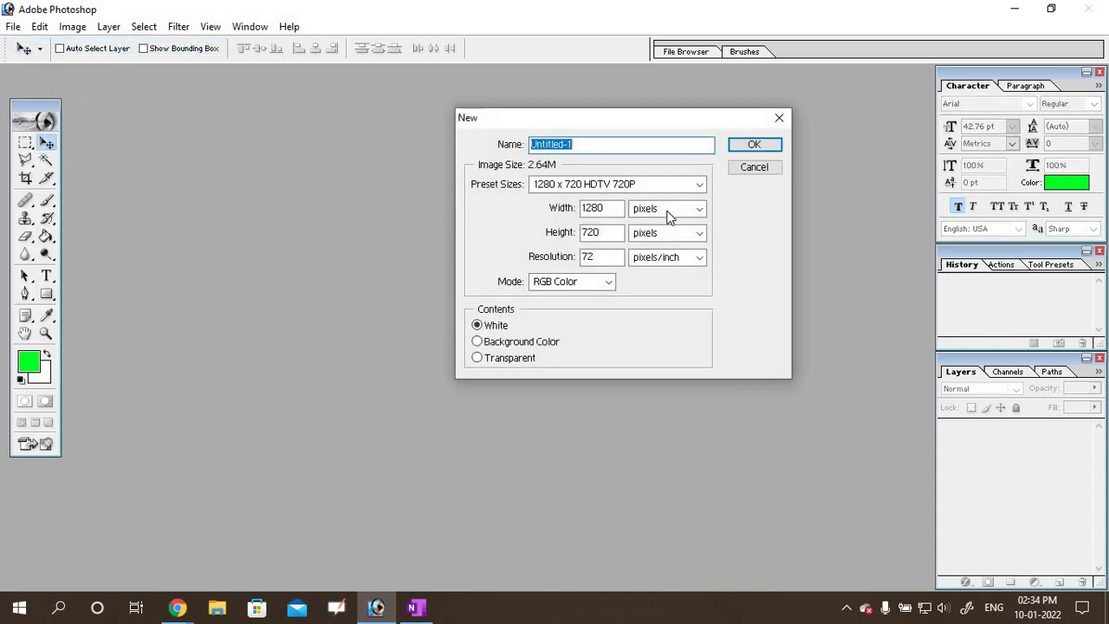
click(701, 185)
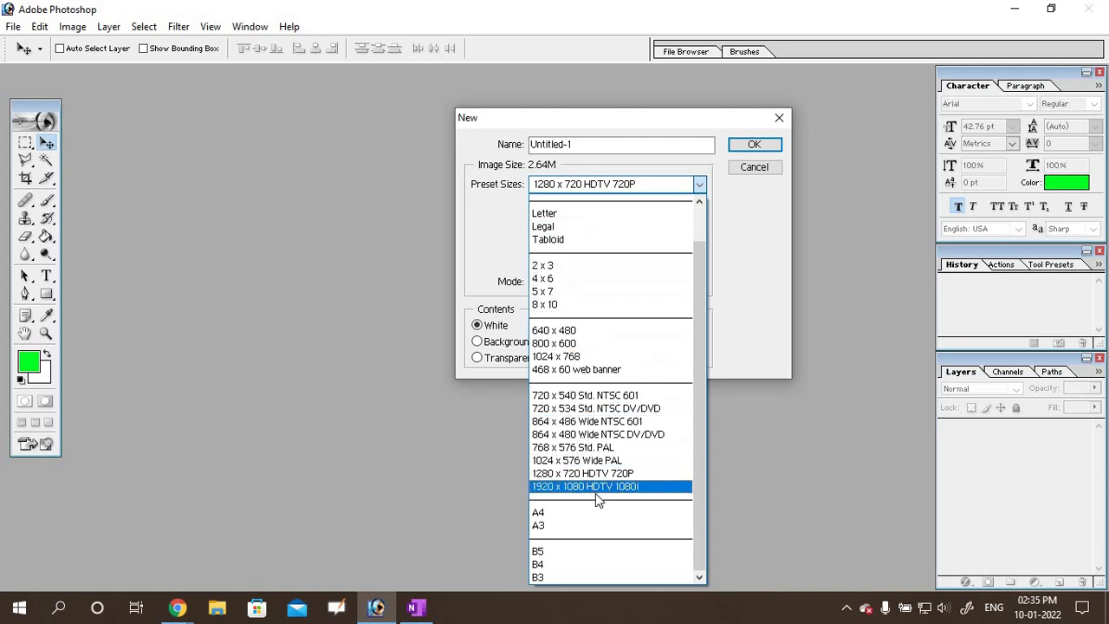
click(562, 474)
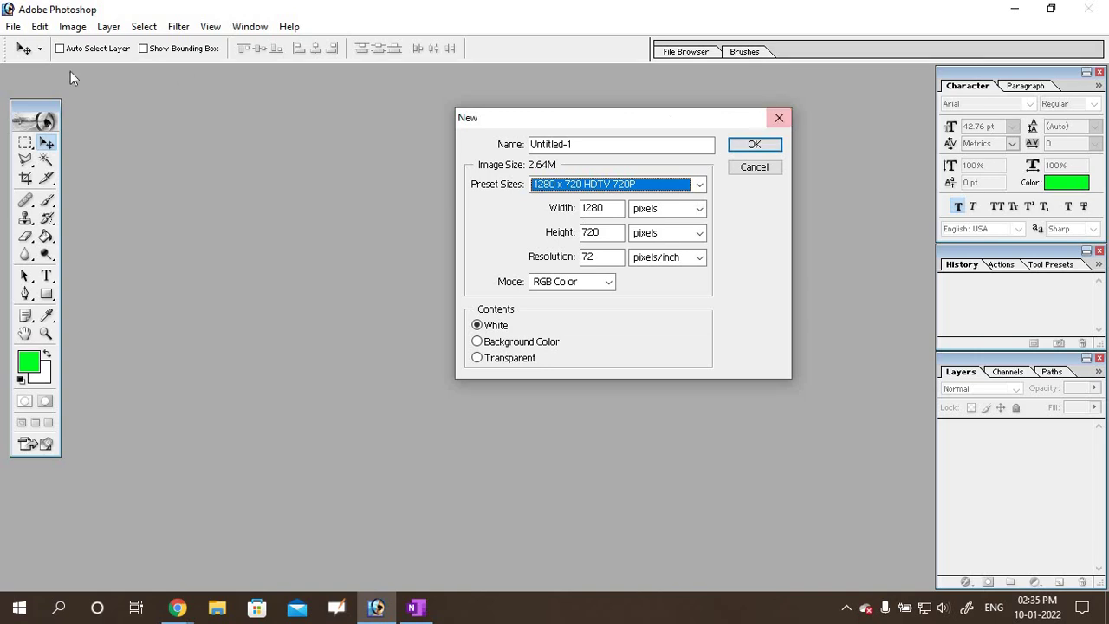
Re-confirm the 1280 x 720 HDTV 720P preset and create the white Untitled-1 document.
click(12, 27)
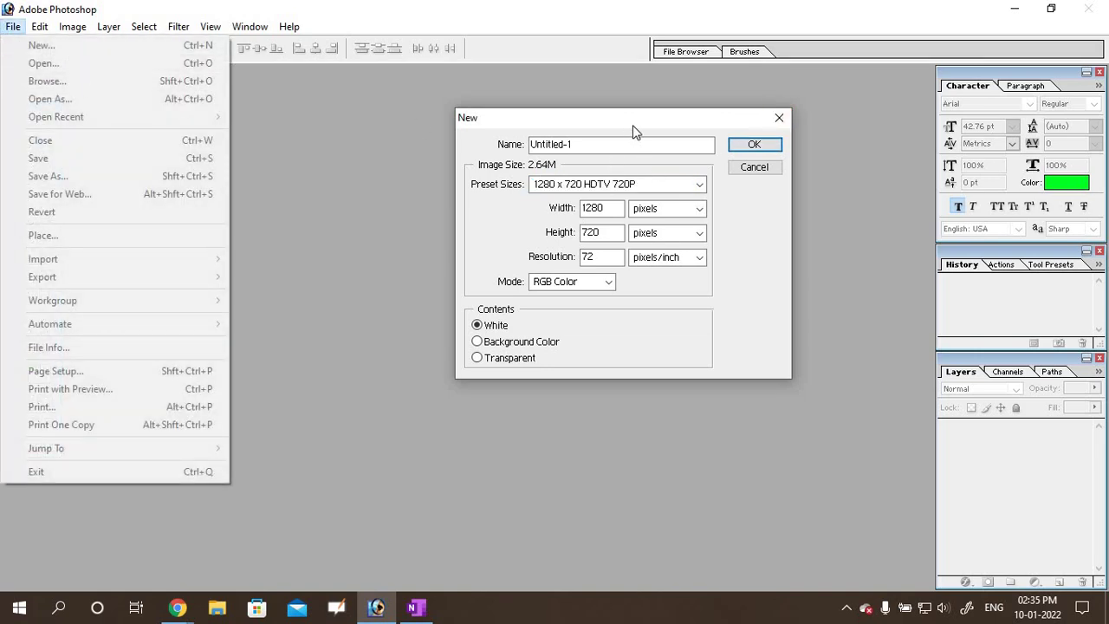
click(637, 130)
drag(641, 127, 572, 124)
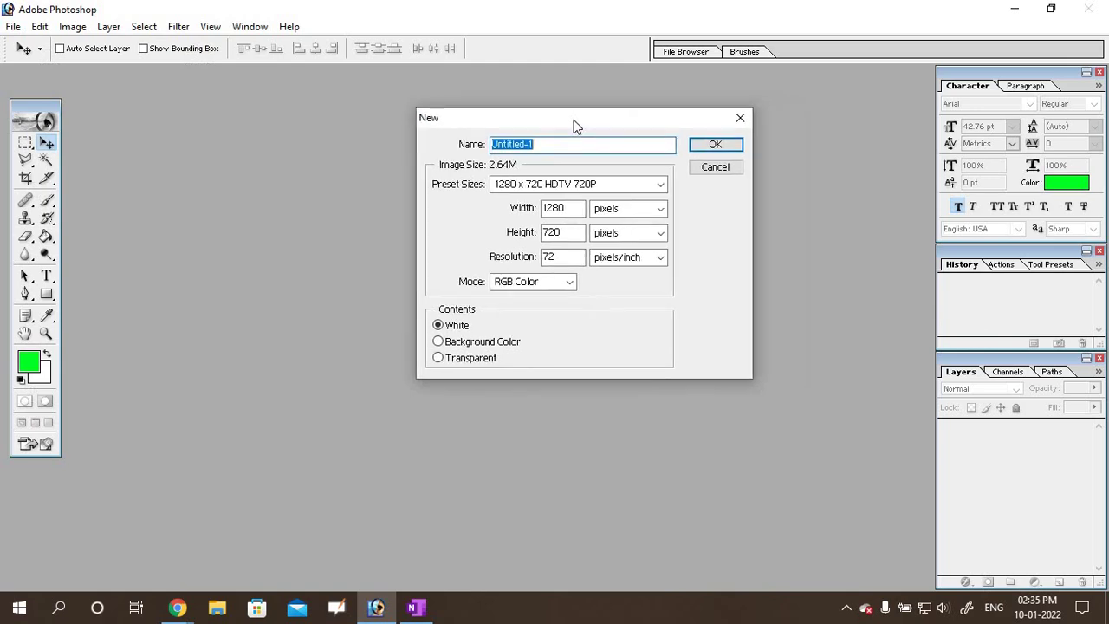
click(632, 182)
click(632, 182)
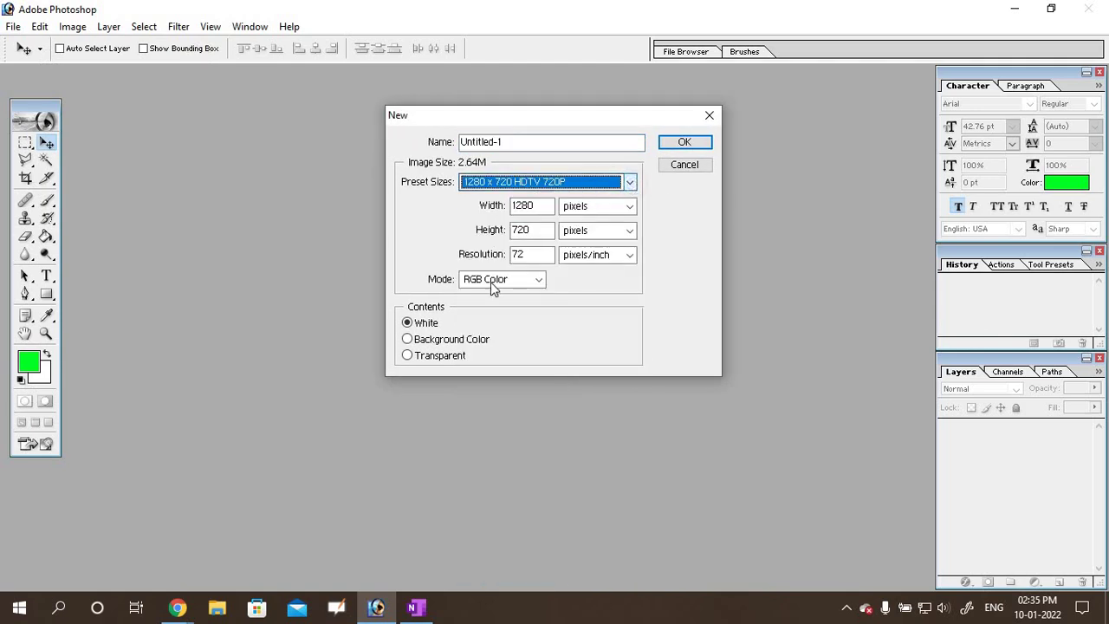
click(631, 184)
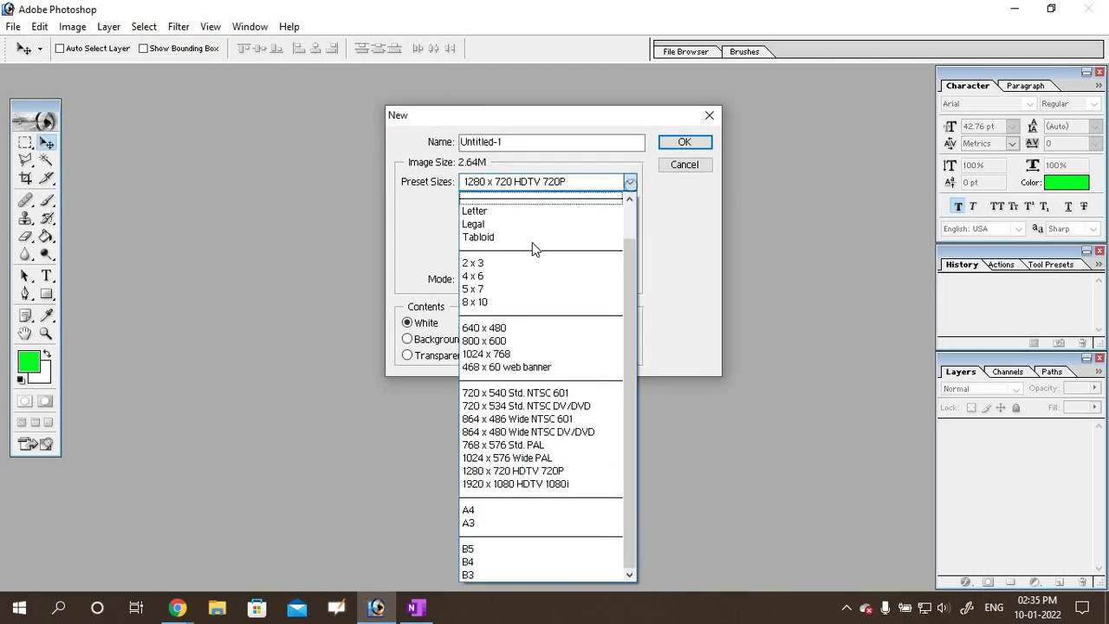
click(487, 472)
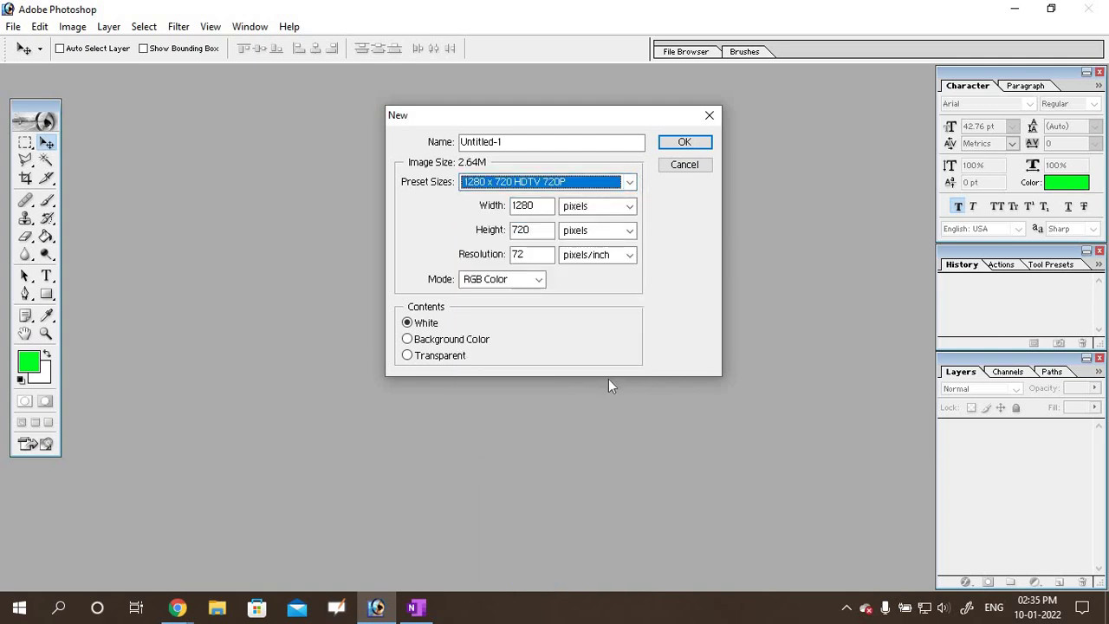
click(685, 142)
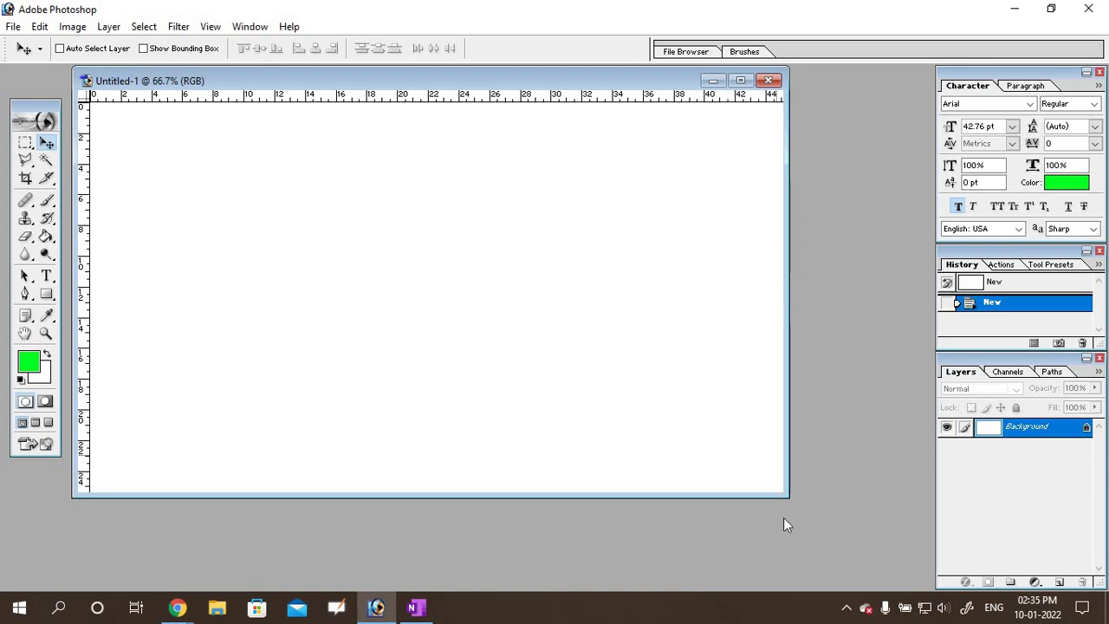
Enlarge the Untitled-1 window so the full 1280 x 720 white canvas is visible.
drag(792, 499, 869, 548)
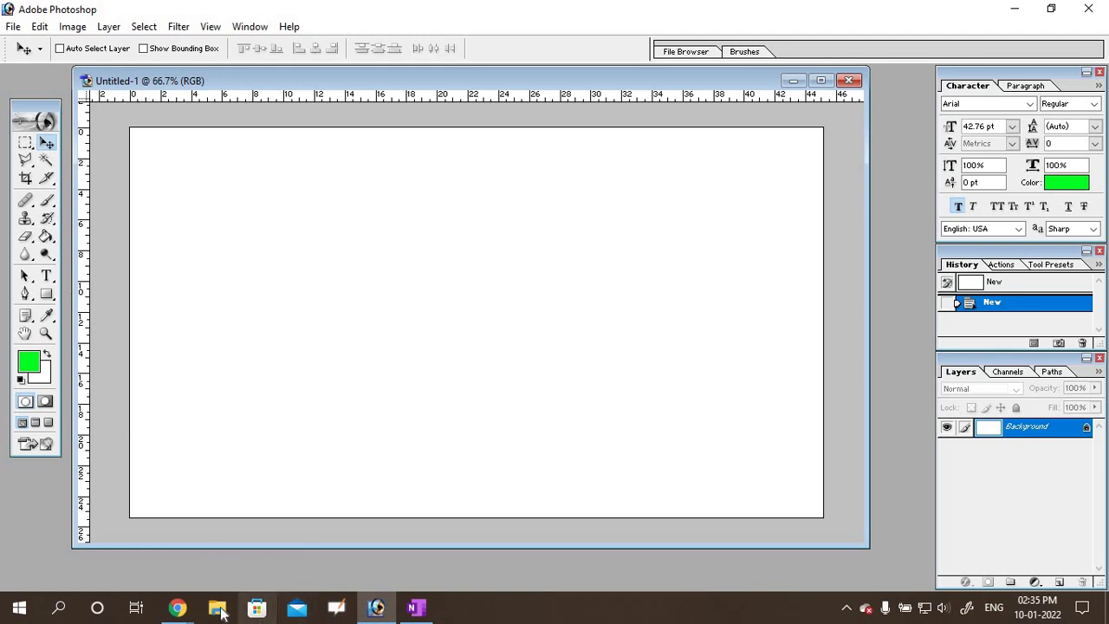
Admit the waiting participant into the Meet call and return to Photoshop.
mouse_move(176, 607)
click(87, 537)
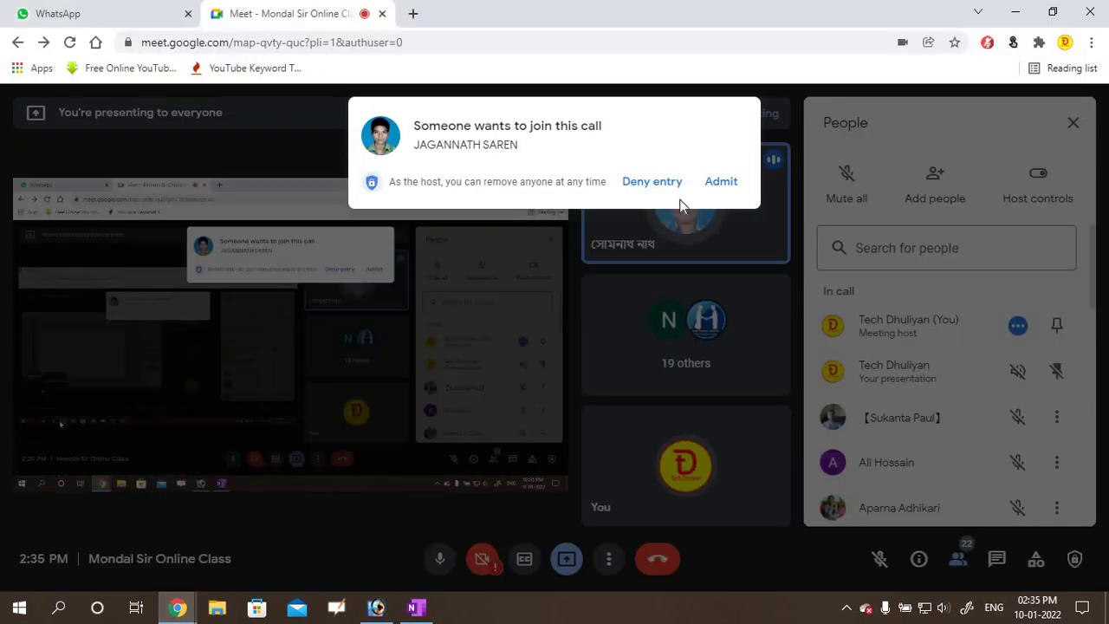
click(725, 188)
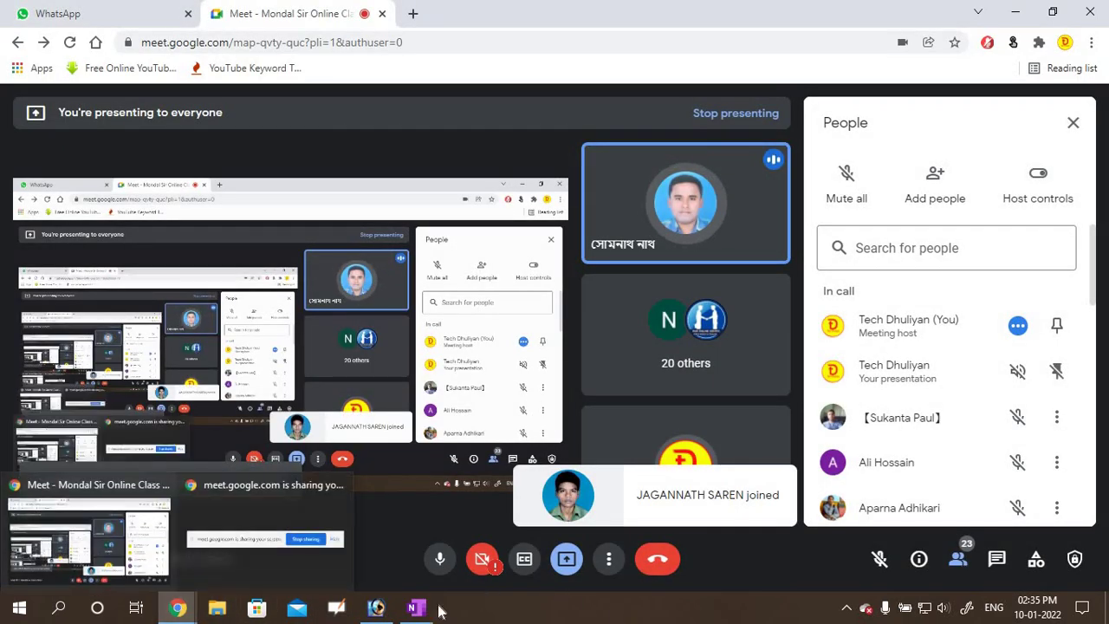
click(376, 608)
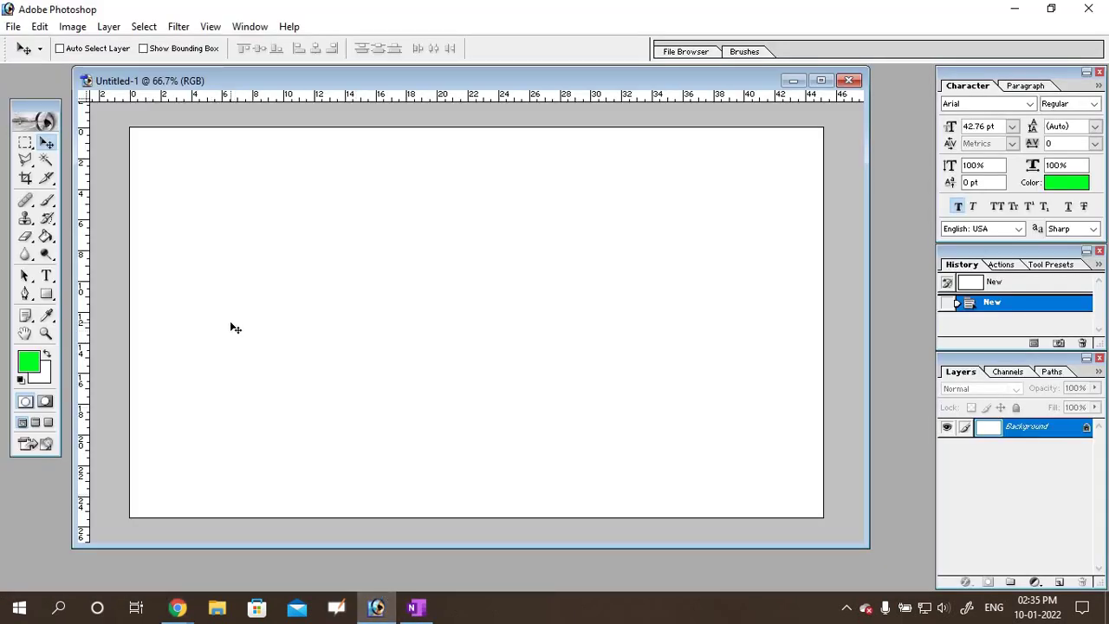
Start a horizontal text layer on the canvas's left side in green Arial Regular 42.76 pt.
click(48, 281)
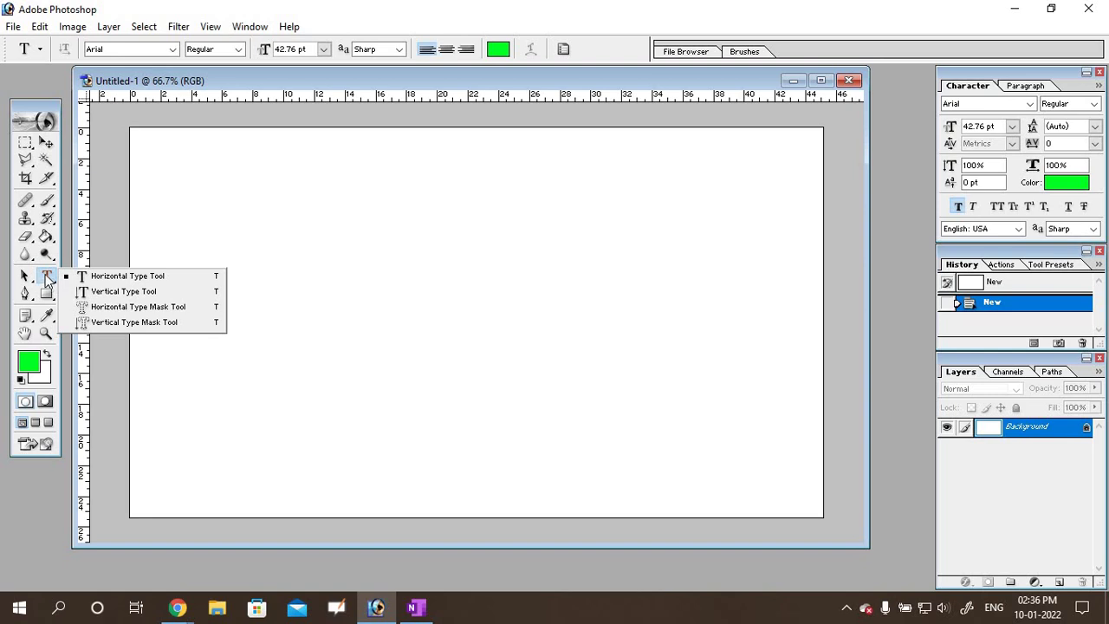
click(88, 277)
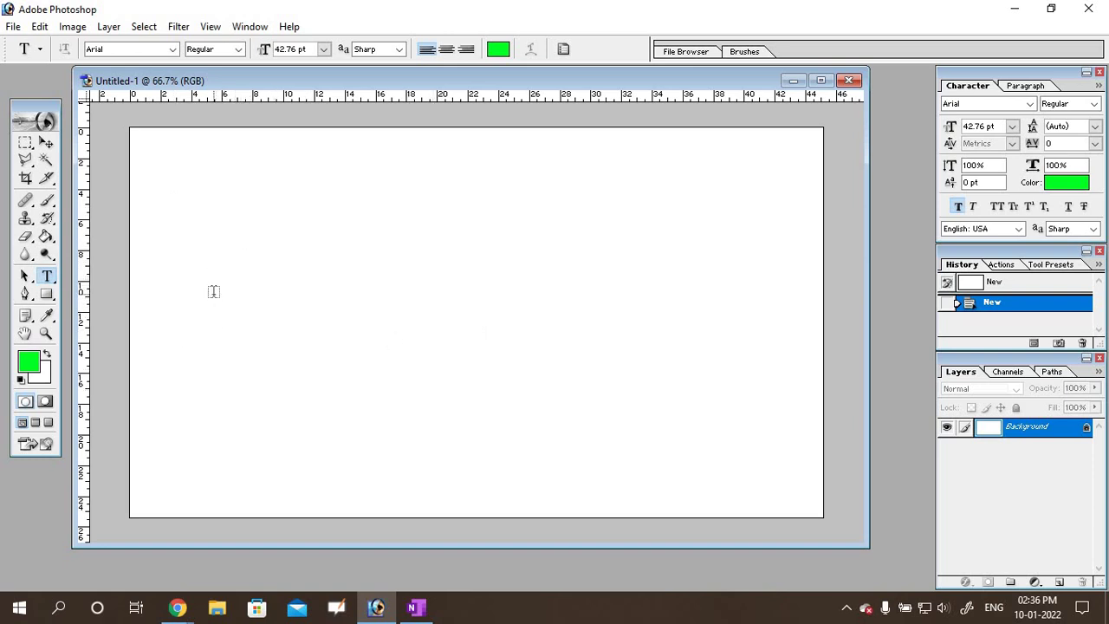
click(213, 291)
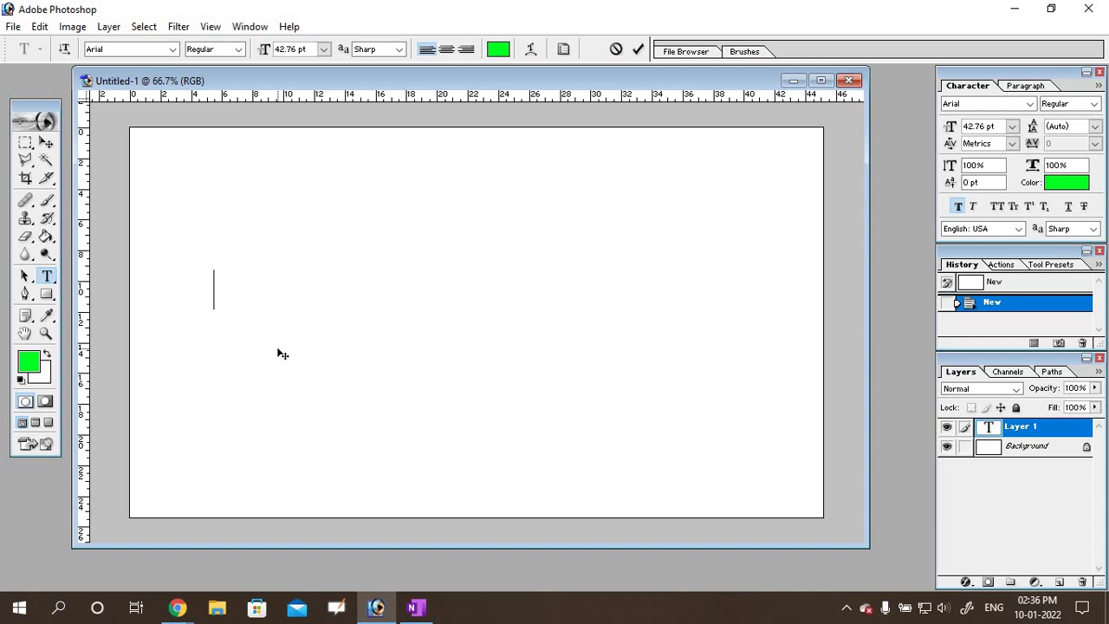
Type 'My Country is India' on the text layer and commit it with the Move tool.
text(My )
text(C)
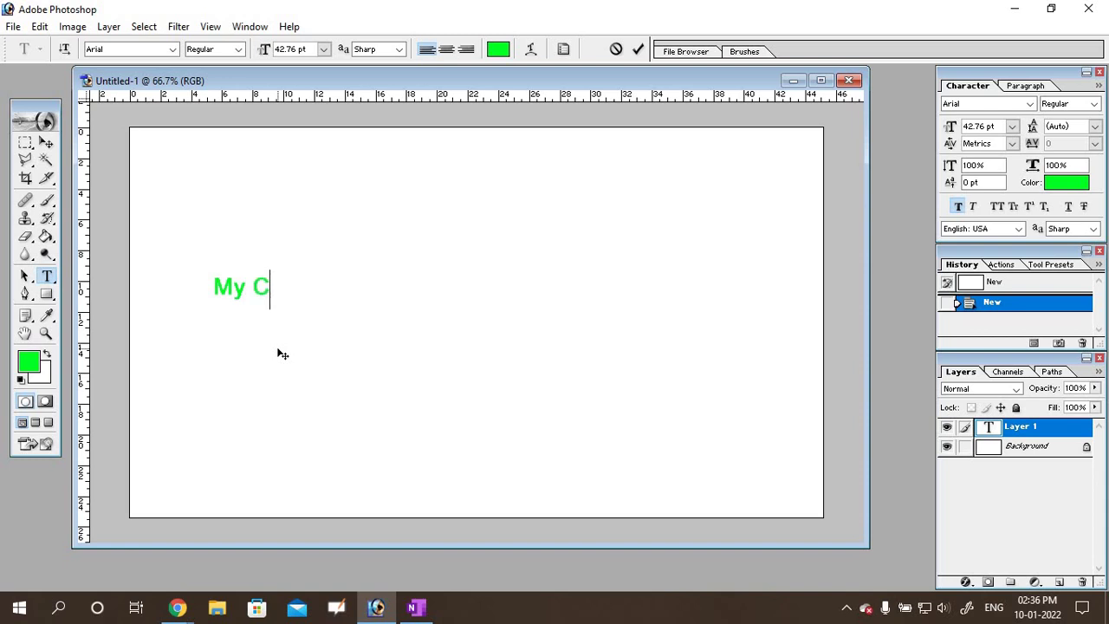
text(oun)
text(try i)
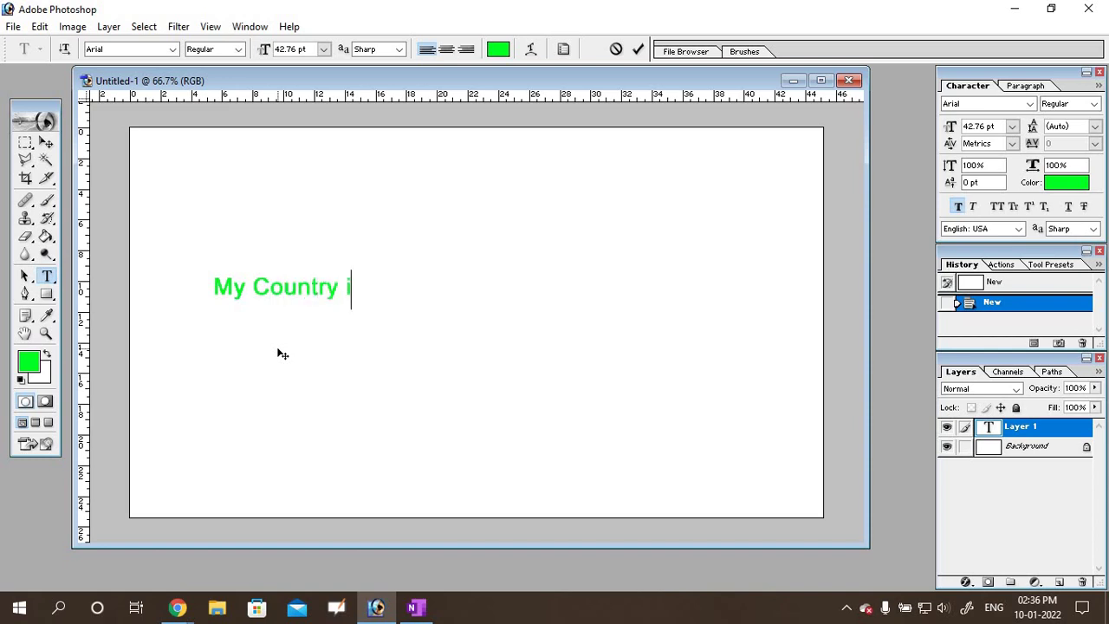
text(s Ind)
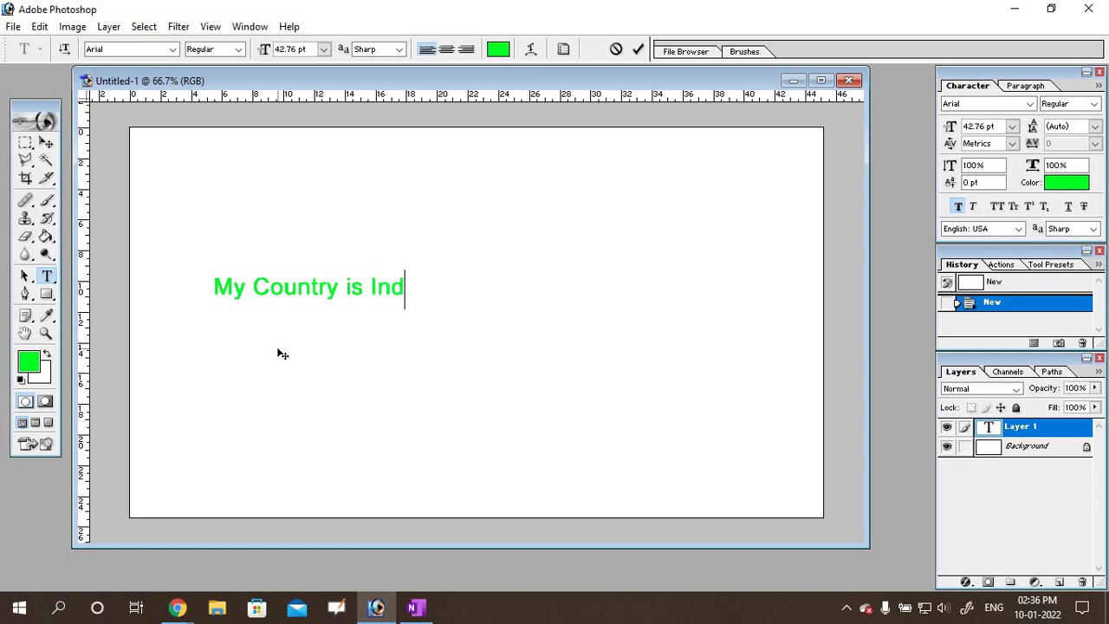
text(ia)
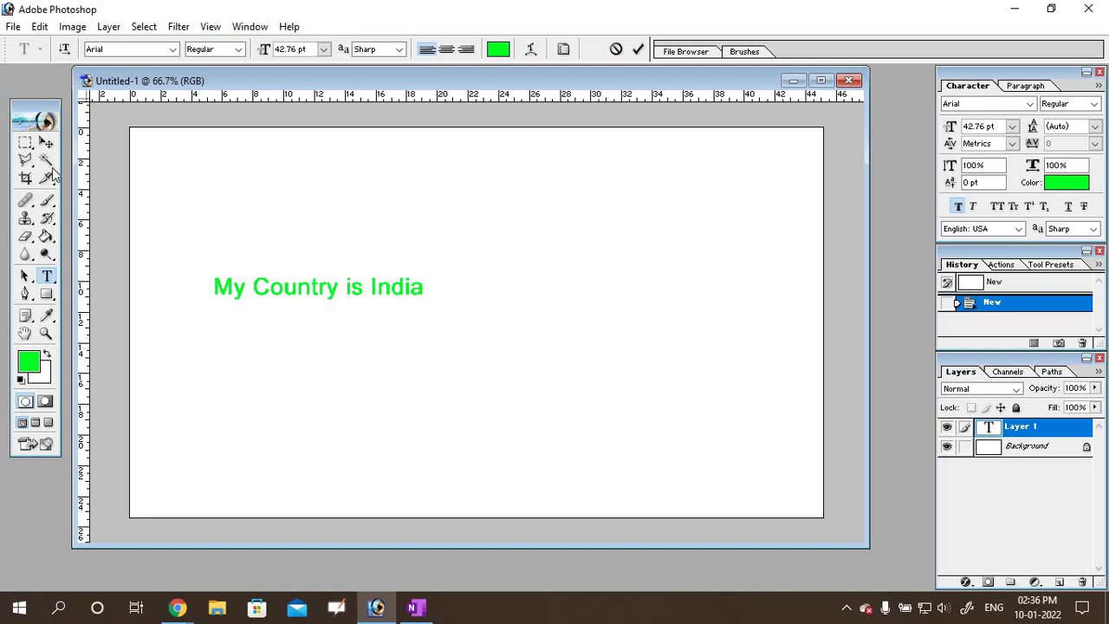
click(47, 143)
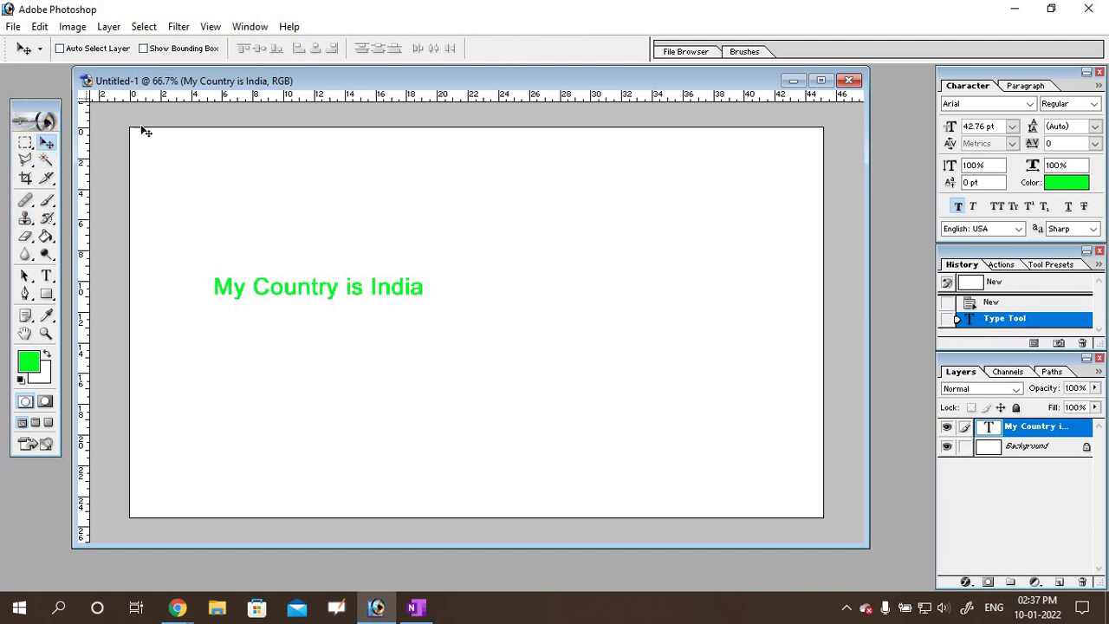
click(46, 277)
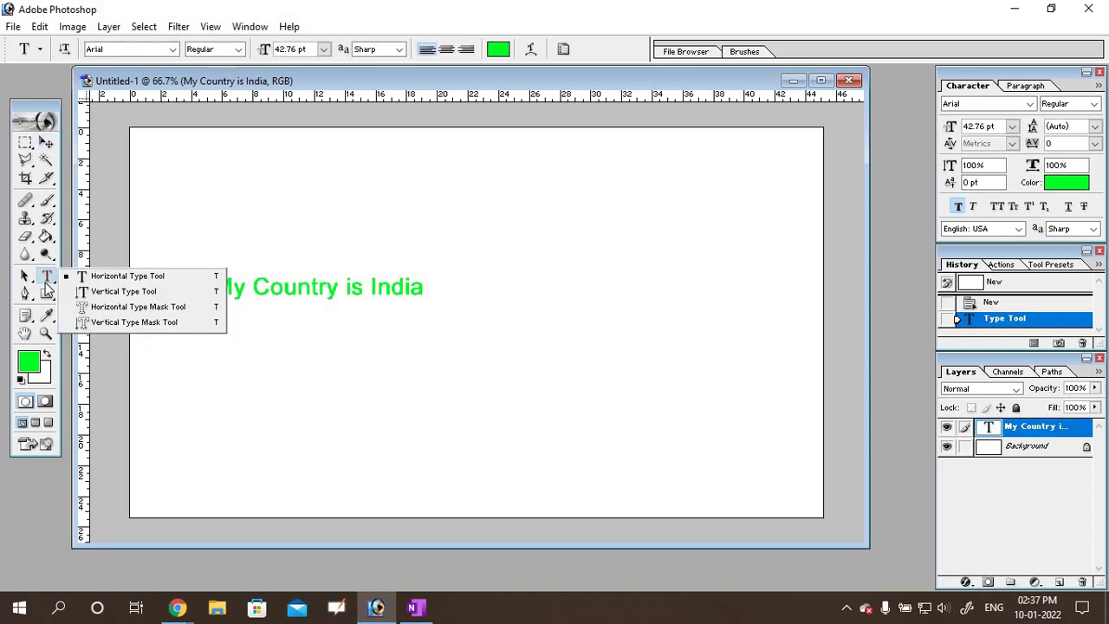
click(325, 287)
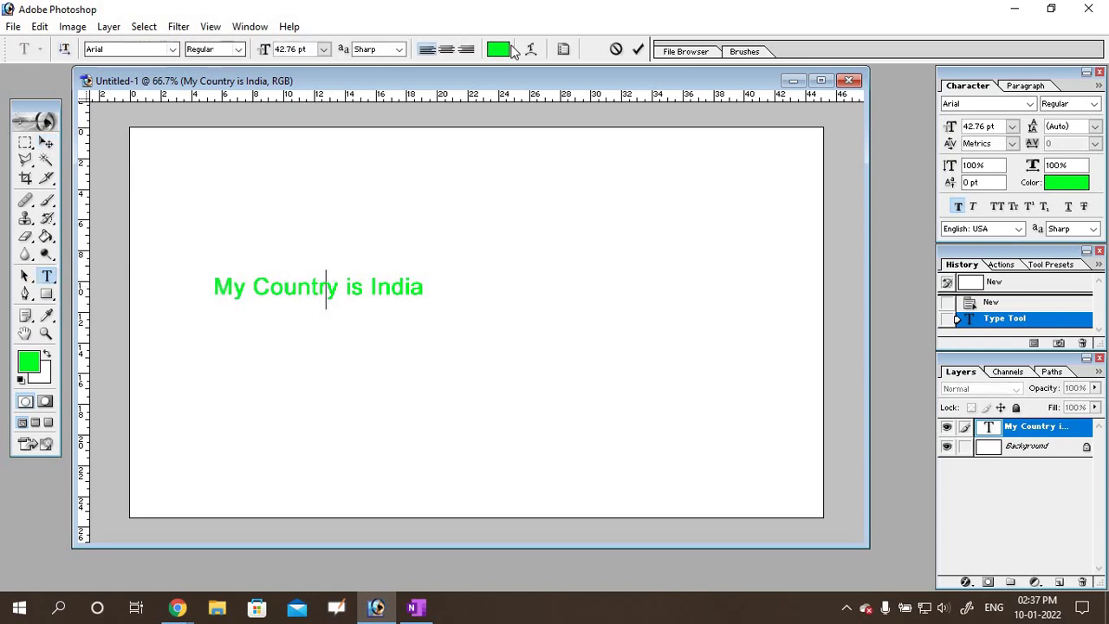
click(216, 288)
key(shift+Right)
key(shift+Right)
key(shift+Right)
key(shift+Right)
key(shift+Right)
key(shift+Right)
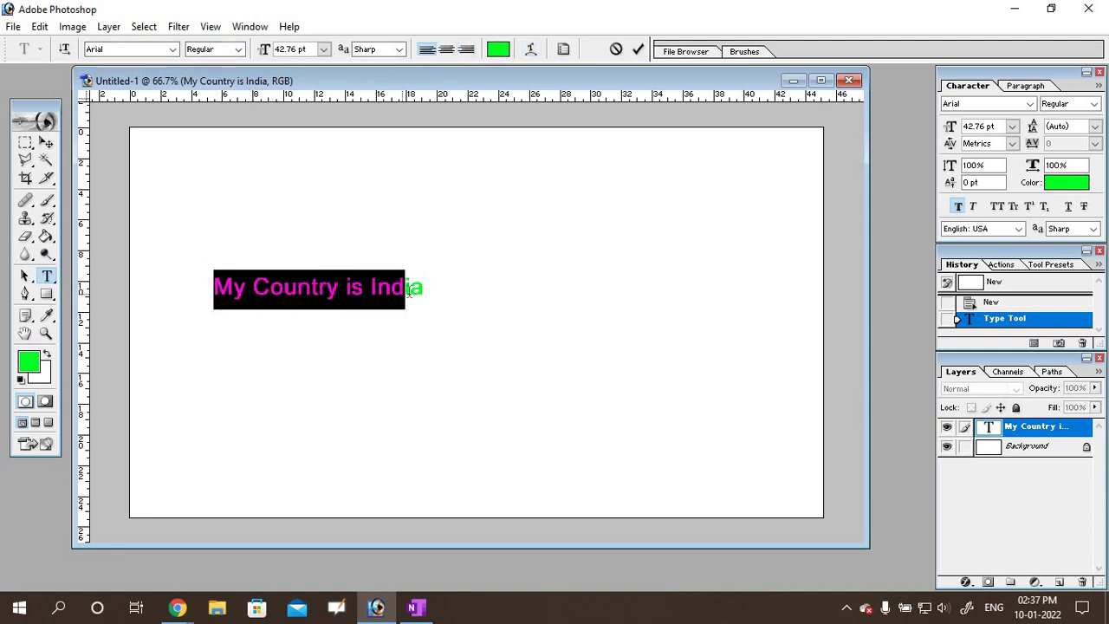
key(shift+Right)
key(shift+Right)
key(Left)
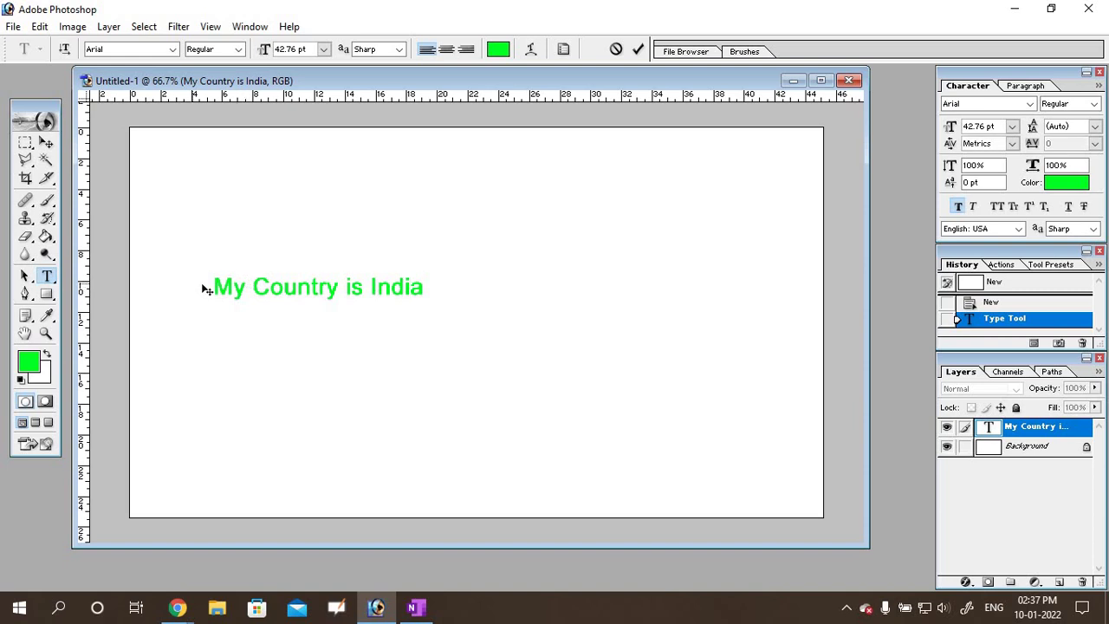
drag(217, 293, 437, 299)
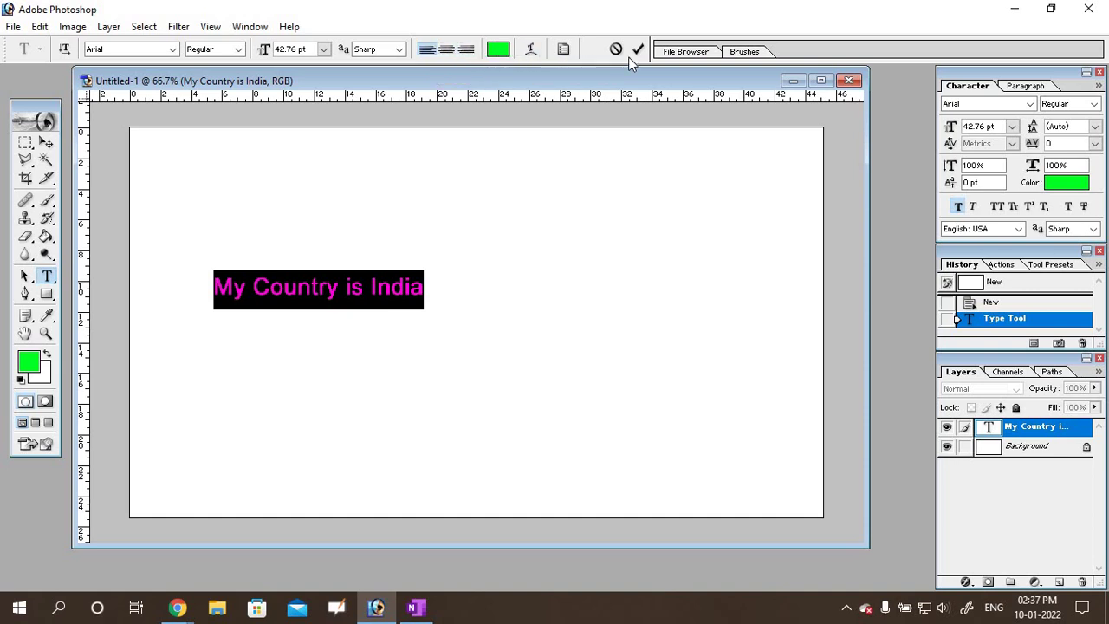
click(295, 286)
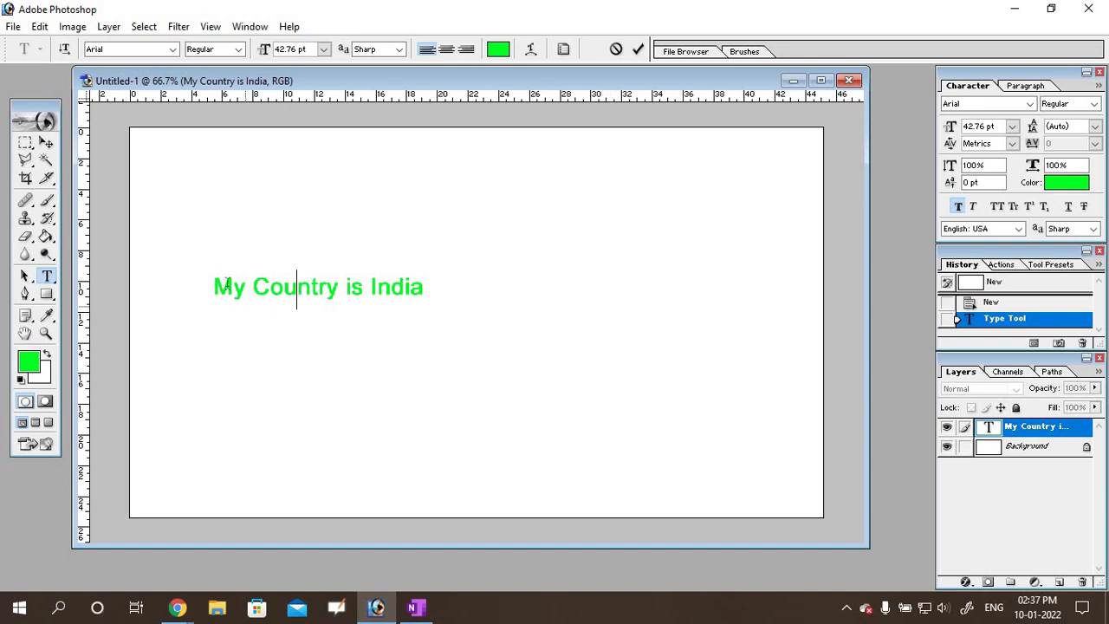
click(46, 144)
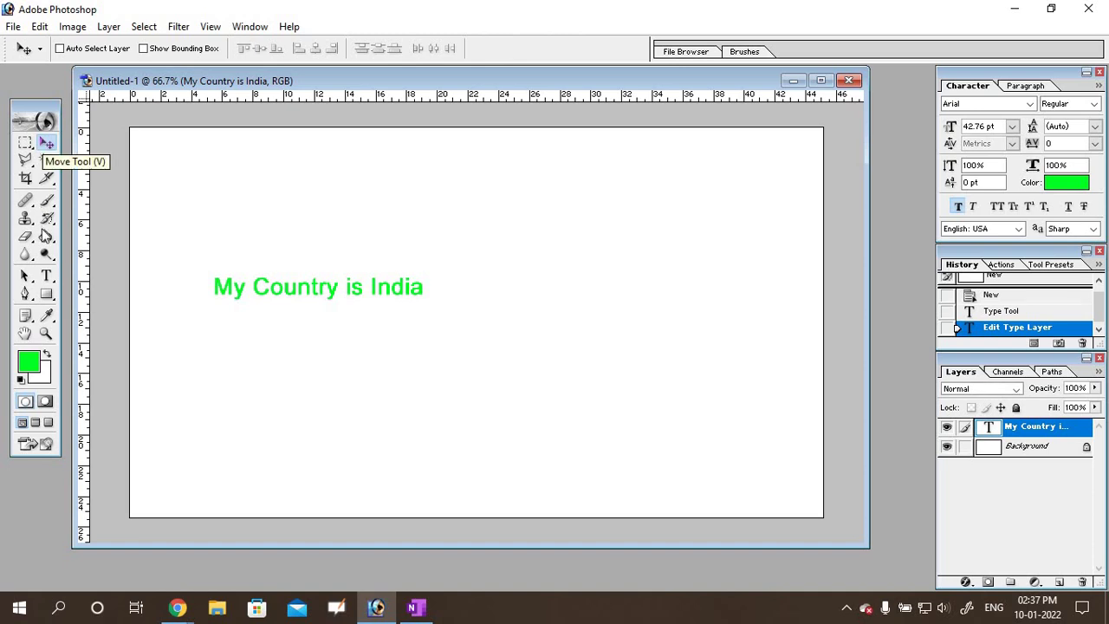
Handwrite 'Move Tool-এ click করে দিব।' in red ink below the Type Tool notes.
click(415, 608)
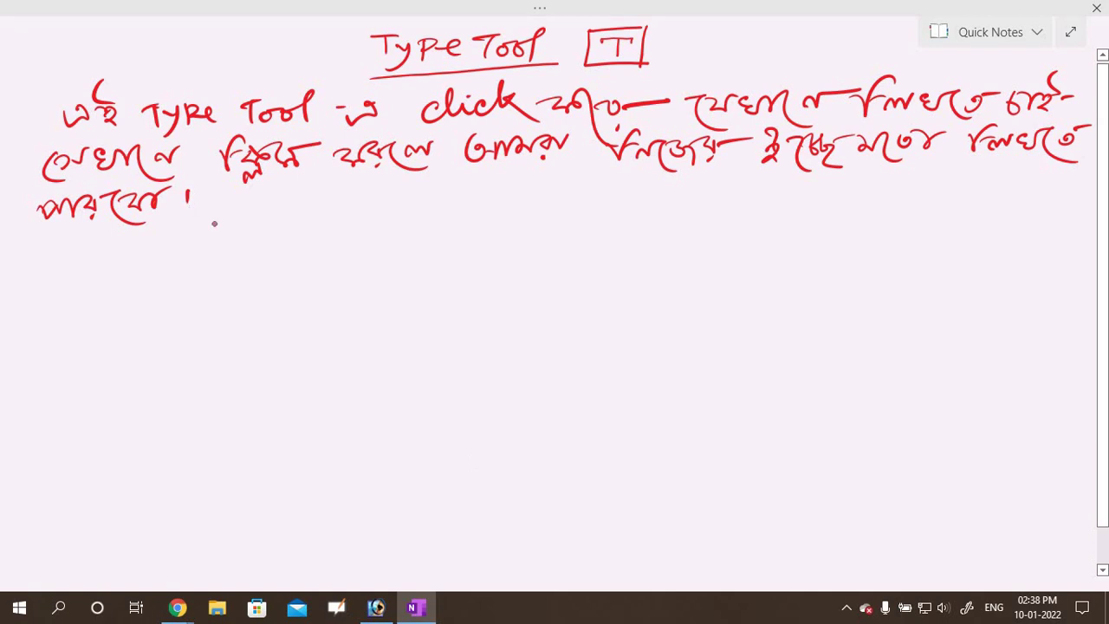
mouse_move(72, 254)
mouse_down()
mouse_move(86, 274)
mouse_move(145, 258)
mouse_move(137, 272)
mouse_up()
mouse_move(148, 253)
mouse_down()
mouse_move(174, 270)
mouse_move(228, 265)
mouse_move(251, 290)
mouse_move(256, 249)
mouse_move(338, 251)
mouse_move(369, 236)
mouse_move(452, 250)
mouse_up()
mouse_move(459, 241)
mouse_down()
mouse_move(487, 231)
mouse_move(508, 246)
mouse_move(553, 219)
mouse_move(548, 252)
mouse_up()
mouse_move(560, 232)
mouse_down()
mouse_move(604, 246)
mouse_move(636, 227)
mouse_up()
drag(650, 216, 655, 234)
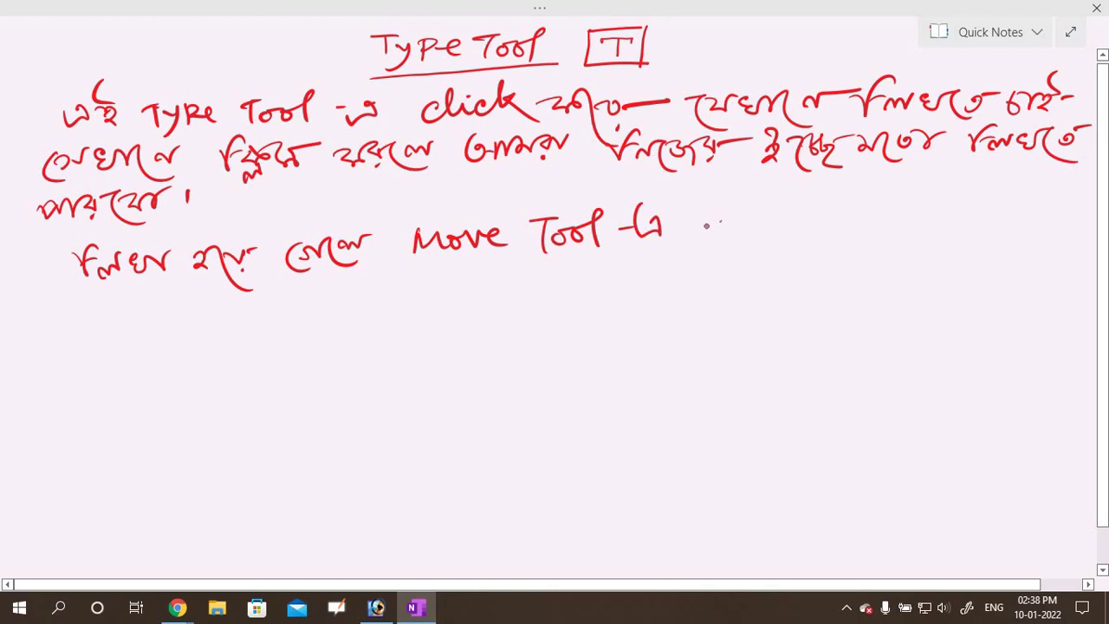
drag(723, 211, 708, 230)
mouse_move(728, 215)
mouse_down()
mouse_move(739, 231)
mouse_move(753, 217)
mouse_move(766, 222)
mouse_up()
mouse_move(780, 205)
mouse_down()
mouse_move(764, 230)
mouse_move(785, 234)
mouse_up()
mouse_move(796, 213)
mouse_down()
mouse_move(824, 248)
mouse_move(841, 215)
mouse_move(884, 234)
mouse_move(920, 211)
mouse_up()
drag(936, 207, 950, 227)
mouse_move(949, 212)
mouse_down()
mouse_move(966, 224)
mouse_move(993, 208)
mouse_move(1004, 224)
mouse_up()
drag(1002, 203, 1029, 227)
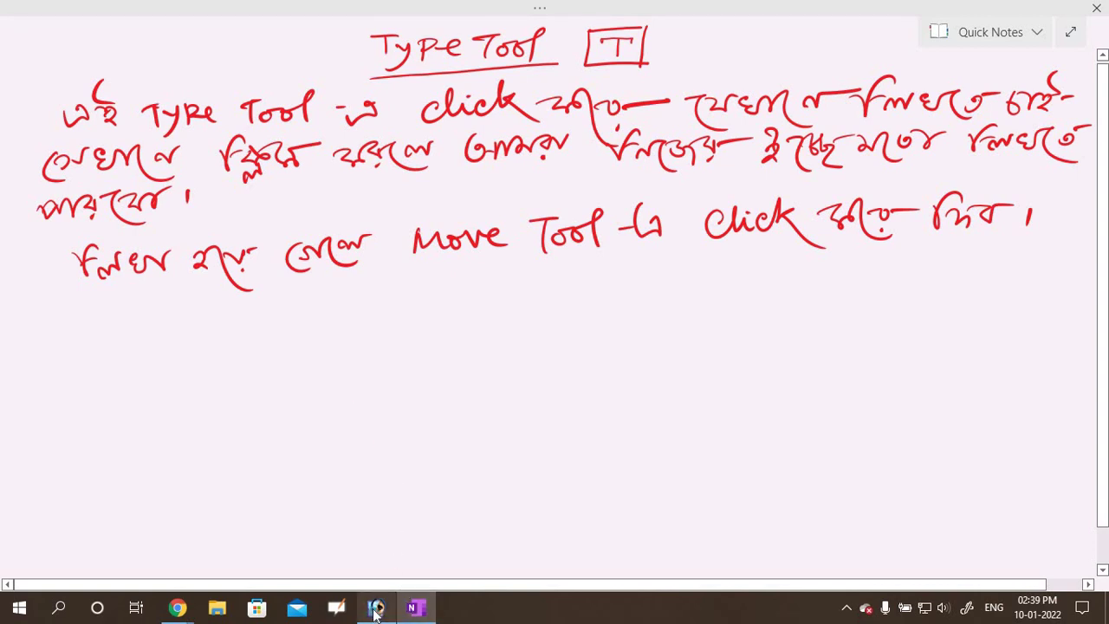
mouse_move(376, 608)
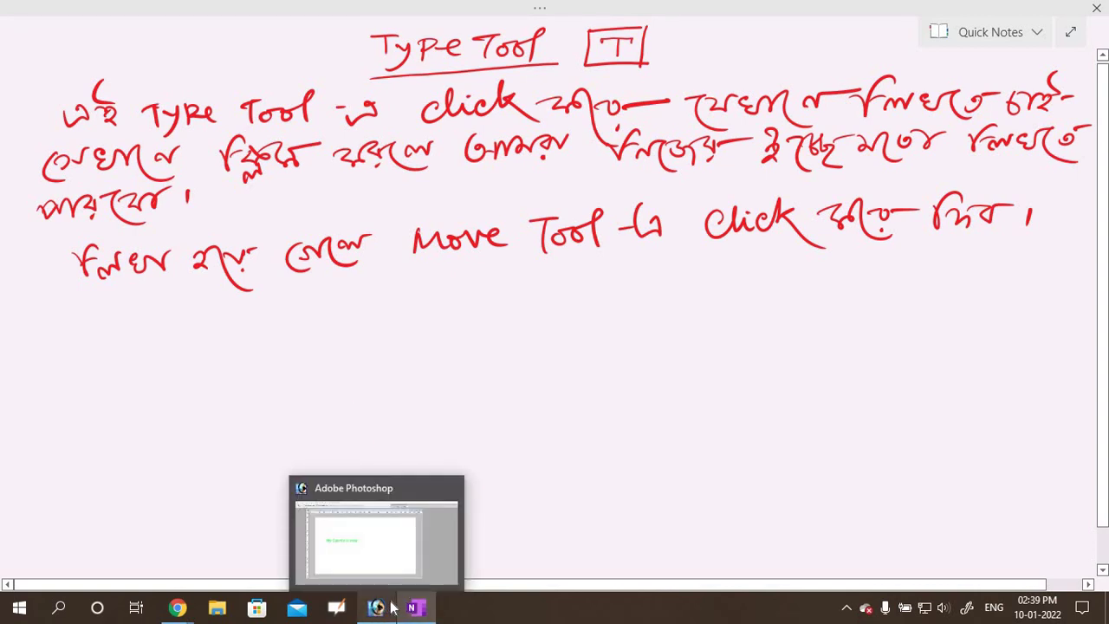
Back in Photoshop, drag the 'My Country is India' text right and down to its final spot.
click(425, 568)
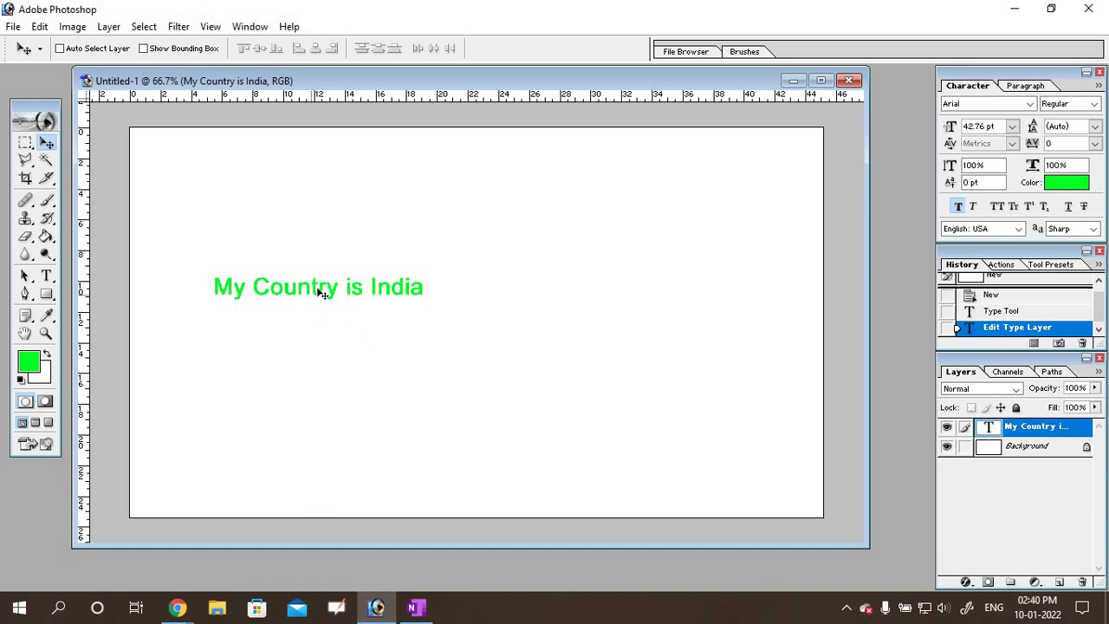
mouse_move(315, 293)
mouse_down()
mouse_move(475, 212)
mouse_move(297, 246)
mouse_up()
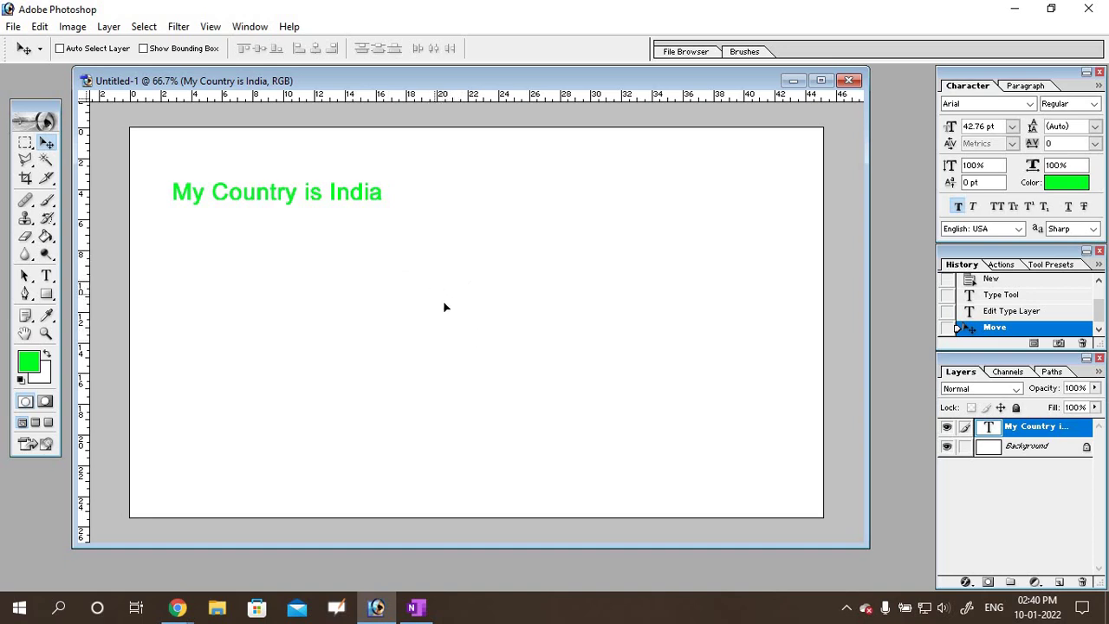
mouse_move(445, 307)
mouse_down()
mouse_move(723, 316)
mouse_move(460, 311)
mouse_move(457, 299)
mouse_move(503, 315)
mouse_move(433, 332)
mouse_move(476, 334)
mouse_move(456, 295)
mouse_move(518, 340)
mouse_up()
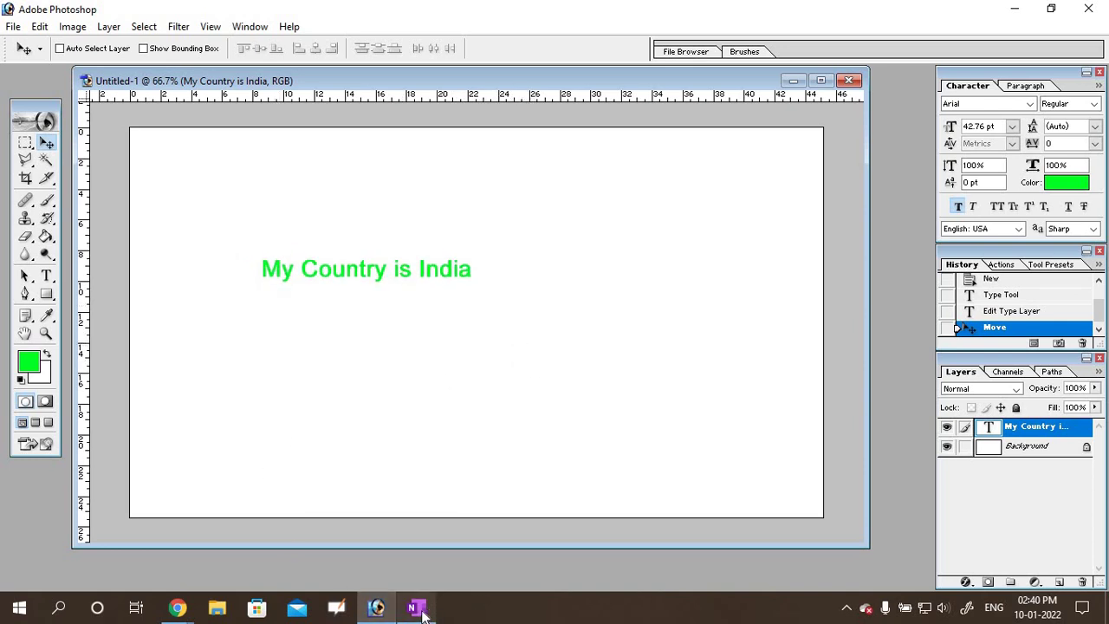
In OneNote, handwrite 'Text move করুন' in red ink and give it a wavy underline.
click(417, 608)
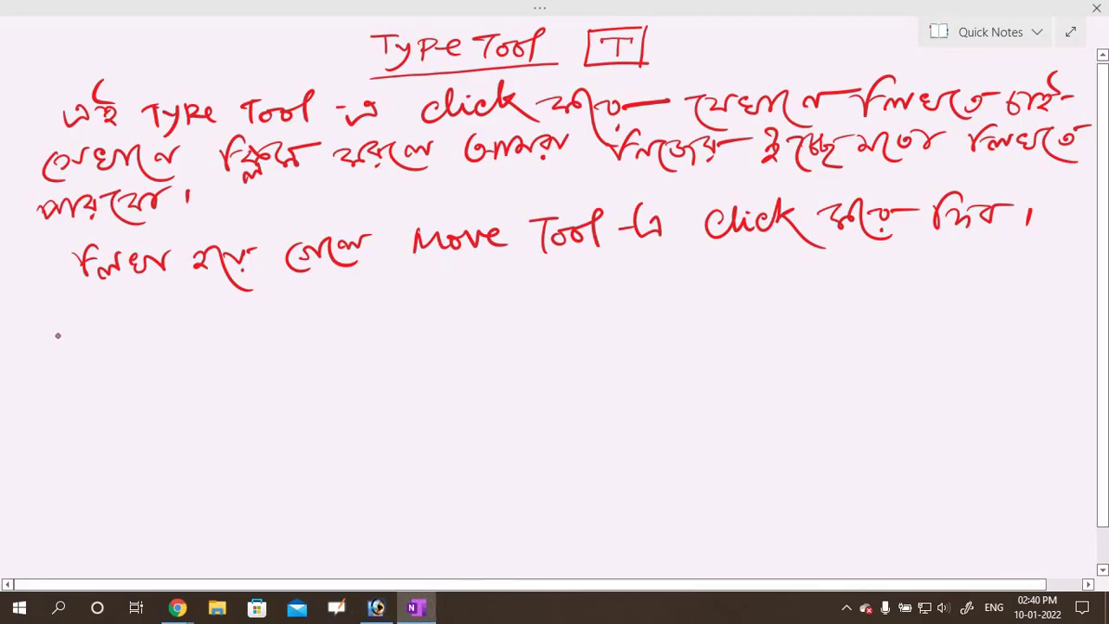
drag(42, 330, 68, 329)
mouse_move(55, 331)
mouse_down()
mouse_move(57, 354)
mouse_move(116, 353)
mouse_up()
drag(113, 334, 137, 349)
mouse_move(129, 339)
mouse_down()
mouse_move(208, 362)
mouse_move(239, 325)
mouse_up()
mouse_move(272, 328)
mouse_down()
mouse_move(273, 340)
mouse_move(335, 337)
mouse_up()
mouse_move(338, 329)
mouse_down()
mouse_move(434, 335)
mouse_move(436, 350)
mouse_move(460, 336)
mouse_up()
drag(454, 319, 474, 320)
drag(43, 367, 481, 356)
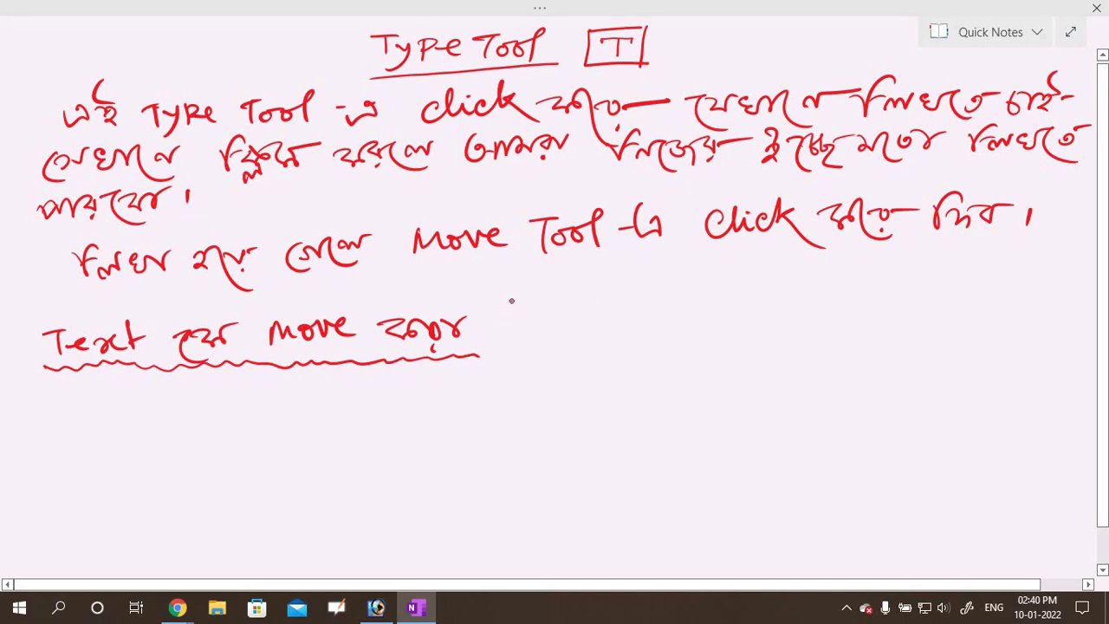
Add a bracketed Bengali note after the heading and start an arrow below it.
mouse_move(511, 301)
mouse_down()
mouse_move(513, 352)
mouse_move(548, 317)
mouse_move(555, 333)
mouse_move(572, 314)
mouse_move(616, 338)
mouse_move(651, 317)
mouse_move(664, 334)
mouse_move(683, 316)
mouse_move(703, 340)
mouse_move(726, 328)
mouse_move(752, 340)
mouse_up()
mouse_move(751, 322)
mouse_down()
mouse_move(779, 303)
mouse_move(834, 326)
mouse_move(847, 307)
mouse_move(848, 340)
mouse_move(874, 311)
mouse_move(892, 340)
mouse_move(872, 328)
mouse_move(923, 333)
mouse_move(951, 317)
mouse_move(1012, 326)
mouse_move(1030, 310)
mouse_move(1014, 332)
mouse_move(1061, 313)
mouse_move(1059, 324)
mouse_up()
drag(1073, 291, 1067, 335)
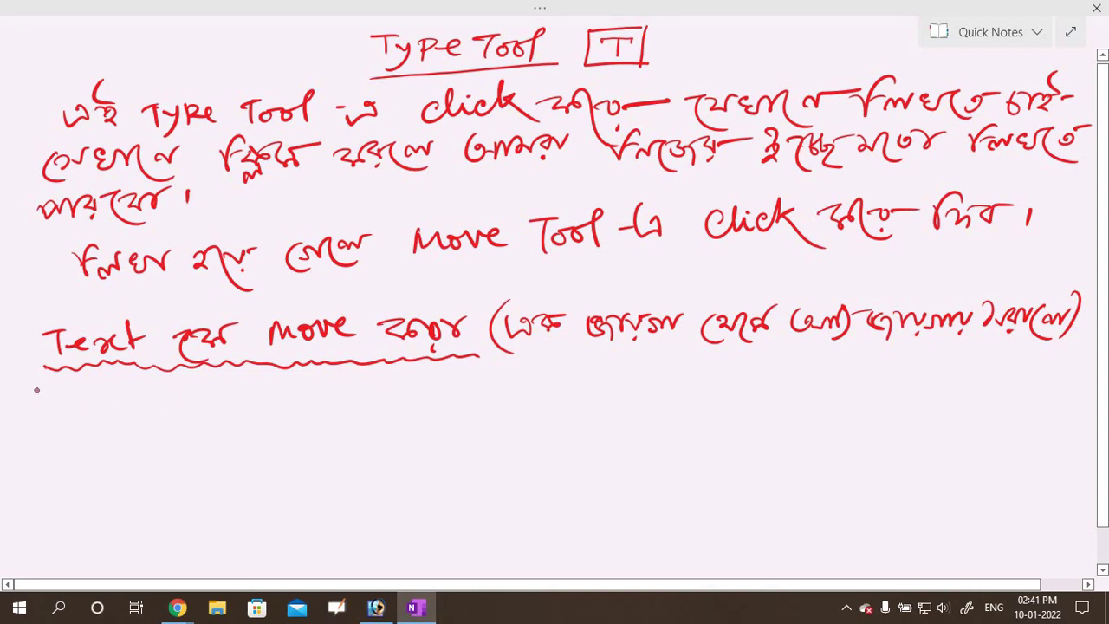
drag(37, 393, 37, 404)
Draw the four-way Move pointer arrow and box it, redrawing the box once.
click(377, 608)
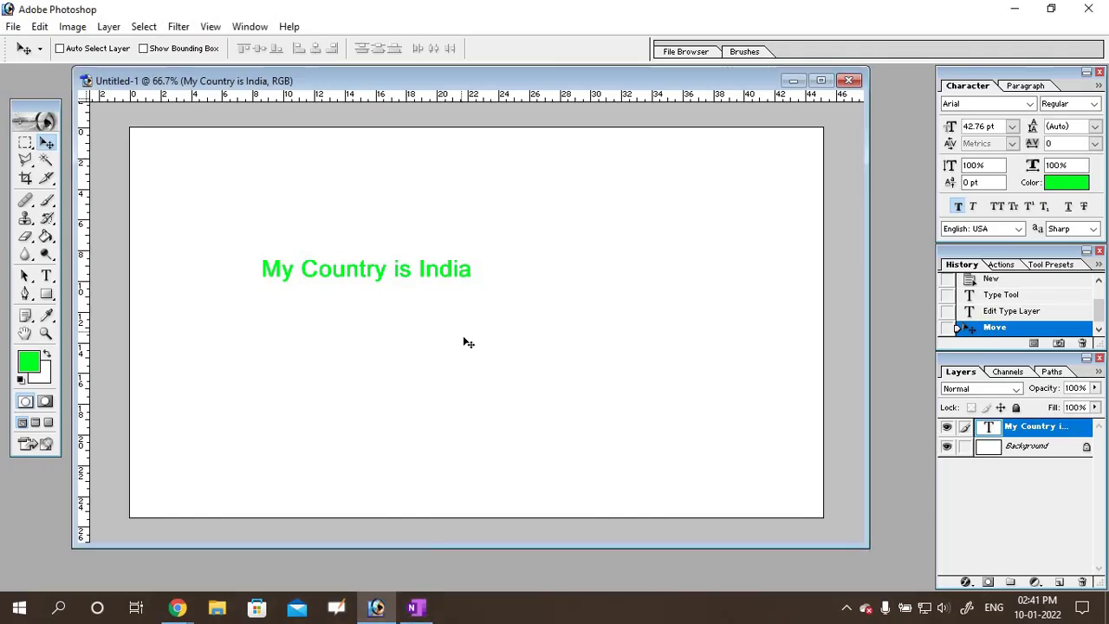
click(376, 608)
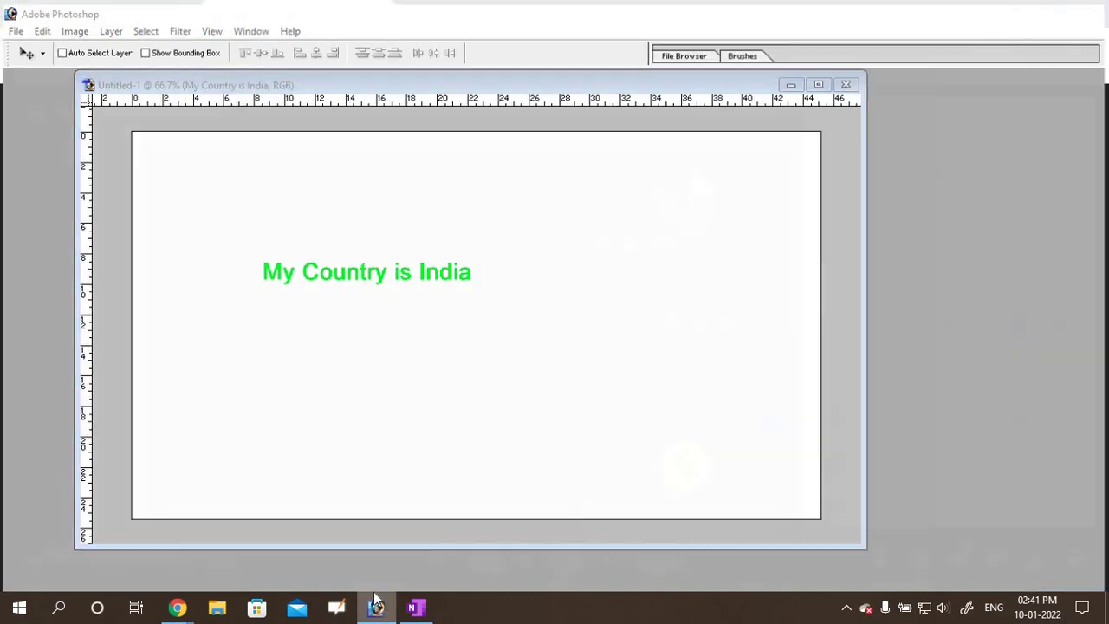
click(416, 608)
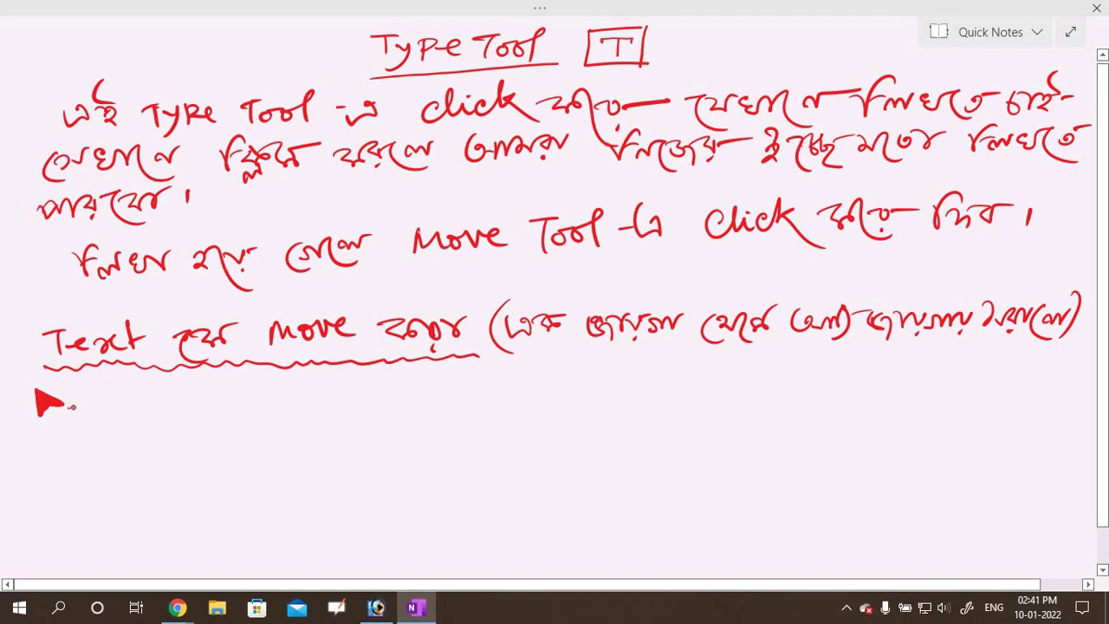
mouse_move(72, 406)
mouse_down()
mouse_move(88, 405)
mouse_move(82, 420)
mouse_up()
drag(23, 379, 99, 373)
mouse_move(23, 378)
mouse_down()
mouse_move(55, 423)
mouse_move(86, 420)
mouse_move(93, 381)
mouse_up()
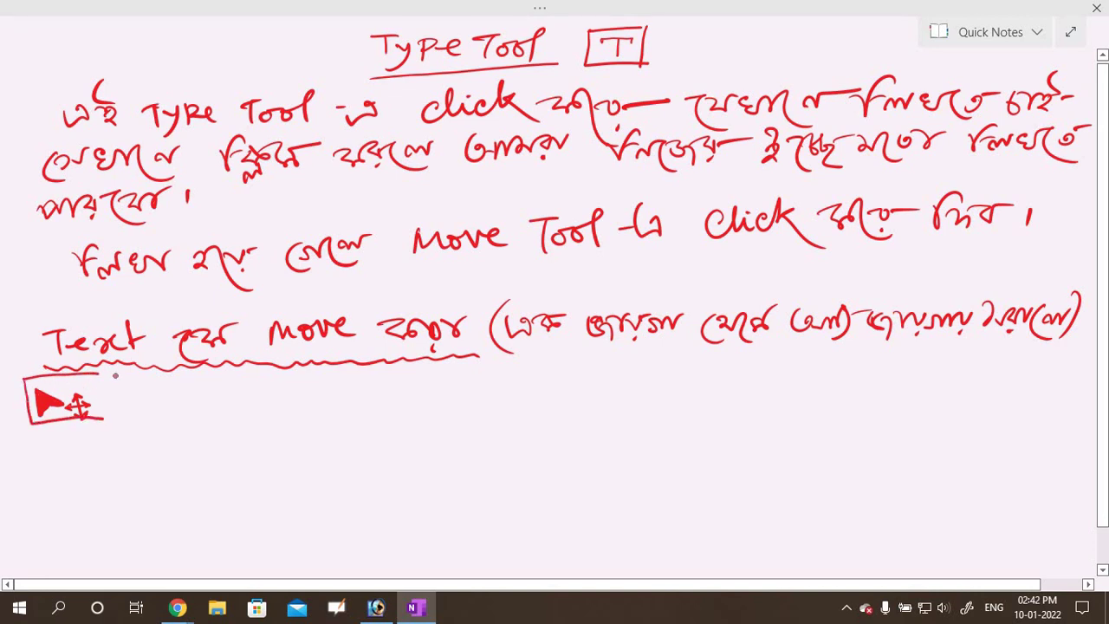
key(ctrl+z)
key(ctrl+z)
key(ctrl+z)
mouse_move(25, 382)
mouse_down()
mouse_move(28, 425)
mouse_move(73, 426)
mouse_move(100, 414)
mouse_move(98, 379)
mouse_up()
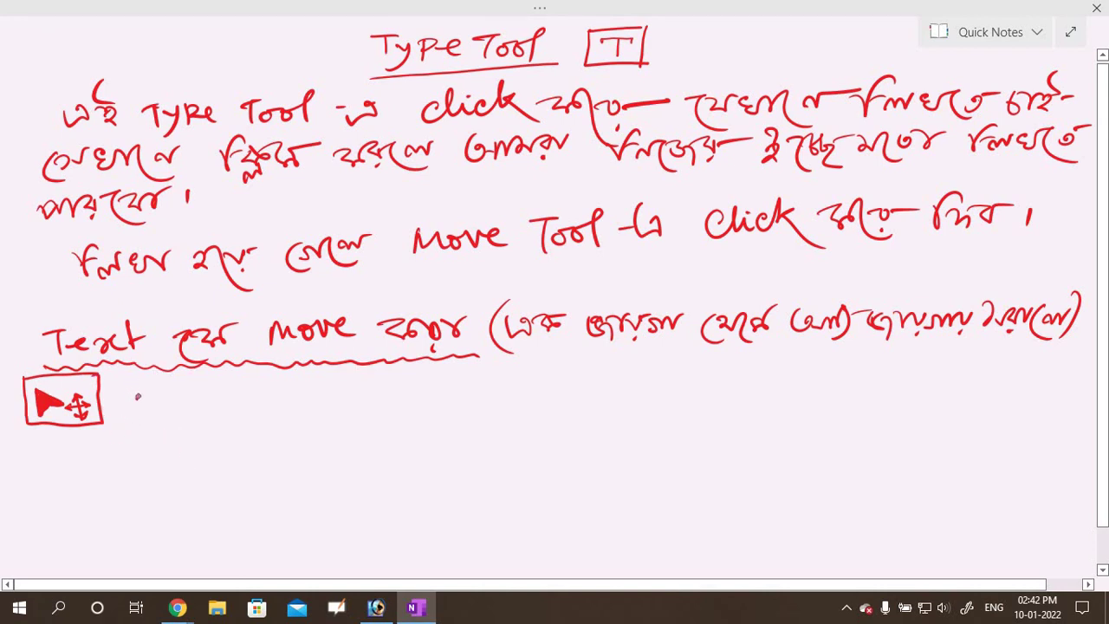
Handwrite the two-line Bengali explanation that this Pointer moves text.
mouse_move(137, 397)
mouse_down()
mouse_move(130, 412)
mouse_move(164, 416)
mouse_move(165, 382)
mouse_move(218, 407)
mouse_move(265, 391)
mouse_move(276, 403)
mouse_move(513, 376)
mouse_move(605, 378)
mouse_move(650, 402)
mouse_move(662, 375)
mouse_move(702, 373)
mouse_move(721, 404)
mouse_move(758, 376)
mouse_move(798, 399)
mouse_up()
click(344, 377)
click(488, 401)
mouse_move(811, 381)
mouse_down()
mouse_move(848, 390)
mouse_move(917, 374)
mouse_move(971, 391)
mouse_move(1081, 374)
mouse_up()
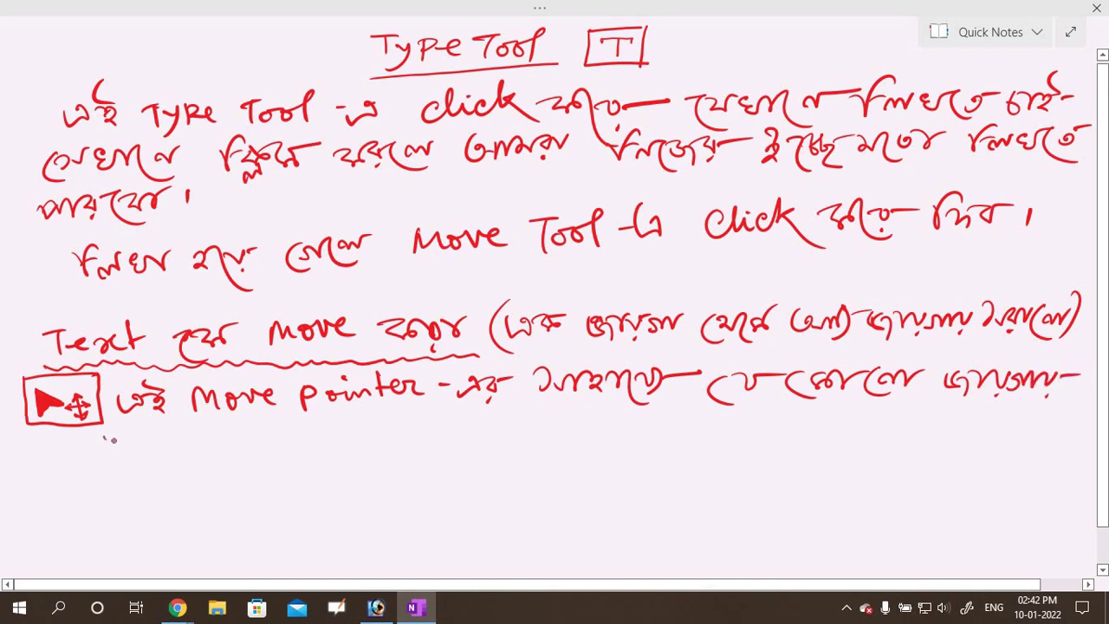
mouse_move(113, 440)
mouse_down()
mouse_move(154, 447)
mouse_move(164, 421)
mouse_move(167, 442)
mouse_move(190, 453)
mouse_move(197, 441)
mouse_move(217, 451)
mouse_move(230, 430)
mouse_move(308, 428)
mouse_move(329, 456)
mouse_move(336, 431)
mouse_move(352, 425)
mouse_move(392, 444)
mouse_move(468, 421)
mouse_move(513, 434)
mouse_move(628, 412)
mouse_up()
drag(638, 414, 634, 428)
click(632, 436)
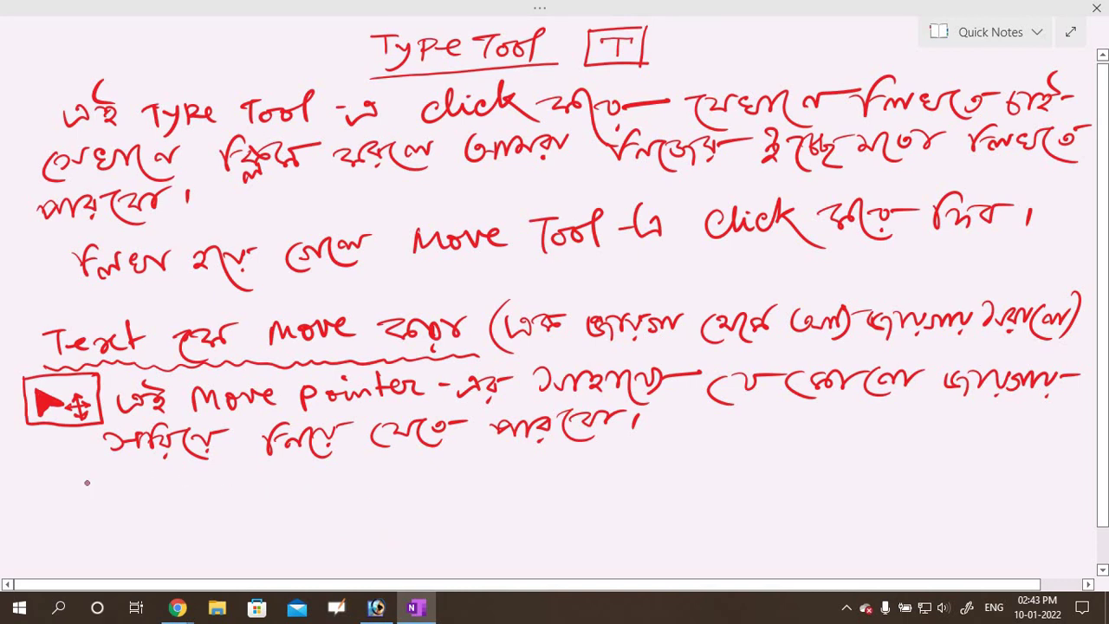
Handwrite a boxed 'N:B' label at the lower left of the page.
mouse_move(32, 496)
mouse_down()
mouse_move(33, 479)
mouse_move(50, 479)
mouse_move(76, 498)
mouse_up()
click(59, 483)
click(59, 494)
drag(21, 472, 109, 471)
mouse_move(25, 476)
mouse_down()
mouse_move(26, 511)
mouse_move(102, 505)
mouse_move(104, 472)
mouse_move(102, 496)
mouse_up()
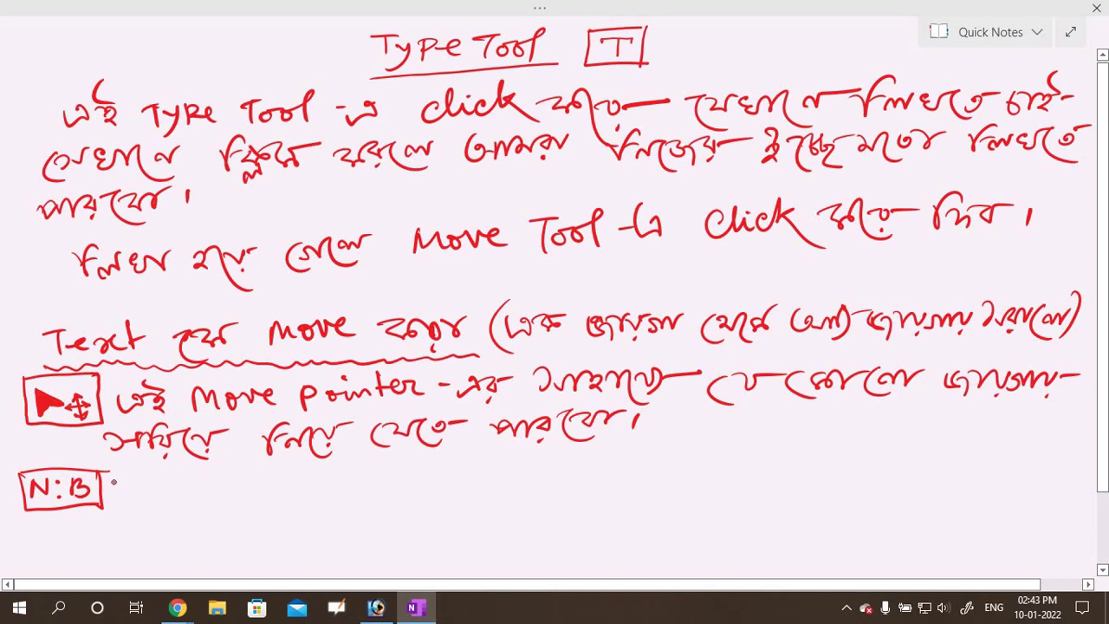
Write the 'Text' resize note with the Ctrl+T shortcut, continuing with 'Press' below.
drag(119, 483, 137, 483)
mouse_move(128, 484)
mouse_down()
mouse_move(128, 497)
mouse_move(164, 485)
mouse_move(184, 498)
mouse_up()
mouse_move(251, 482)
mouse_down()
mouse_move(257, 508)
mouse_move(321, 489)
mouse_move(324, 504)
mouse_move(345, 507)
mouse_move(357, 487)
mouse_move(373, 501)
mouse_move(383, 474)
mouse_move(436, 496)
mouse_move(459, 468)
mouse_move(474, 487)
mouse_move(565, 485)
mouse_move(586, 455)
mouse_move(576, 503)
mouse_move(638, 484)
mouse_move(657, 495)
mouse_move(695, 479)
mouse_move(739, 486)
mouse_move(733, 464)
mouse_move(726, 475)
mouse_move(804, 487)
mouse_move(844, 467)
mouse_move(853, 482)
mouse_move(903, 458)
mouse_up()
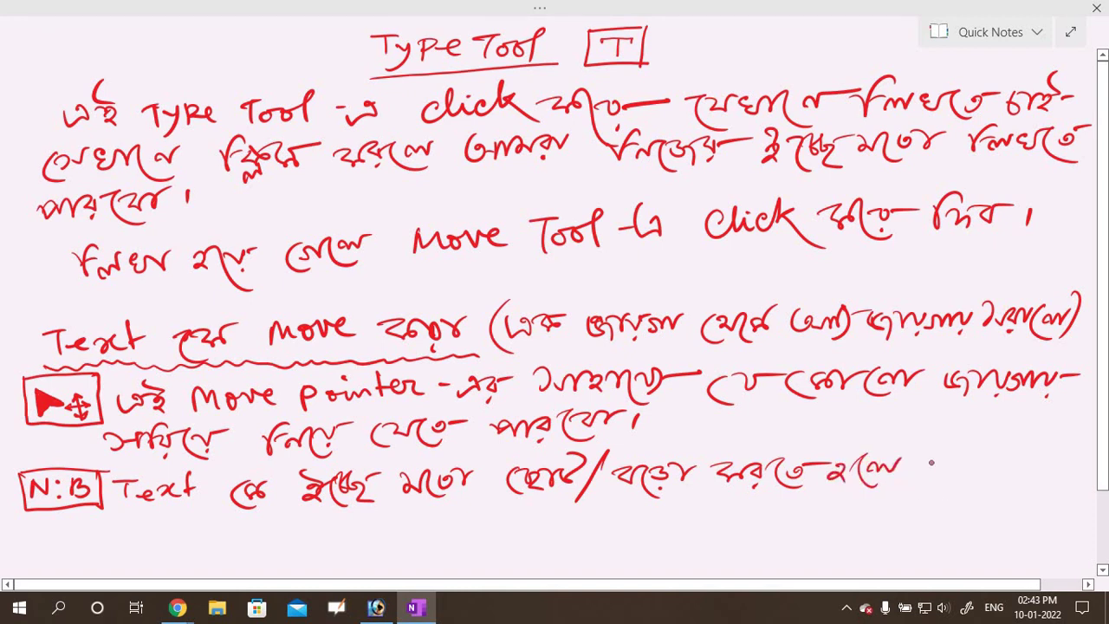
drag(936, 459, 922, 484)
mouse_move(958, 444)
mouse_down()
mouse_move(948, 479)
mouse_move(951, 468)
mouse_move(996, 476)
mouse_move(1026, 465)
mouse_move(1016, 482)
mouse_move(1057, 461)
mouse_move(1043, 482)
mouse_up()
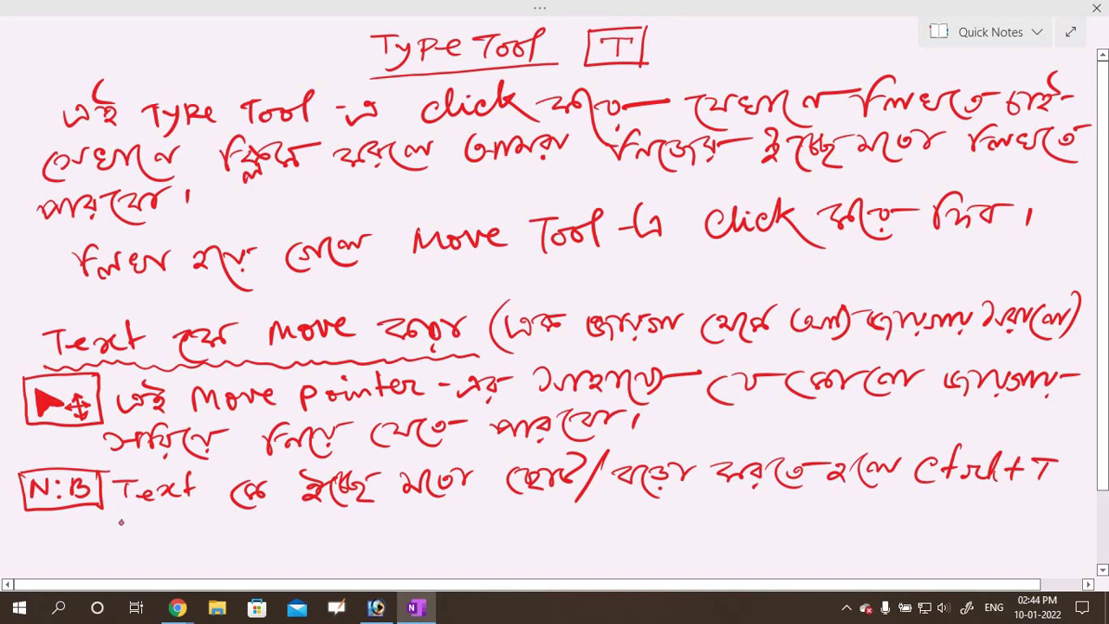
mouse_move(118, 544)
mouse_down()
mouse_move(130, 529)
mouse_move(253, 542)
mouse_move(278, 523)
mouse_move(314, 546)
mouse_move(305, 530)
mouse_move(319, 525)
mouse_move(394, 539)
mouse_move(451, 534)
mouse_up()
click(465, 540)
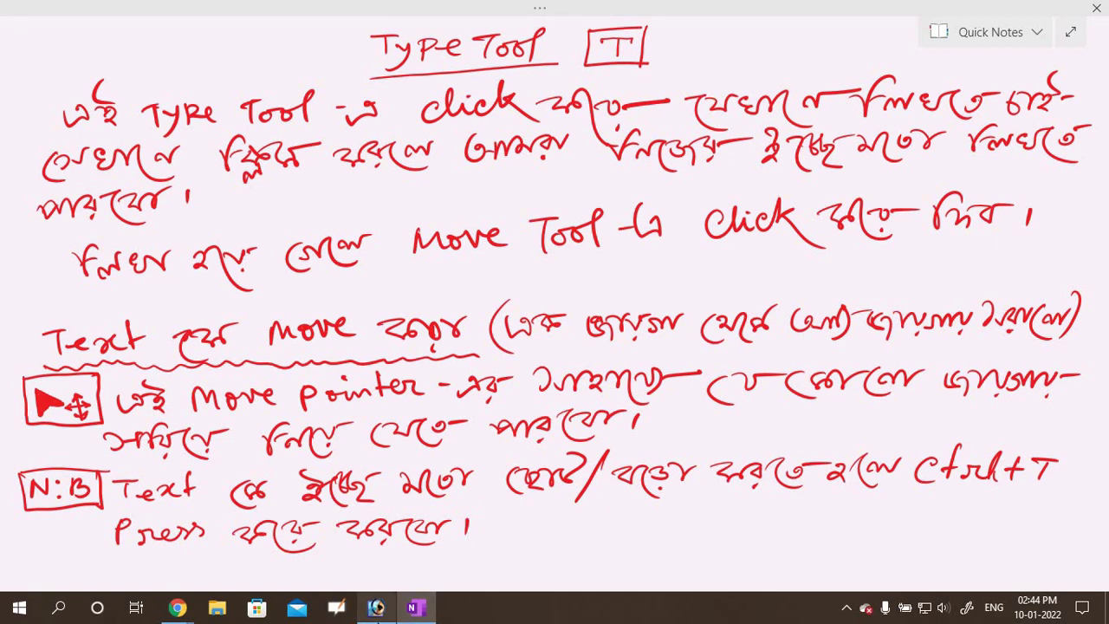
In Photoshop, drag the green text further left and slightly up.
click(378, 610)
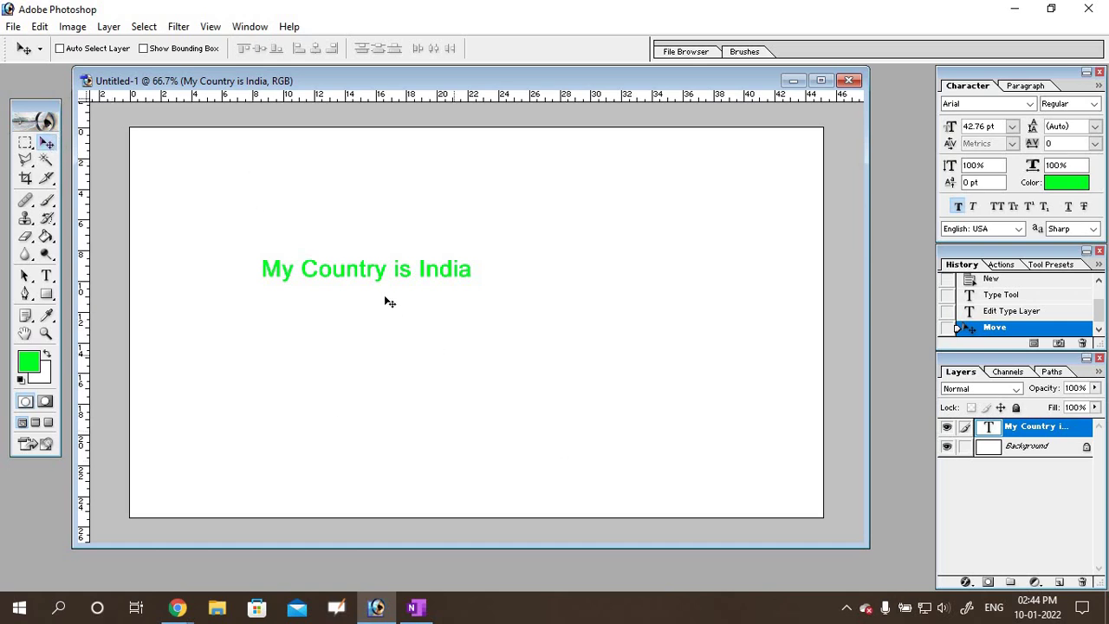
mouse_move(418, 310)
mouse_down()
mouse_move(469, 273)
mouse_move(297, 290)
mouse_move(341, 267)
mouse_move(306, 267)
mouse_up()
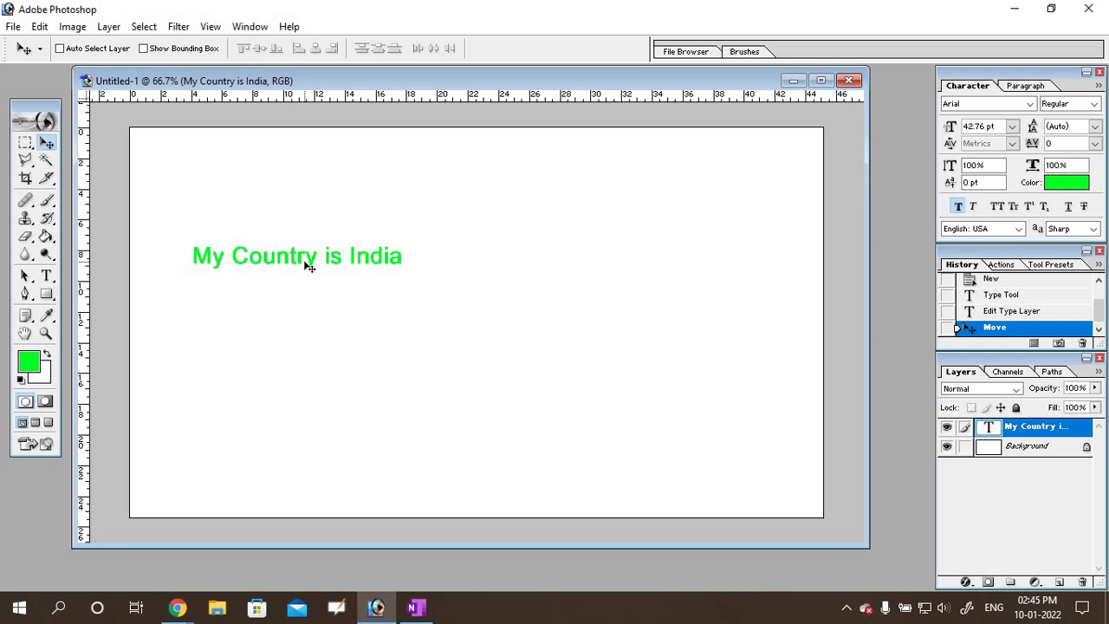
Free-transform the green text to about 287% width and 342% height near the canvas top.
key(ctrl+t)
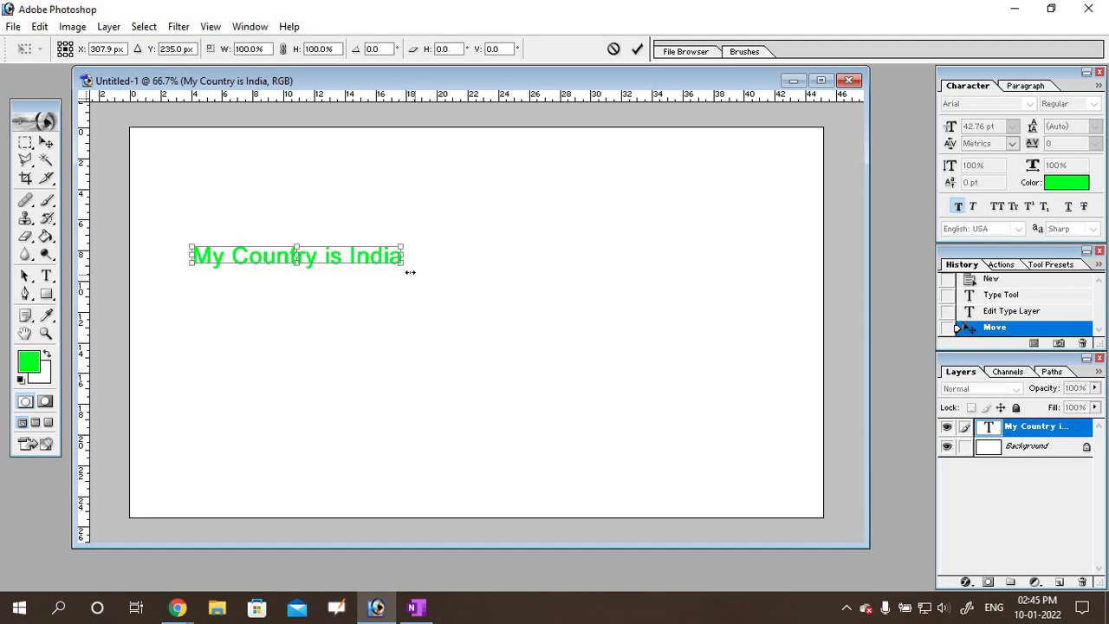
mouse_move(404, 262)
mouse_down()
mouse_move(448, 297)
mouse_move(641, 322)
mouse_up()
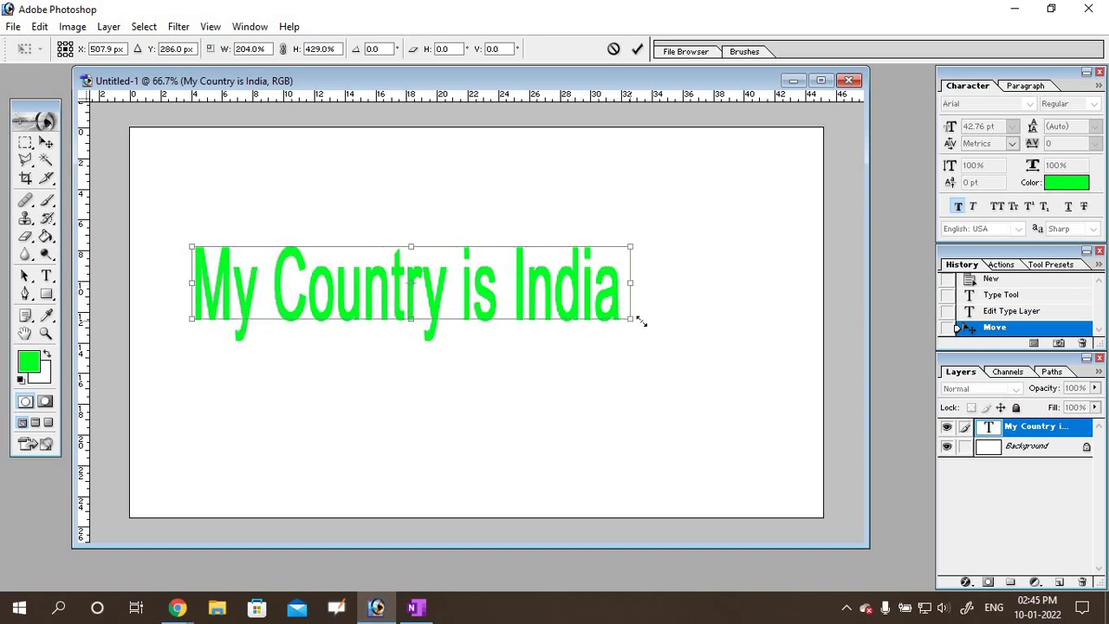
mouse_move(642, 322)
mouse_down()
mouse_move(739, 331)
mouse_move(767, 309)
mouse_up()
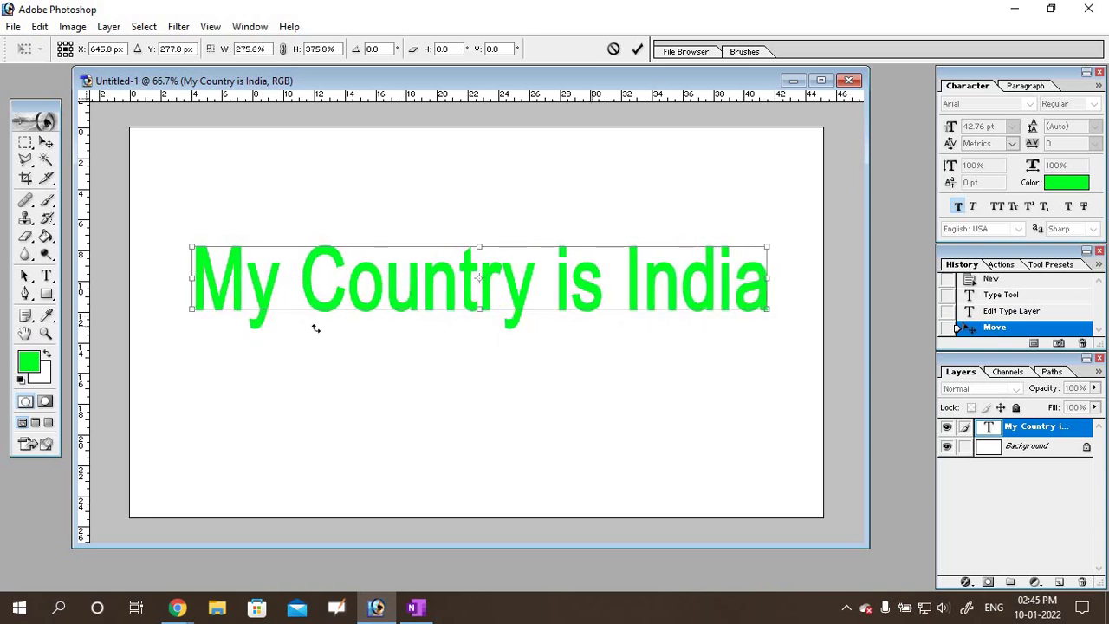
mouse_move(190, 311)
mouse_down()
mouse_move(176, 408)
mouse_move(181, 328)
mouse_up()
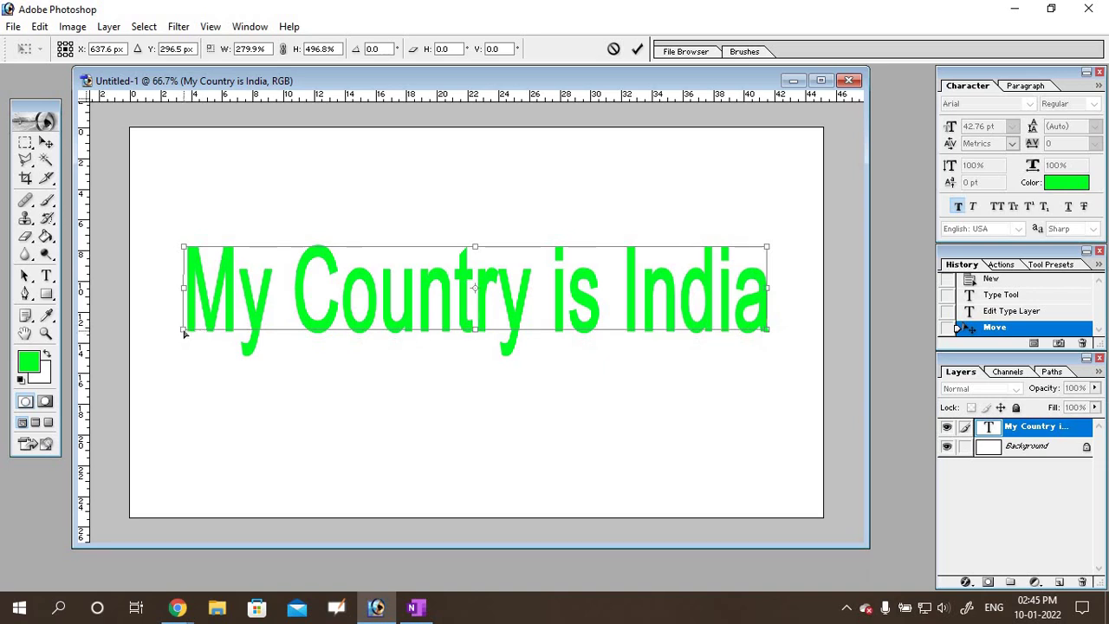
drag(184, 334, 182, 330)
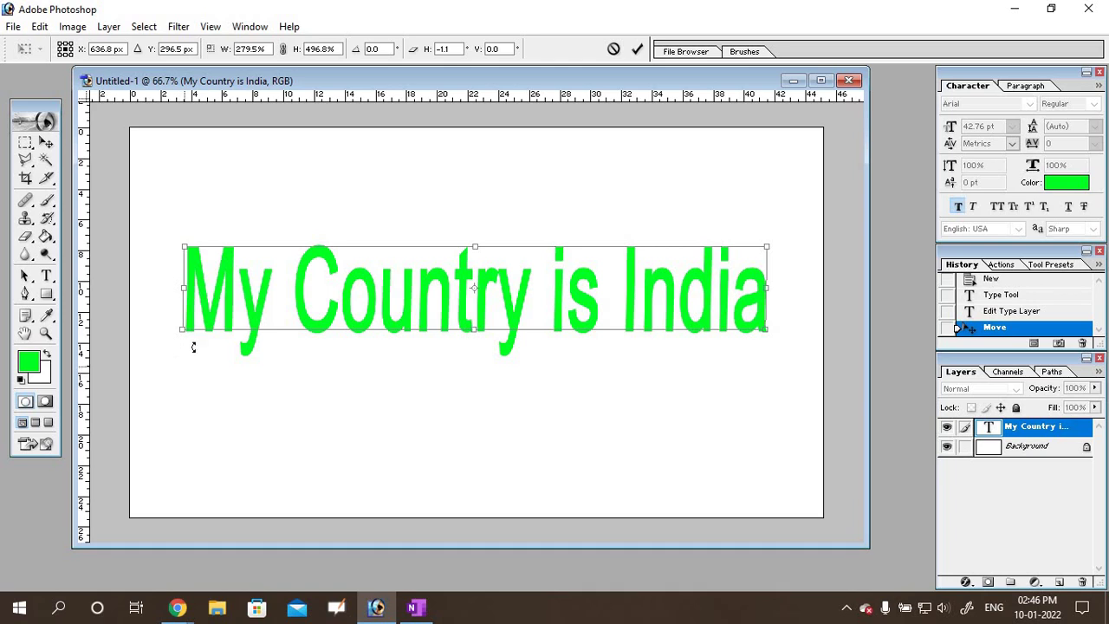
drag(262, 283, 254, 256)
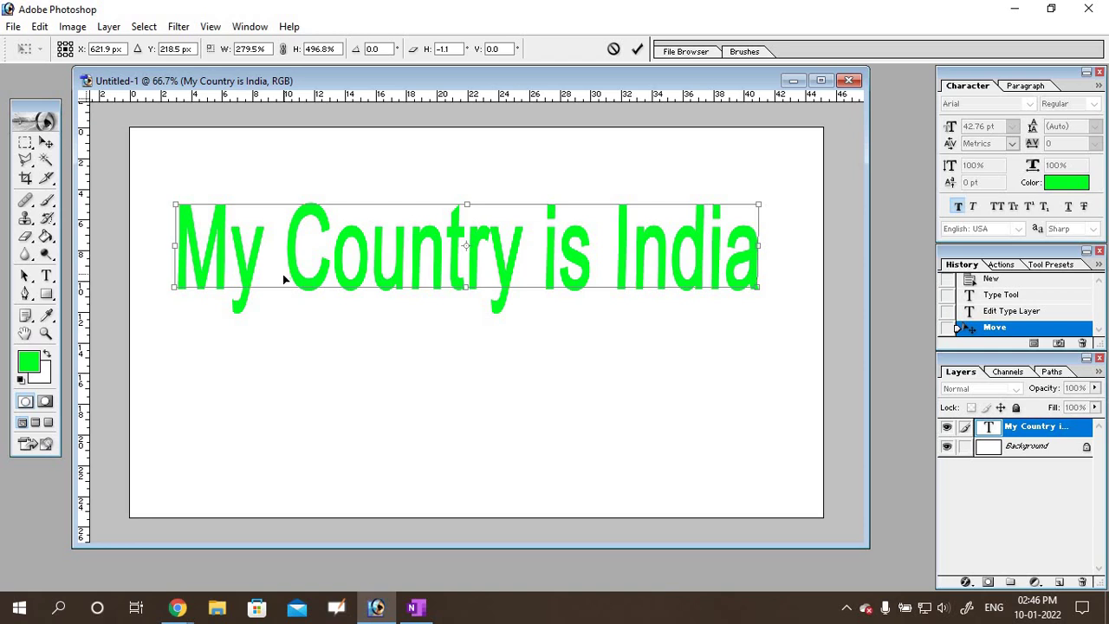
mouse_move(184, 290)
mouse_down()
mouse_move(204, 269)
mouse_move(242, 290)
mouse_move(186, 294)
mouse_move(126, 273)
mouse_move(142, 276)
mouse_up()
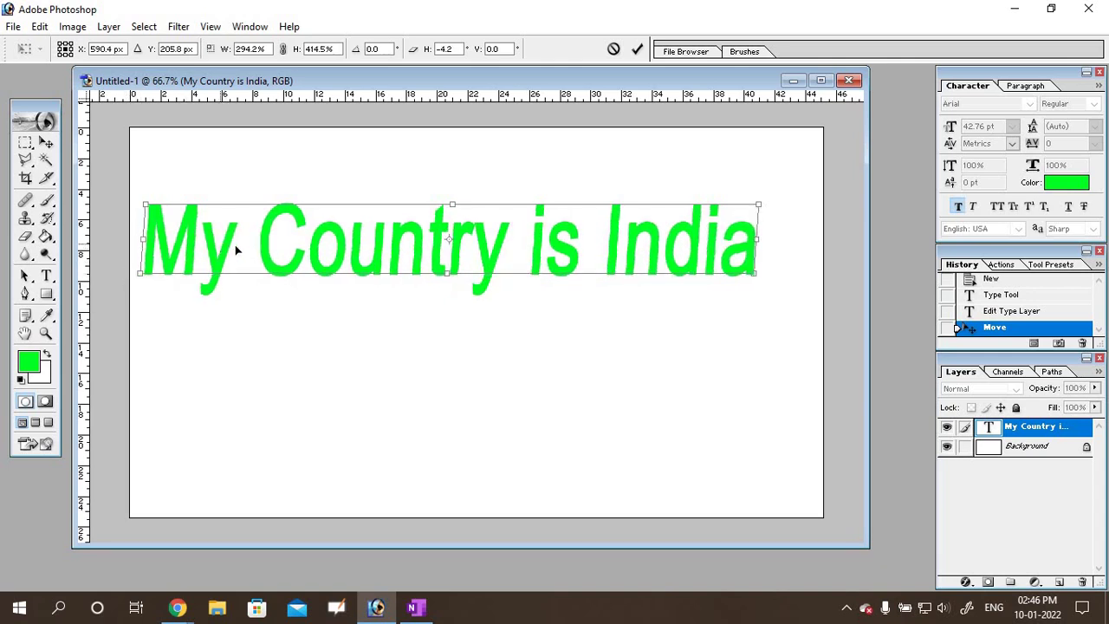
drag(226, 252, 264, 258)
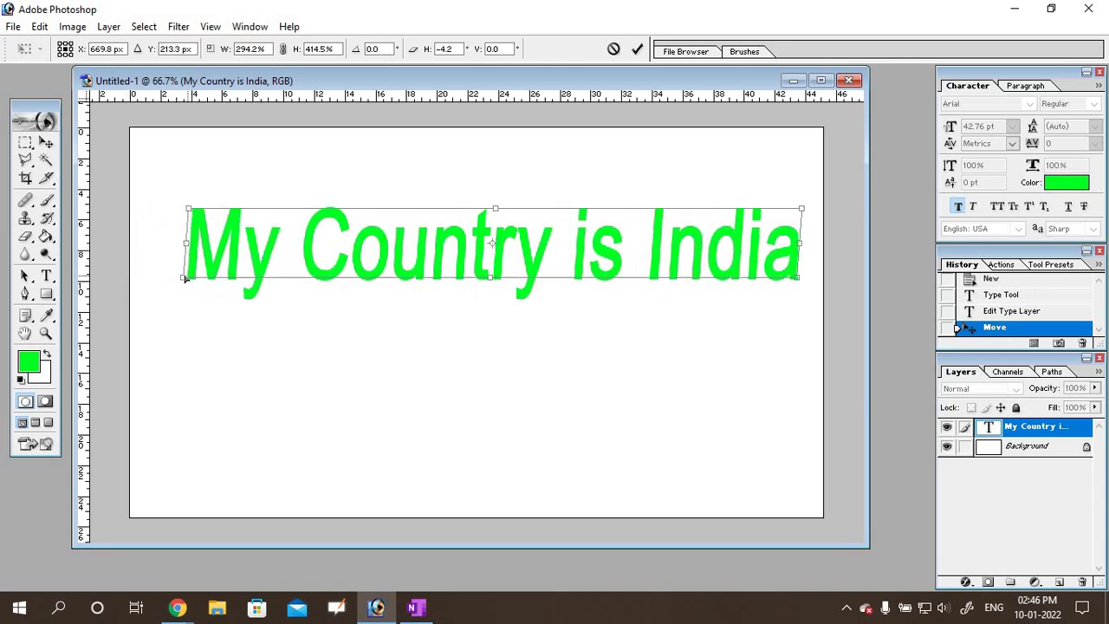
mouse_move(180, 278)
mouse_down()
mouse_move(148, 264)
mouse_move(187, 278)
mouse_up()
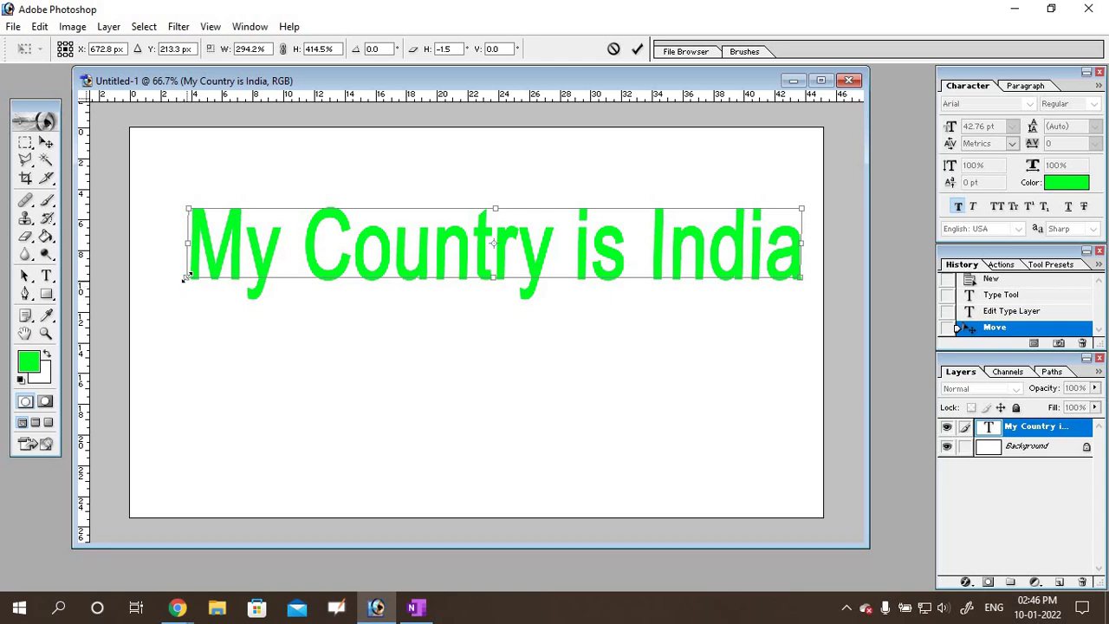
drag(185, 278, 206, 266)
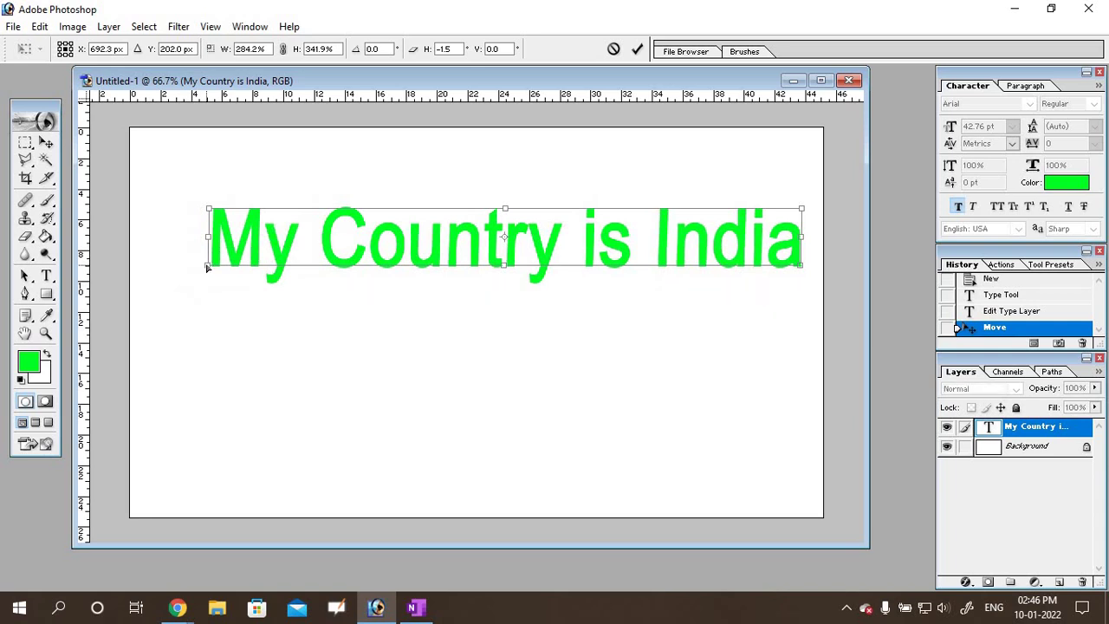
mouse_move(207, 268)
mouse_down()
mouse_move(191, 279)
mouse_move(201, 258)
mouse_up()
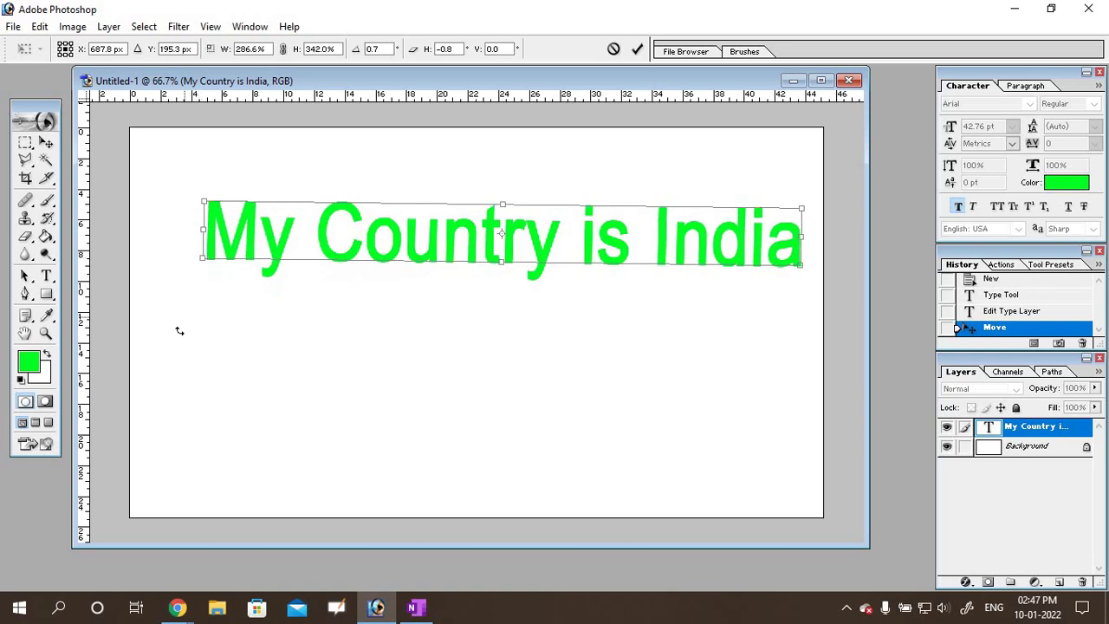
click(416, 608)
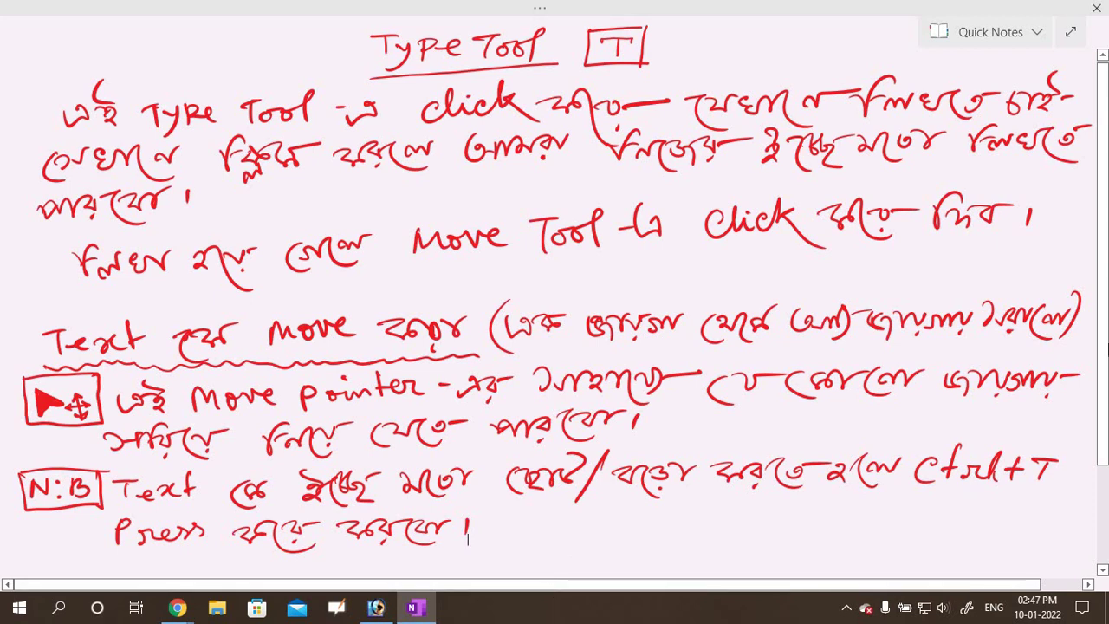
scroll(1102, 383, down, 2)
scroll(1099, 433, down, 1)
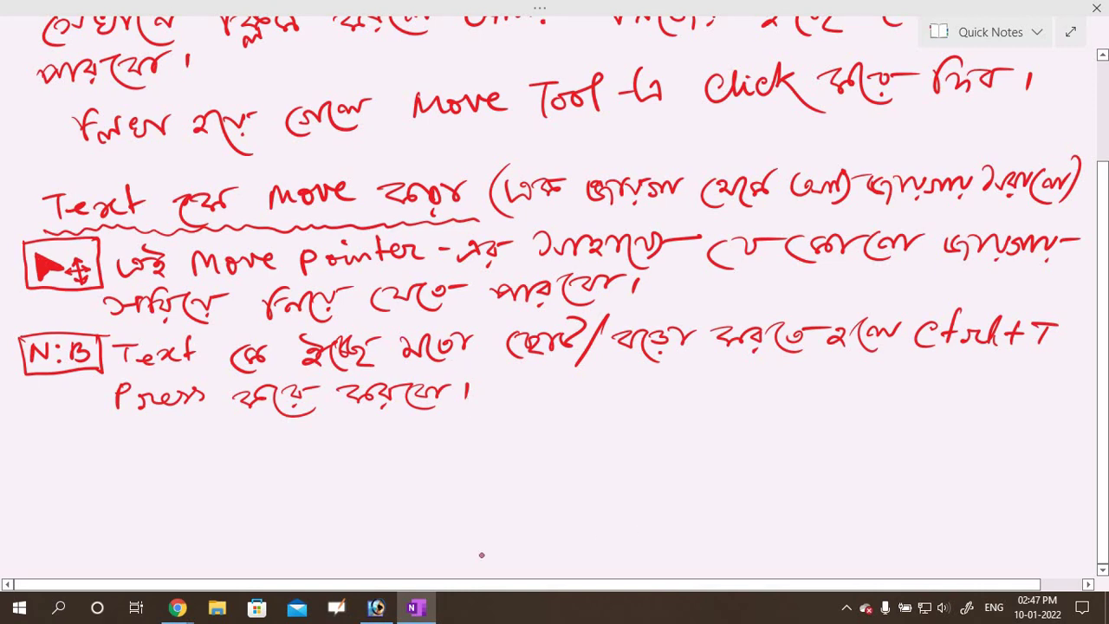
Commit the transform at 146.26 pt and select the sentence with the Type tool.
key(alt+Tab)
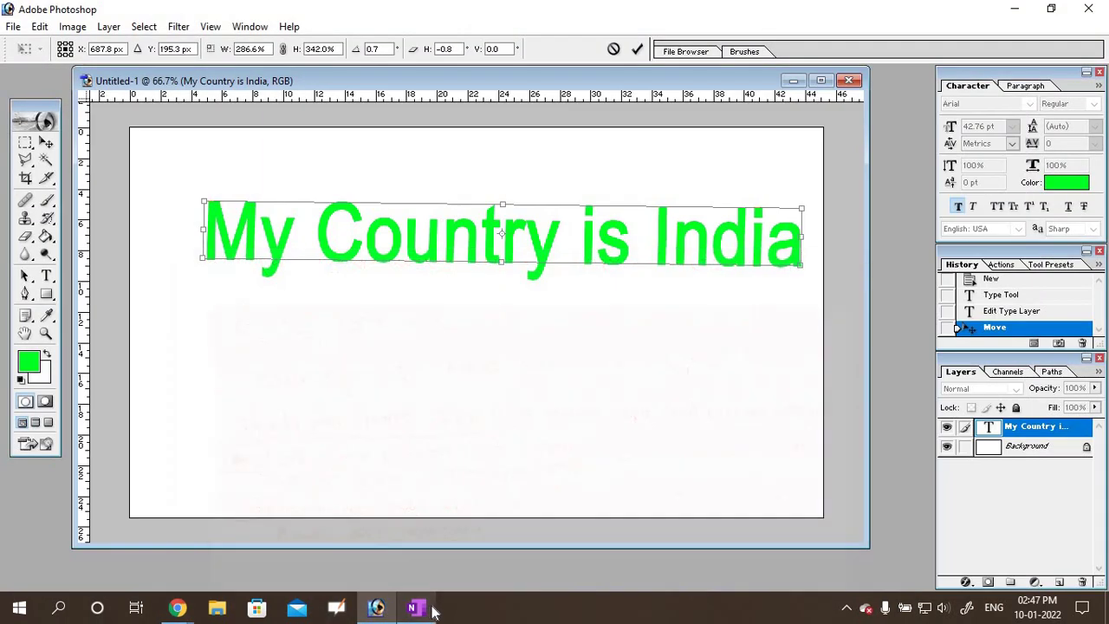
key(Return)
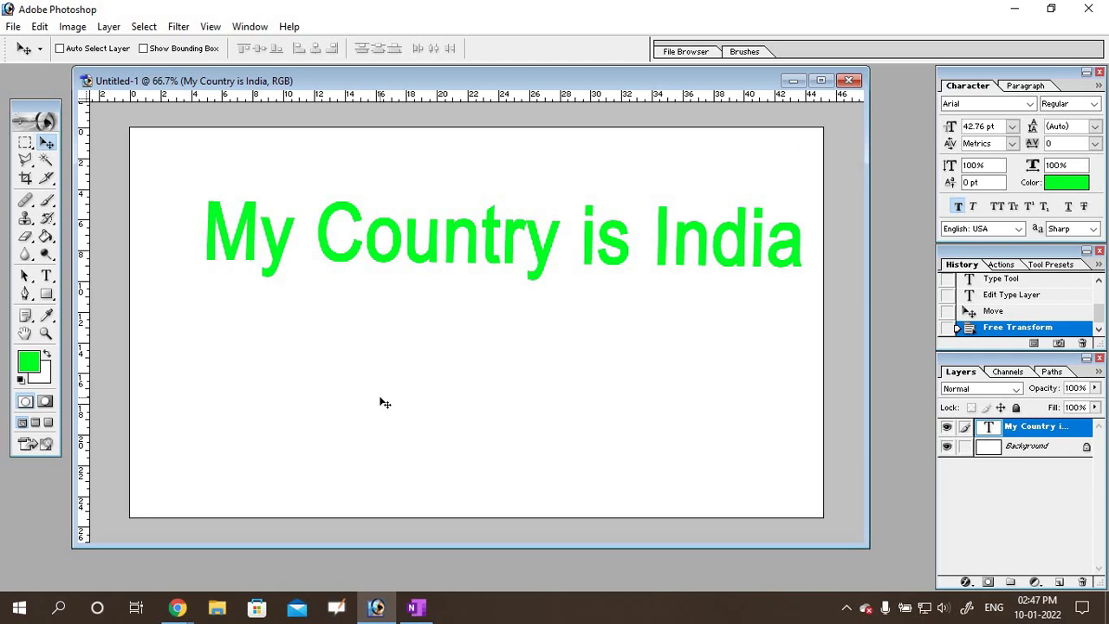
click(47, 275)
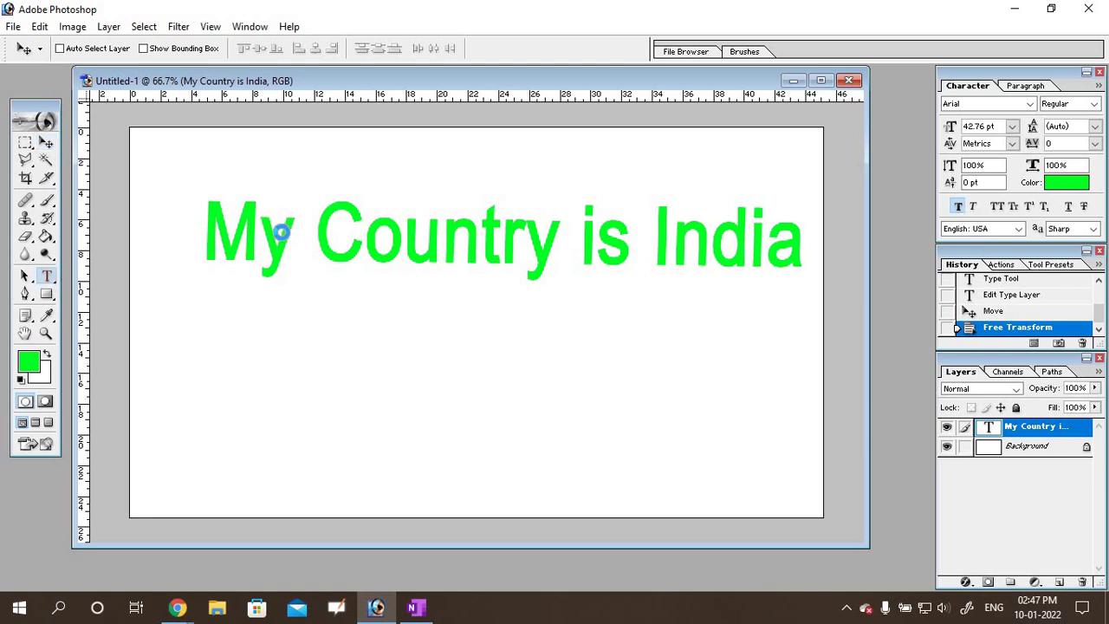
click(284, 240)
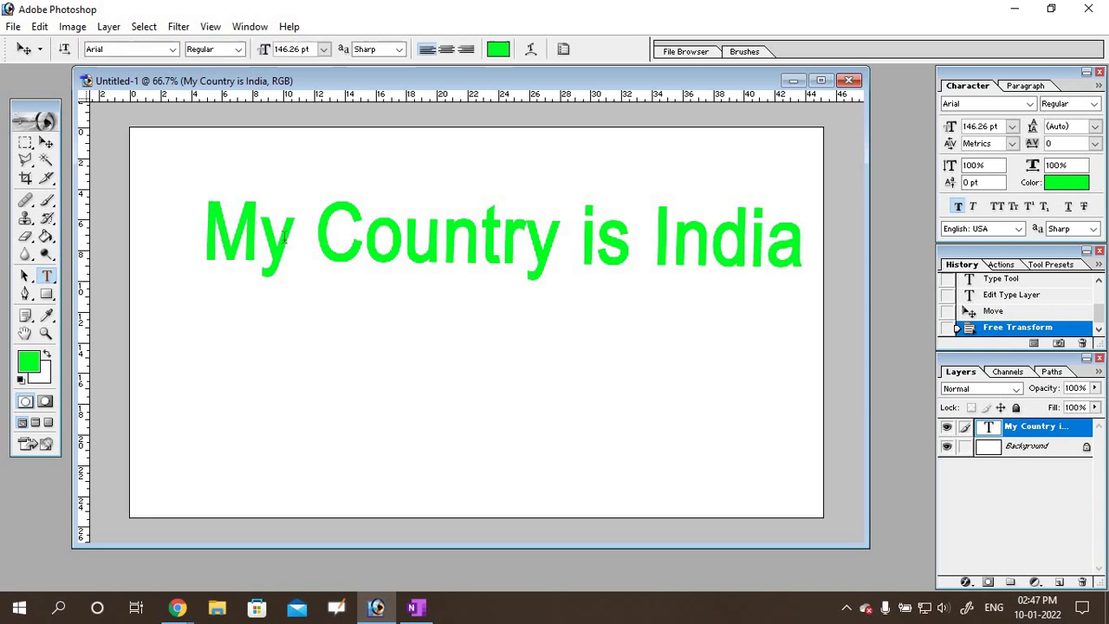
drag(261, 219, 785, 230)
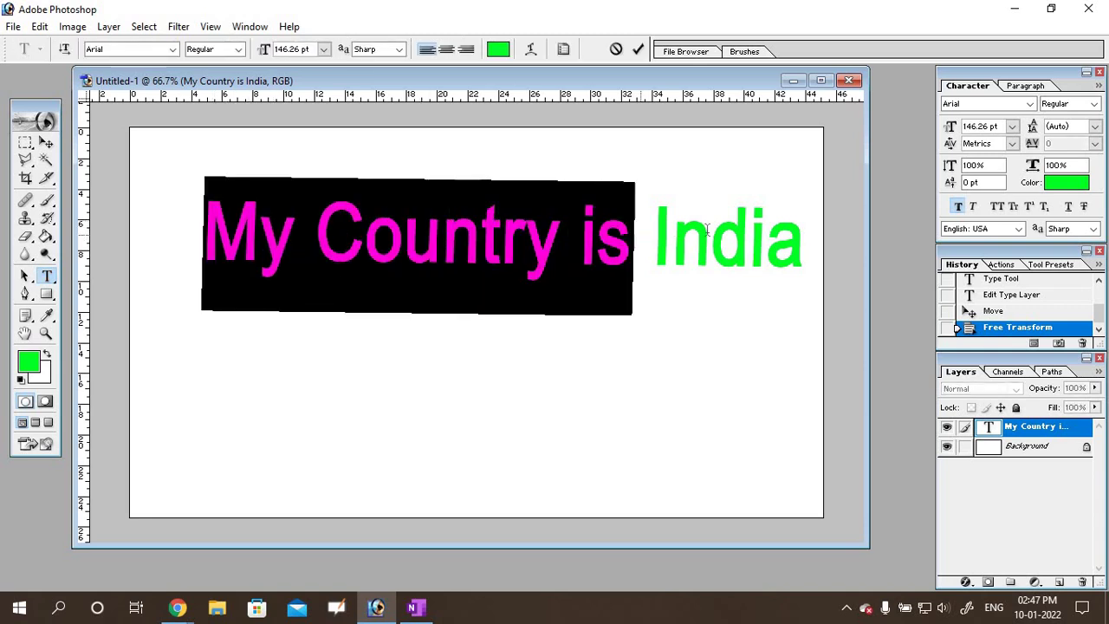
click(560, 250)
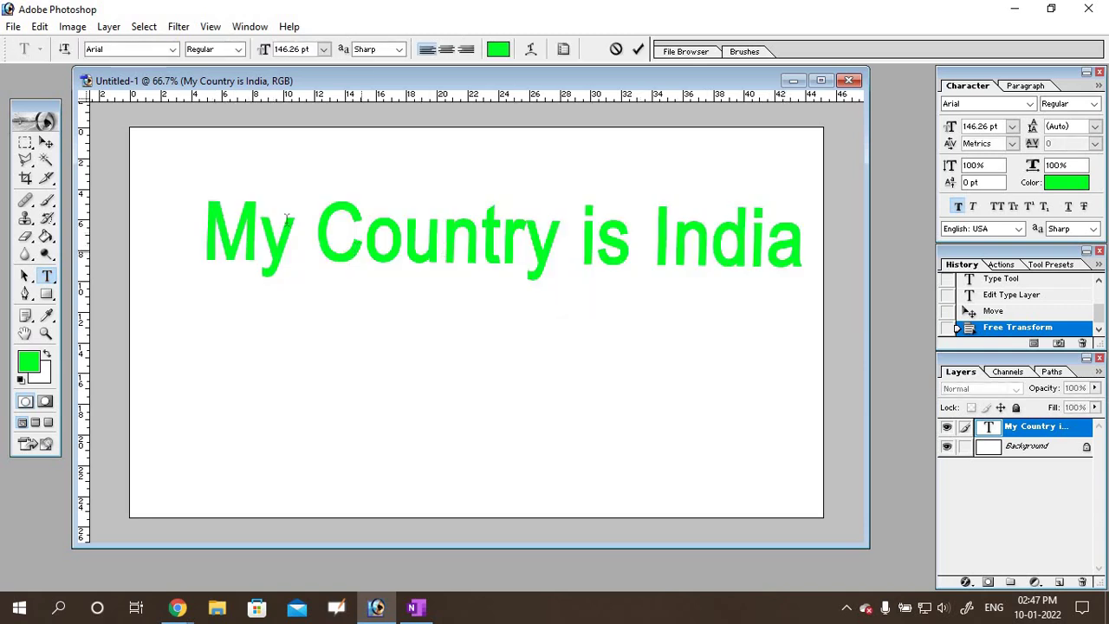
drag(208, 217, 806, 251)
click(779, 251)
Move the enlarged text slightly left and down on the canvas.
click(51, 144)
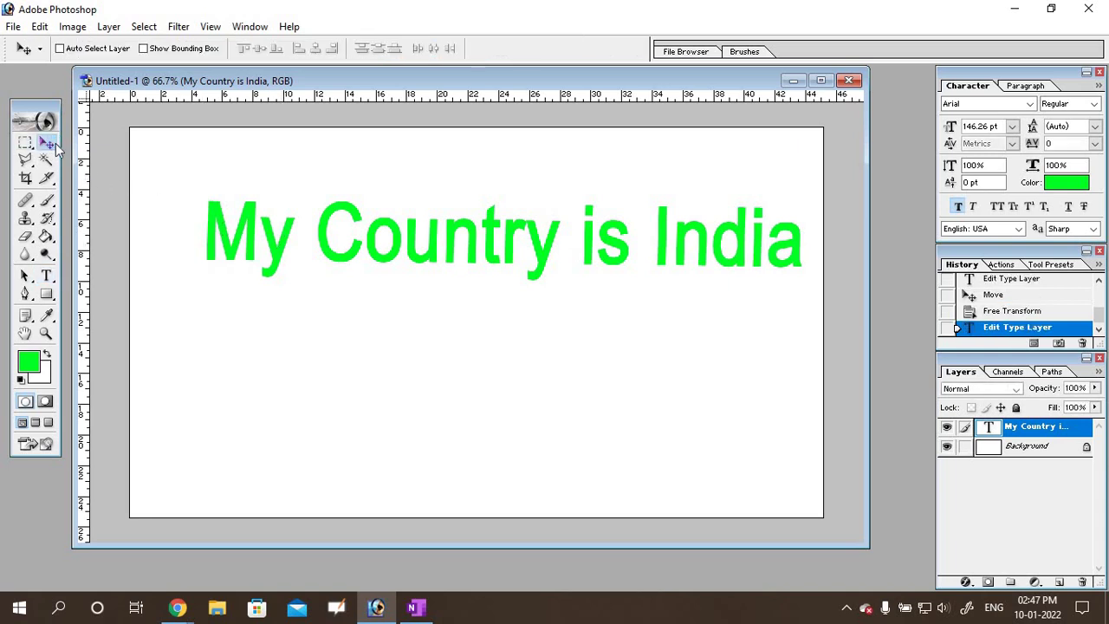
drag(276, 239, 250, 252)
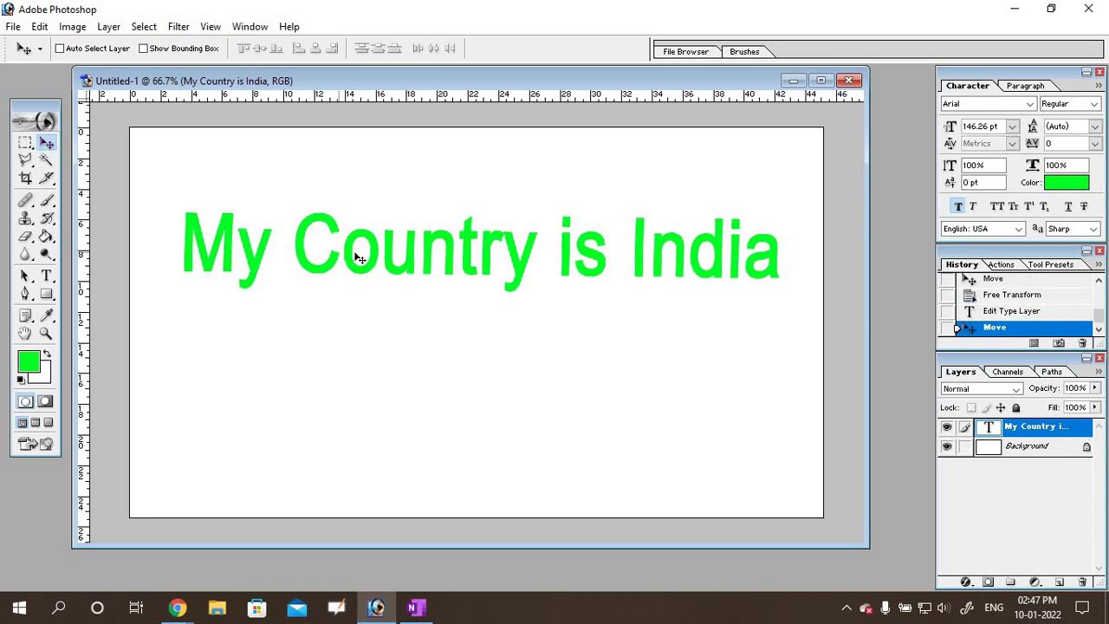
drag(359, 259, 354, 266)
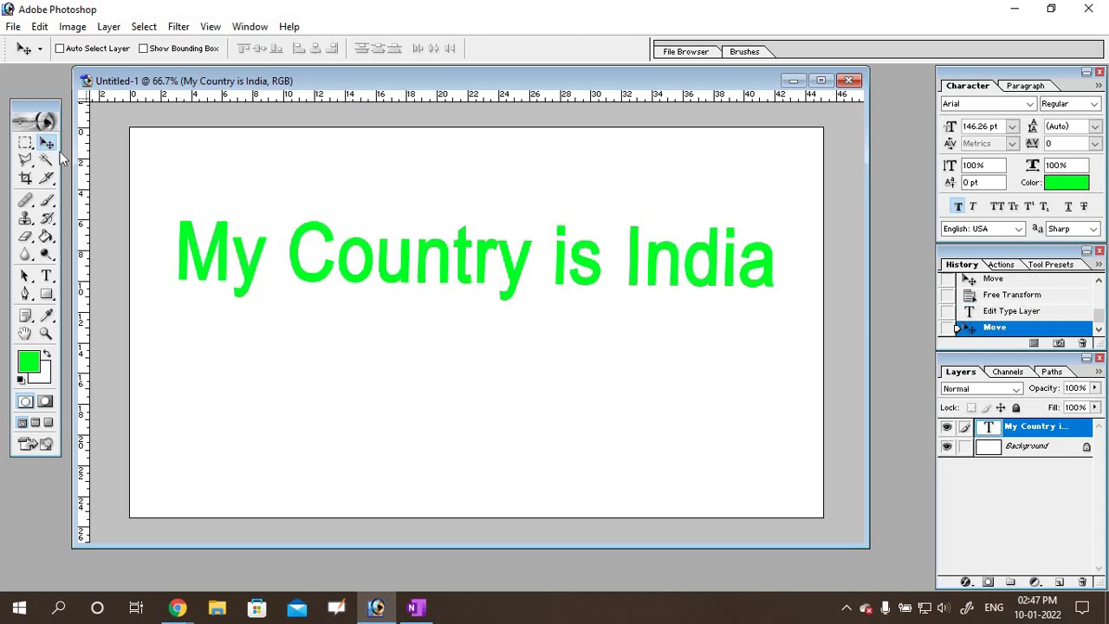
click(418, 609)
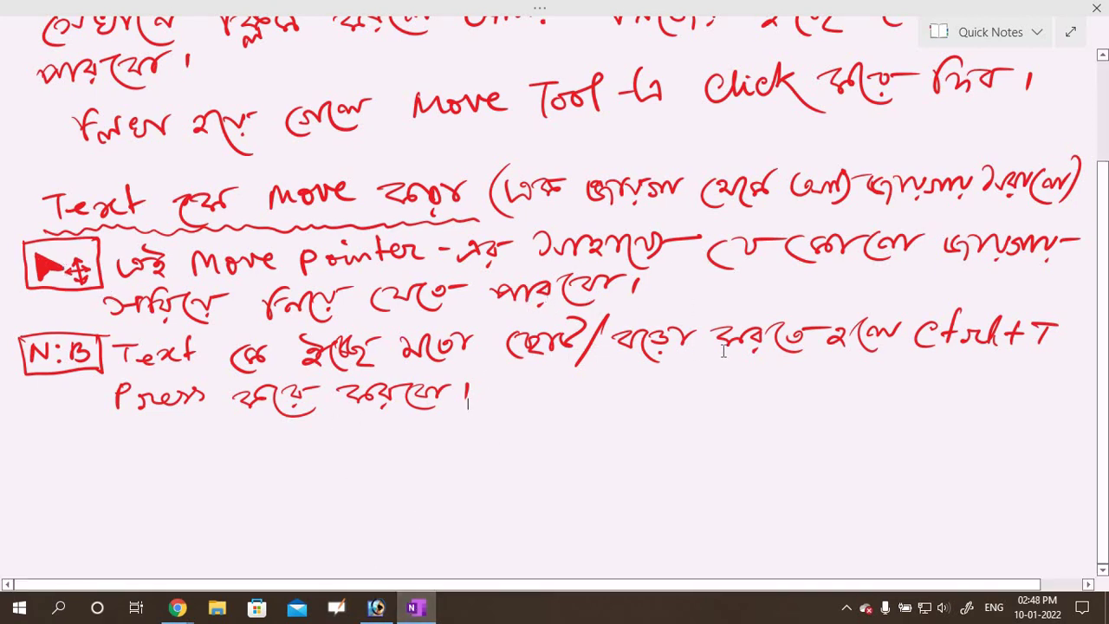
click(422, 612)
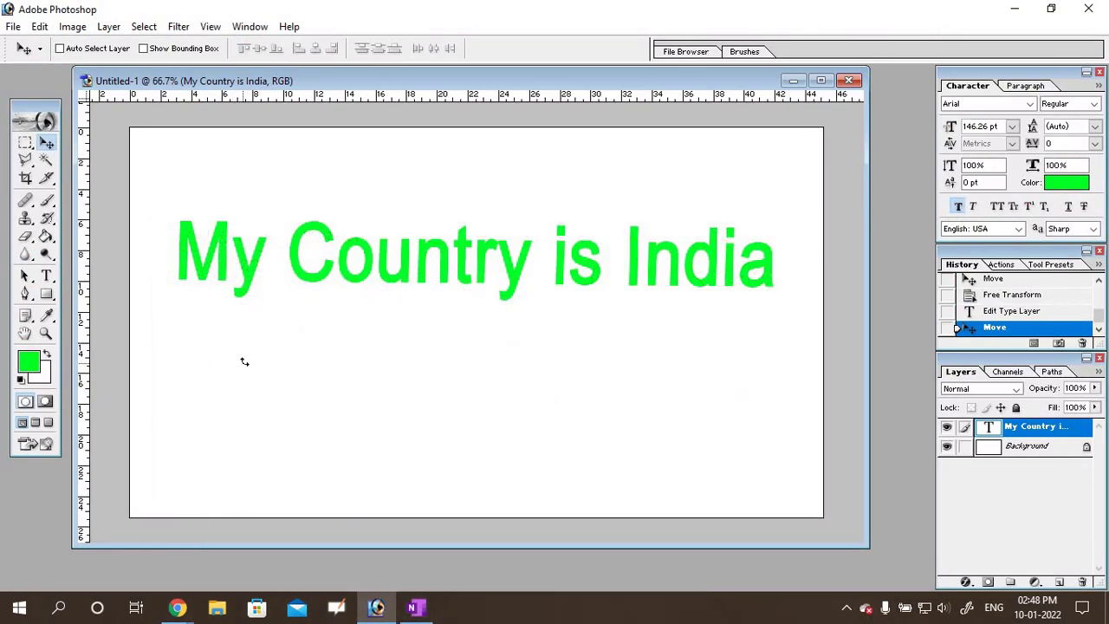
Stretch the text taller and skew it to a rightward -12.9° slant, then apply.
key(ctrl+t)
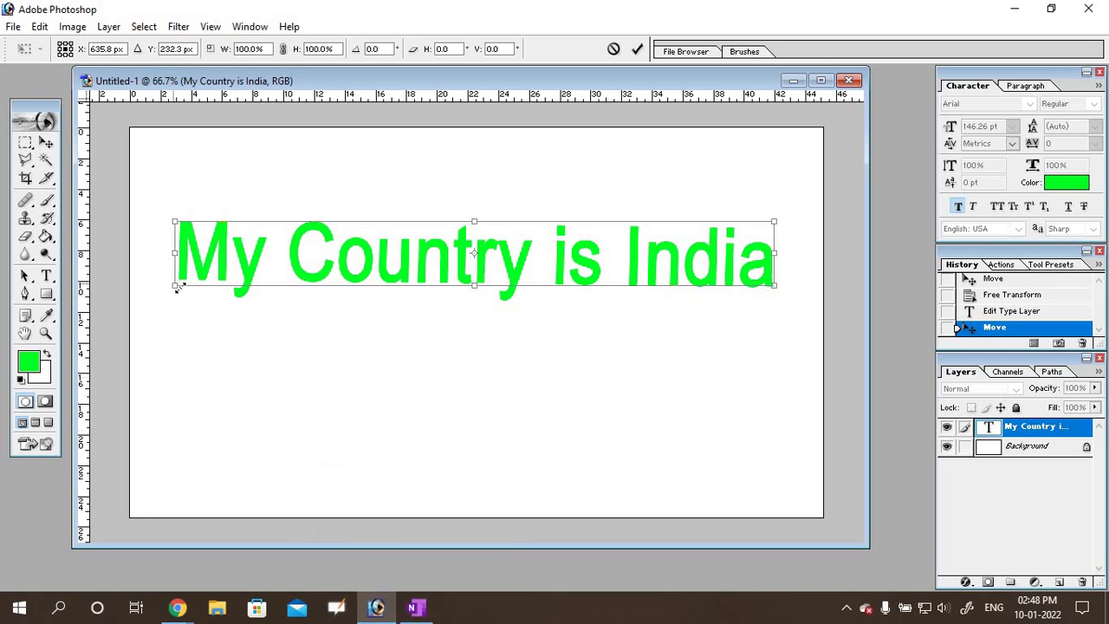
drag(176, 284, 264, 279)
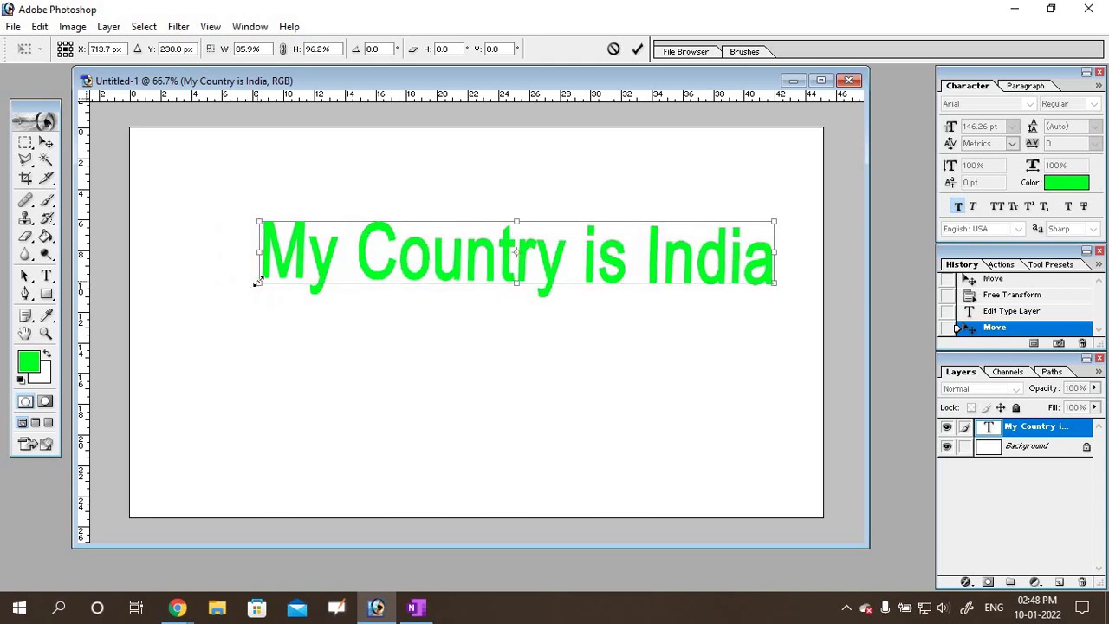
drag(367, 255, 277, 249)
drag(695, 274, 775, 302)
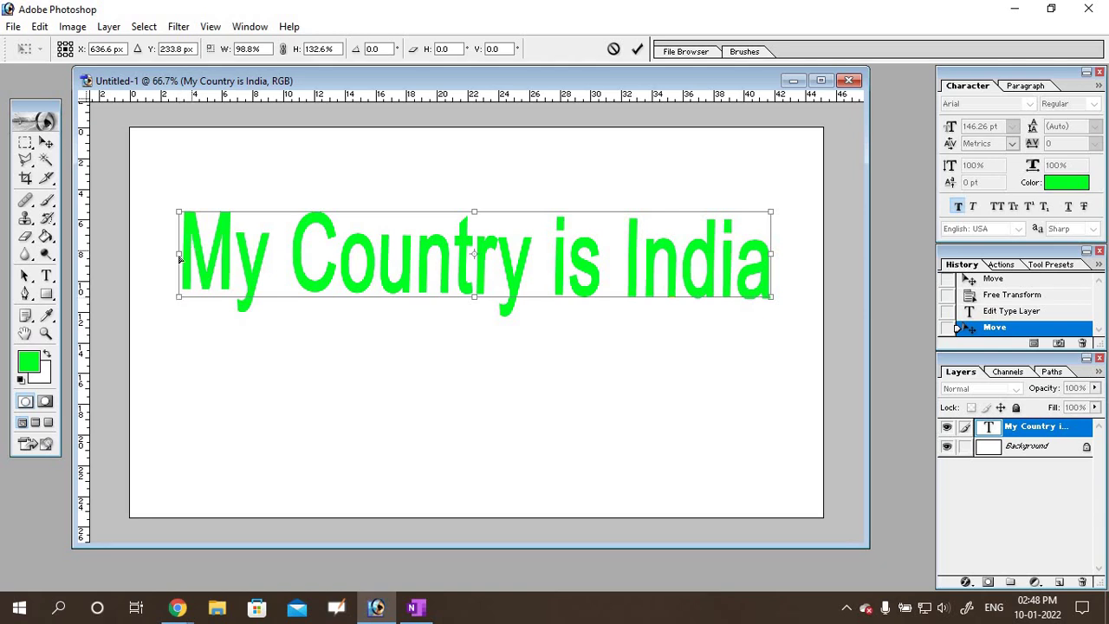
drag(178, 256, 189, 256)
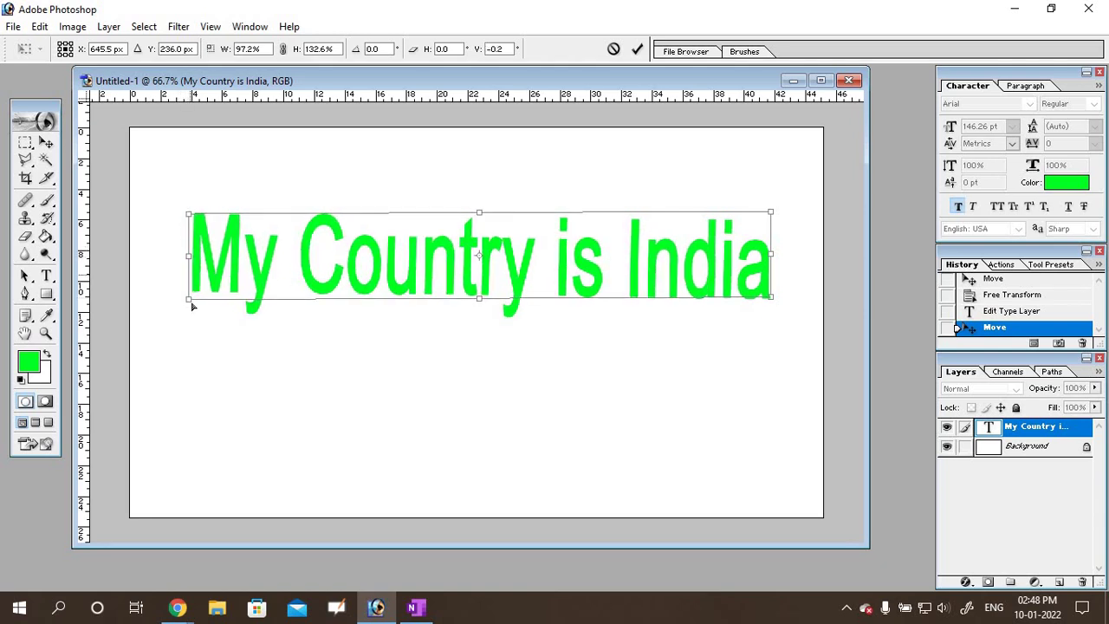
mouse_move(193, 301)
mouse_down()
mouse_move(277, 274)
mouse_move(180, 269)
mouse_up()
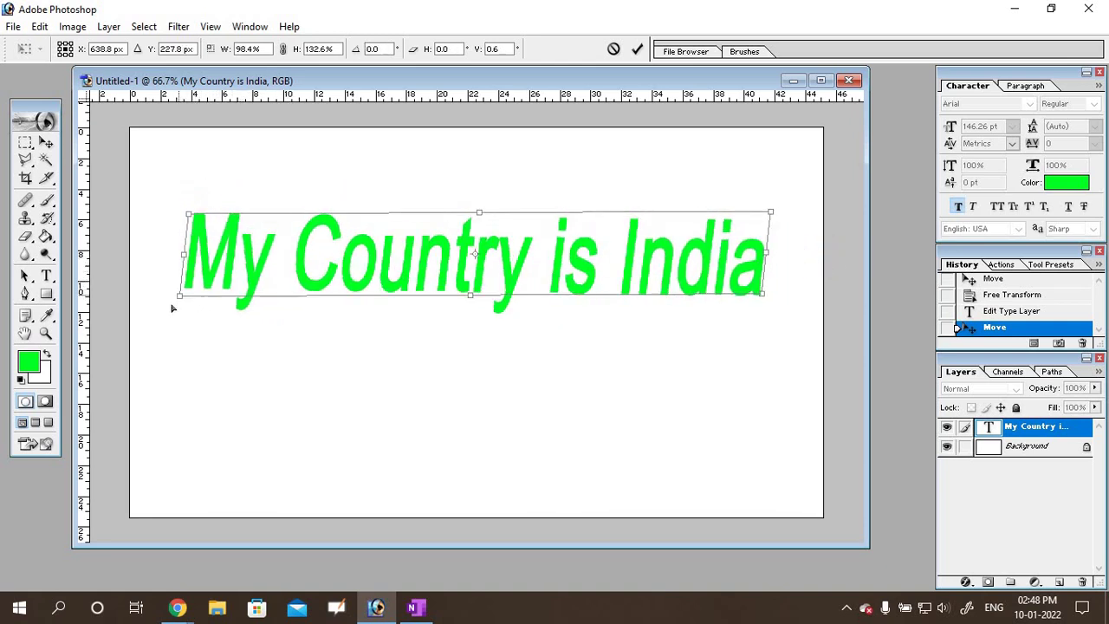
mouse_move(180, 270)
mouse_down()
mouse_move(151, 314)
mouse_move(180, 318)
mouse_move(185, 298)
mouse_move(170, 295)
mouse_up()
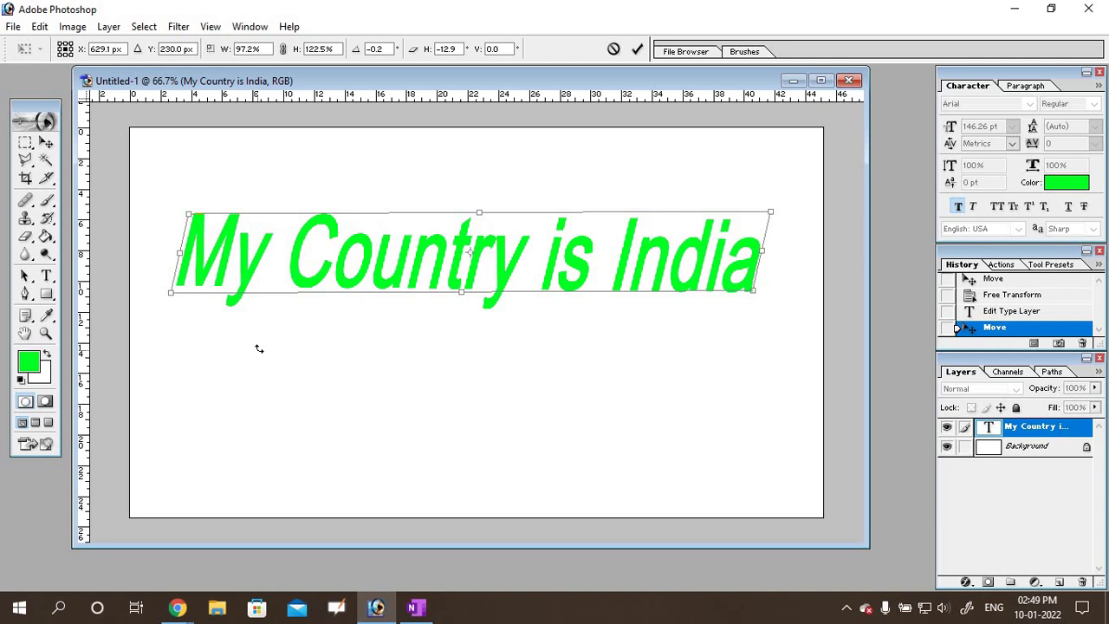
key(Return)
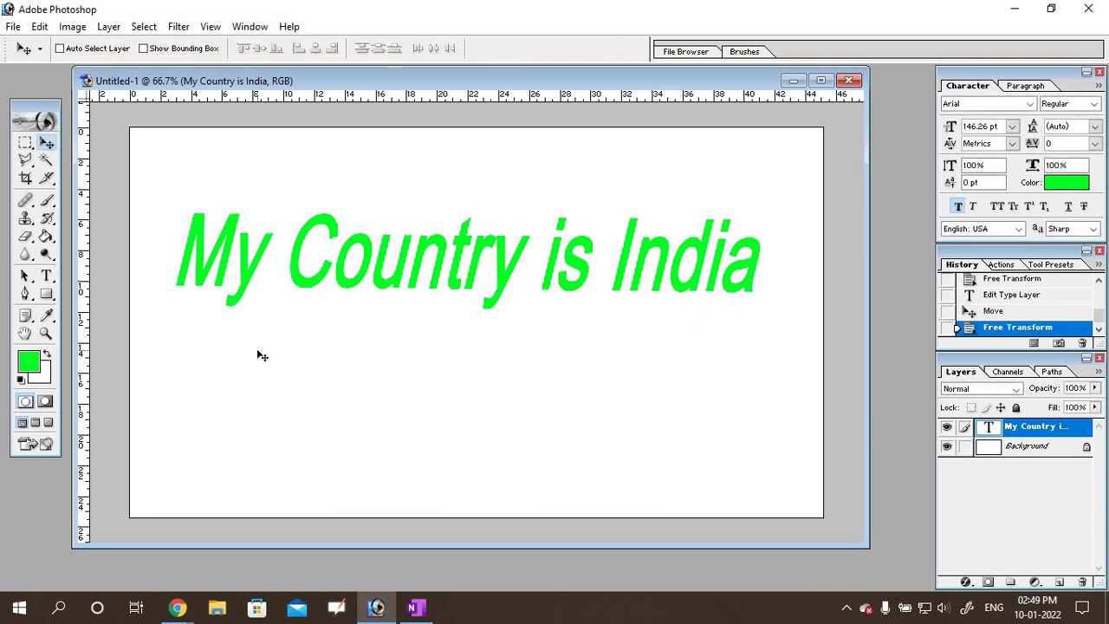
In OneNote, handwrite the first line of the 'Ctrl+T Press' tip in red ink.
click(416, 608)
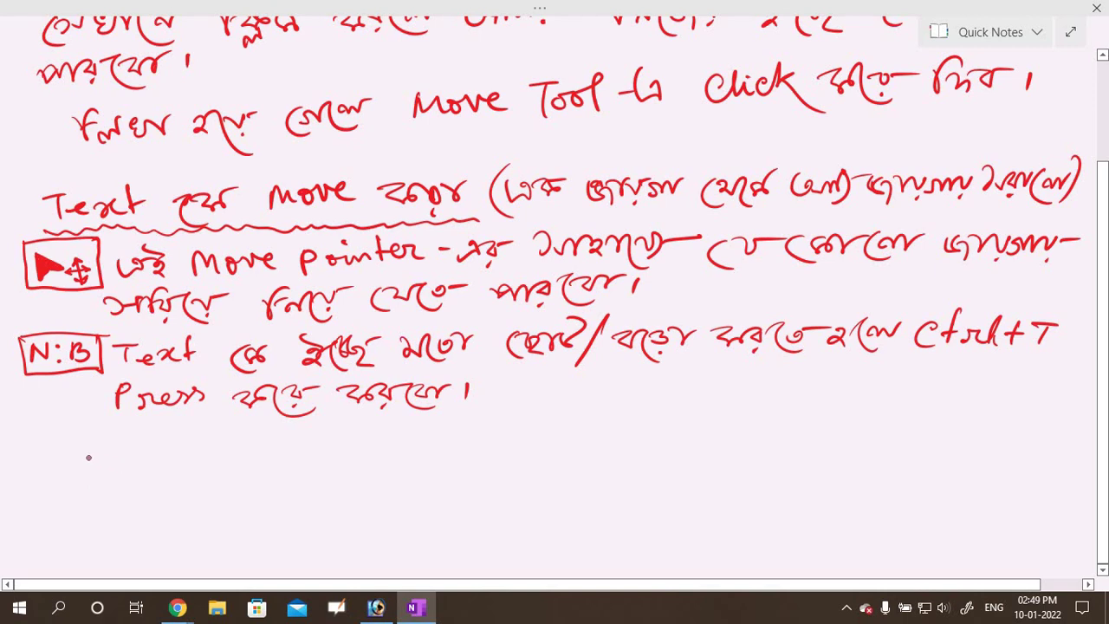
mouse_move(99, 455)
mouse_down()
mouse_move(80, 465)
mouse_move(154, 437)
mouse_move(164, 464)
mouse_move(198, 452)
mouse_up()
mouse_move(179, 441)
mouse_down()
mouse_move(180, 466)
mouse_move(222, 444)
mouse_move(215, 469)
mouse_move(277, 453)
mouse_up()
mouse_move(283, 468)
mouse_down()
mouse_move(362, 444)
mouse_move(407, 459)
mouse_move(446, 441)
mouse_move(471, 454)
mouse_move(502, 431)
mouse_move(563, 447)
mouse_move(586, 434)
mouse_move(612, 451)
mouse_move(617, 440)
mouse_move(620, 452)
mouse_move(638, 438)
mouse_move(655, 458)
mouse_up()
mouse_move(650, 420)
mouse_down()
mouse_move(667, 438)
mouse_move(709, 425)
mouse_move(744, 447)
mouse_up()
mouse_move(765, 425)
mouse_down()
mouse_move(769, 453)
mouse_move(848, 414)
mouse_move(856, 432)
mouse_move(1010, 423)
mouse_up()
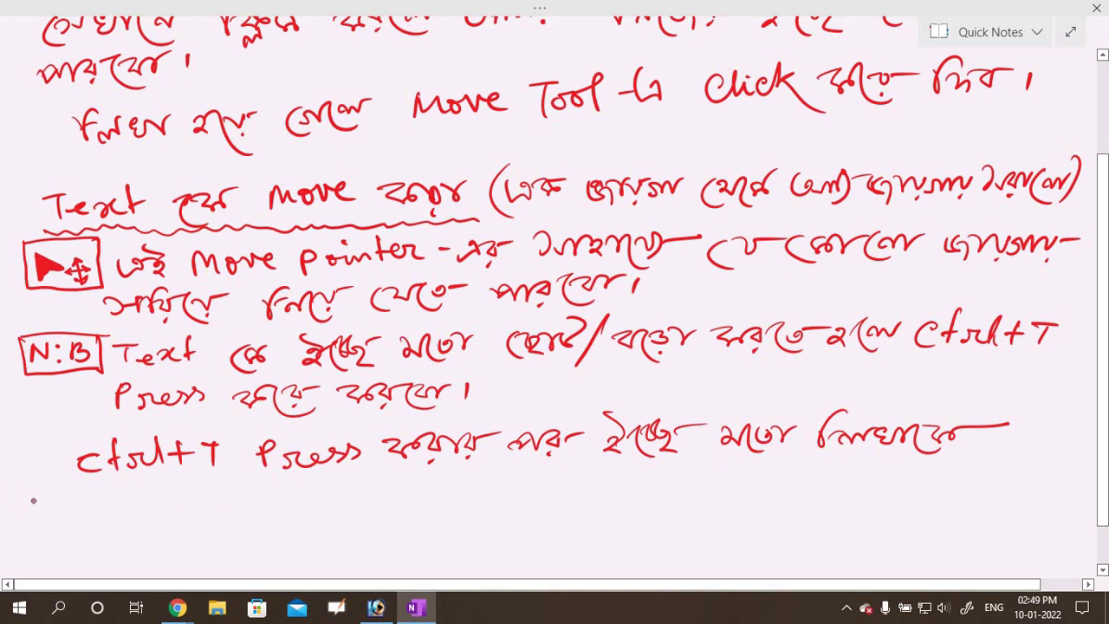
Write the second line about pressing the Ctrl key and dragging corner Nodes.
drag(27, 501, 56, 499)
mouse_move(62, 494)
mouse_down()
mouse_move(87, 511)
mouse_move(126, 515)
mouse_move(104, 502)
mouse_move(156, 515)
mouse_move(185, 486)
mouse_move(213, 507)
mouse_move(246, 491)
mouse_move(258, 505)
mouse_move(283, 487)
mouse_move(305, 506)
mouse_move(308, 485)
mouse_move(362, 506)
mouse_up()
mouse_move(381, 471)
mouse_down()
mouse_move(383, 496)
mouse_move(394, 482)
mouse_move(464, 501)
mouse_up()
mouse_move(481, 476)
mouse_down()
mouse_move(481, 497)
mouse_move(525, 494)
mouse_move(525, 517)
mouse_up()
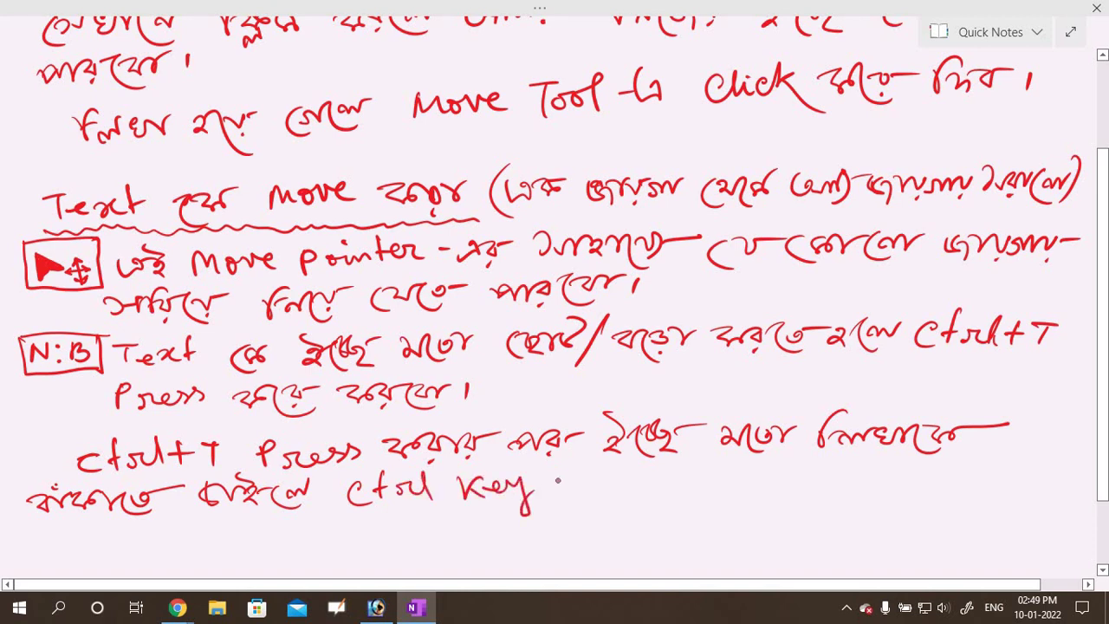
mouse_move(546, 476)
mouse_down()
mouse_move(564, 494)
mouse_move(579, 490)
mouse_move(563, 483)
mouse_move(555, 504)
mouse_move(626, 479)
mouse_up()
mouse_move(620, 491)
mouse_down()
mouse_move(674, 490)
mouse_move(699, 468)
mouse_move(716, 508)
mouse_up()
mouse_move(704, 478)
mouse_down()
mouse_move(719, 500)
mouse_move(745, 475)
mouse_move(784, 494)
mouse_move(900, 479)
mouse_move(924, 494)
mouse_move(953, 475)
mouse_move(908, 485)
mouse_move(922, 494)
mouse_move(1005, 470)
mouse_move(1032, 475)
mouse_move(1022, 487)
mouse_move(1044, 458)
mouse_up()
drag(1049, 485, 1058, 487)
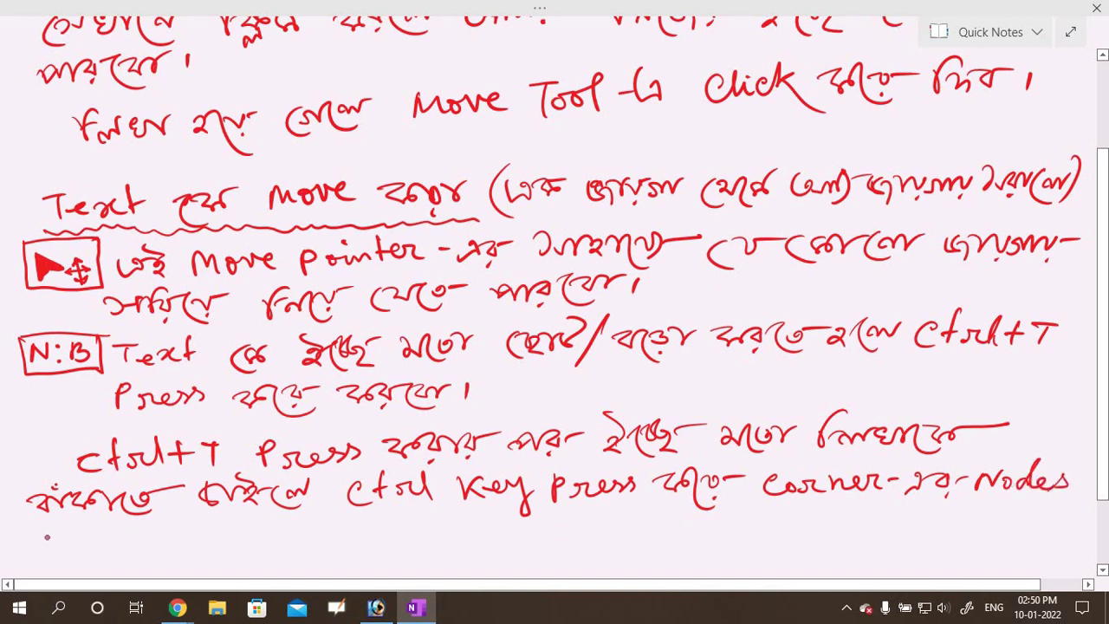
Finish the note's final line and mark it with a circled asterisk.
mouse_move(38, 537)
mouse_down()
mouse_move(57, 546)
mouse_move(75, 527)
mouse_move(85, 558)
mouse_move(118, 562)
mouse_up()
mouse_move(90, 534)
mouse_down()
mouse_move(101, 548)
mouse_move(132, 527)
mouse_move(178, 546)
mouse_move(265, 555)
mouse_move(258, 527)
mouse_move(262, 542)
mouse_move(290, 525)
mouse_up()
drag(302, 524, 303, 532)
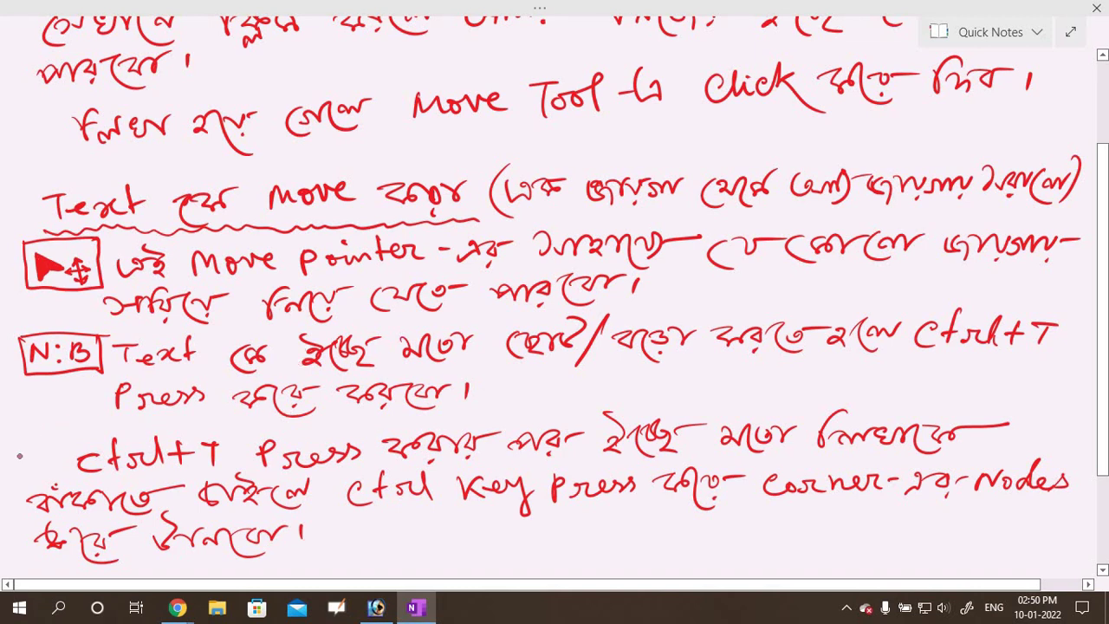
mouse_move(31, 450)
mouse_down()
mouse_move(40, 461)
mouse_move(40, 446)
mouse_move(49, 449)
mouse_up()
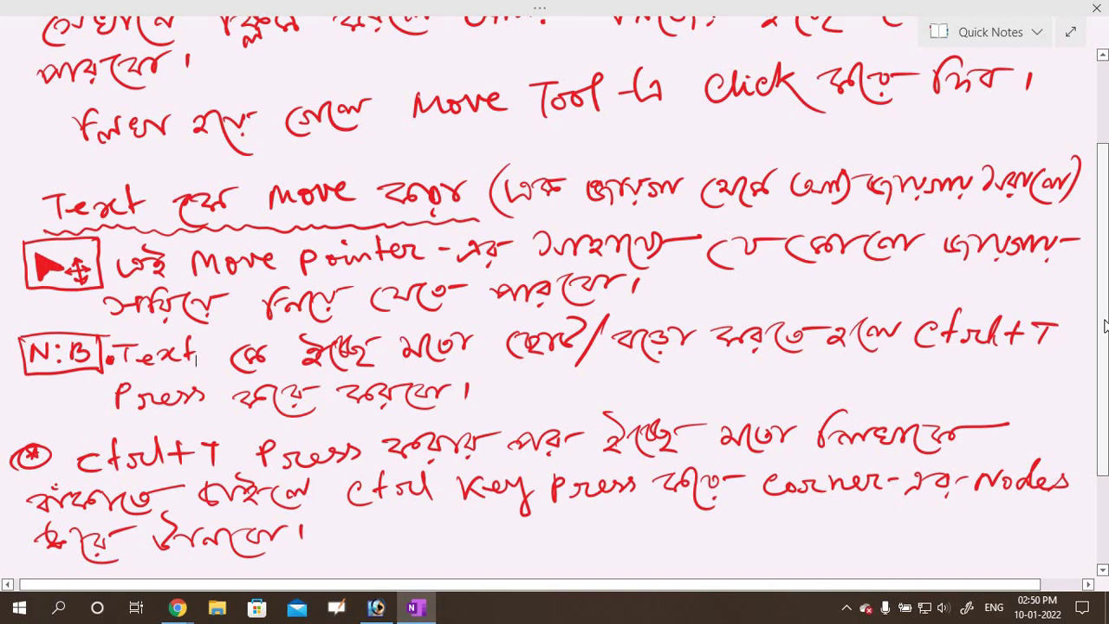
drag(1099, 353, 1094, 462)
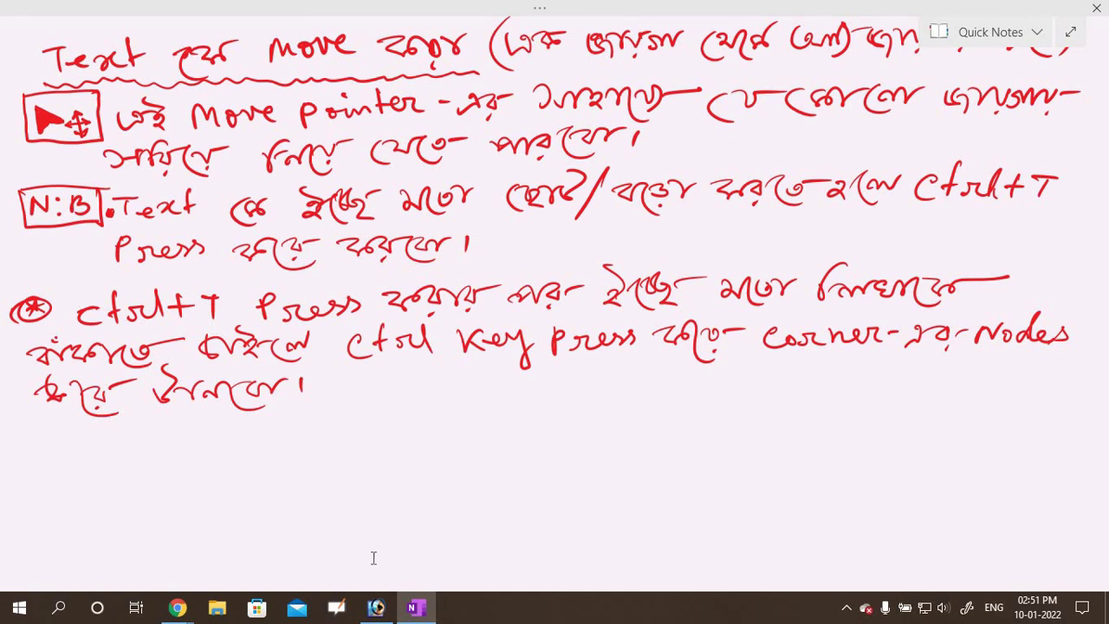
Scale the slanted text down to about 72.4% with Free Transform and apply it.
click(376, 607)
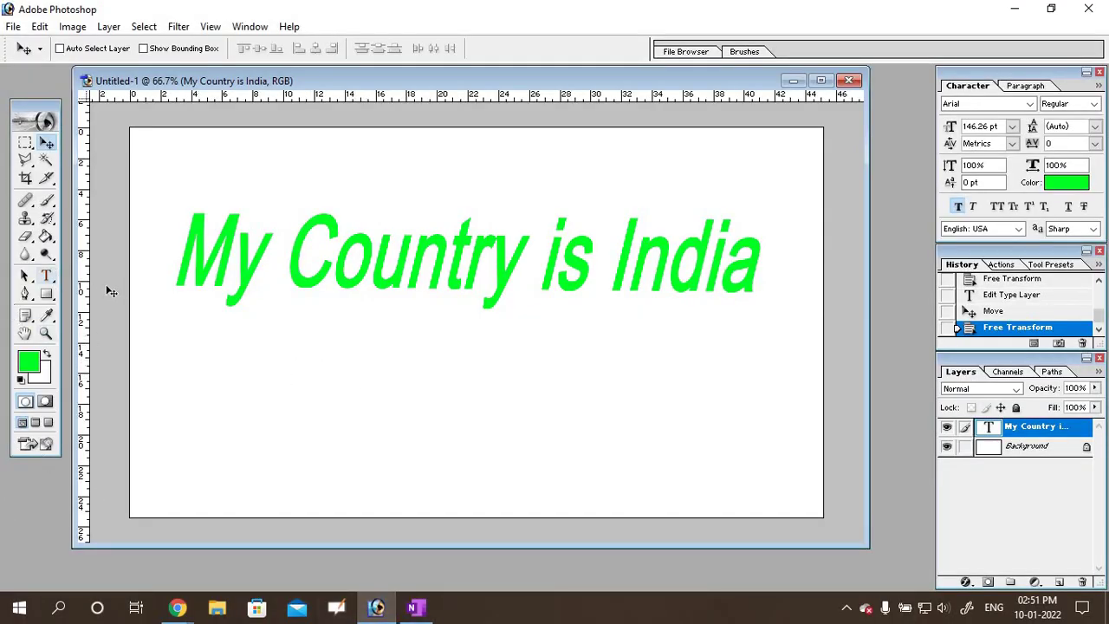
key(ctrl+t)
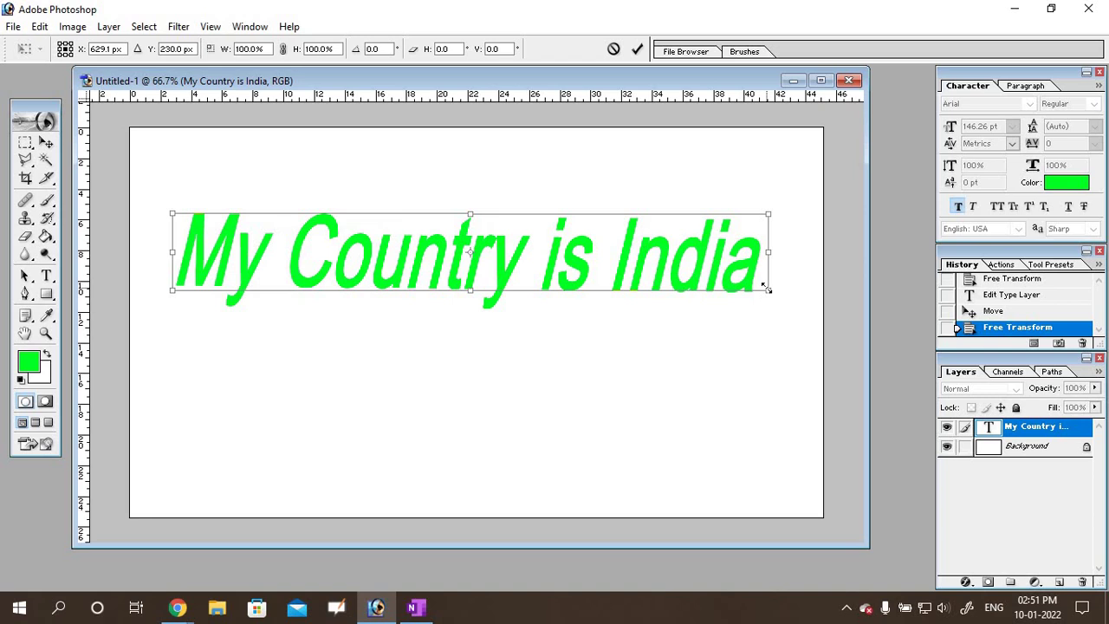
drag(766, 288, 574, 265)
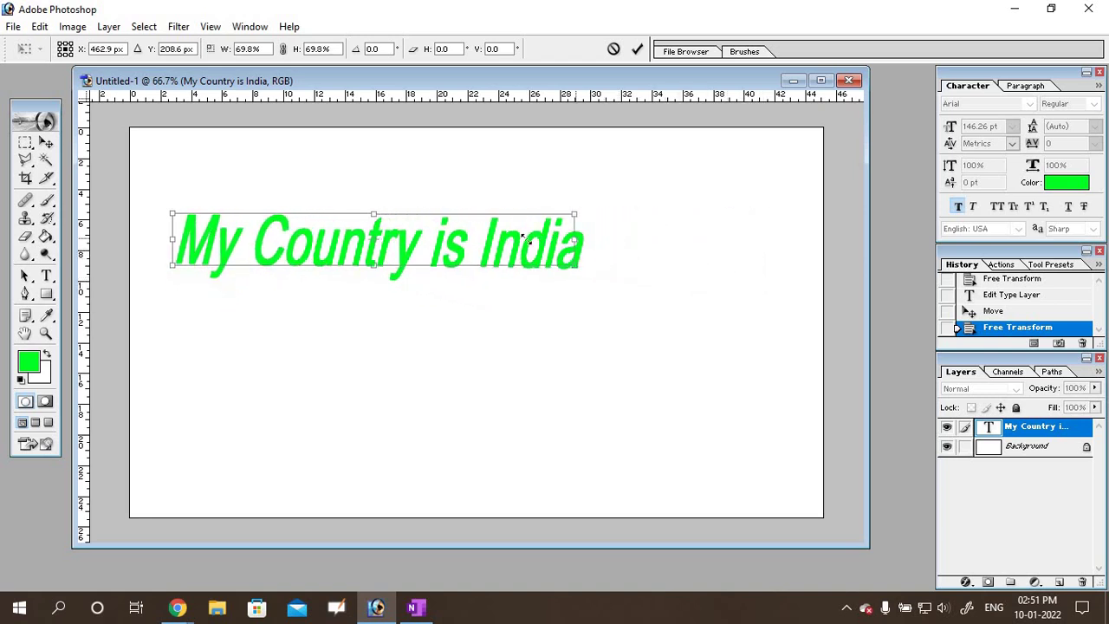
mouse_move(524, 238)
mouse_down()
mouse_move(558, 318)
mouse_move(639, 329)
mouse_move(595, 315)
mouse_up()
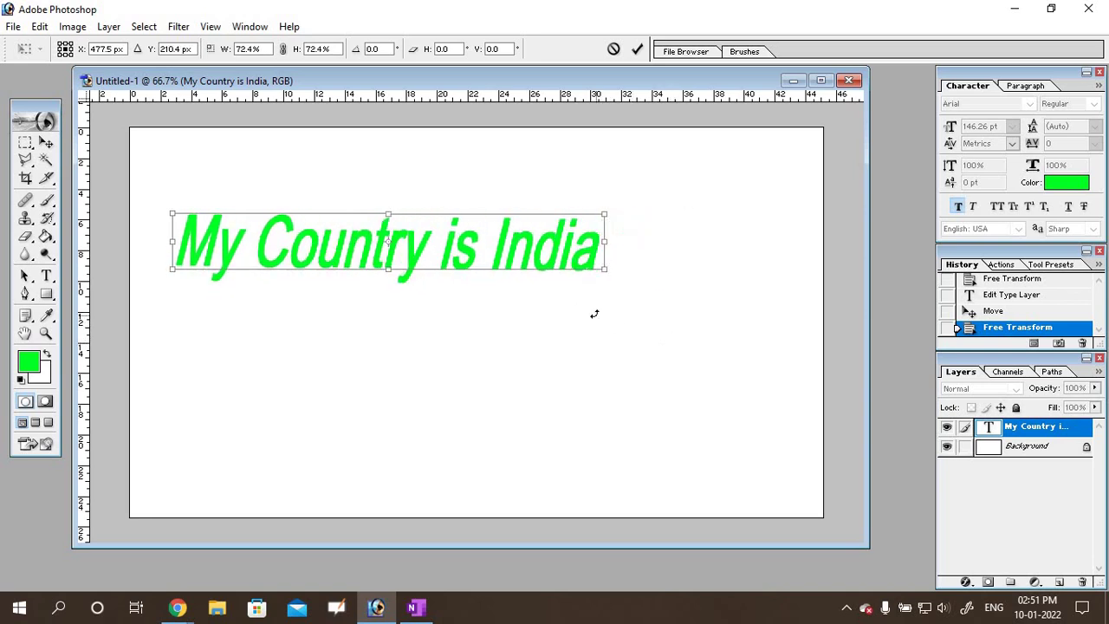
key(Return)
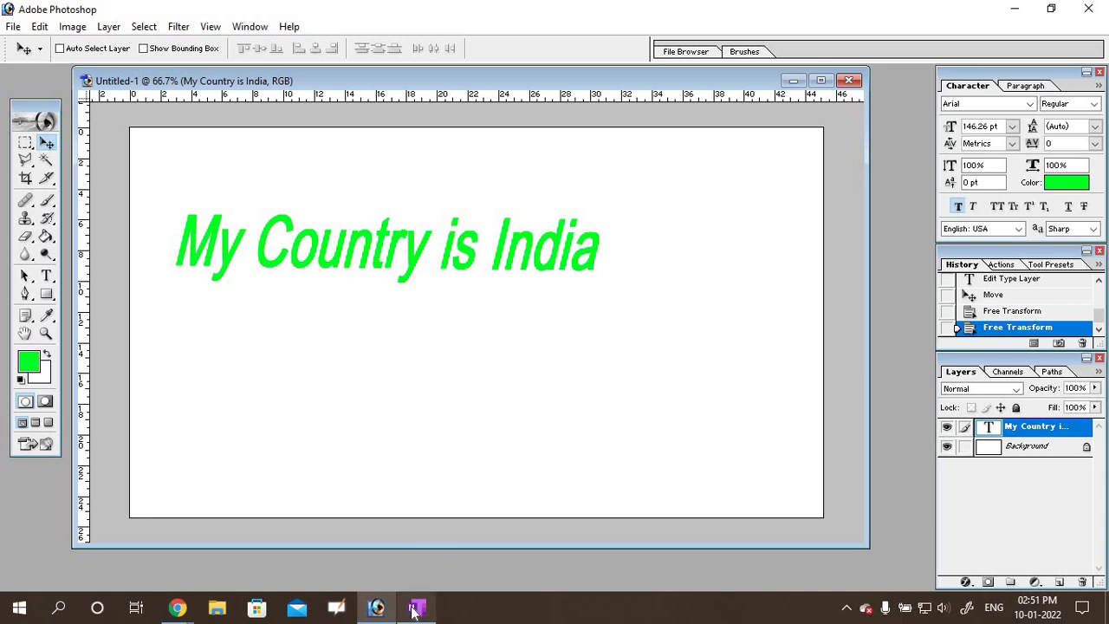
click(373, 612)
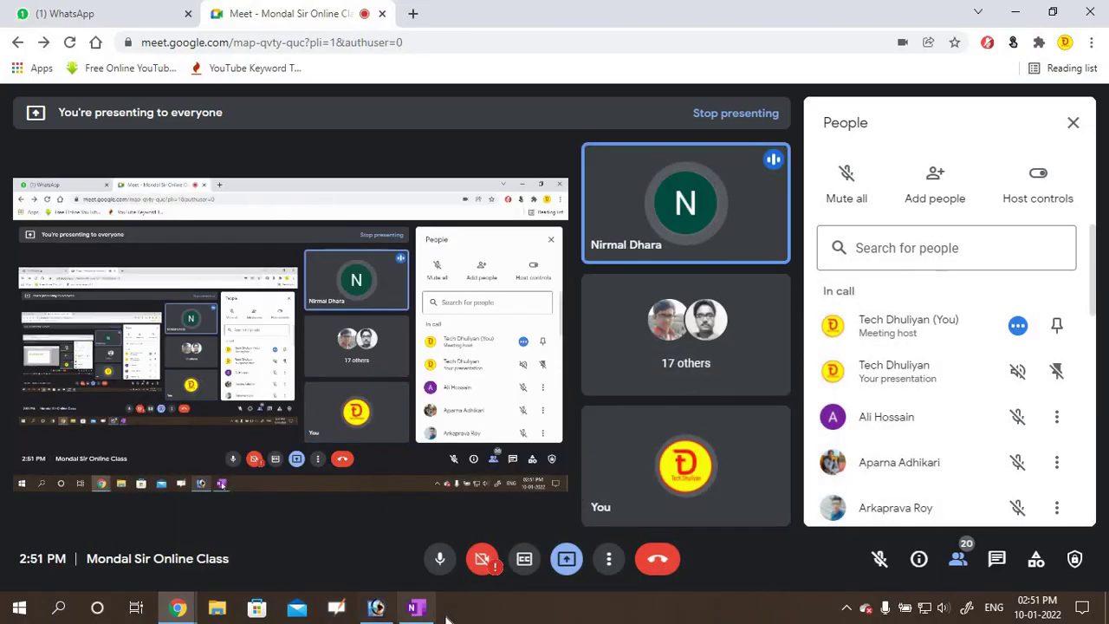
click(377, 606)
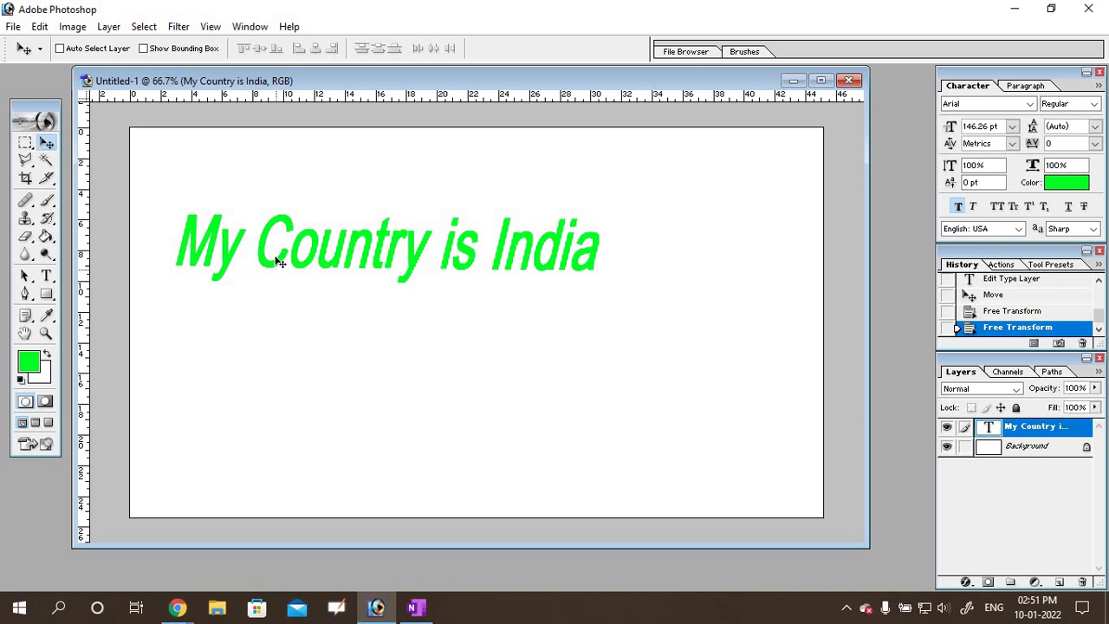
Drag the slanted green text a little further right and lower on the canvas.
drag(307, 266, 324, 248)
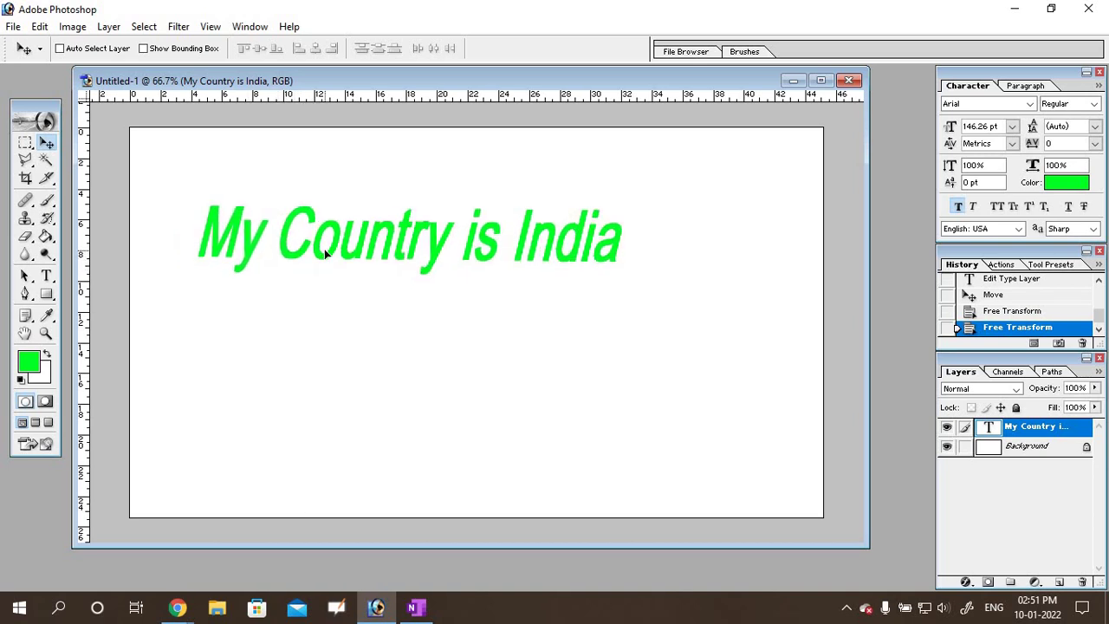
drag(324, 249, 334, 235)
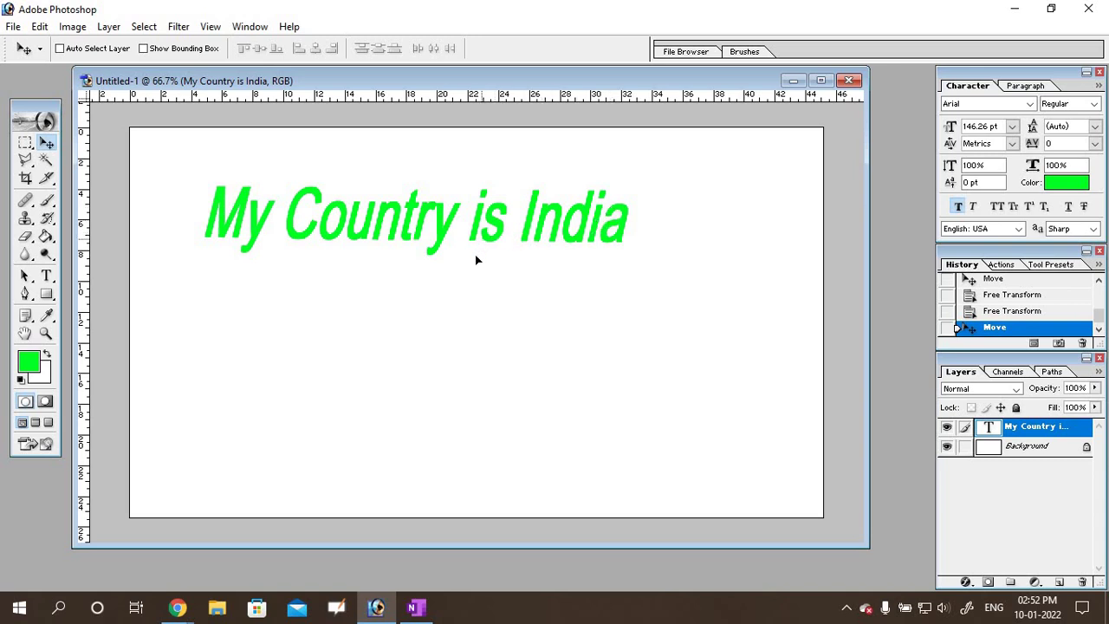
drag(476, 257, 492, 271)
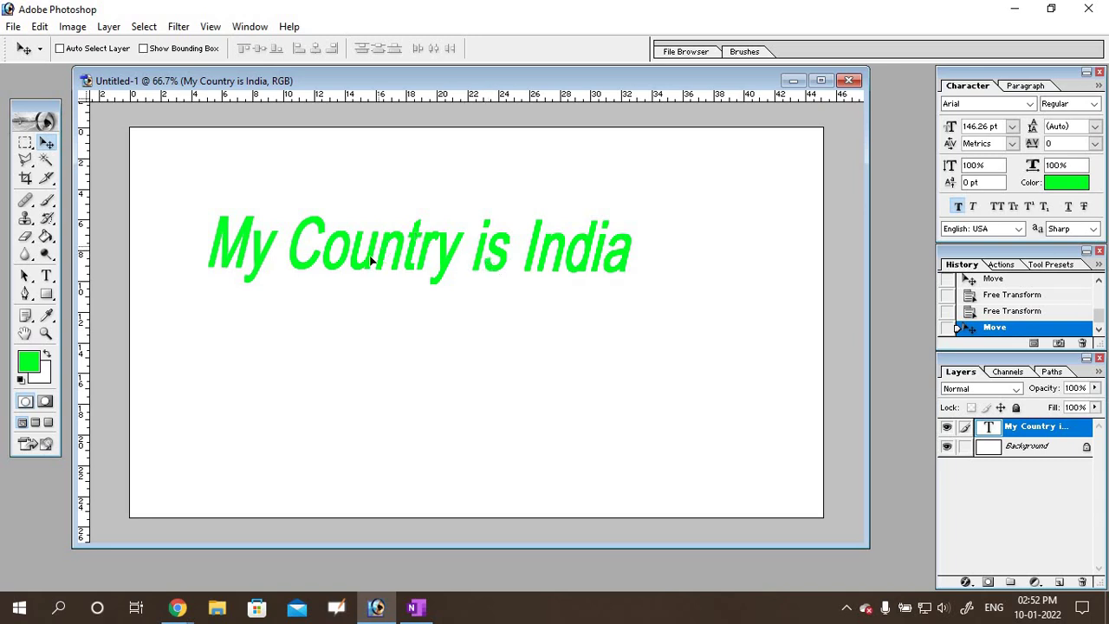
drag(379, 259, 390, 269)
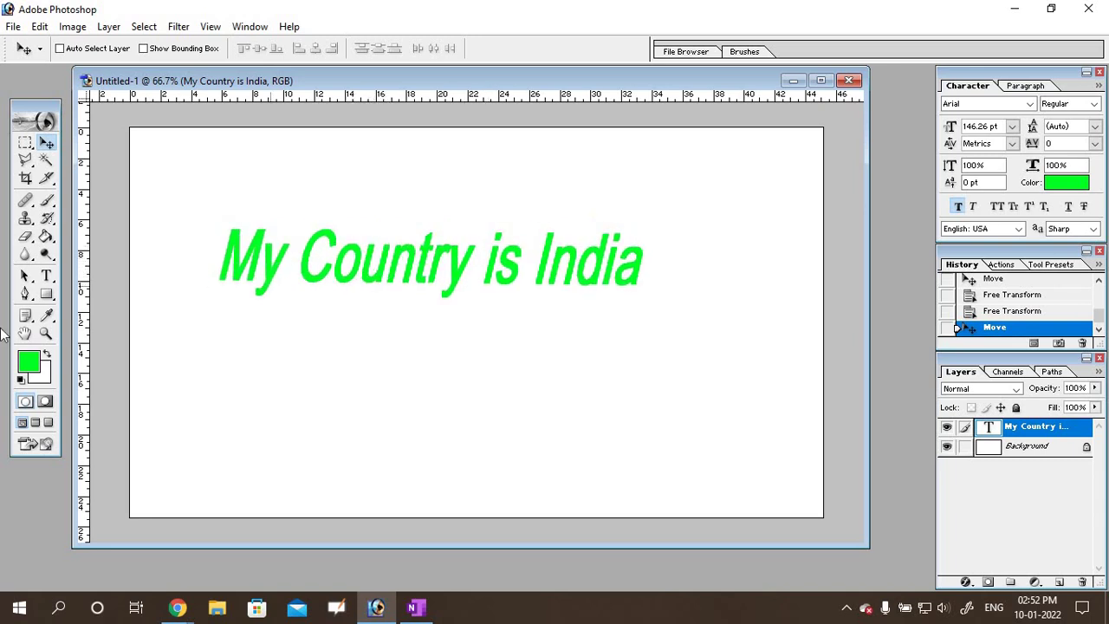
click(46, 276)
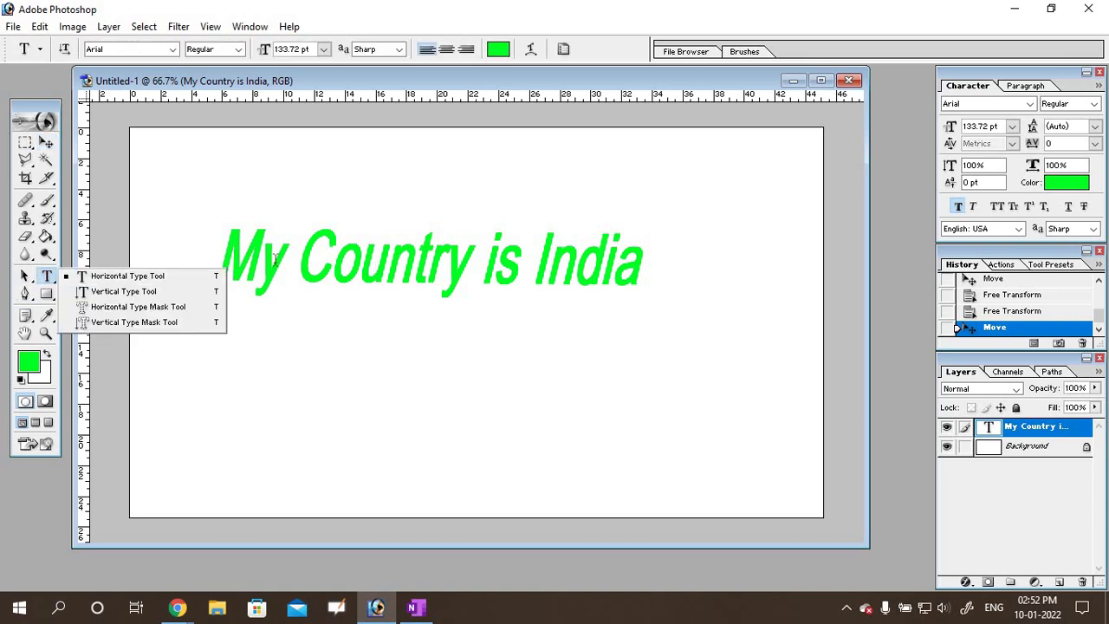
Commit the text edit, then skew the bottom-left corner so the green text stands upright at ~110% height.
drag(286, 260, 650, 264)
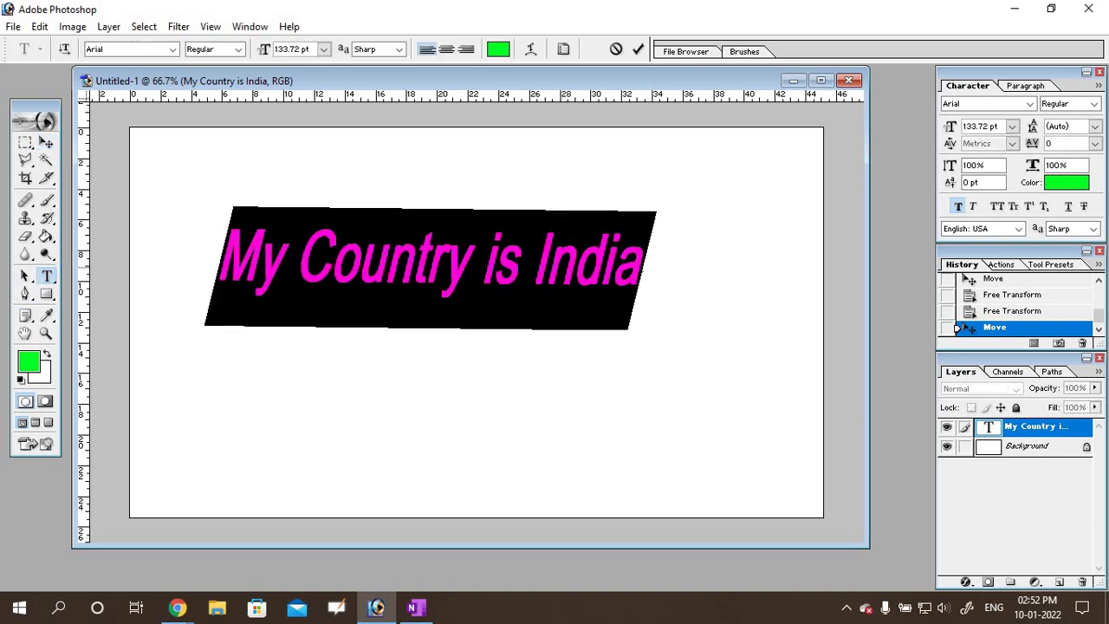
click(336, 260)
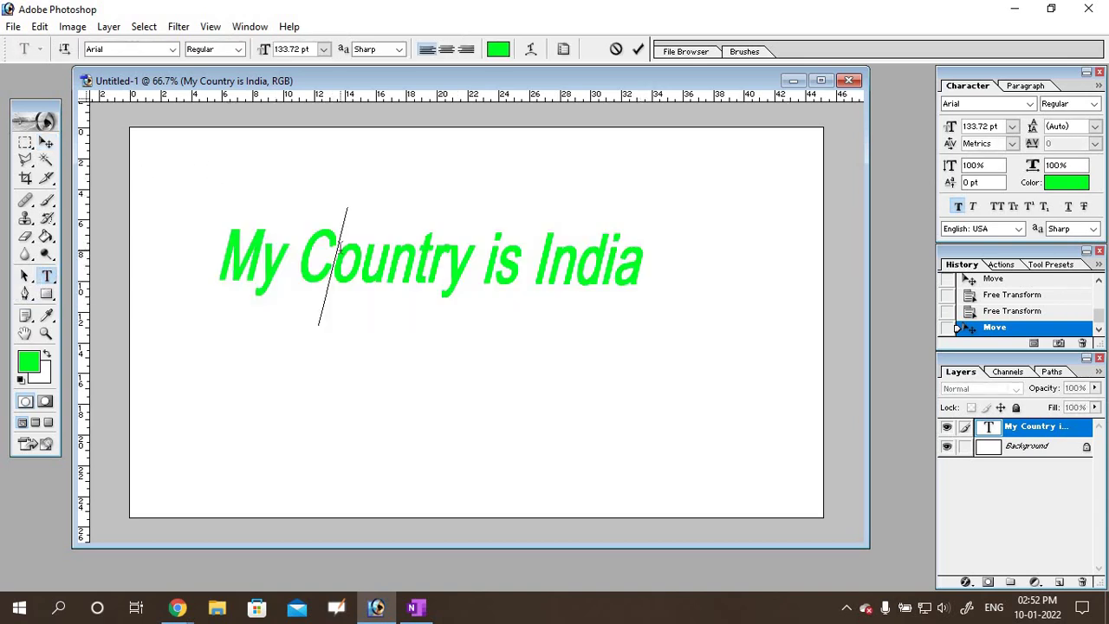
click(46, 143)
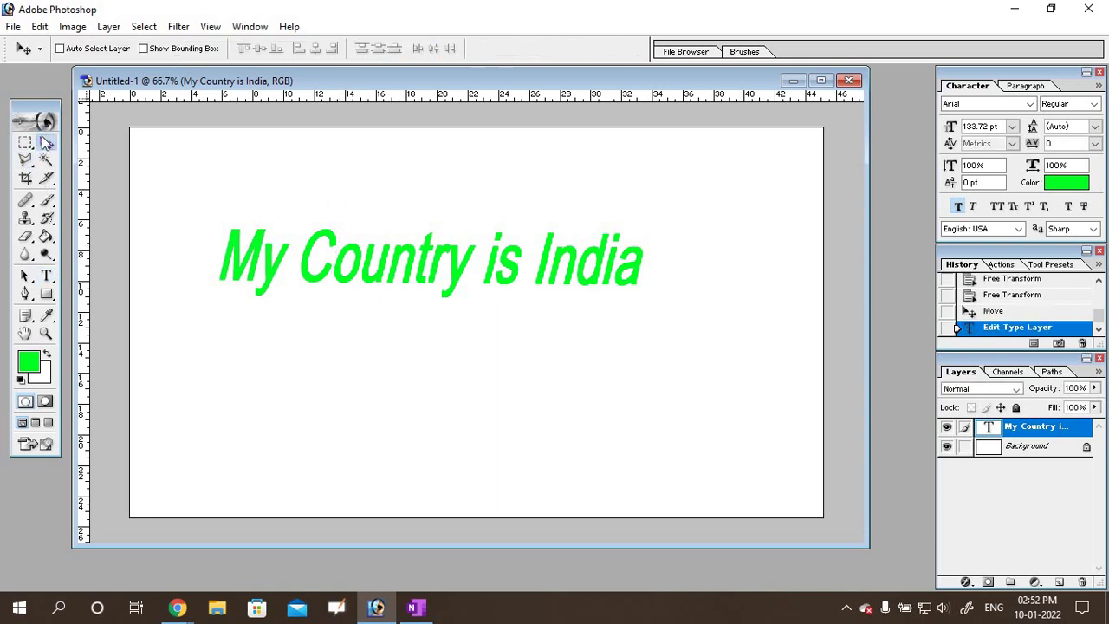
key(ctrl+t)
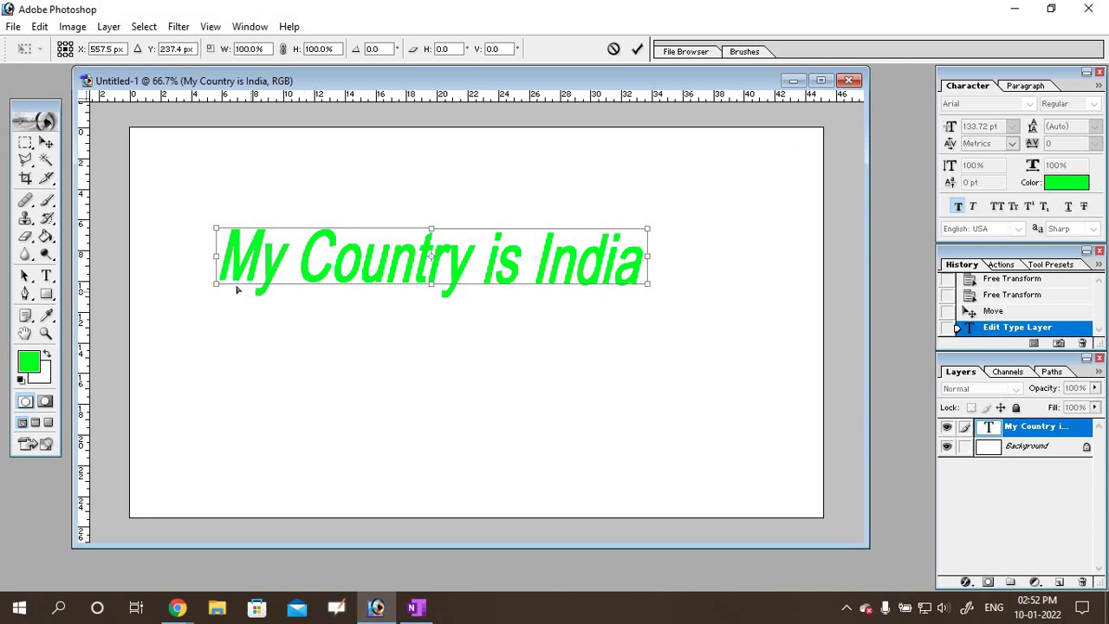
mouse_move(216, 283)
mouse_down()
mouse_move(240, 295)
mouse_move(231, 292)
mouse_up()
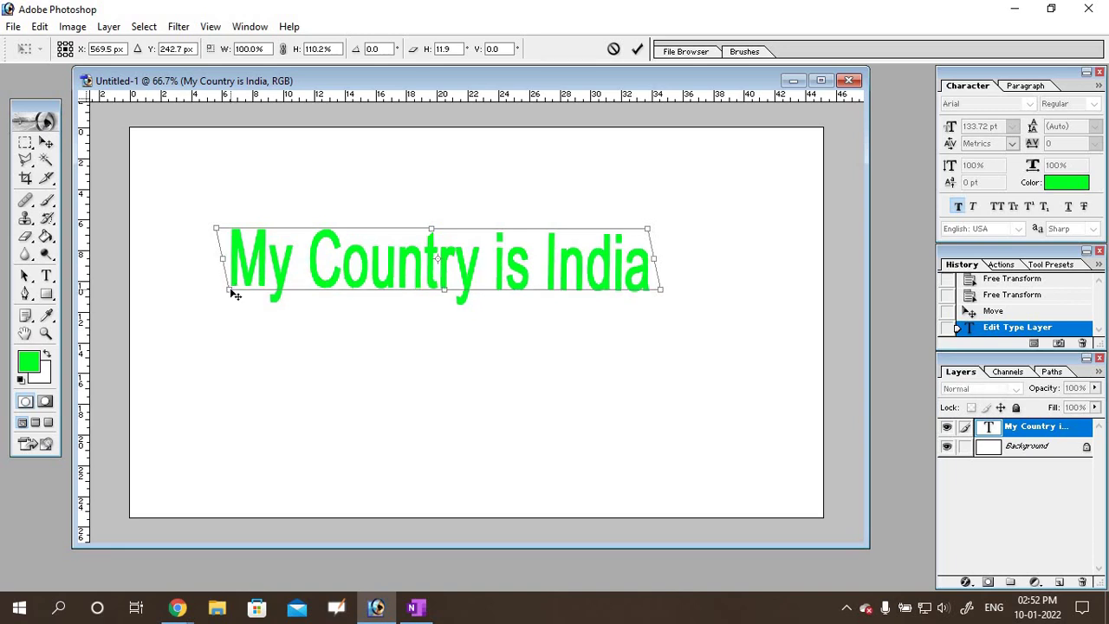
key(Return)
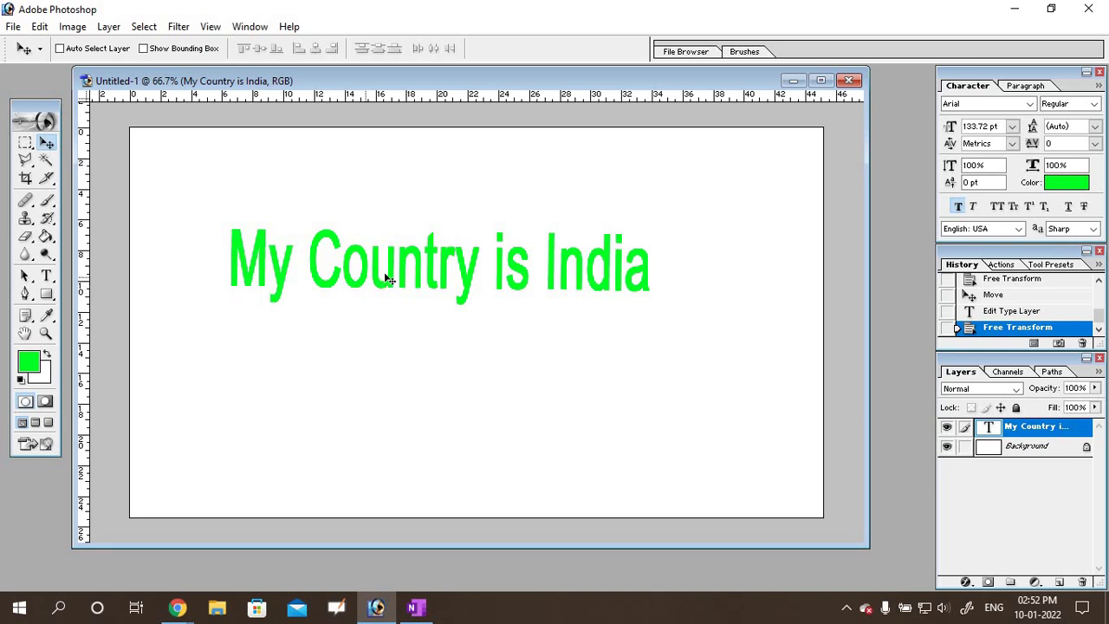
Drag the green text layer a few times, shifting it slightly right within the upper canvas.
drag(384, 276, 382, 265)
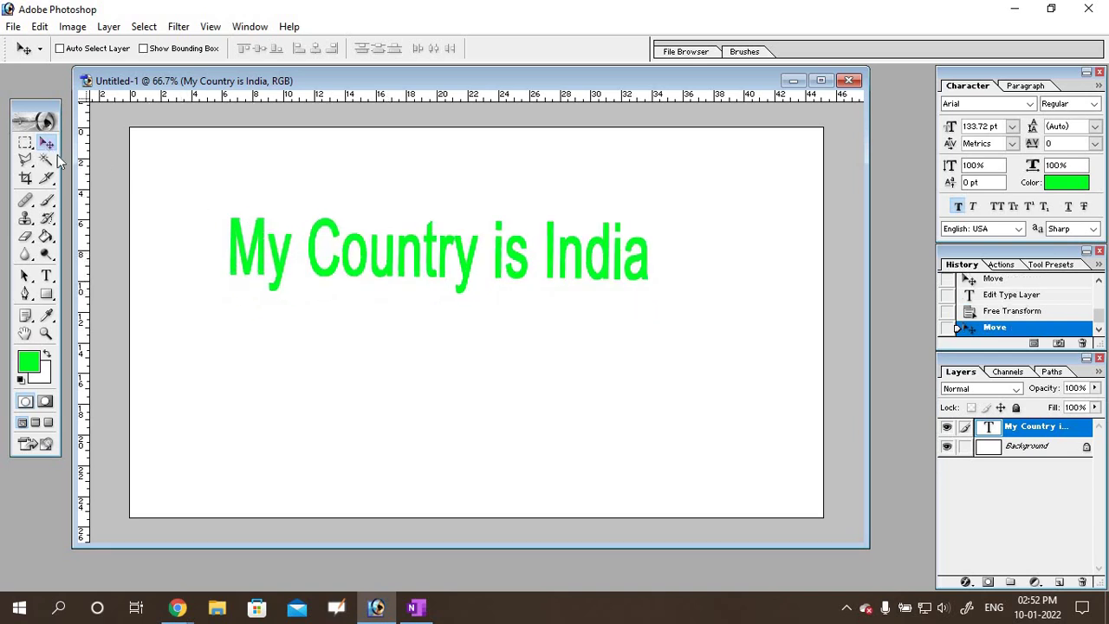
drag(308, 245, 265, 262)
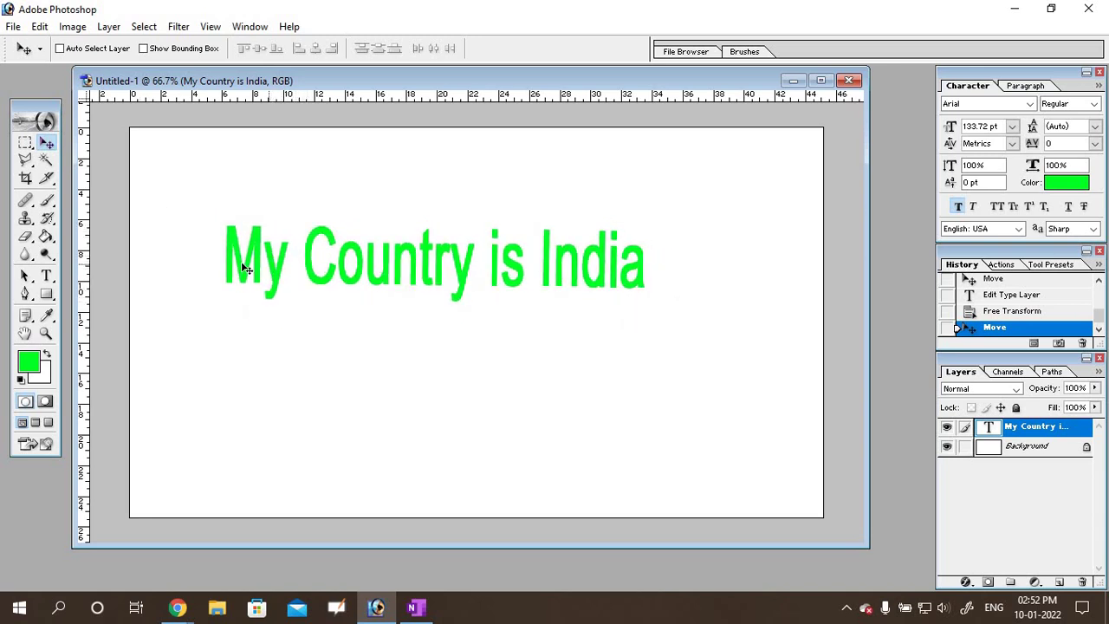
mouse_move(502, 254)
mouse_down()
mouse_move(550, 251)
mouse_move(573, 290)
mouse_up()
drag(534, 262, 527, 270)
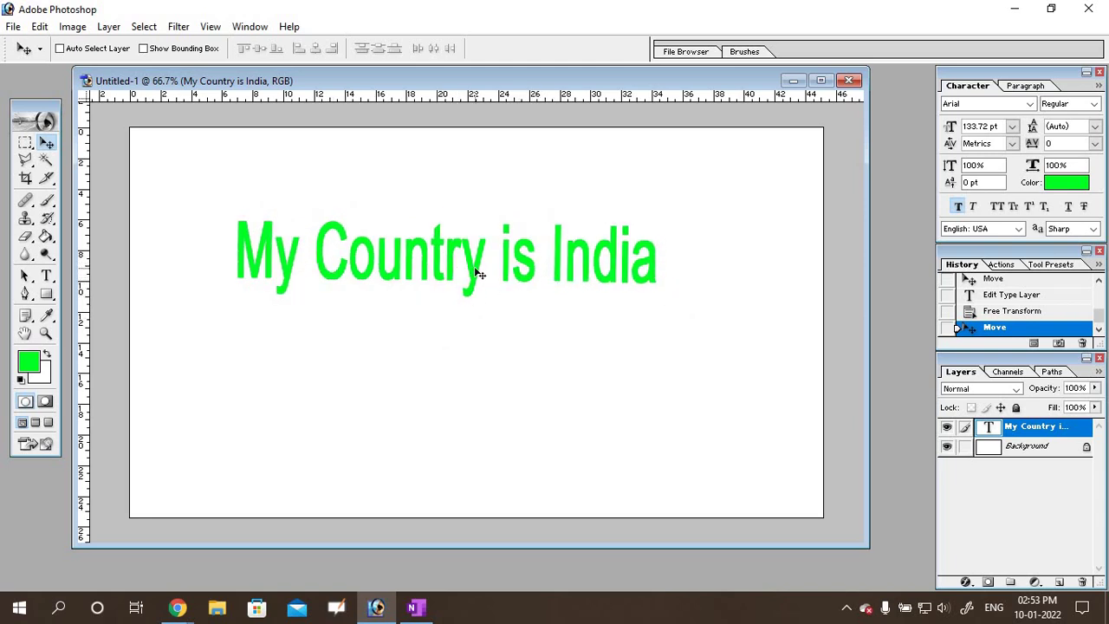
Select 'Country' with the Horizontal Type Tool and set it to Arial Italic.
click(47, 279)
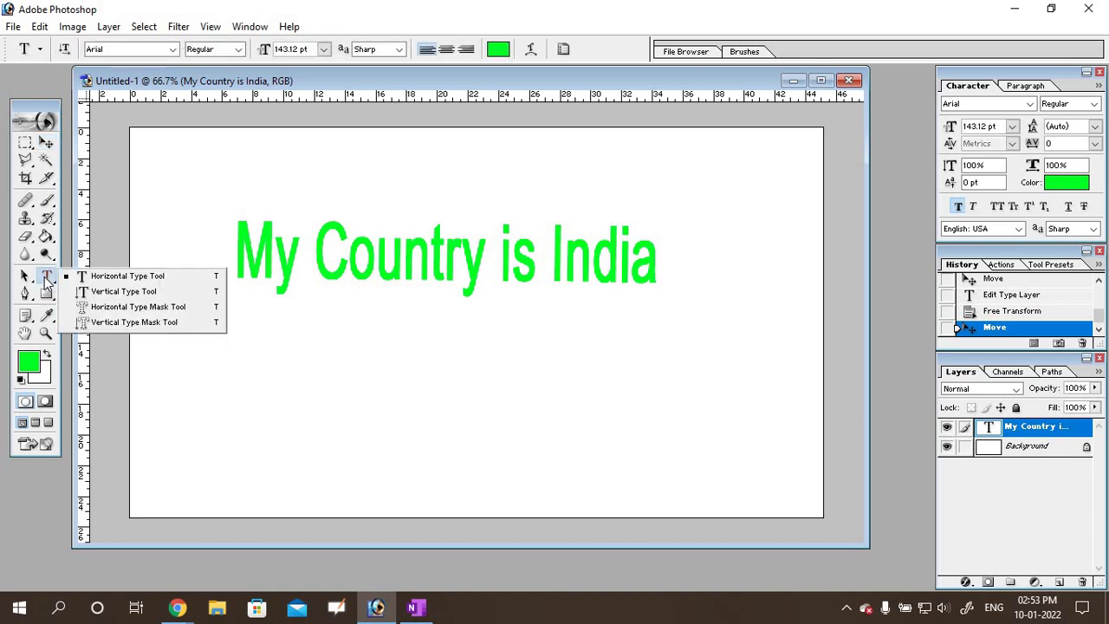
click(87, 277)
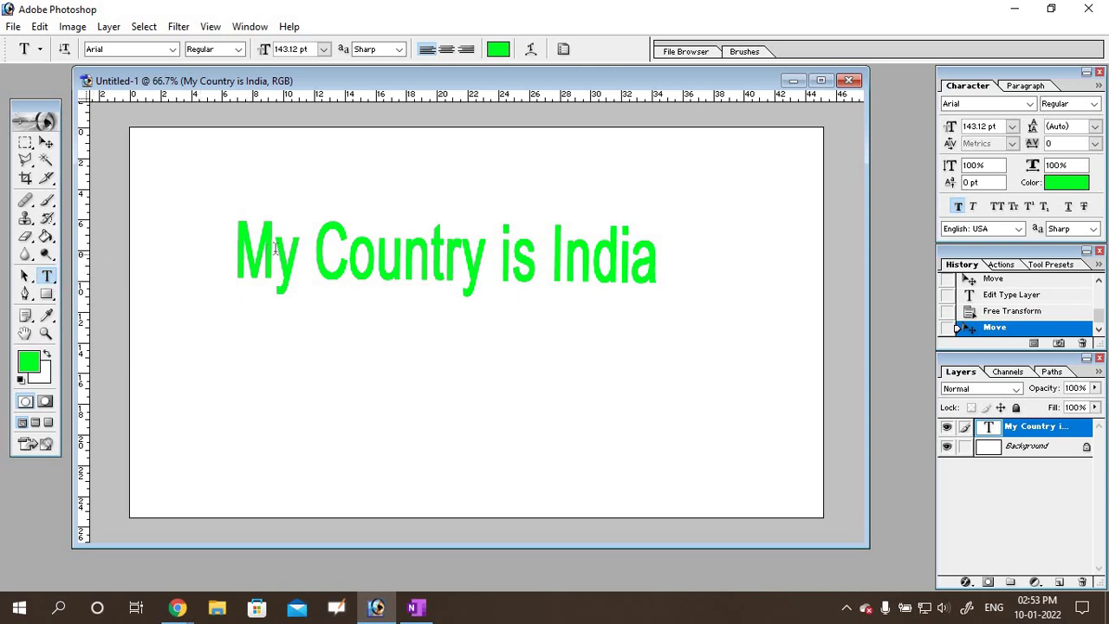
drag(314, 252, 488, 258)
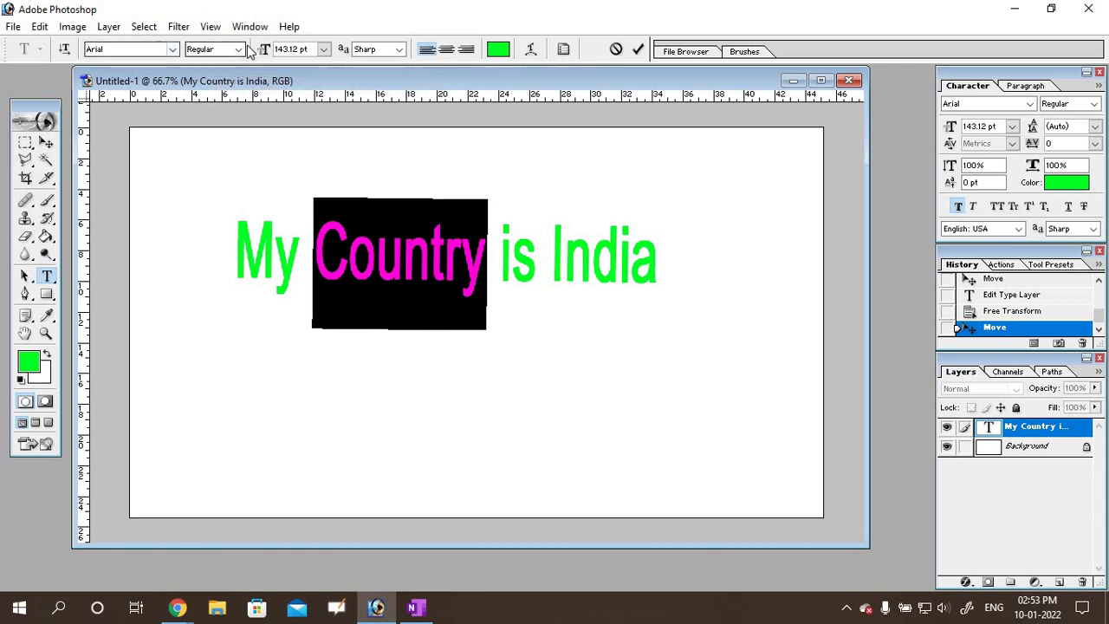
click(240, 50)
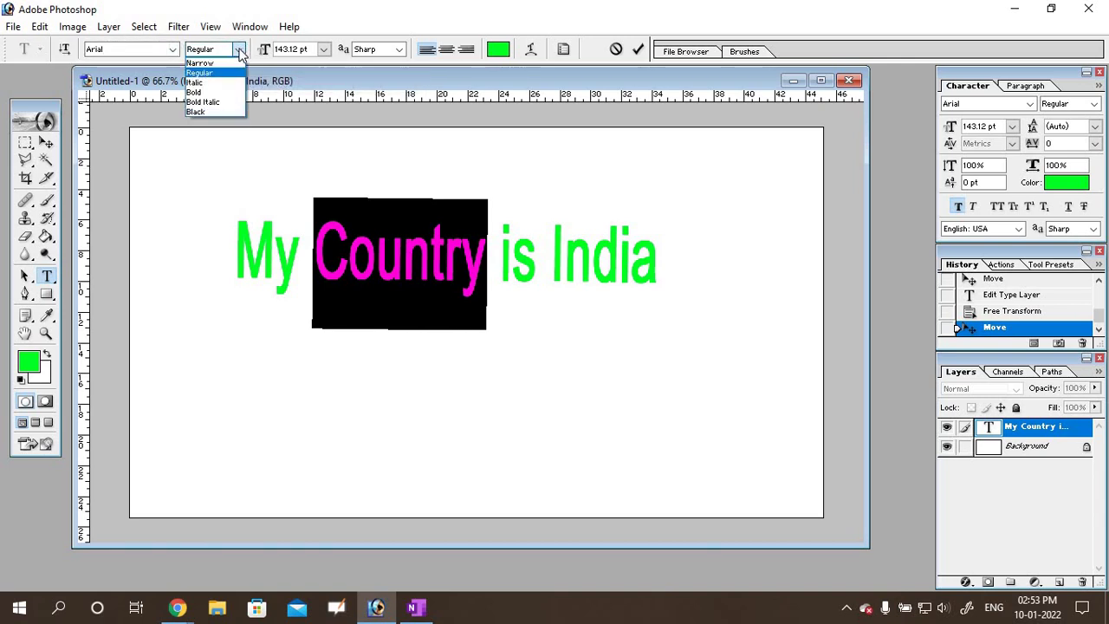
click(240, 49)
click(241, 50)
click(195, 83)
click(374, 267)
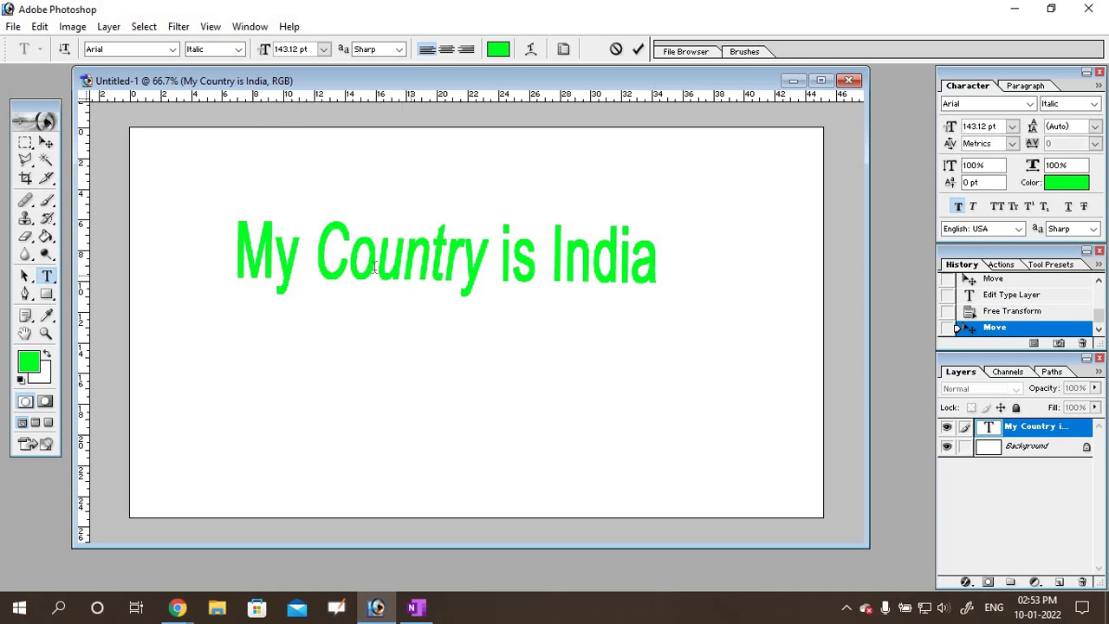
Reselect 'Country' and change its font style to Bold Italic.
click(338, 247)
drag(324, 249, 482, 270)
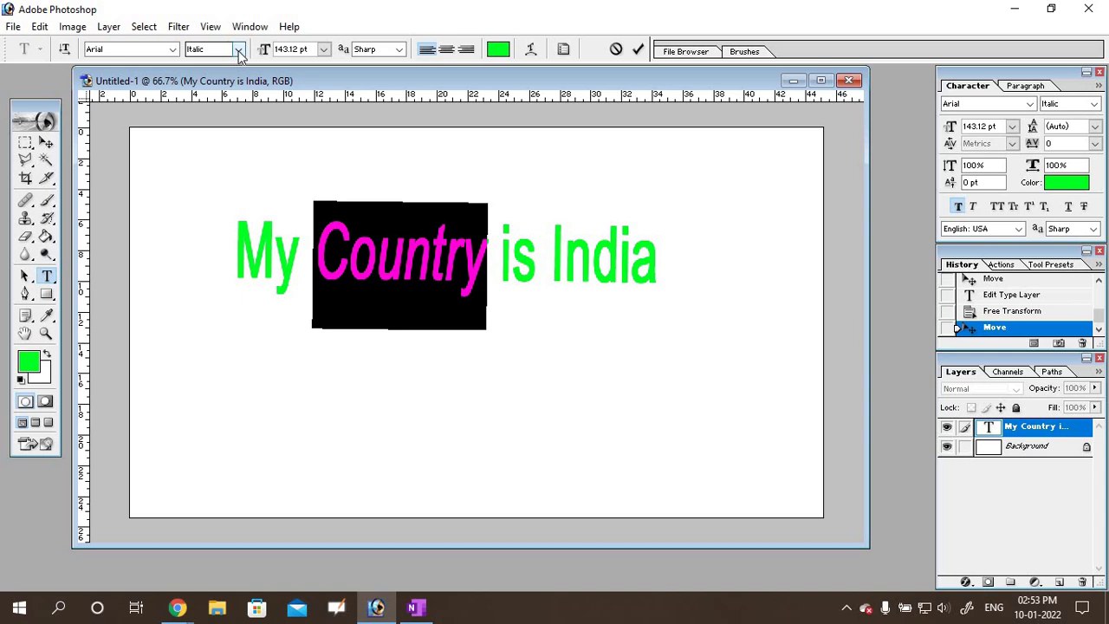
click(239, 54)
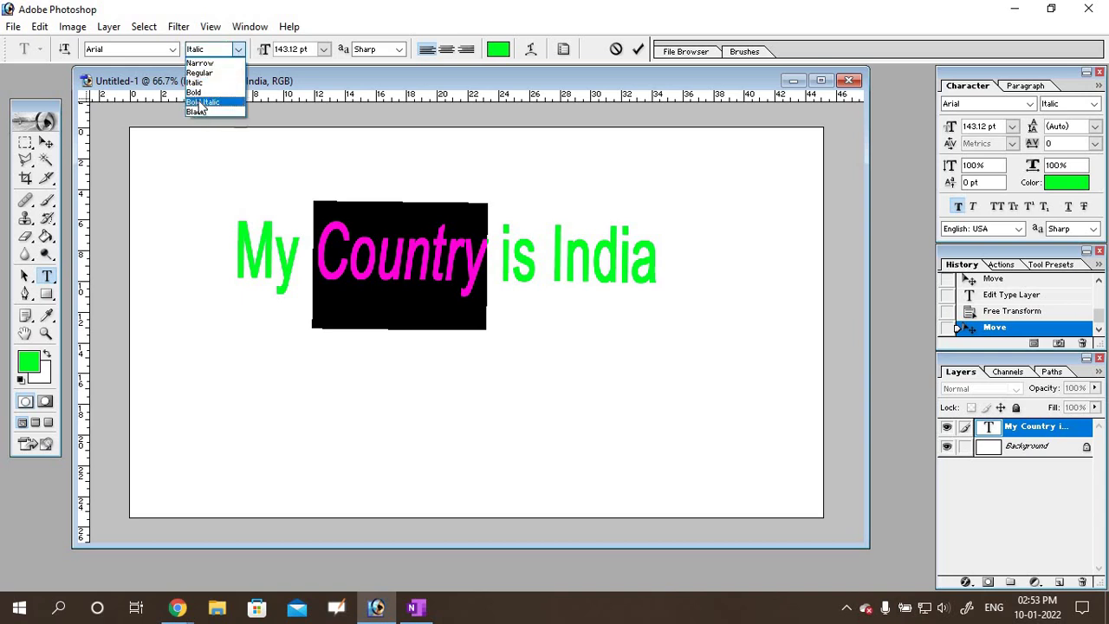
click(200, 102)
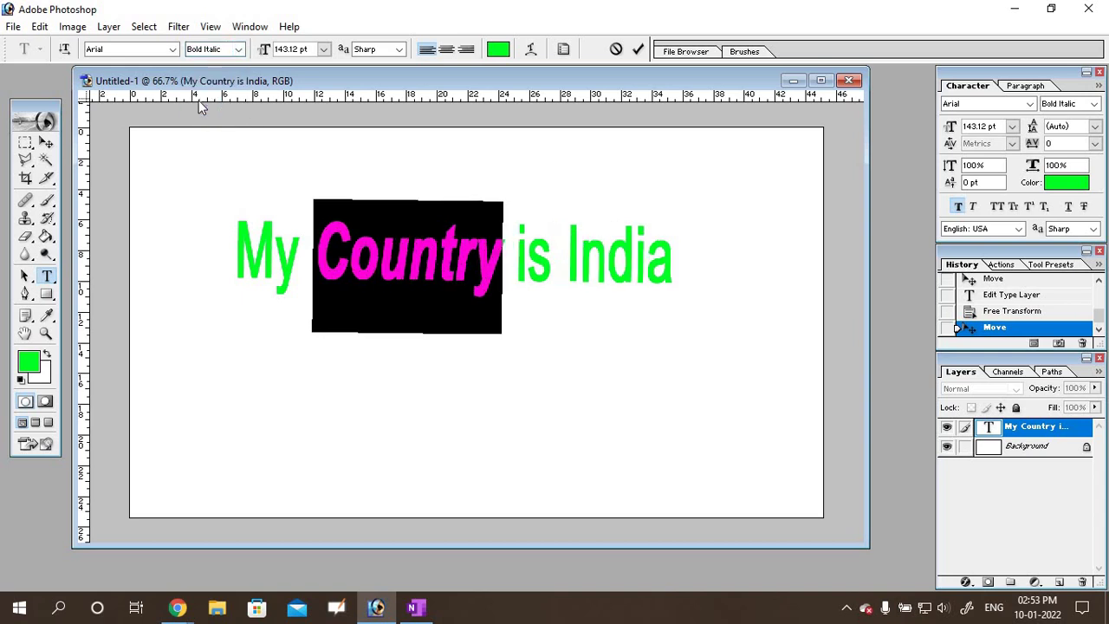
click(567, 266)
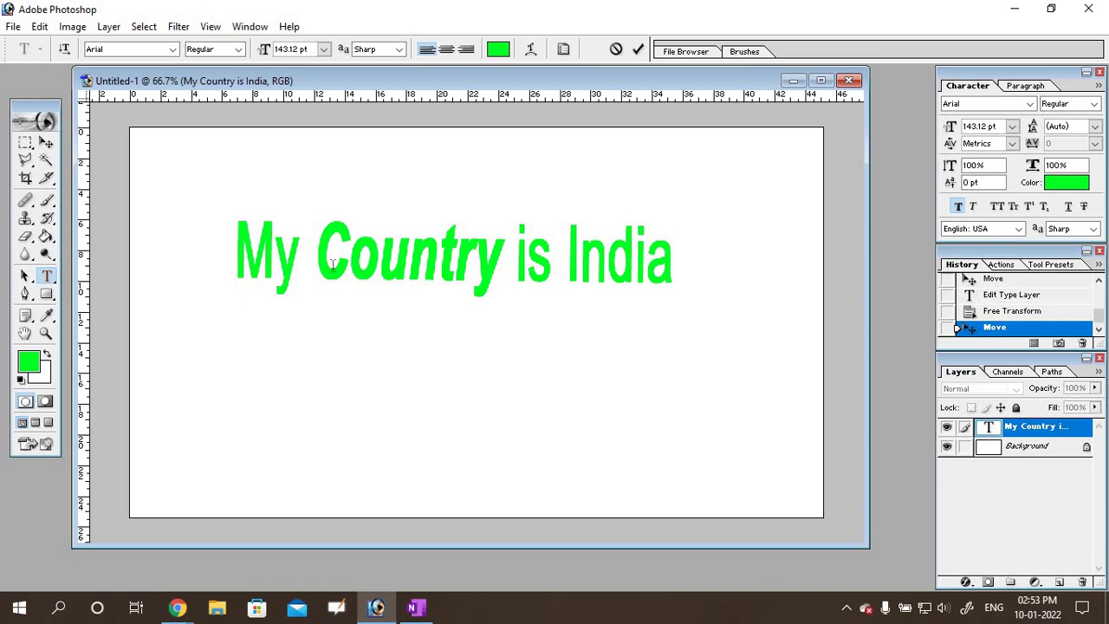
Select the whole line, try Bold Italic on it, then revert it to Regular.
click(363, 253)
drag(274, 251, 405, 253)
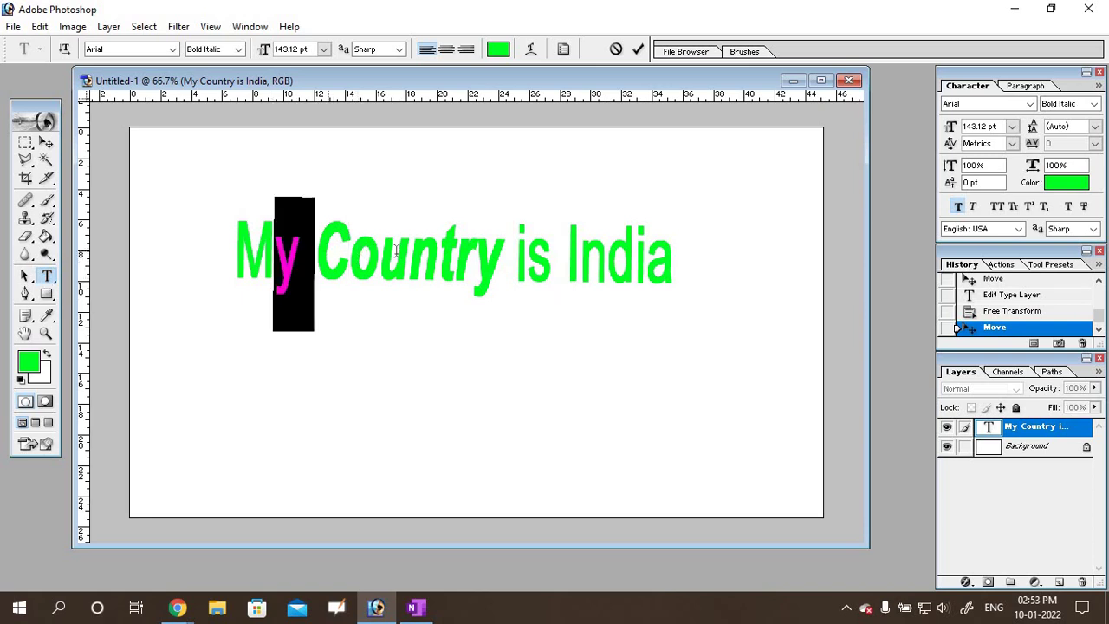
click(407, 254)
mouse_move(314, 254)
mouse_down()
mouse_move(529, 253)
mouse_move(503, 251)
mouse_up()
click(455, 256)
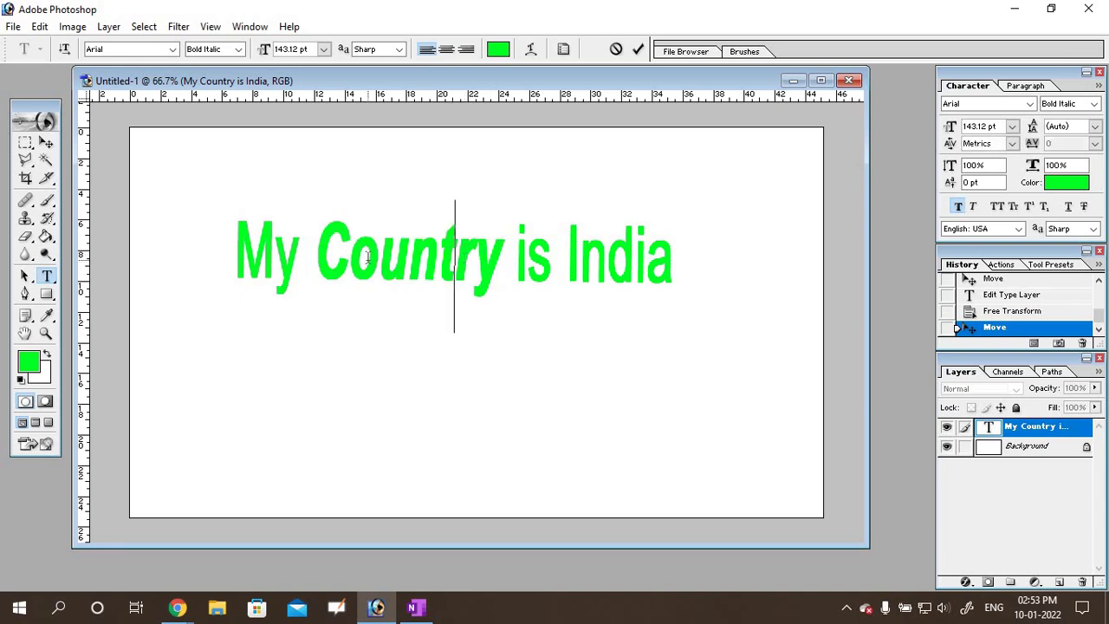
drag(236, 247, 712, 236)
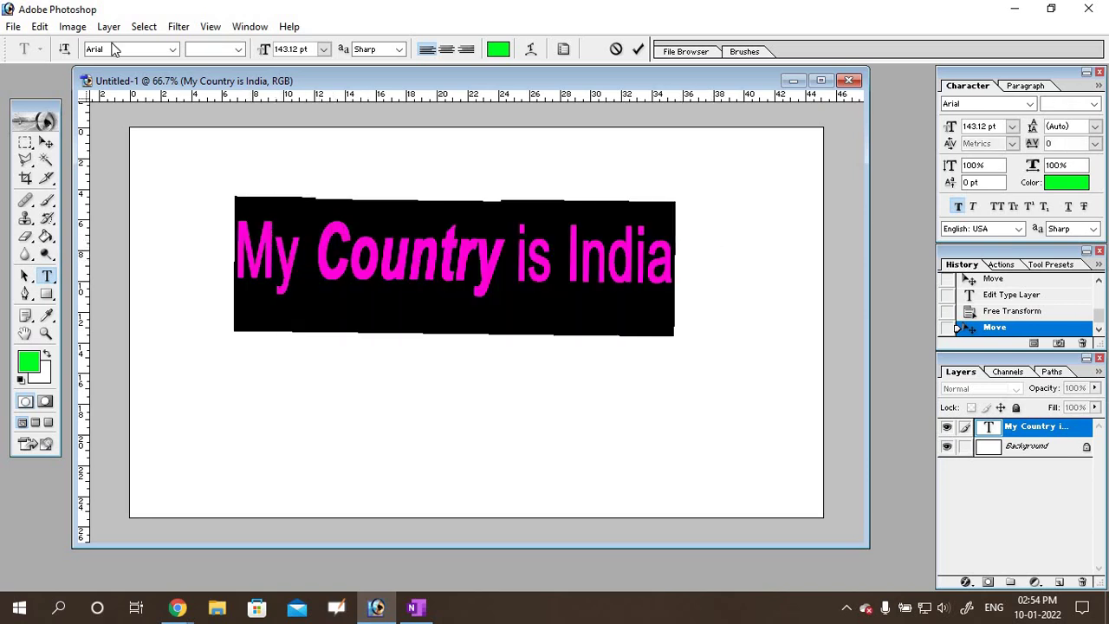
click(239, 50)
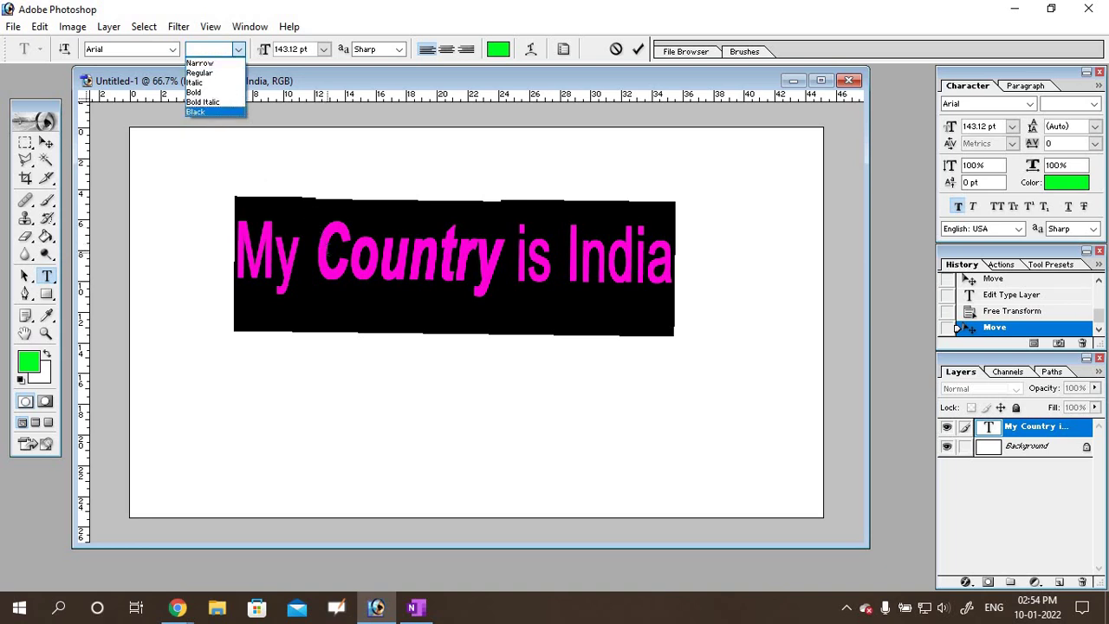
click(203, 101)
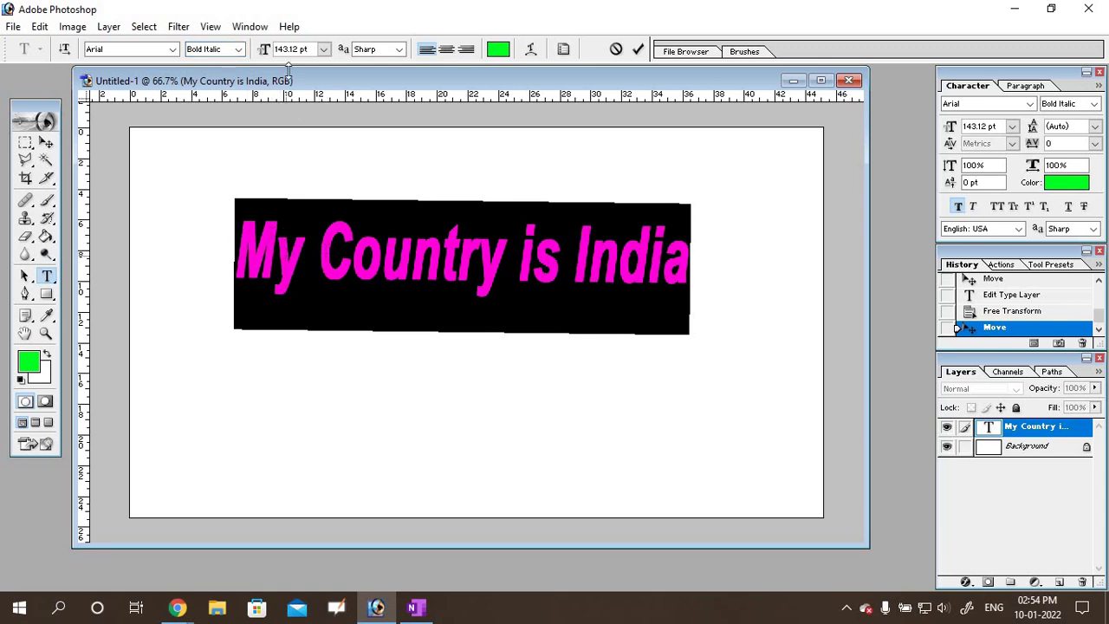
click(237, 50)
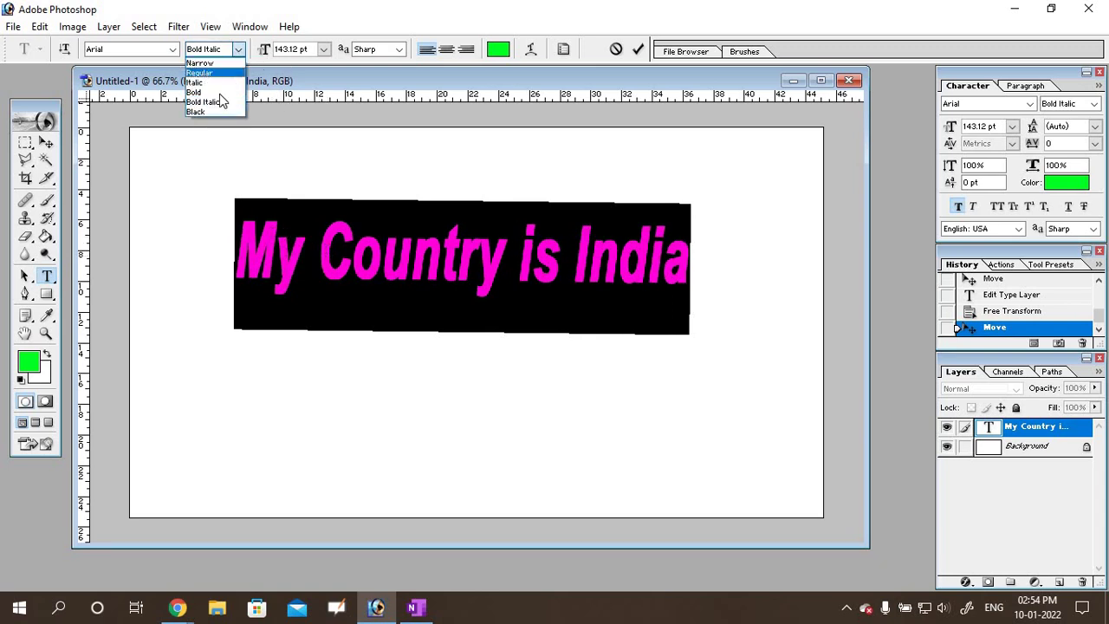
click(200, 73)
click(342, 259)
Set only the word 'Country' to upright Arial Bold.
double_click(364, 251)
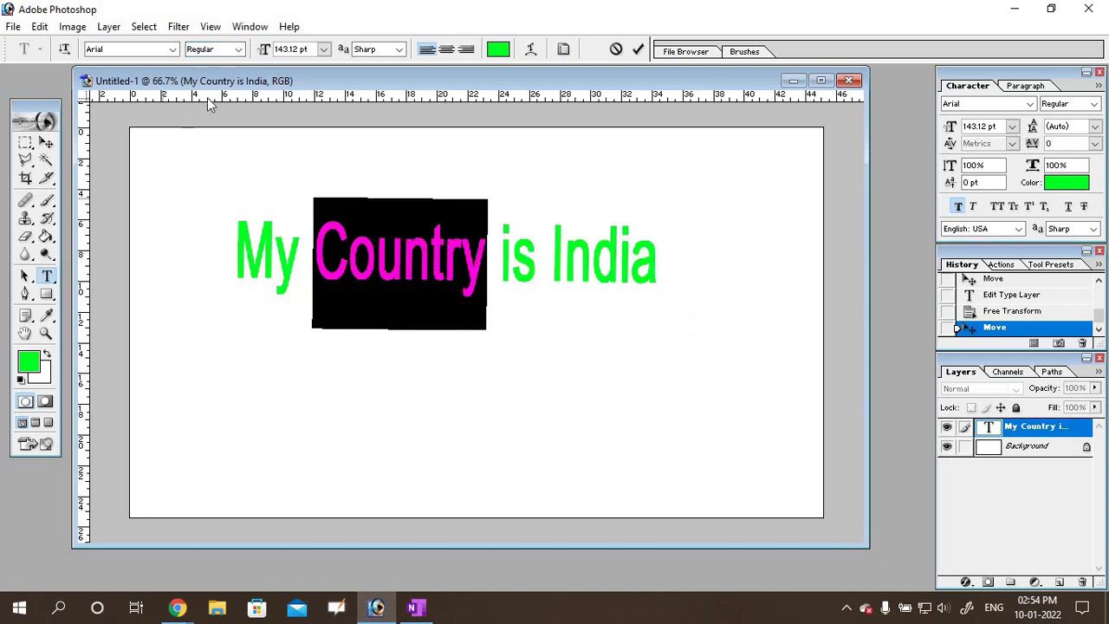
click(238, 49)
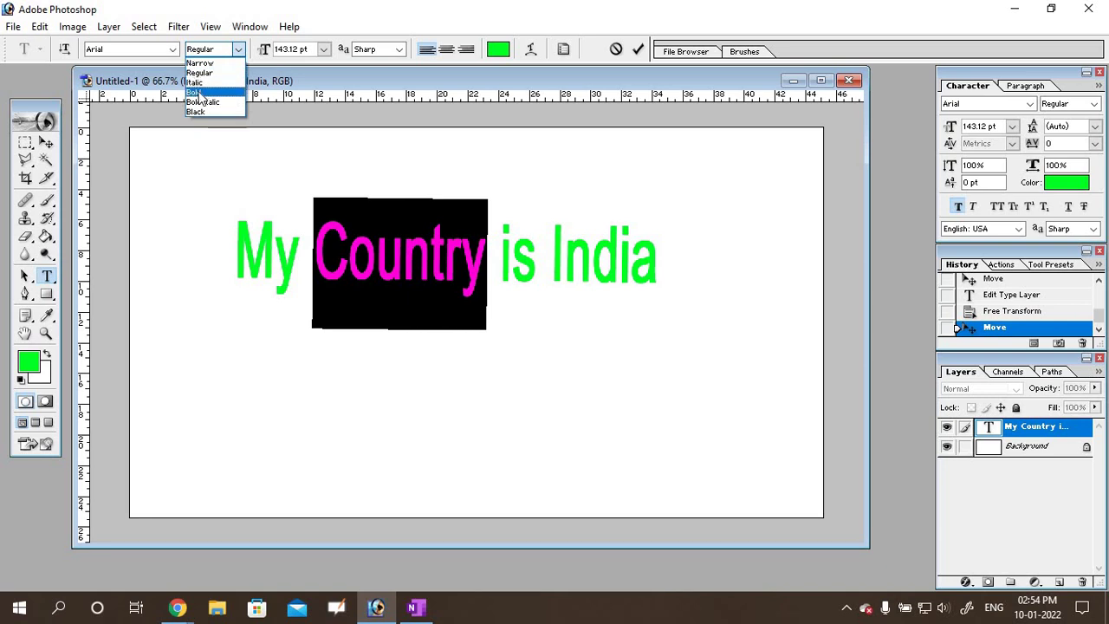
click(200, 93)
click(200, 93)
click(436, 257)
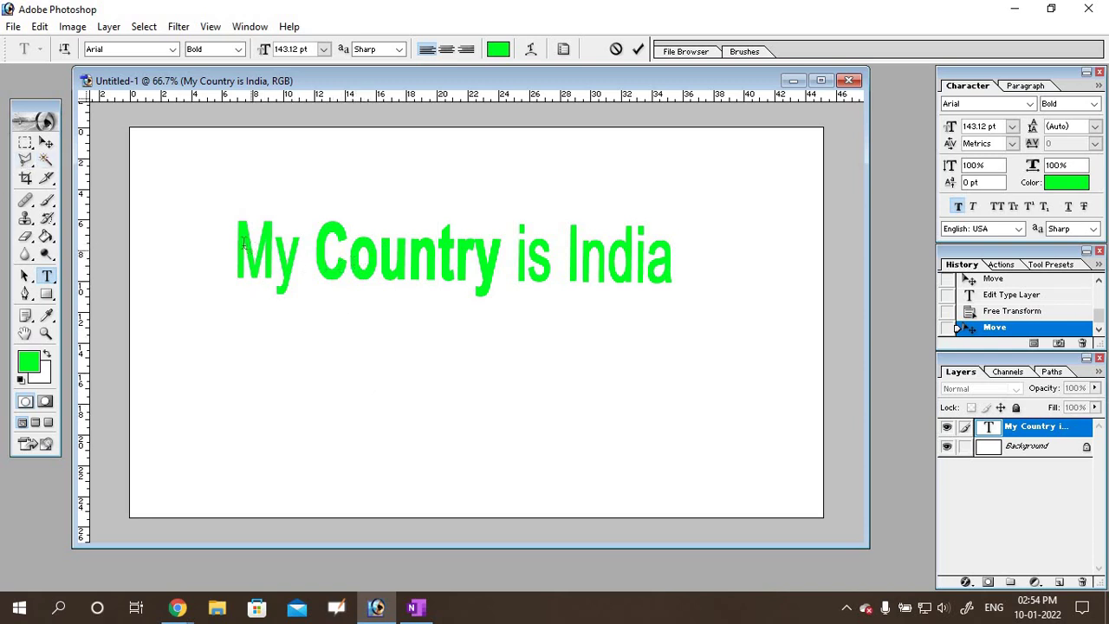
Select the whole 'My Country is India' line and set its text colour to red FF0000.
drag(244, 243, 668, 243)
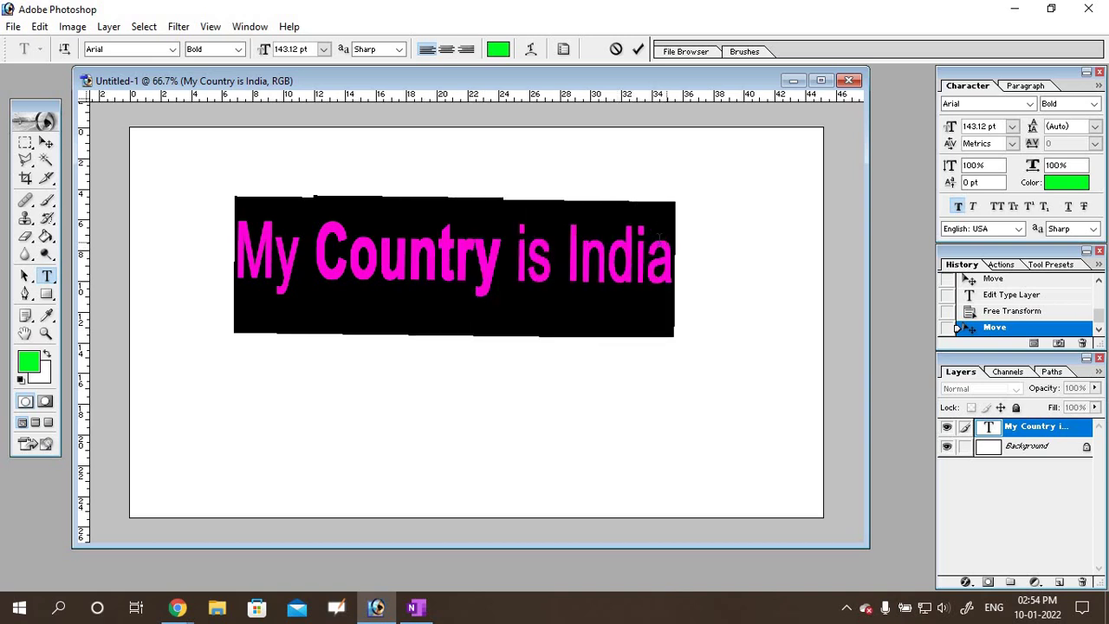
click(525, 260)
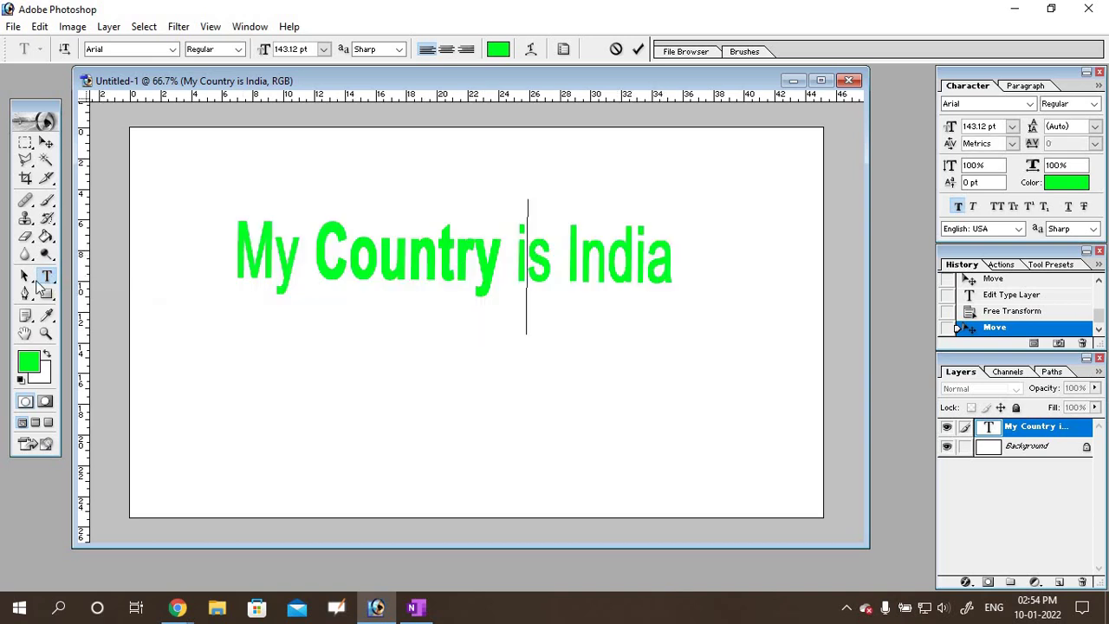
drag(236, 252, 675, 257)
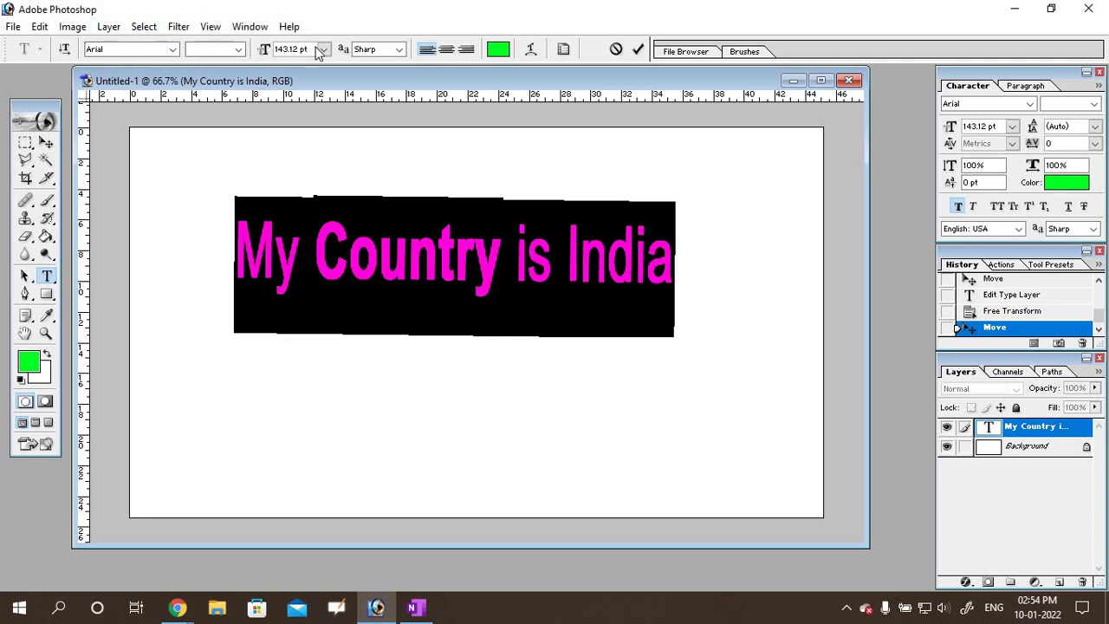
click(499, 50)
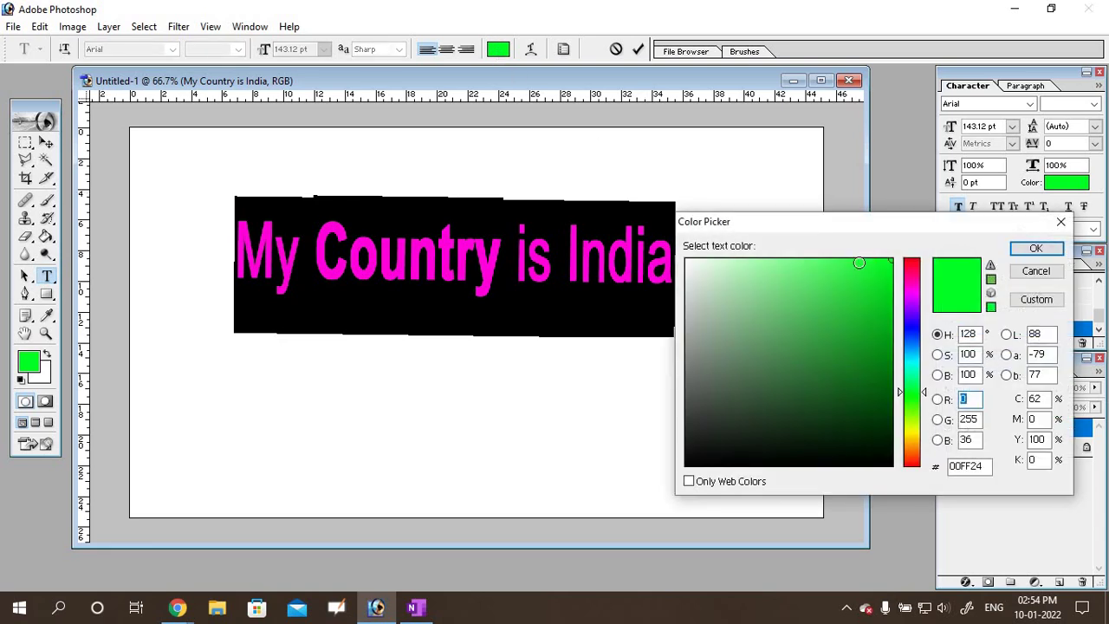
mouse_move(916, 298)
mouse_down()
mouse_move(912, 260)
mouse_move(896, 257)
mouse_up()
click(877, 274)
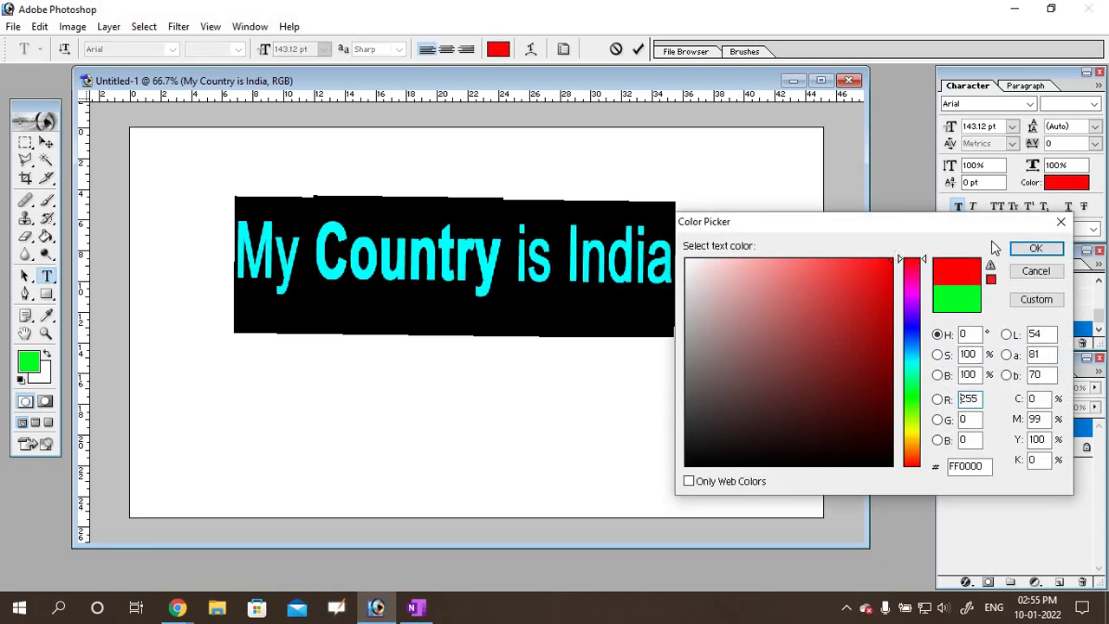
click(1036, 249)
click(556, 262)
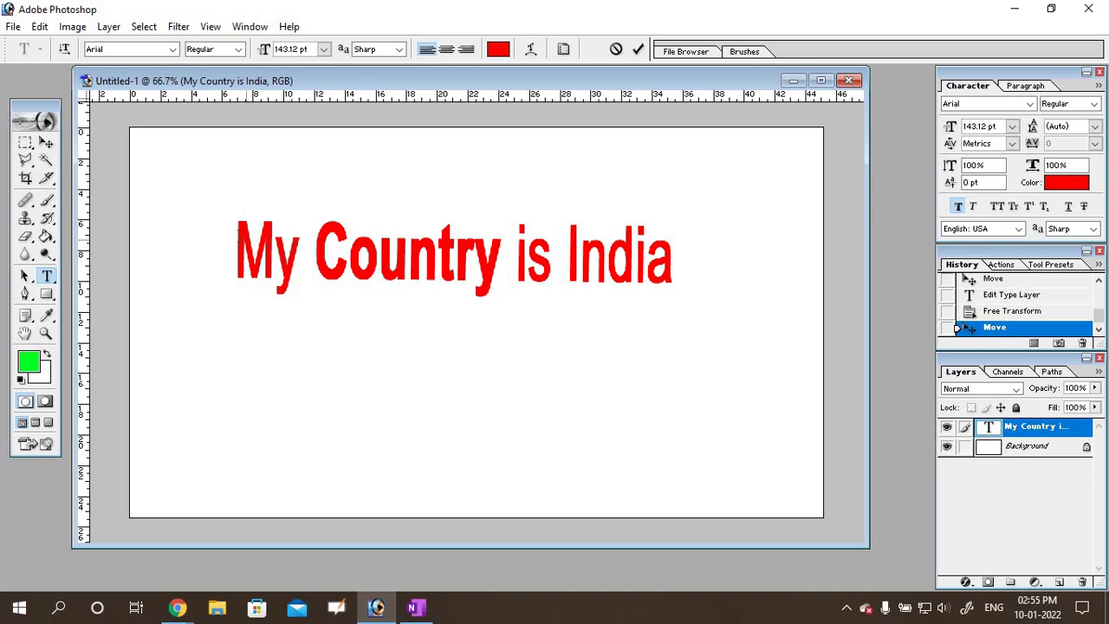
Select the whole line and change its text colour from red to blue 0012FF.
drag(236, 255, 678, 267)
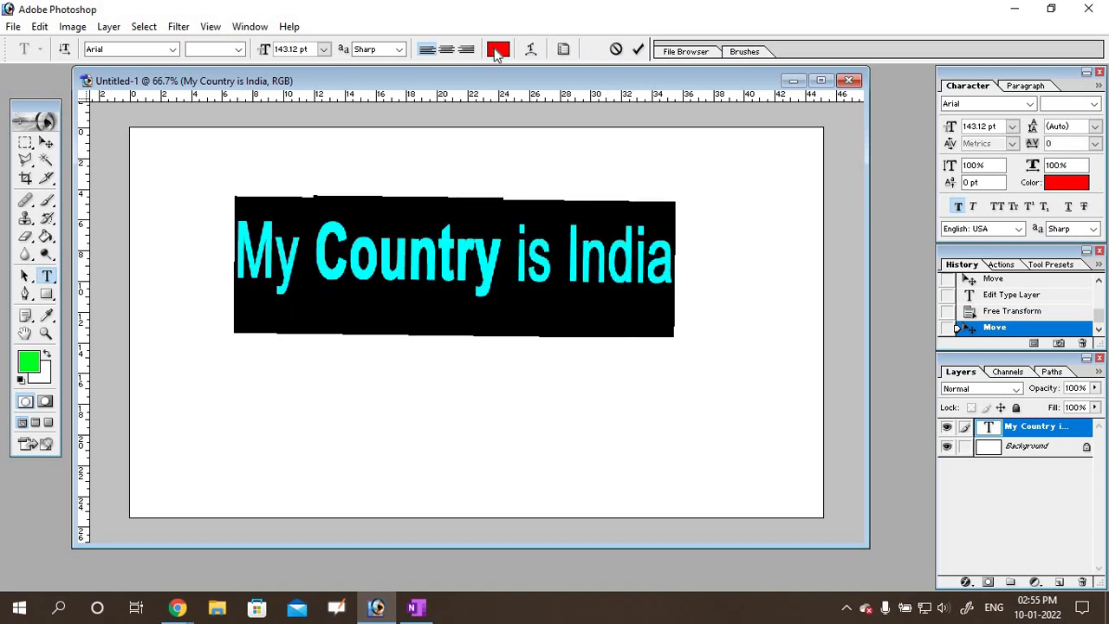
click(500, 50)
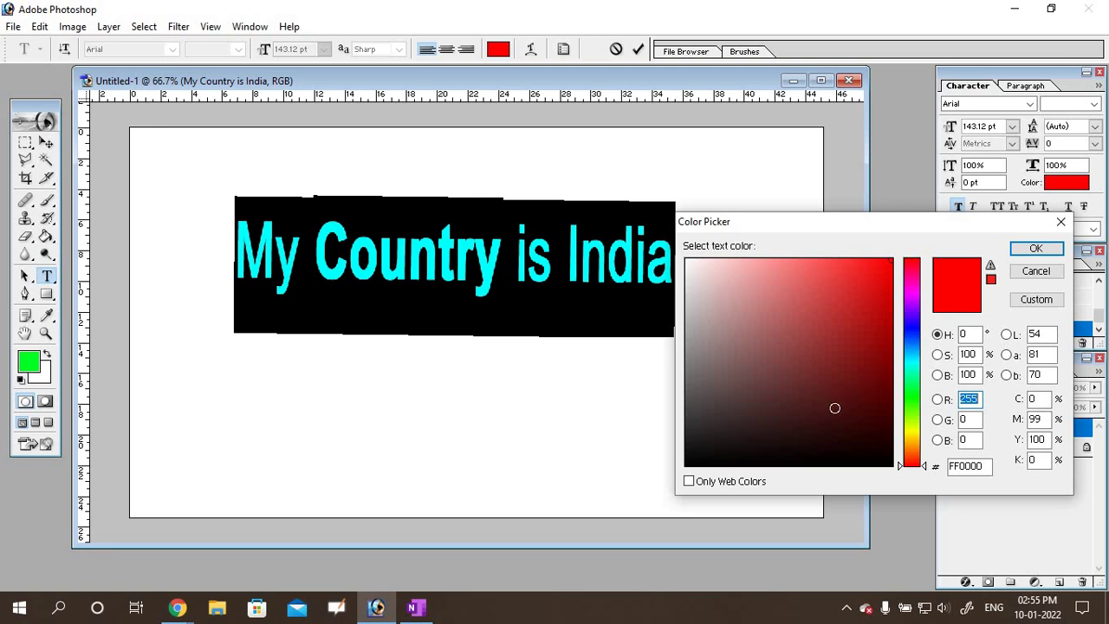
drag(733, 371, 700, 330)
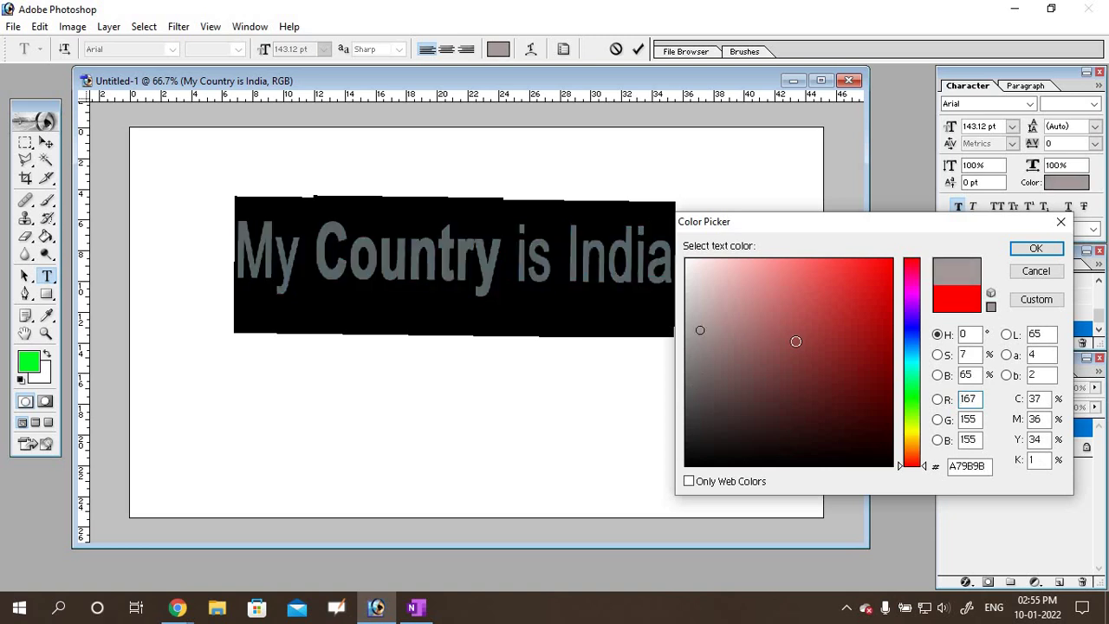
click(911, 331)
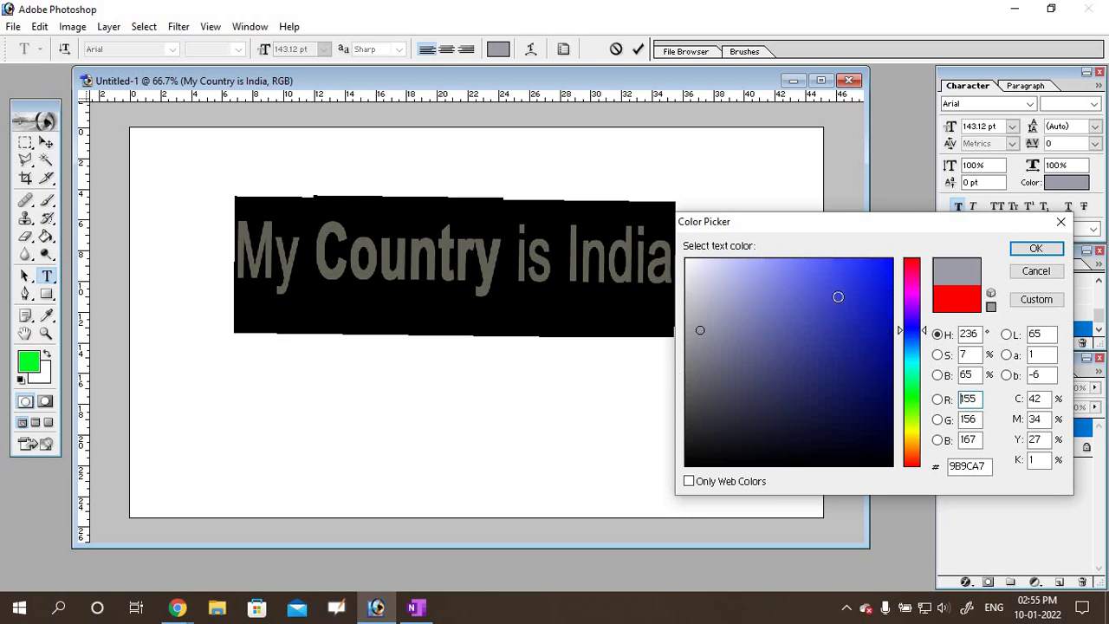
drag(875, 277, 892, 268)
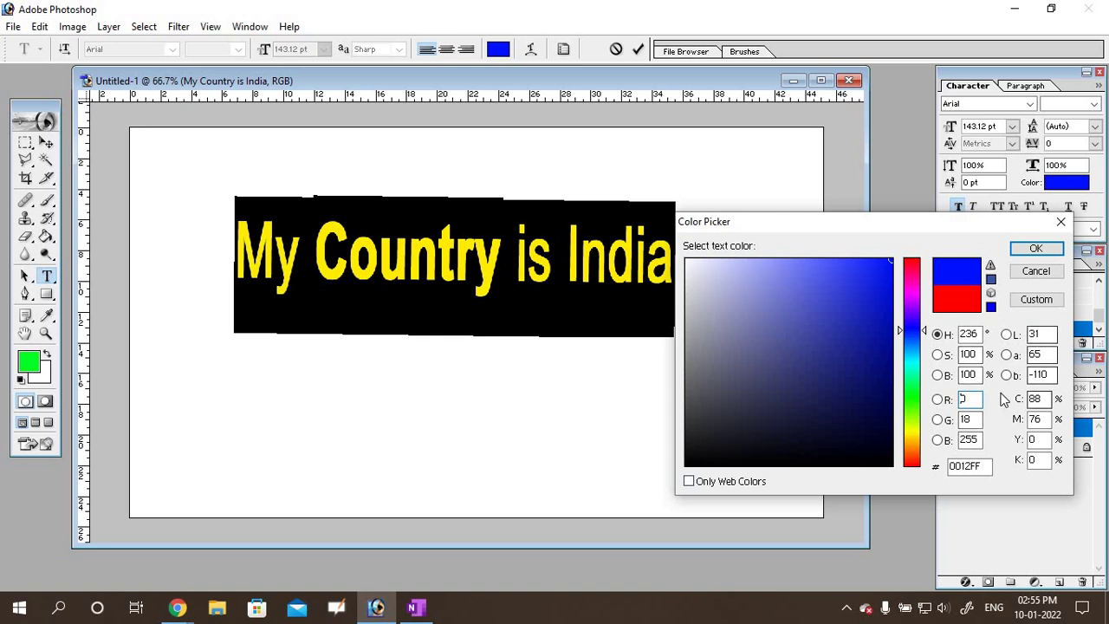
click(1037, 250)
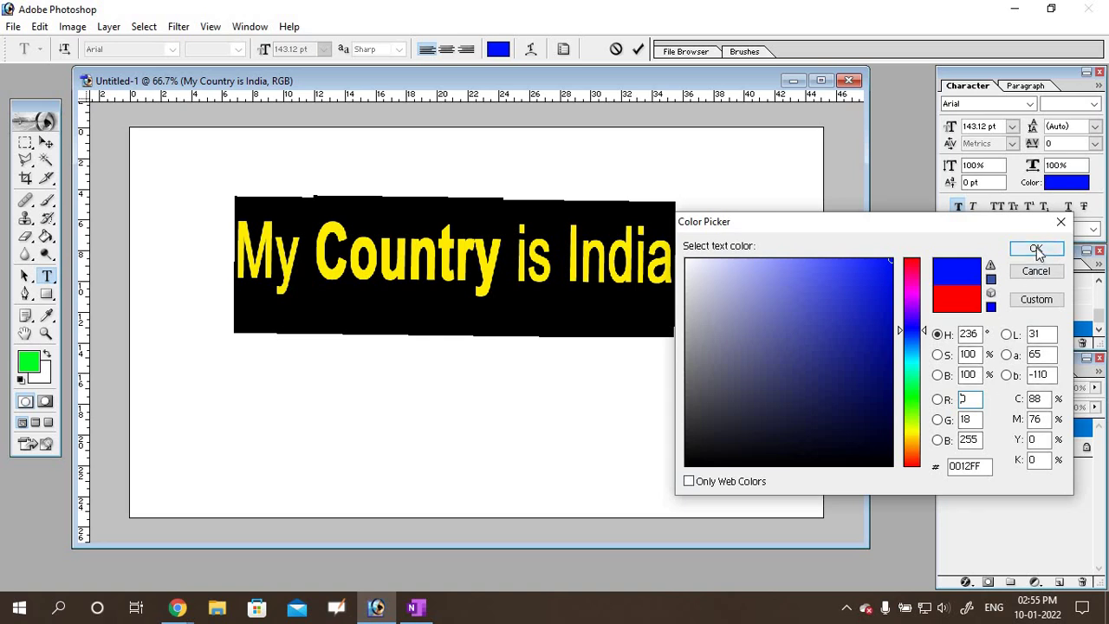
click(1037, 250)
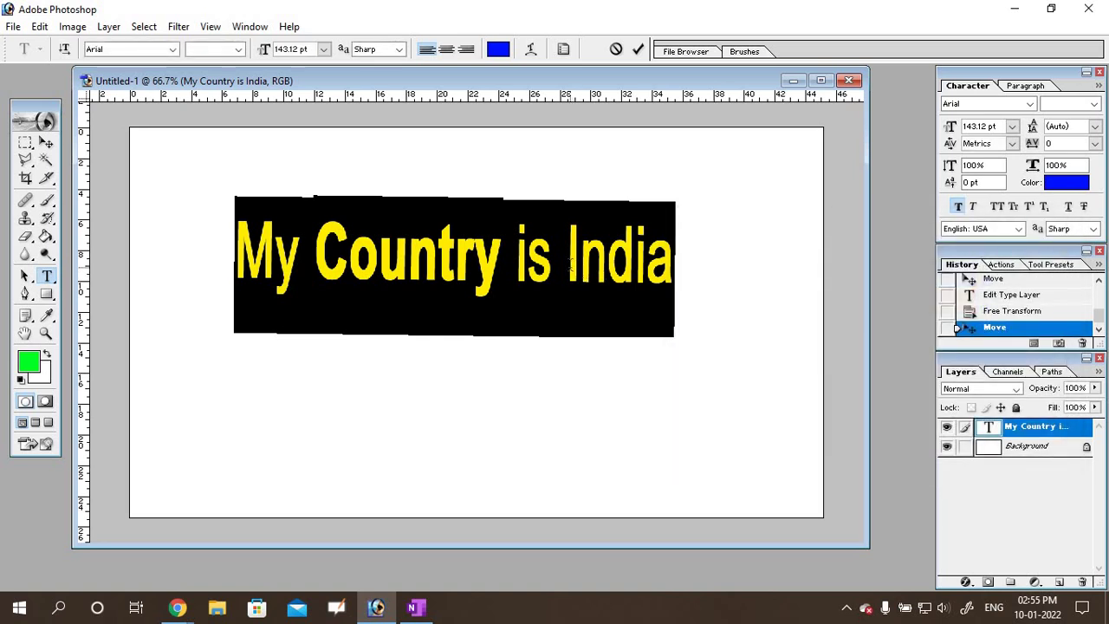
click(568, 266)
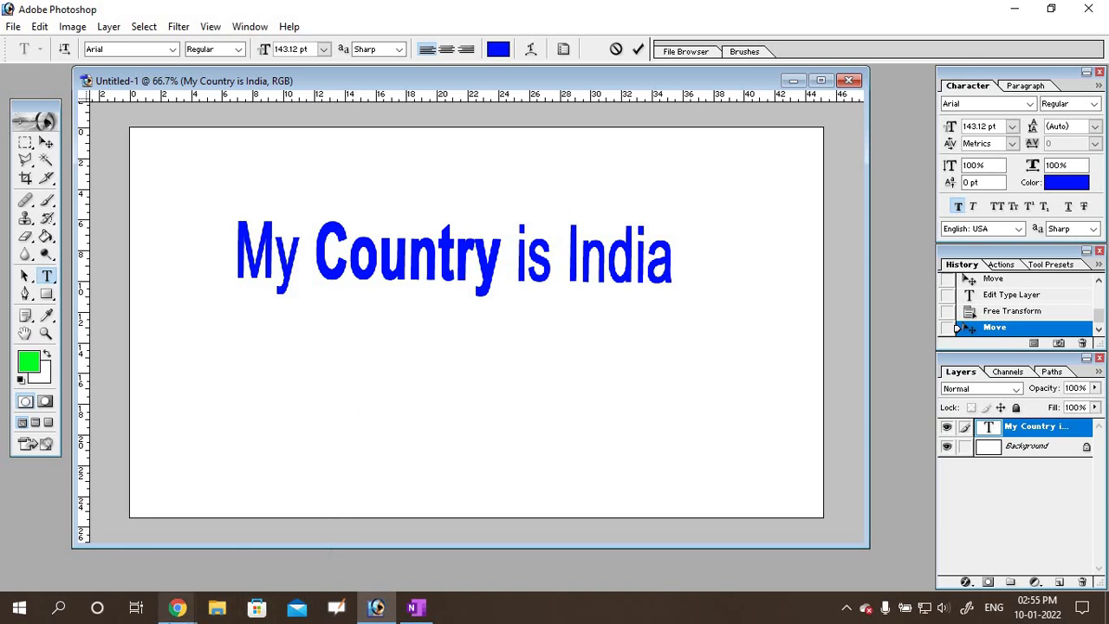
mouse_move(177, 607)
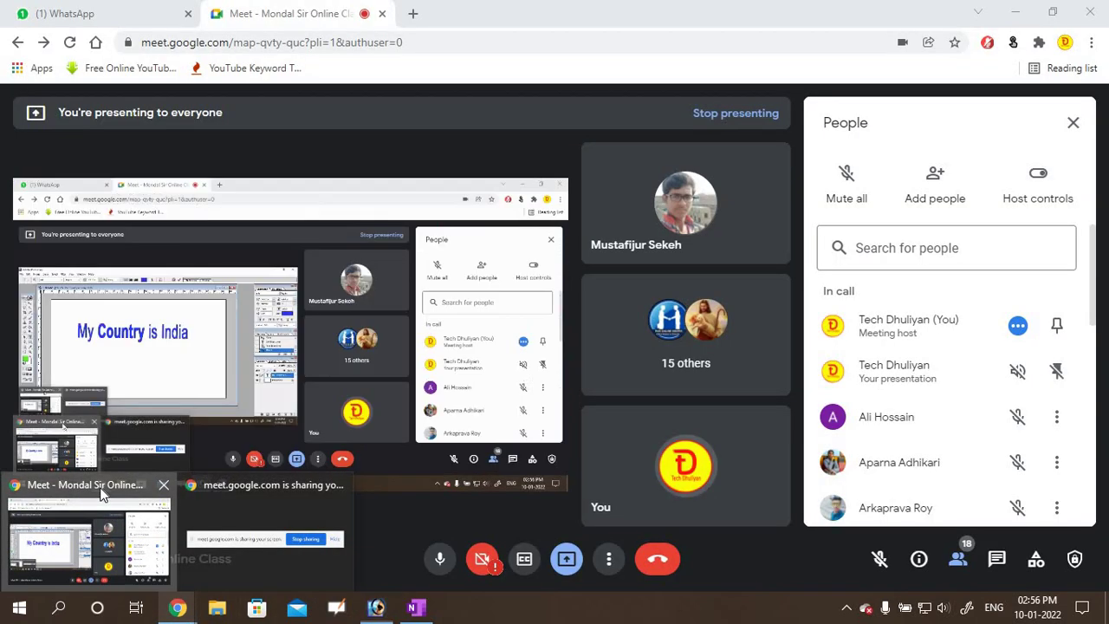
click(100, 490)
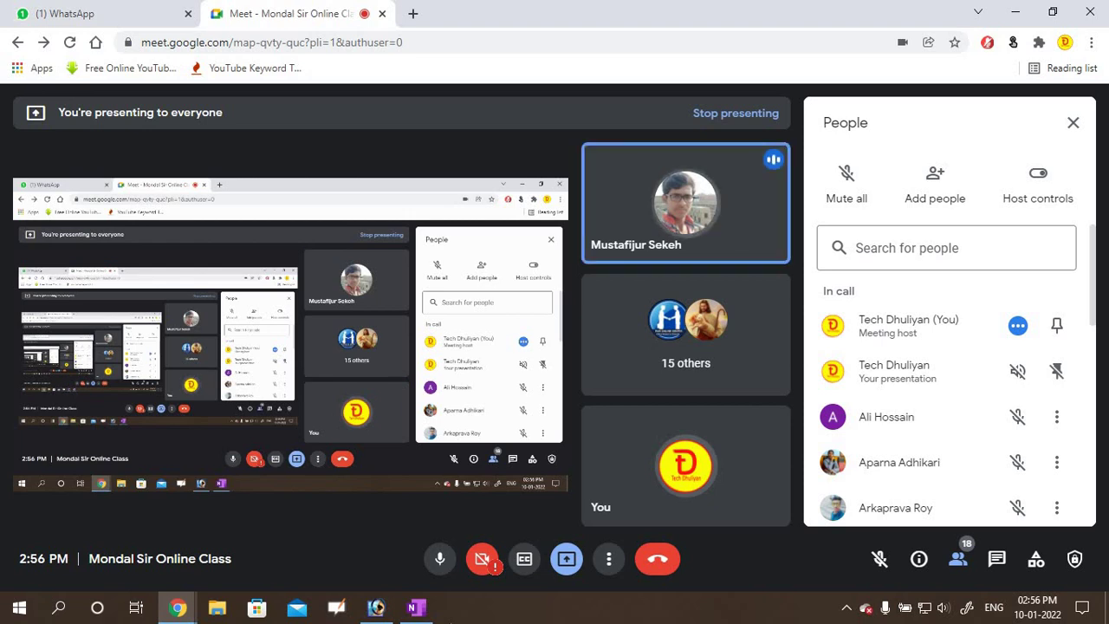
click(421, 609)
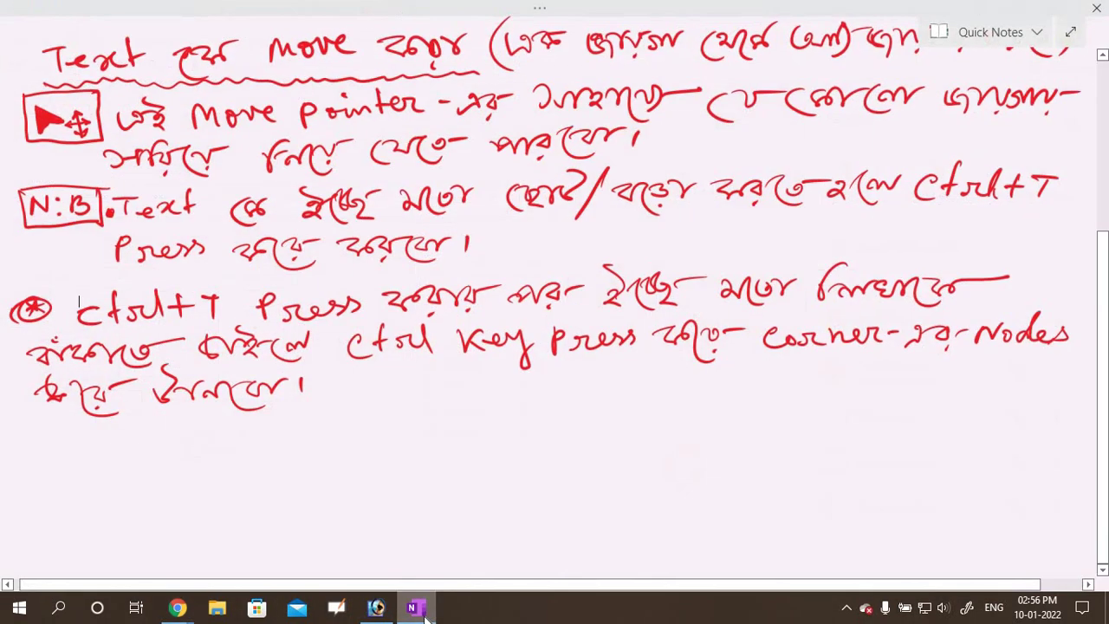
click(425, 611)
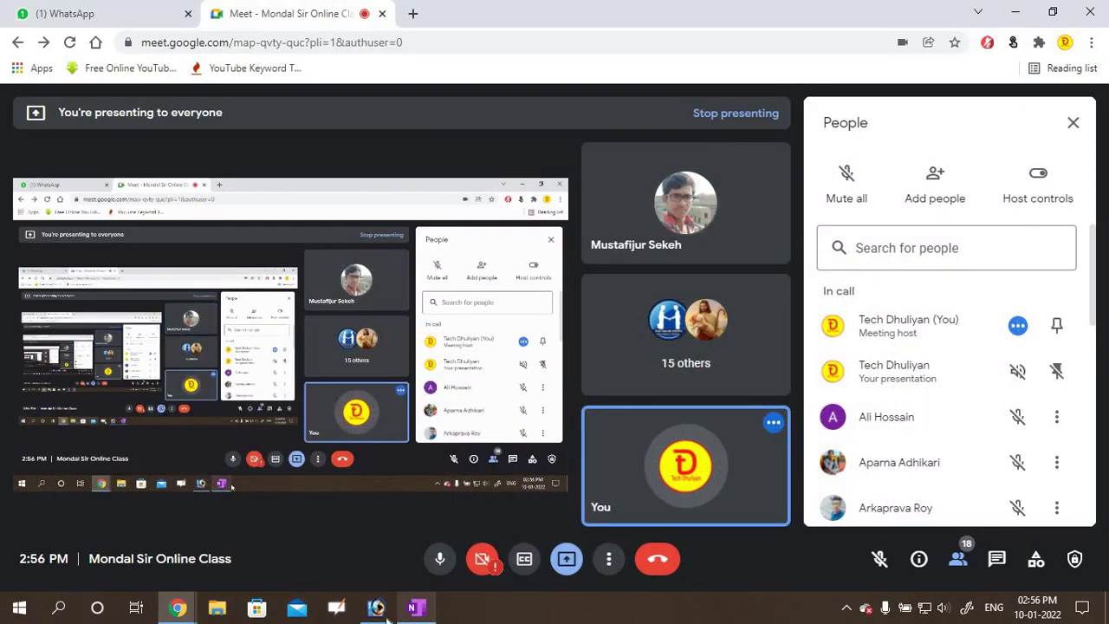
click(376, 608)
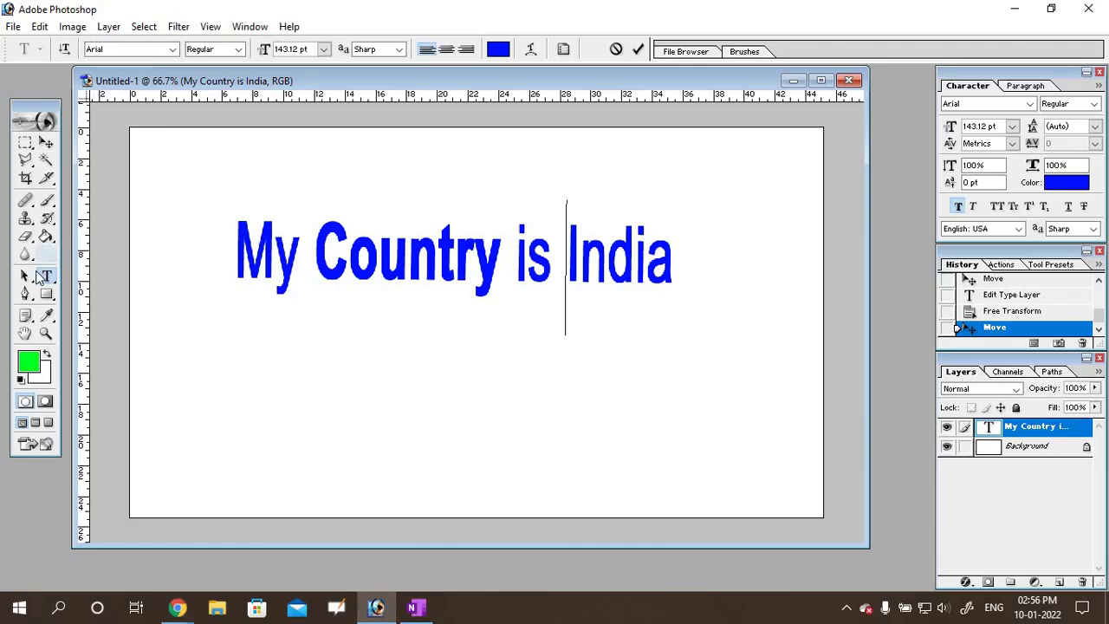
Fix the end of the text, deleting stray periods and retyping 'India'.
drag(46, 276, 130, 276)
drag(236, 252, 569, 251)
click(580, 256)
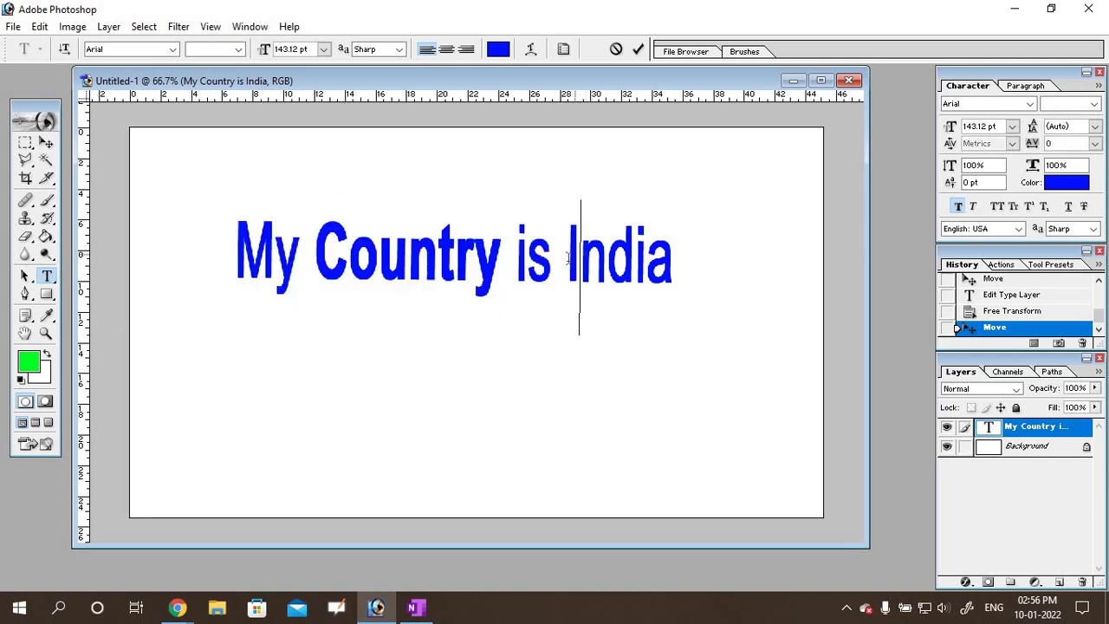
click(683, 255)
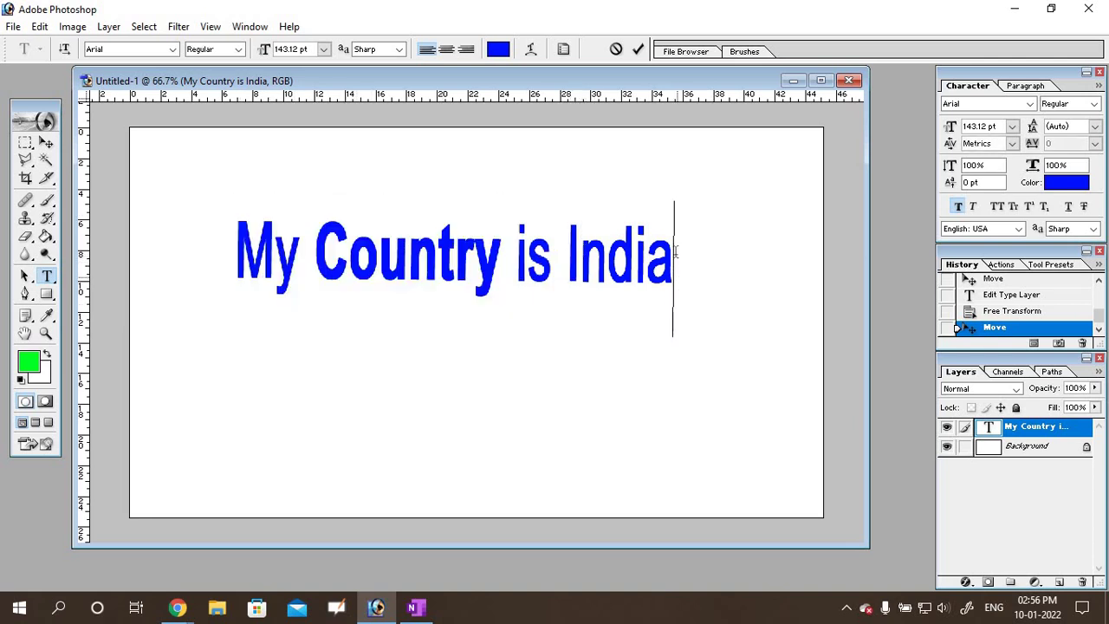
click(323, 49)
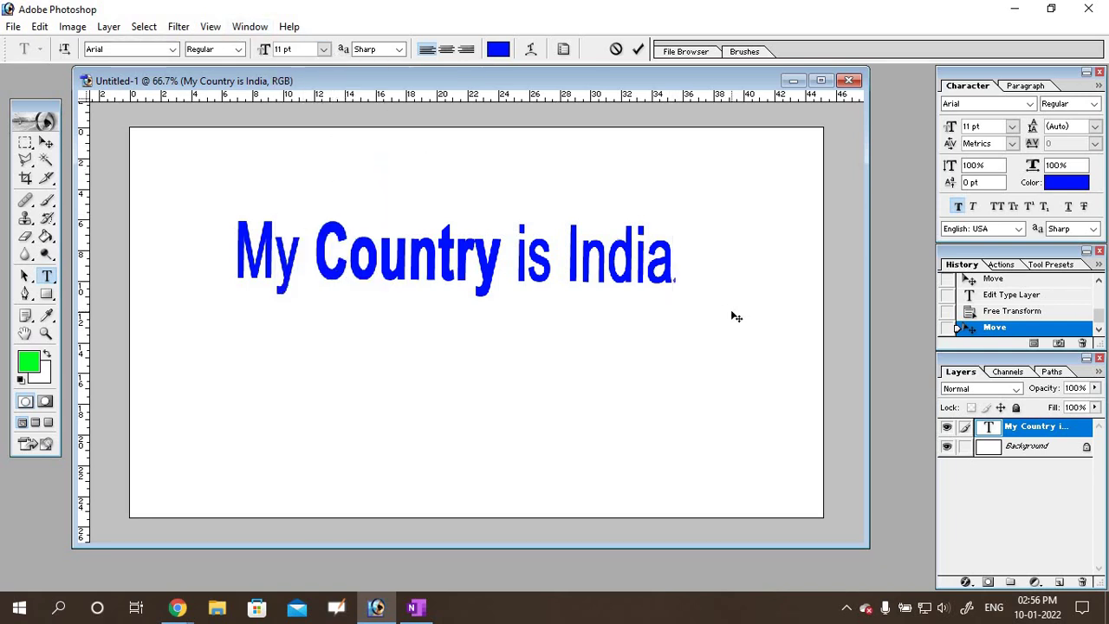
text(43.)
text(....)
key(BackSpace)
key(BackSpace)
key(BackSpace)
key(BackSpace)
key(BackSpace)
key(BackSpace)
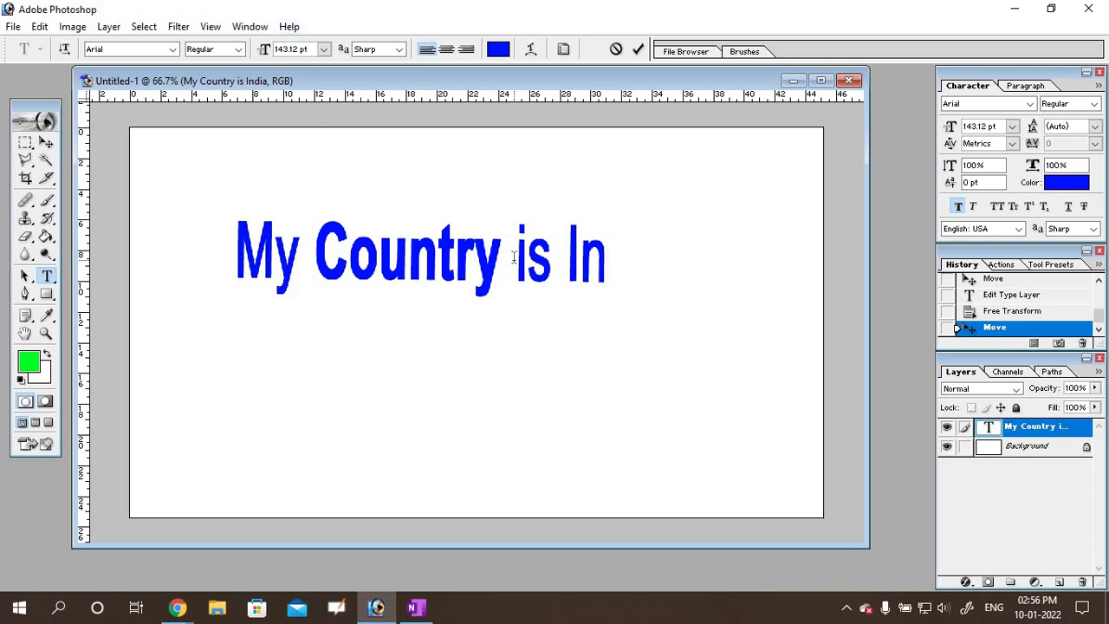
text(d)
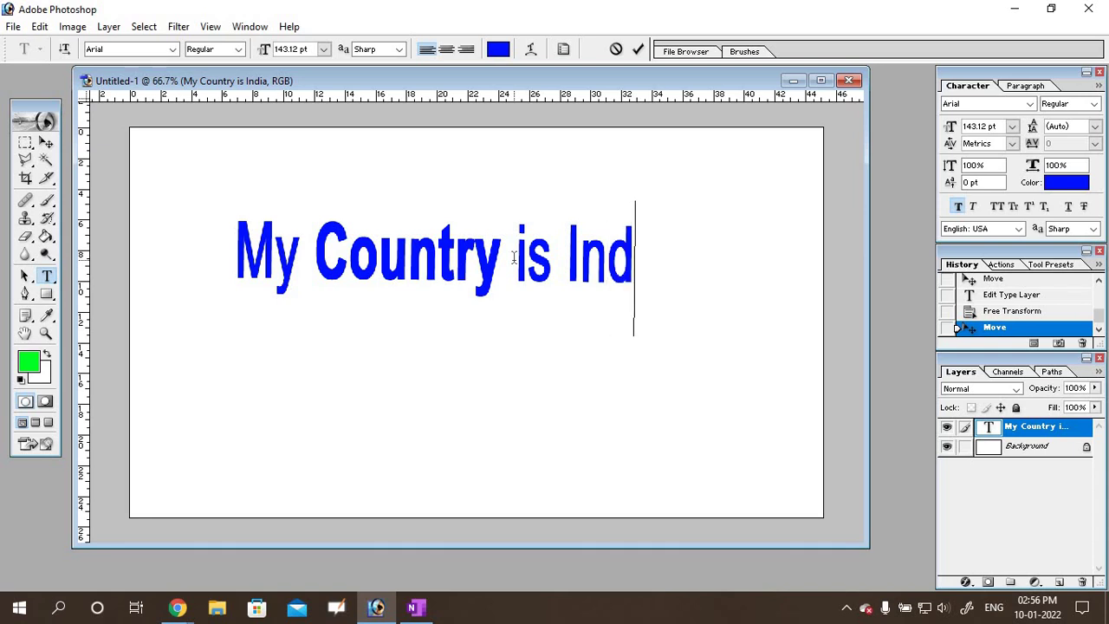
text(a)
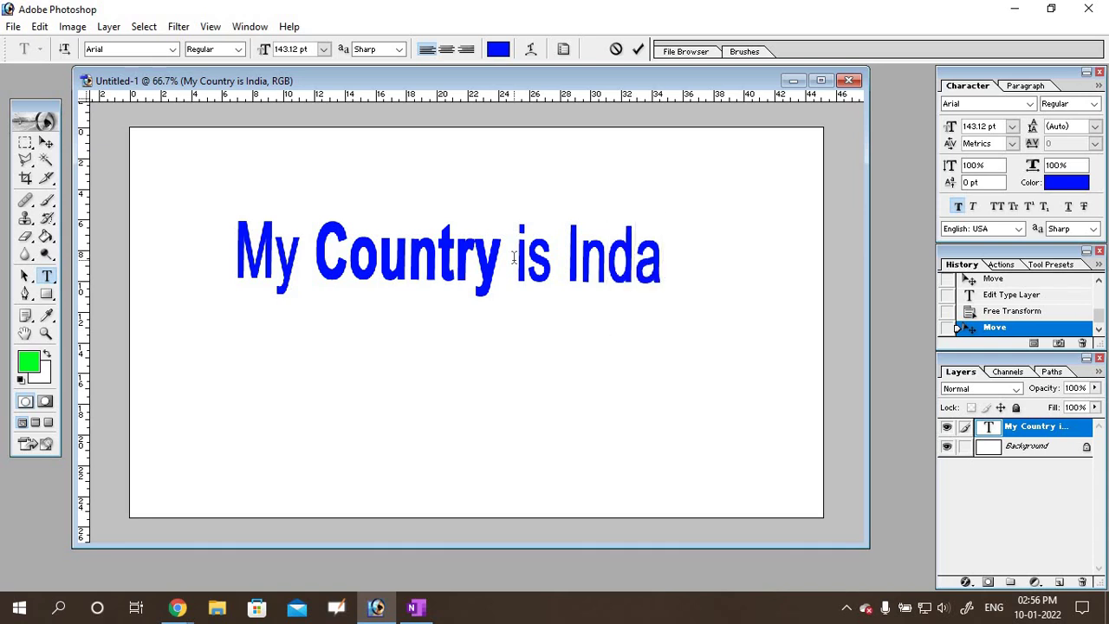
key(BackSpace)
text(i)
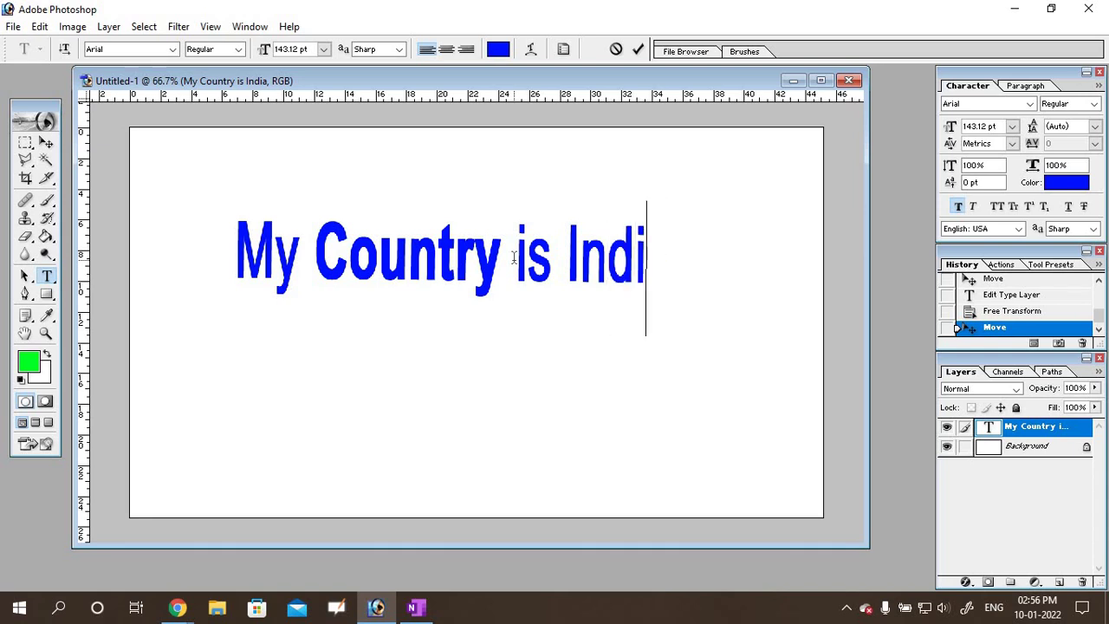
text(a)
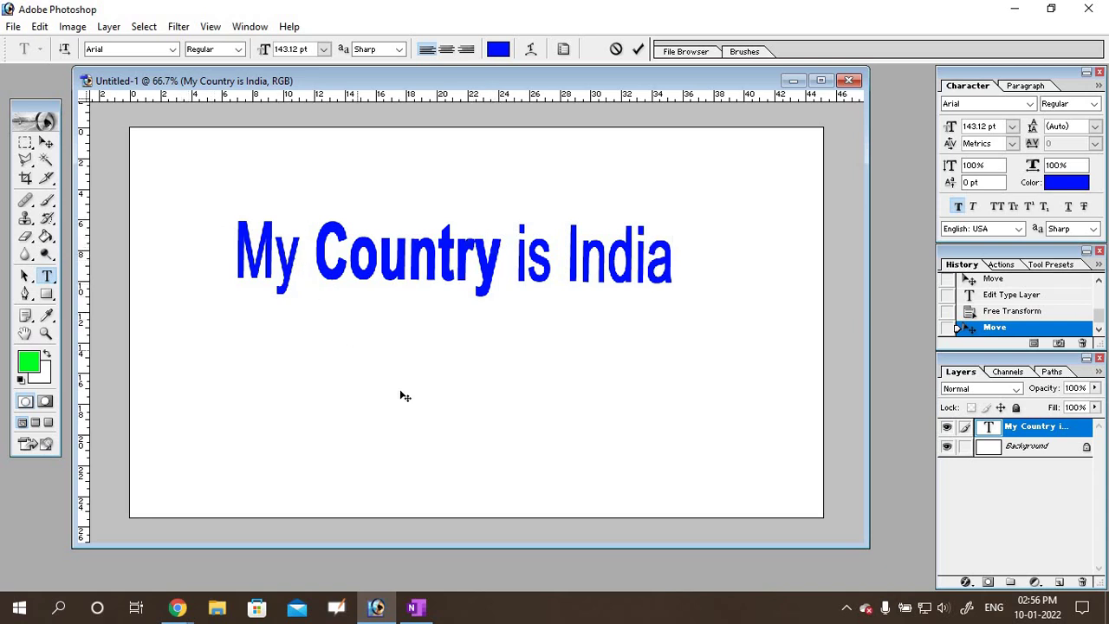
Commit the text with the Move tool and nudge the blue line slightly higher.
drag(402, 396, 403, 388)
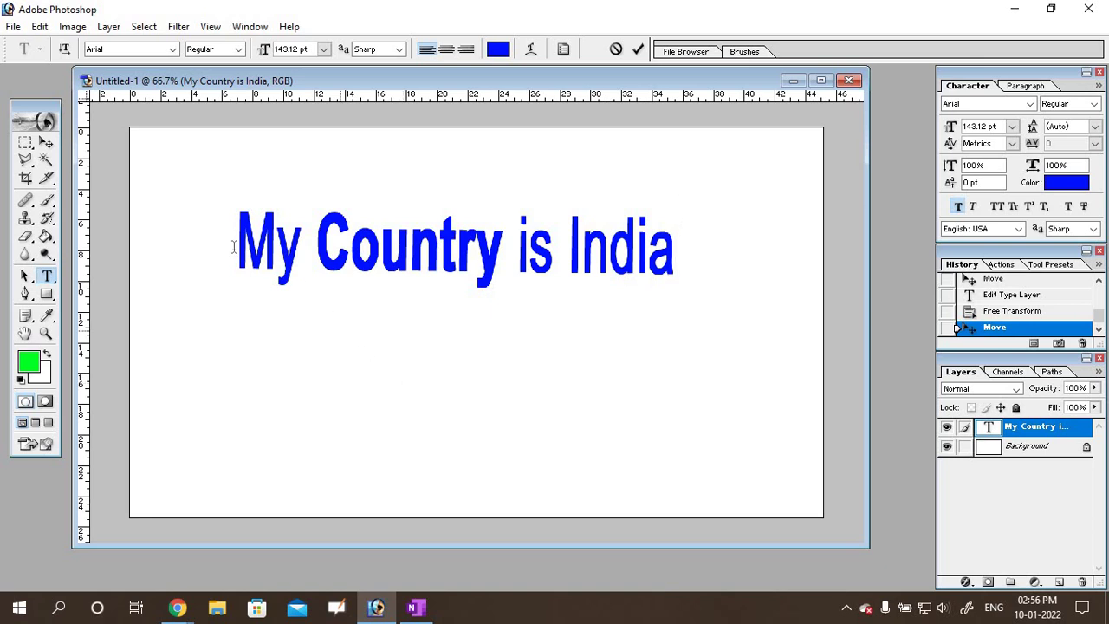
click(46, 142)
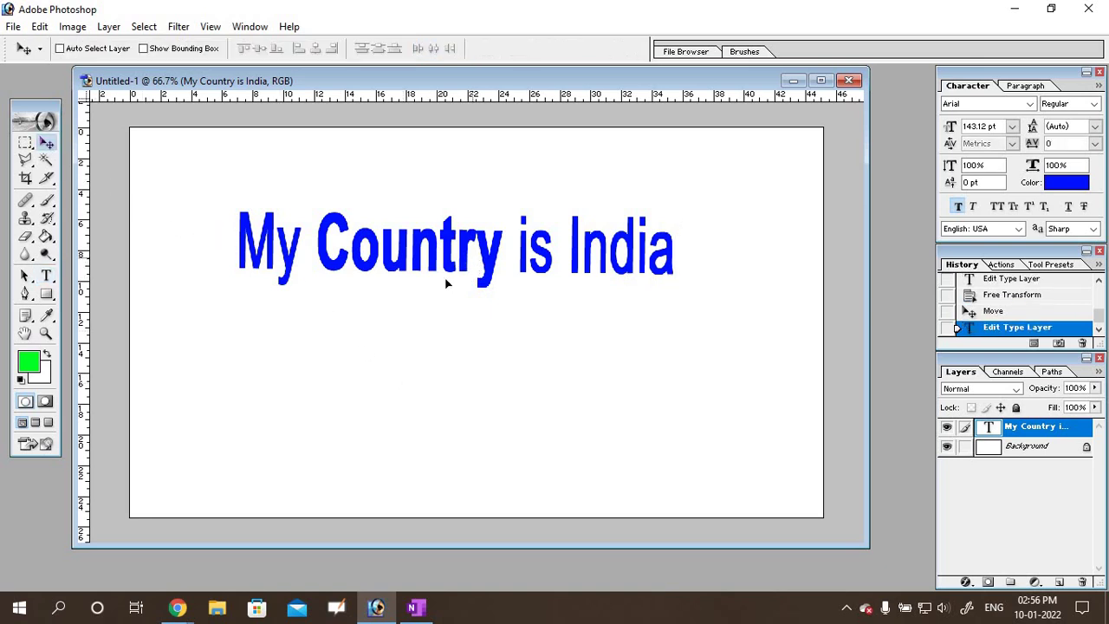
drag(474, 261, 476, 256)
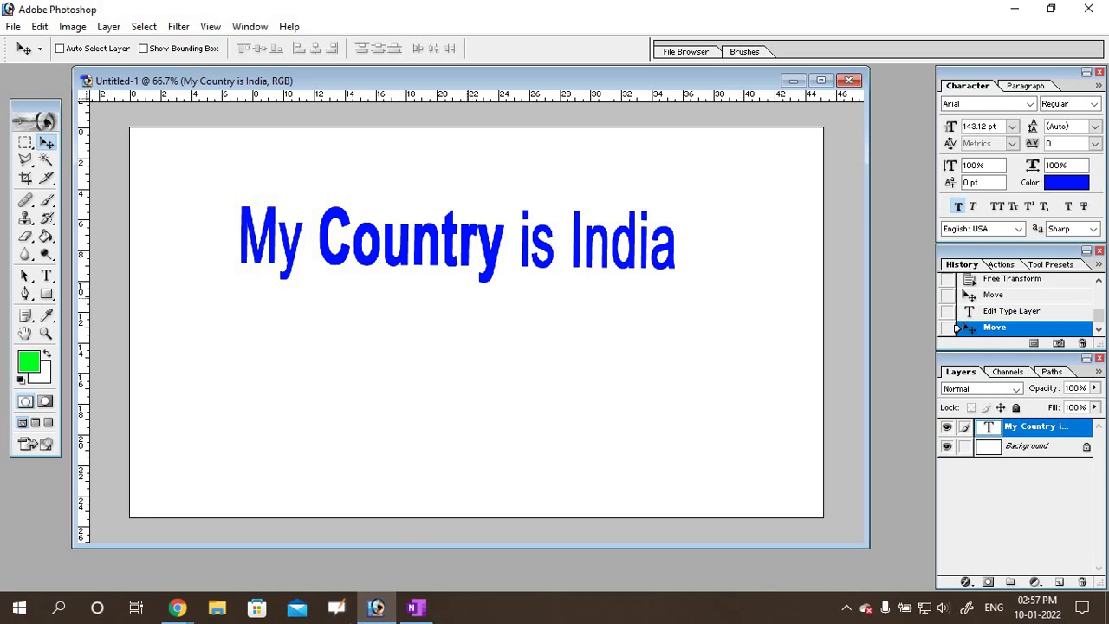
Bring the OneNote page of handwritten notes on moving and resizing text to the front.
click(416, 608)
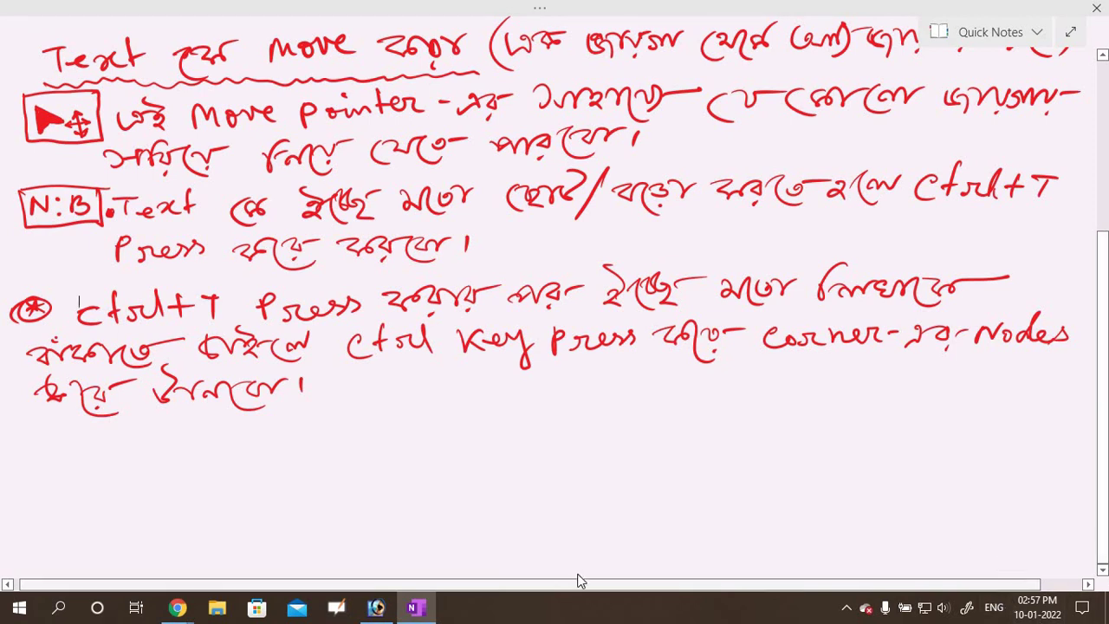
Switch back to the Photoshop document with the blue 'My Country is India' text.
click(376, 609)
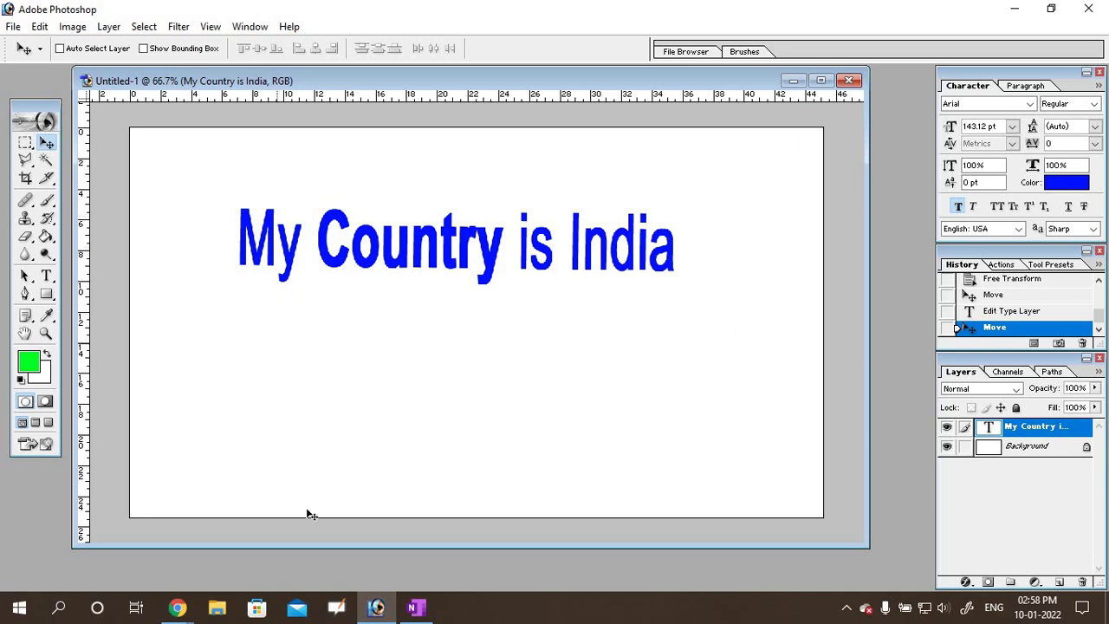
Return to the handwritten OneNote notes page over Photoshop.
click(417, 608)
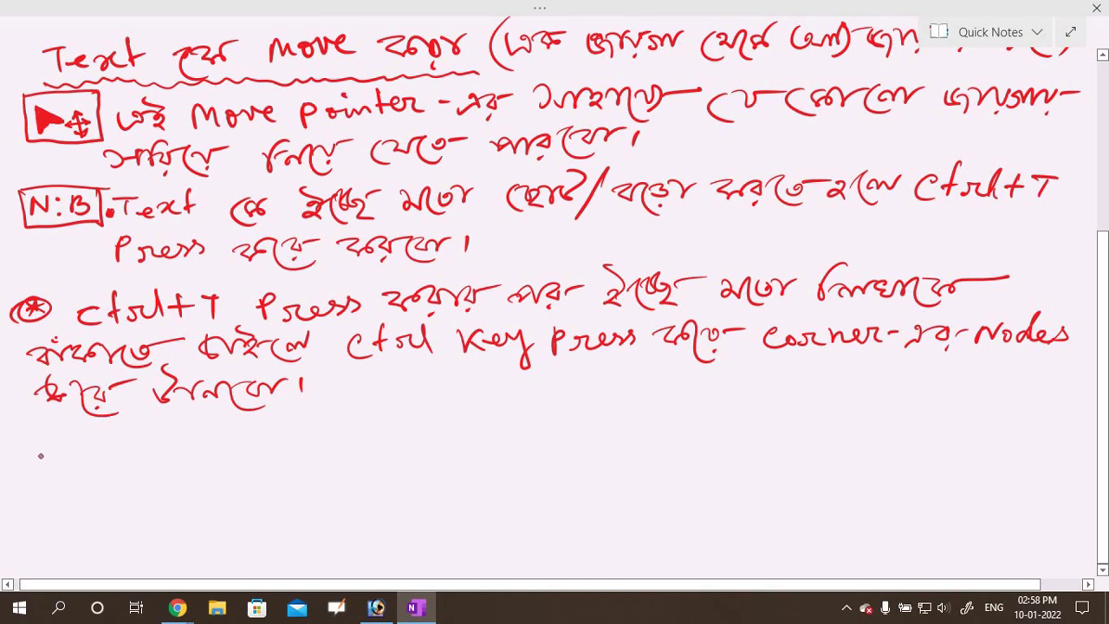
Handwrite the heading 'Text কে Rounded করা' and give it a wavy red underline.
mouse_move(36, 449)
mouse_down()
mouse_move(71, 448)
mouse_move(67, 473)
mouse_move(89, 469)
mouse_up()
drag(96, 455, 117, 468)
drag(124, 435, 130, 466)
drag(116, 445, 243, 468)
drag(245, 436, 267, 467)
mouse_move(286, 454)
mouse_down()
mouse_move(340, 465)
mouse_move(356, 430)
mouse_move(369, 462)
mouse_move(437, 468)
mouse_move(570, 438)
mouse_up()
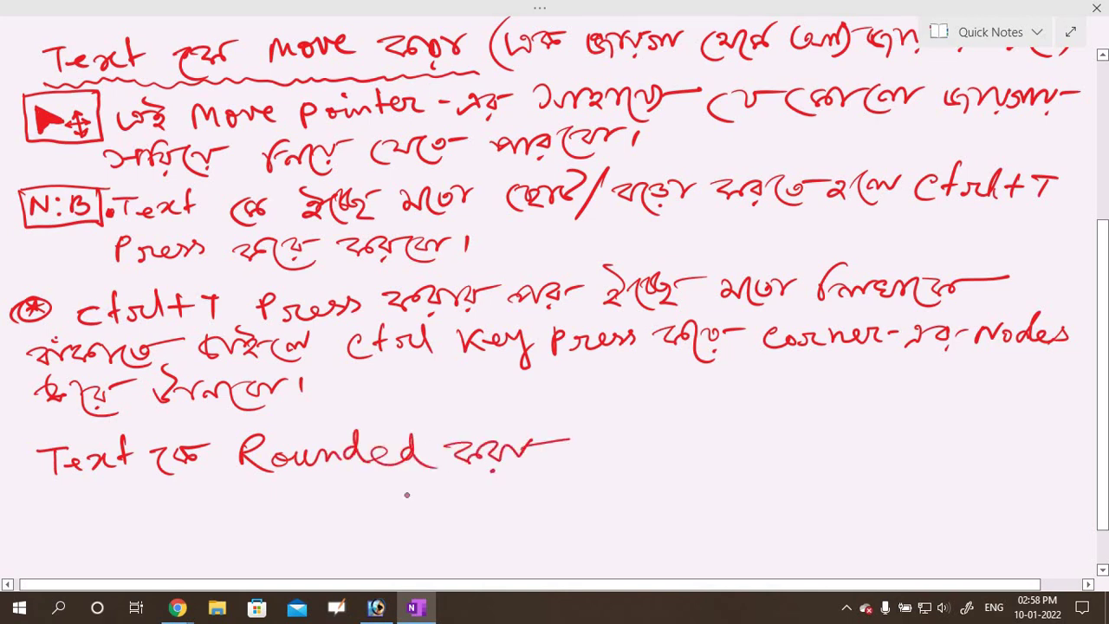
drag(42, 498, 286, 482)
drag(356, 487, 573, 483)
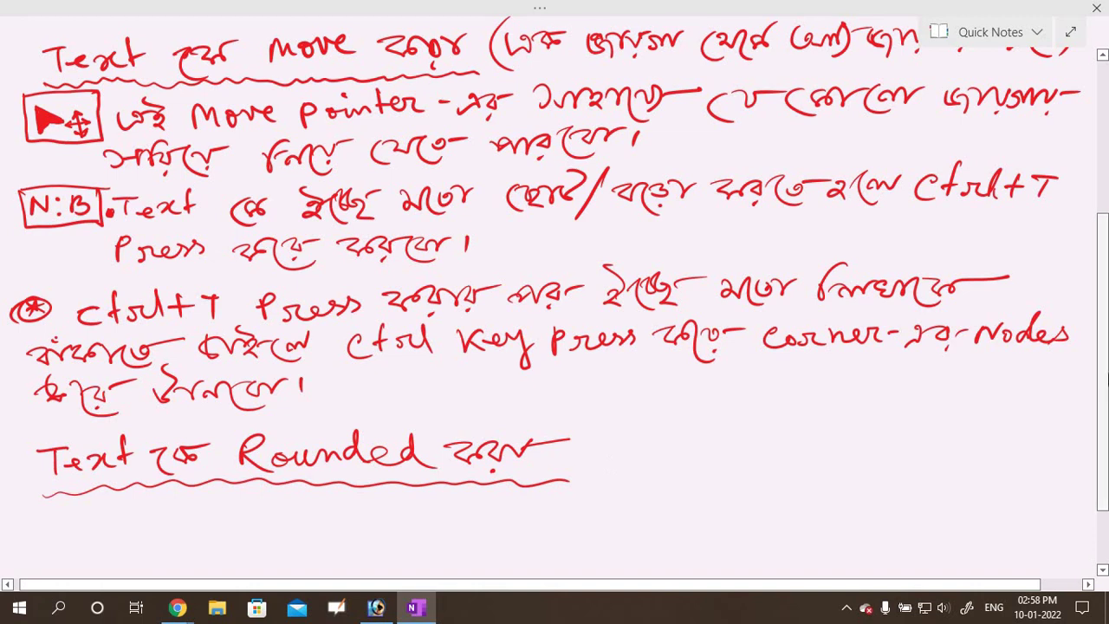
drag(1105, 427, 1104, 479)
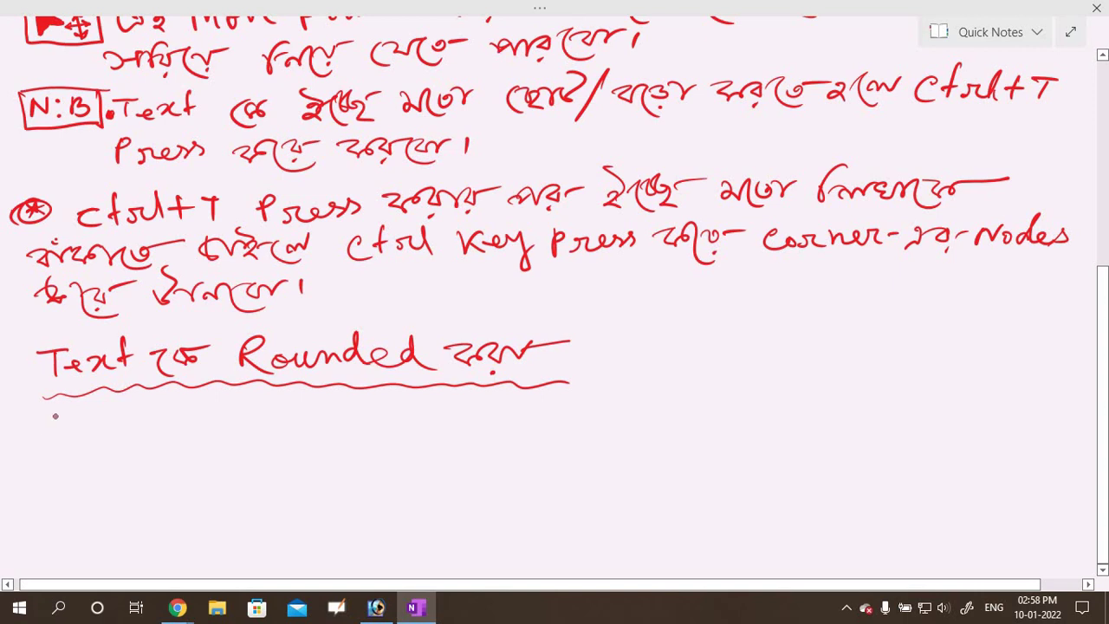
Handwrite 'Type Tool-এ click' followed by 'Text কে' beneath the Rounded heading.
drag(35, 416, 57, 415)
mouse_move(47, 416)
mouse_down()
mouse_move(49, 442)
mouse_move(69, 445)
mouse_move(153, 411)
mouse_up()
mouse_move(146, 411)
mouse_down()
mouse_move(149, 435)
mouse_move(215, 420)
mouse_up()
mouse_move(230, 412)
mouse_down()
mouse_move(240, 429)
mouse_move(221, 443)
mouse_up()
mouse_move(284, 416)
mouse_down()
mouse_move(283, 436)
mouse_move(305, 430)
mouse_up()
mouse_move(309, 416)
mouse_down()
mouse_move(327, 433)
mouse_move(345, 414)
mouse_move(340, 430)
mouse_move(359, 431)
mouse_up()
drag(377, 417, 397, 428)
mouse_move(402, 416)
mouse_down()
mouse_move(491, 434)
mouse_move(506, 406)
mouse_move(584, 440)
mouse_move(607, 402)
mouse_move(615, 422)
mouse_move(666, 423)
mouse_move(834, 401)
mouse_move(823, 426)
mouse_up()
mouse_move(829, 421)
mouse_down()
mouse_move(898, 428)
mouse_move(919, 412)
mouse_up()
mouse_move(932, 407)
mouse_down()
mouse_move(941, 433)
mouse_move(955, 407)
mouse_move(983, 413)
mouse_up()
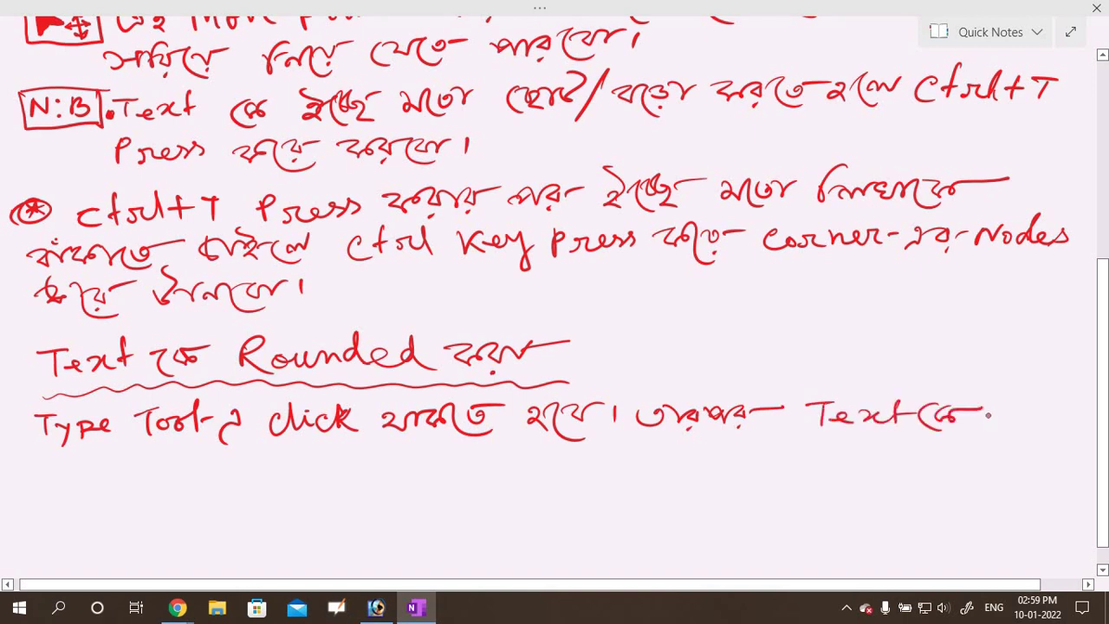
Write the select-text line with a boxed I symbol and 'Create Wraped Text →'.
mouse_move(30, 463)
mouse_down()
mouse_move(26, 483)
mouse_move(65, 456)
mouse_move(80, 480)
mouse_move(111, 457)
mouse_move(108, 480)
mouse_move(118, 442)
mouse_move(185, 473)
mouse_move(230, 454)
mouse_move(252, 478)
mouse_move(344, 465)
mouse_move(322, 473)
mouse_up()
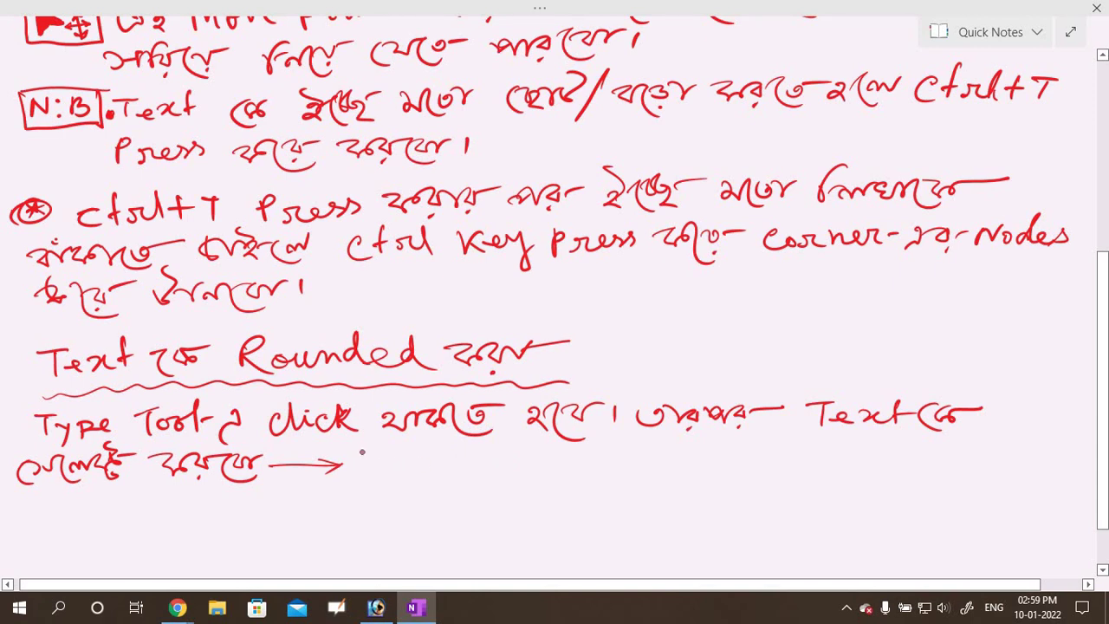
drag(362, 452, 387, 450)
mouse_move(363, 474)
mouse_down()
mouse_move(395, 469)
mouse_move(412, 444)
mouse_move(411, 481)
mouse_up()
mouse_move(348, 447)
mouse_down()
mouse_move(347, 486)
mouse_move(409, 479)
mouse_up()
mouse_move(436, 462)
mouse_down()
mouse_move(428, 473)
mouse_move(517, 473)
mouse_up()
mouse_move(518, 466)
mouse_down()
mouse_move(572, 472)
mouse_move(577, 447)
mouse_move(665, 465)
mouse_up()
mouse_move(688, 444)
mouse_down()
mouse_move(689, 468)
mouse_move(728, 446)
mouse_move(718, 468)
mouse_move(768, 451)
mouse_move(771, 465)
mouse_up()
mouse_move(789, 437)
mouse_down()
mouse_move(790, 465)
mouse_move(808, 452)
mouse_up()
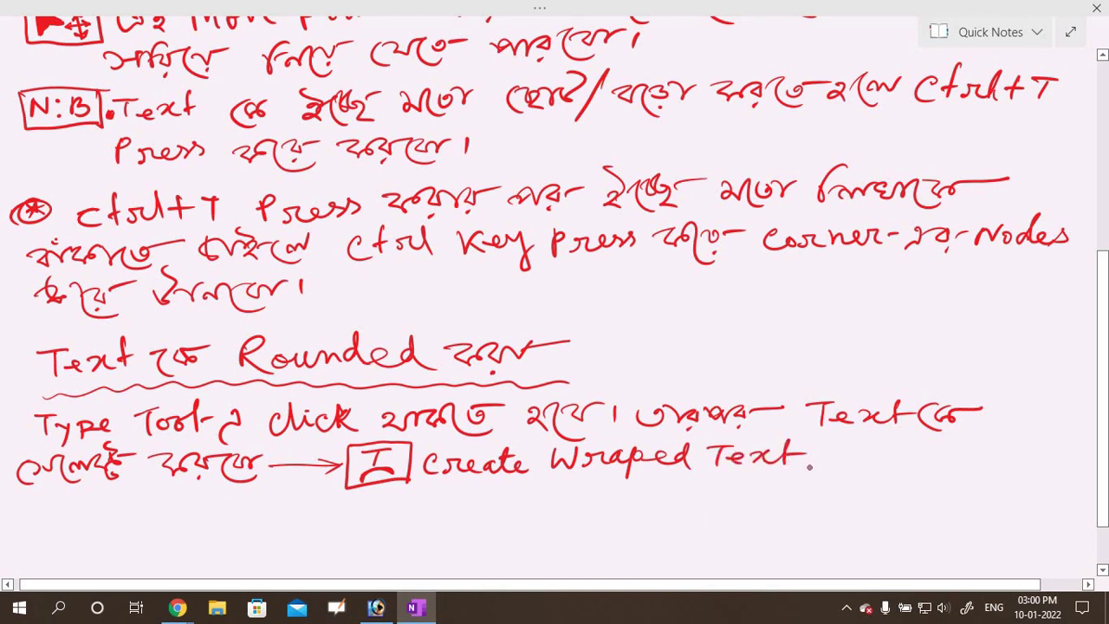
mouse_move(826, 460)
mouse_down()
mouse_move(889, 461)
mouse_move(861, 472)
mouse_up()
Handwrite the line about choosing the desired Style, ending with '→ Ok'.
mouse_move(926, 456)
mouse_down()
mouse_move(962, 468)
mouse_move(1049, 459)
mouse_up()
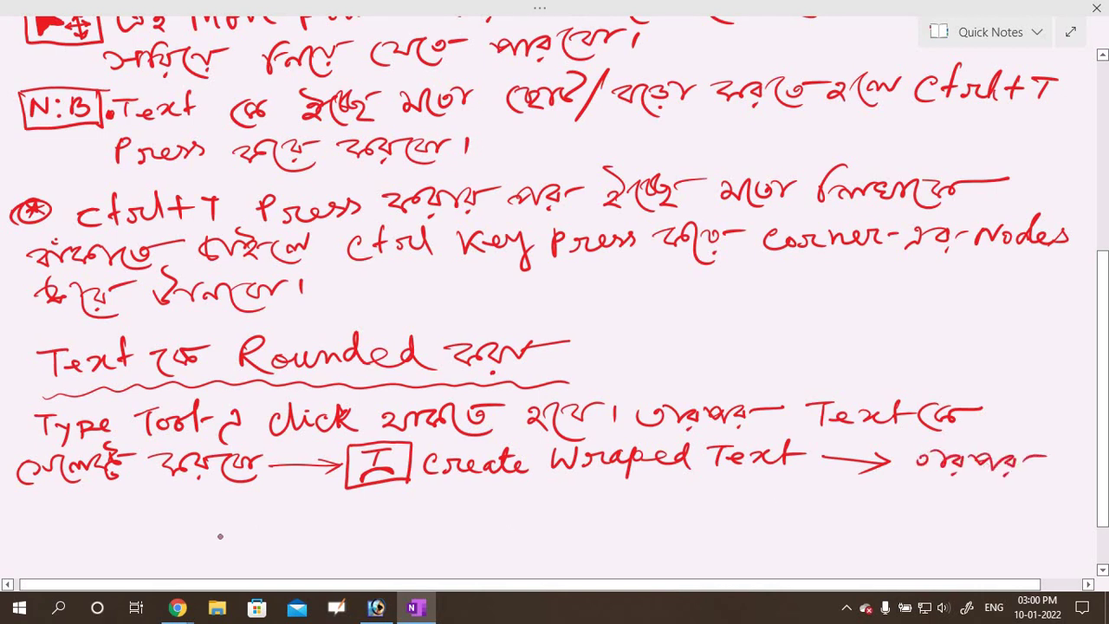
mouse_move(26, 520)
mouse_down()
mouse_move(54, 509)
mouse_move(68, 530)
mouse_move(142, 494)
mouse_move(178, 520)
mouse_move(190, 499)
mouse_move(223, 522)
mouse_move(263, 504)
mouse_move(251, 532)
mouse_move(305, 517)
mouse_move(437, 519)
mouse_up()
mouse_move(464, 485)
mouse_down()
mouse_move(463, 518)
mouse_move(482, 517)
mouse_up()
mouse_move(492, 503)
mouse_down()
mouse_move(659, 517)
mouse_move(698, 506)
mouse_up()
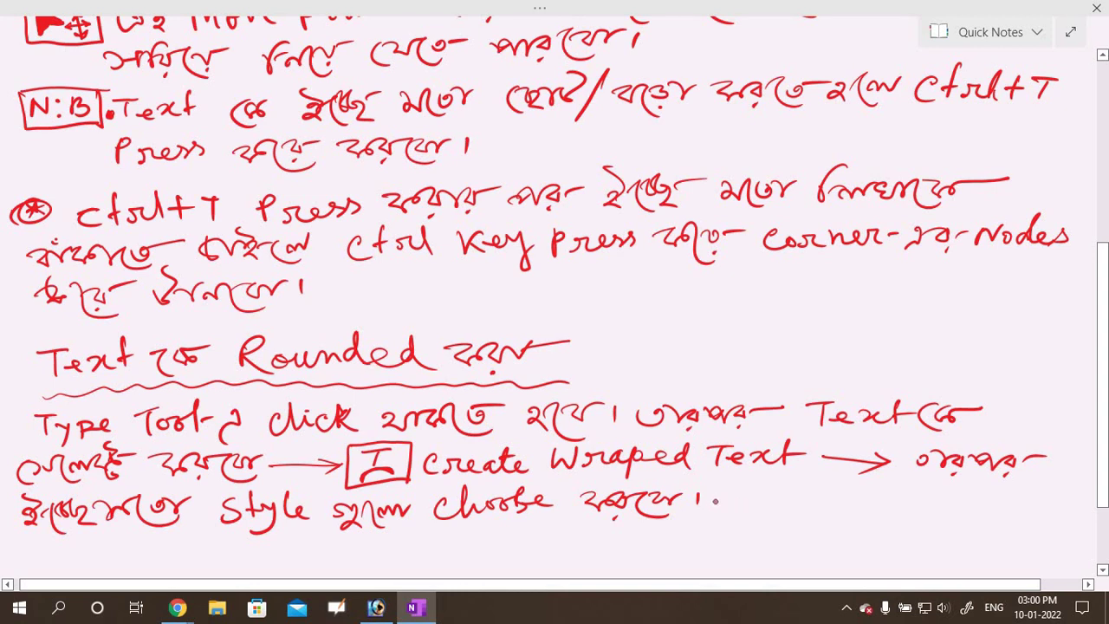
mouse_move(711, 504)
mouse_down()
mouse_move(752, 502)
mouse_move(738, 513)
mouse_move(806, 498)
mouse_up()
mouse_move(830, 490)
mouse_down()
mouse_move(825, 515)
mouse_move(856, 515)
mouse_up()
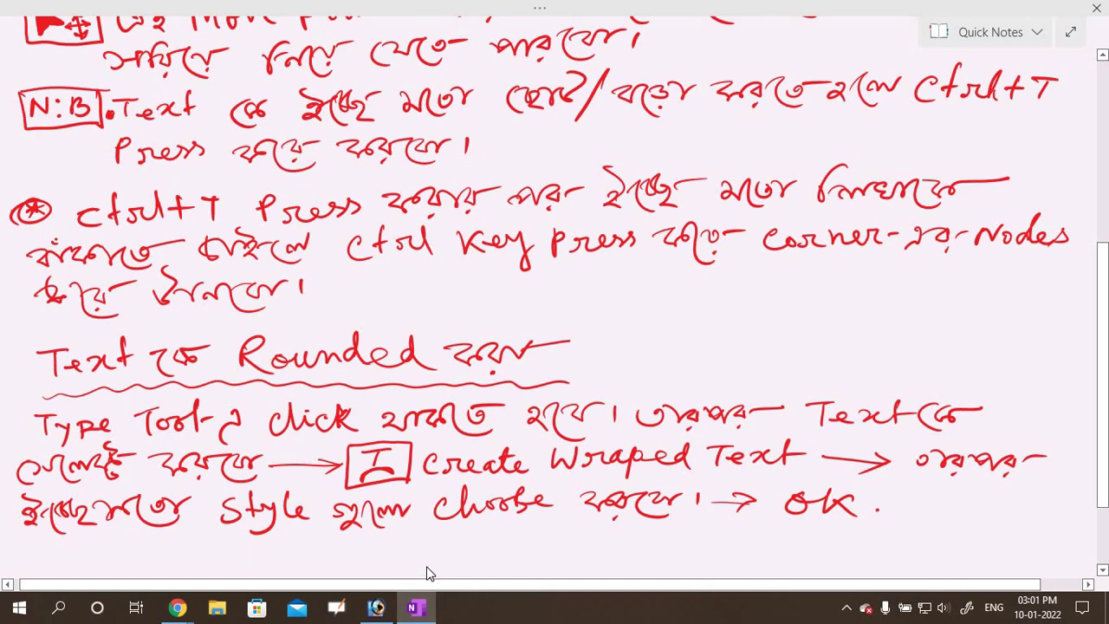
Nudge the 'My Country is India' text down-left, select it with the Type tool, then return to OneNote.
click(376, 608)
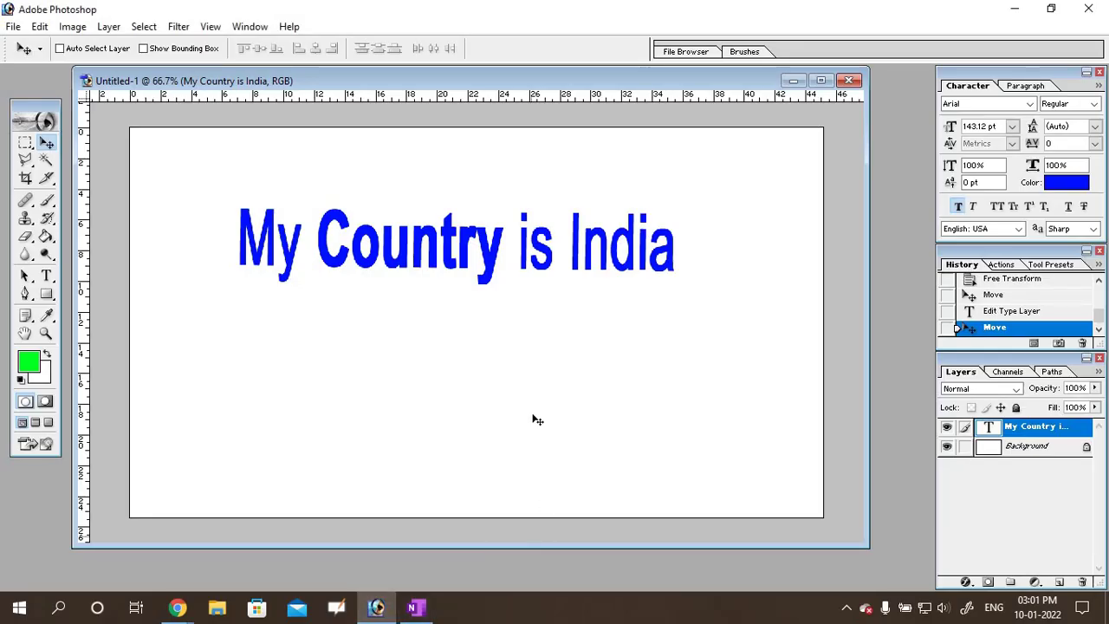
drag(443, 264, 427, 295)
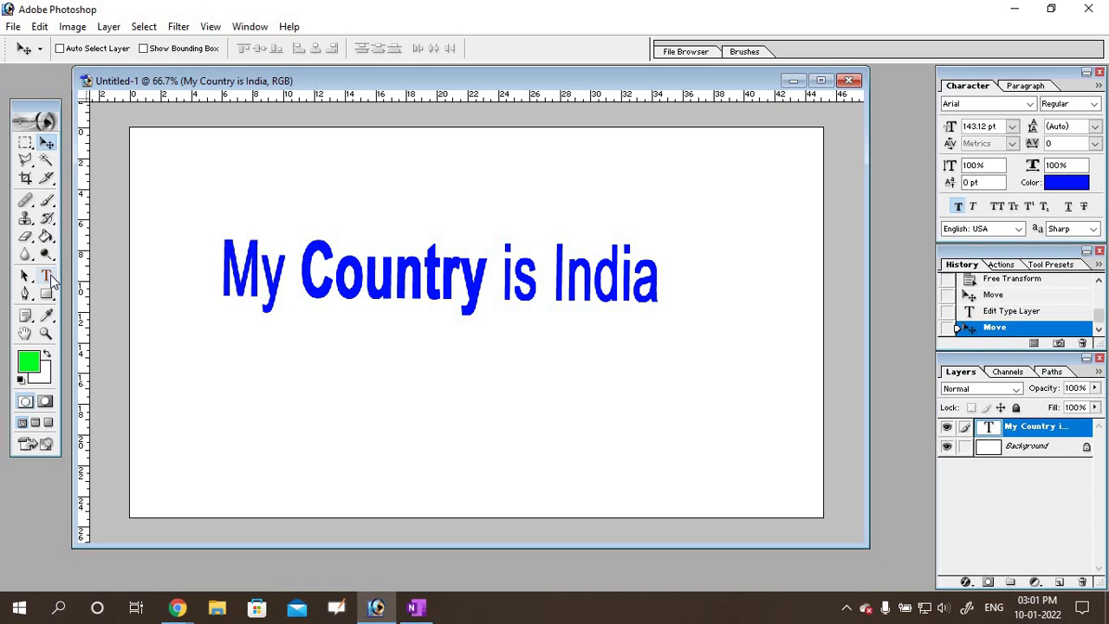
drag(52, 279, 76, 271)
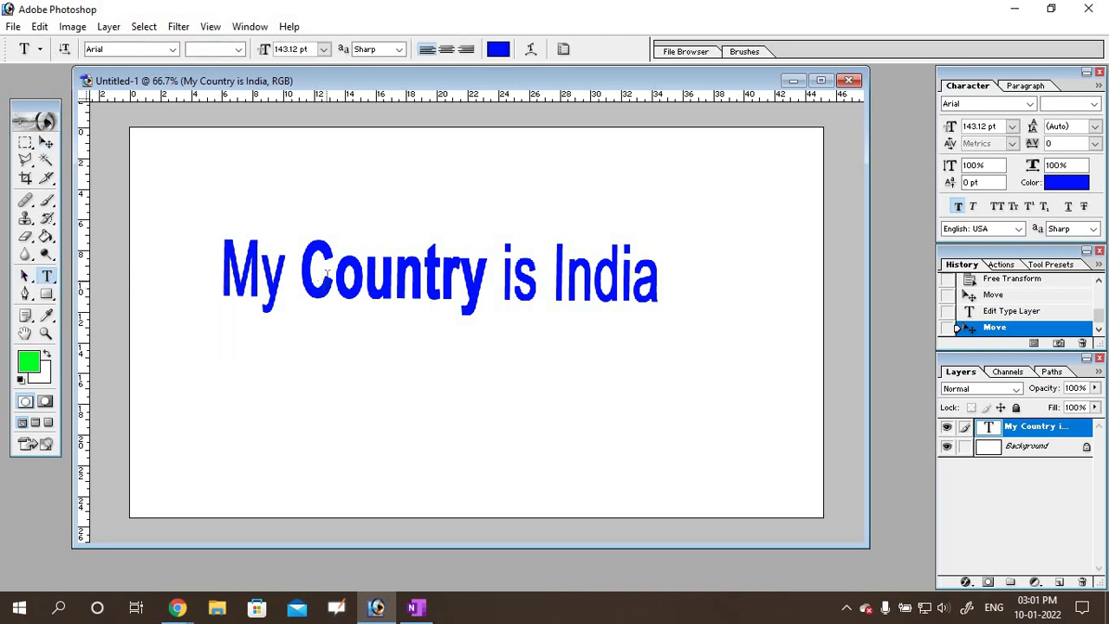
click(328, 274)
drag(223, 270, 652, 287)
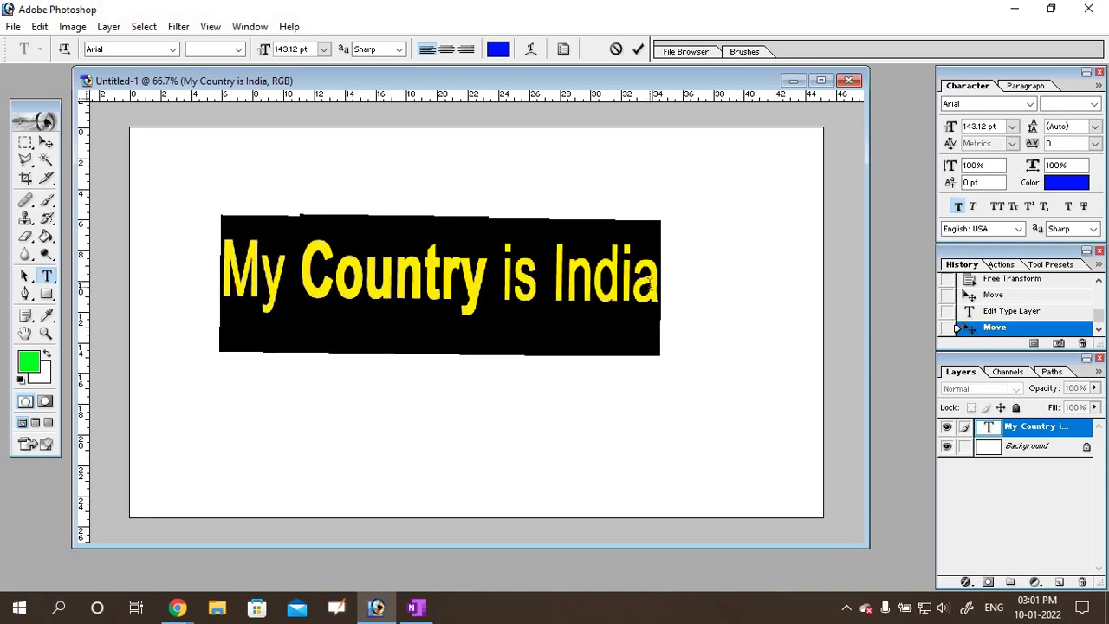
click(416, 607)
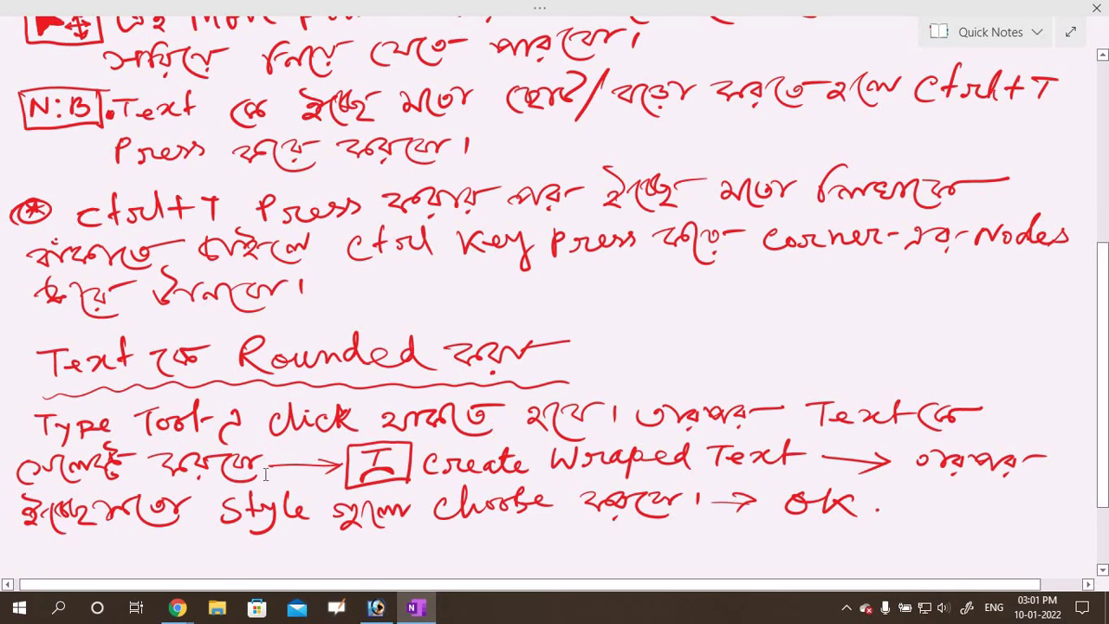
Minimize OneNote so the Photoshop document with the type layer is back in view.
click(418, 610)
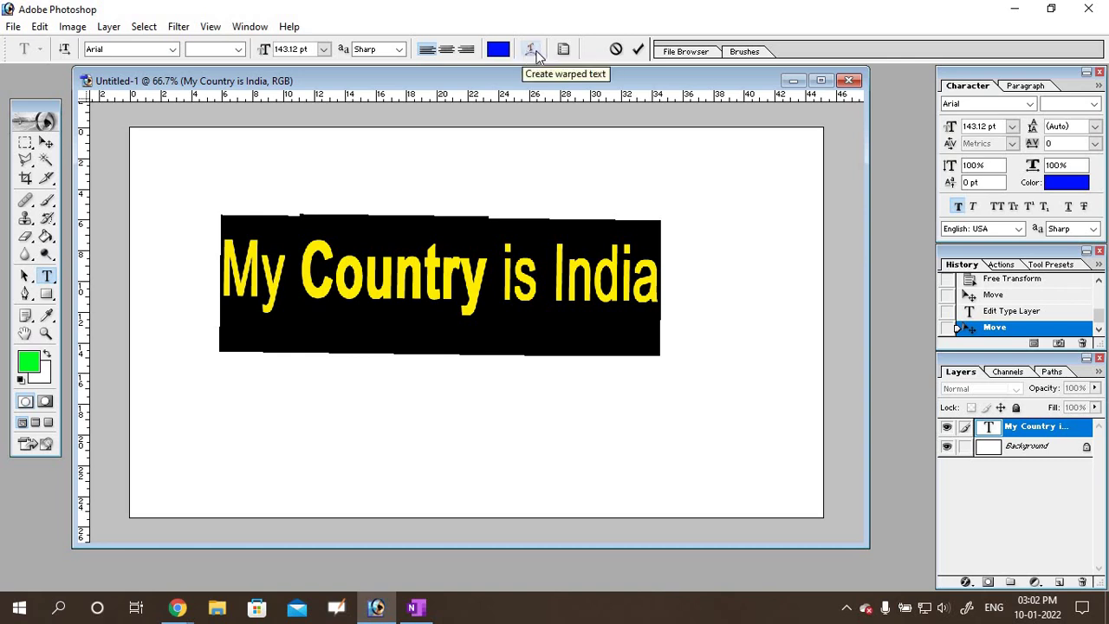
Open Warp Text for the selected text, accepting removal of faux bold, and move the dialog aside.
click(532, 51)
click(526, 244)
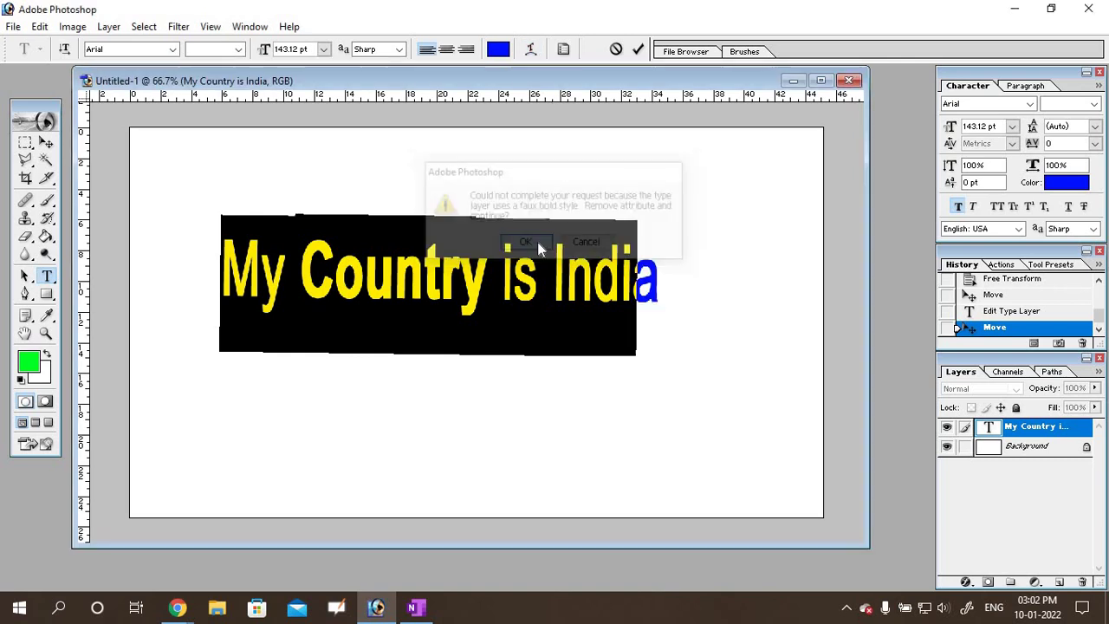
drag(804, 296, 837, 110)
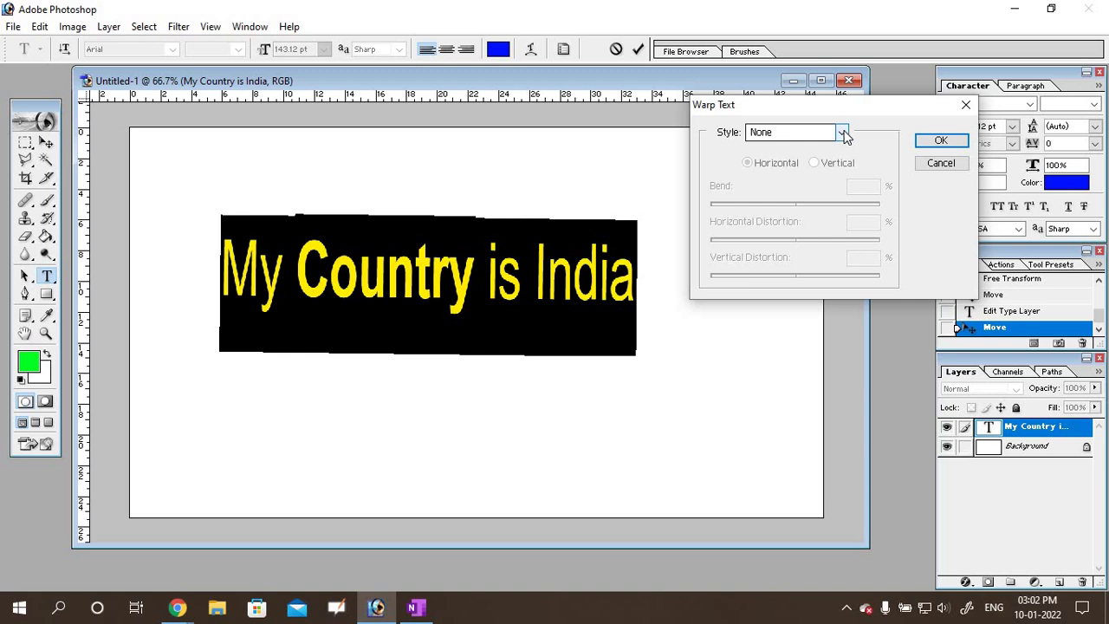
Warp the text into an Arc with +29% bend, then select the curved text again.
click(842, 133)
click(842, 133)
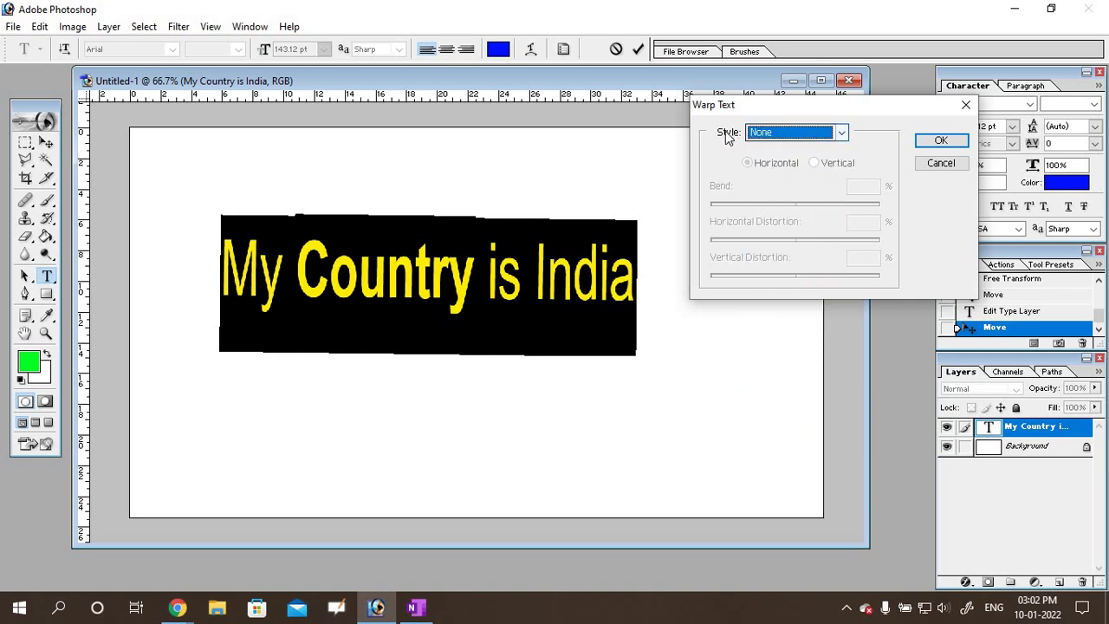
click(841, 135)
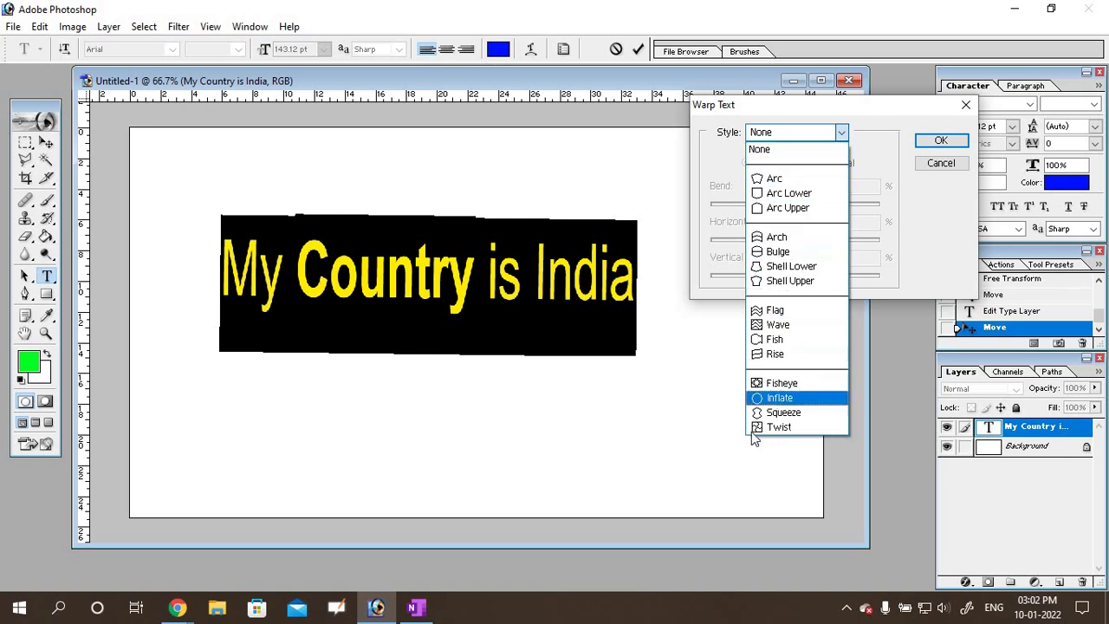
click(774, 179)
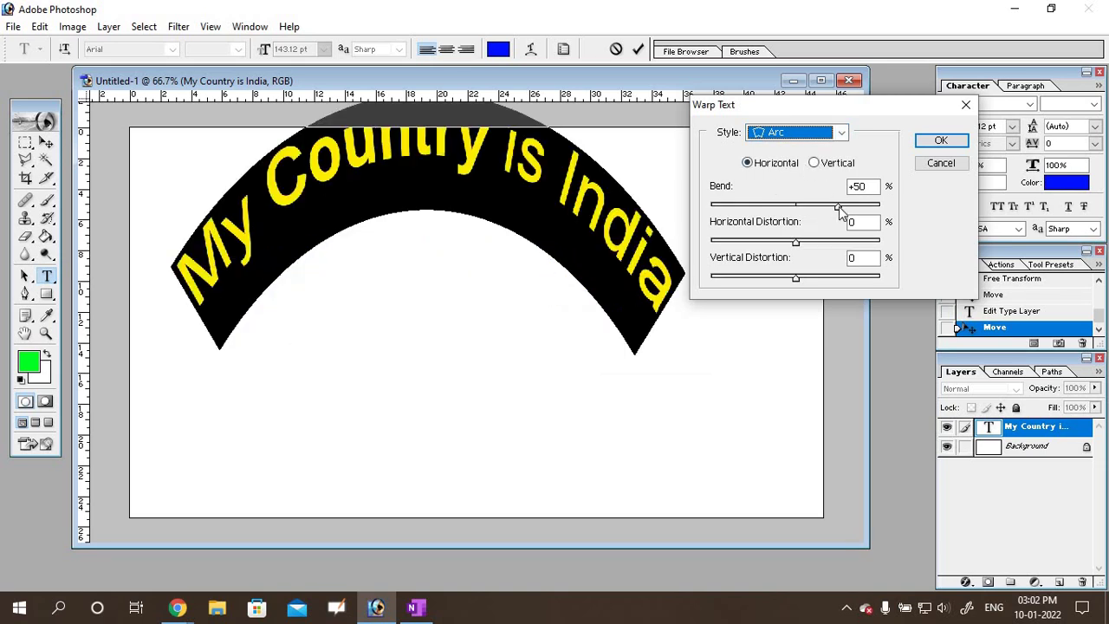
drag(839, 210, 826, 210)
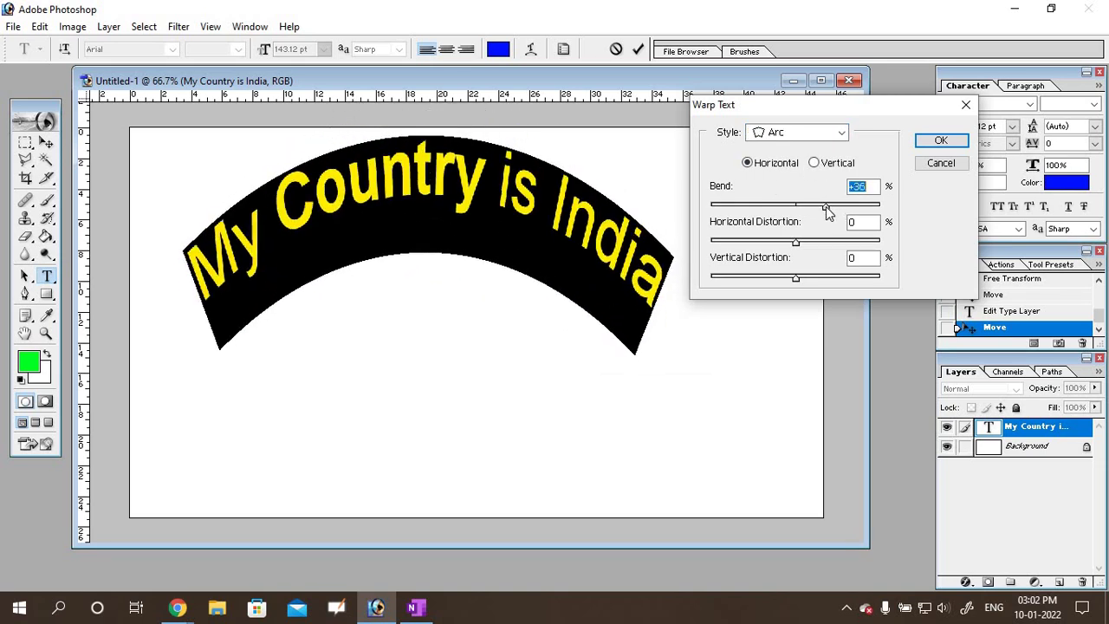
drag(827, 211, 822, 212)
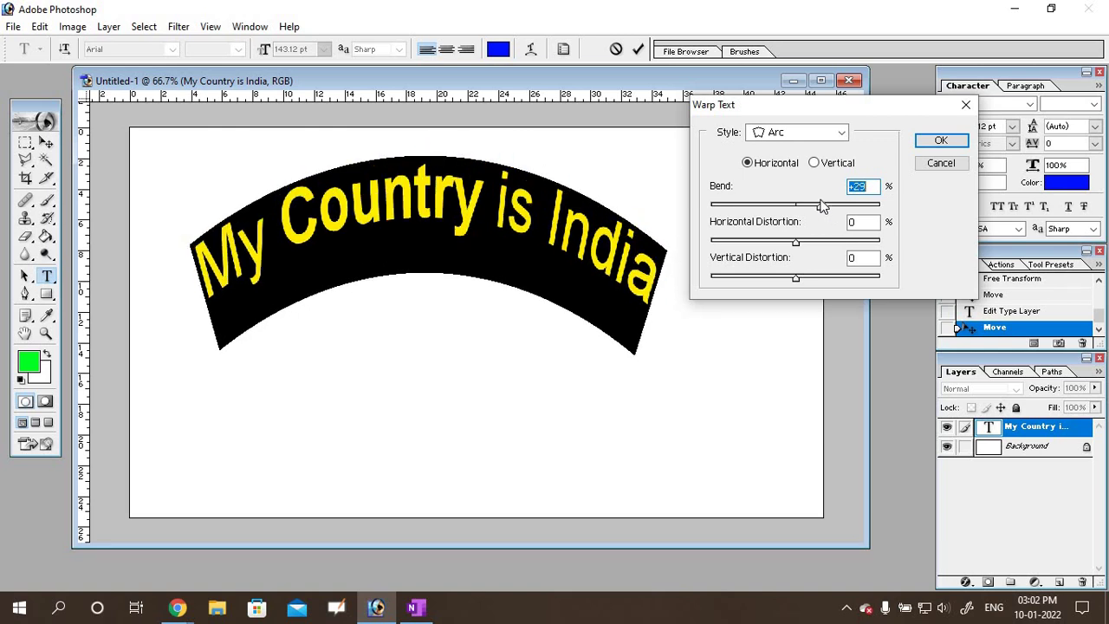
click(942, 141)
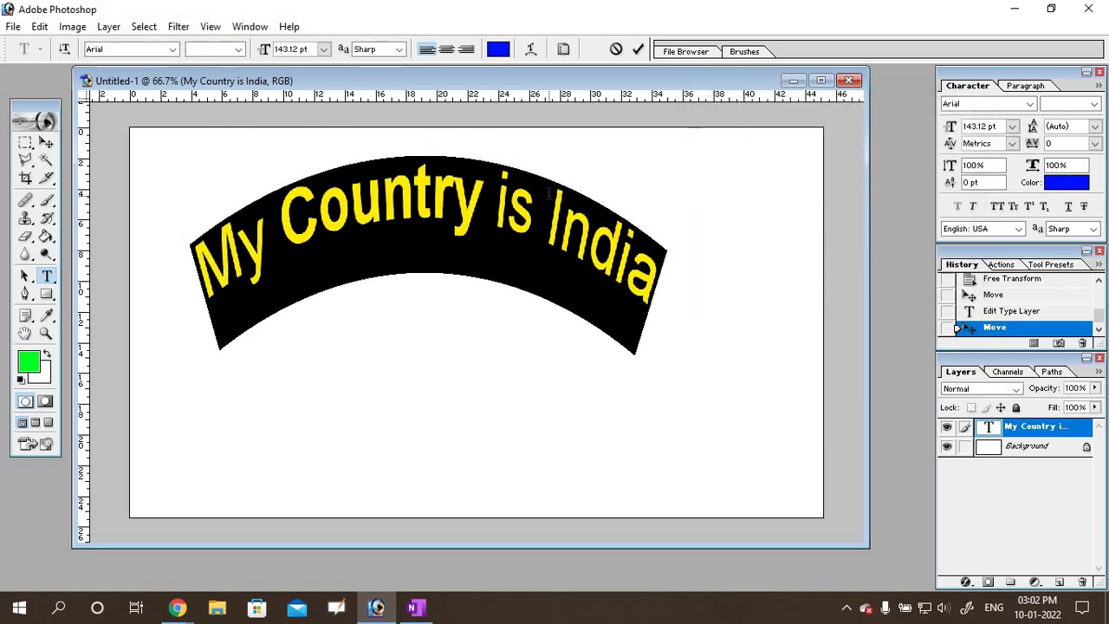
click(546, 235)
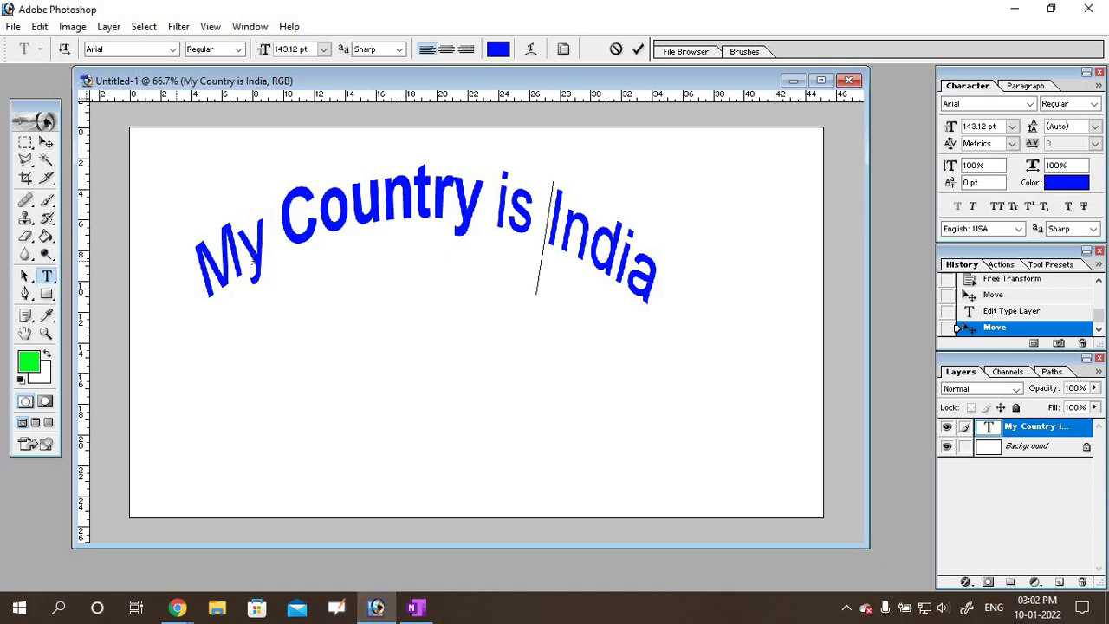
drag(213, 252, 690, 254)
Try the Arc Lower, Arc Upper, Arch and Bulge warp styles on the text.
click(531, 49)
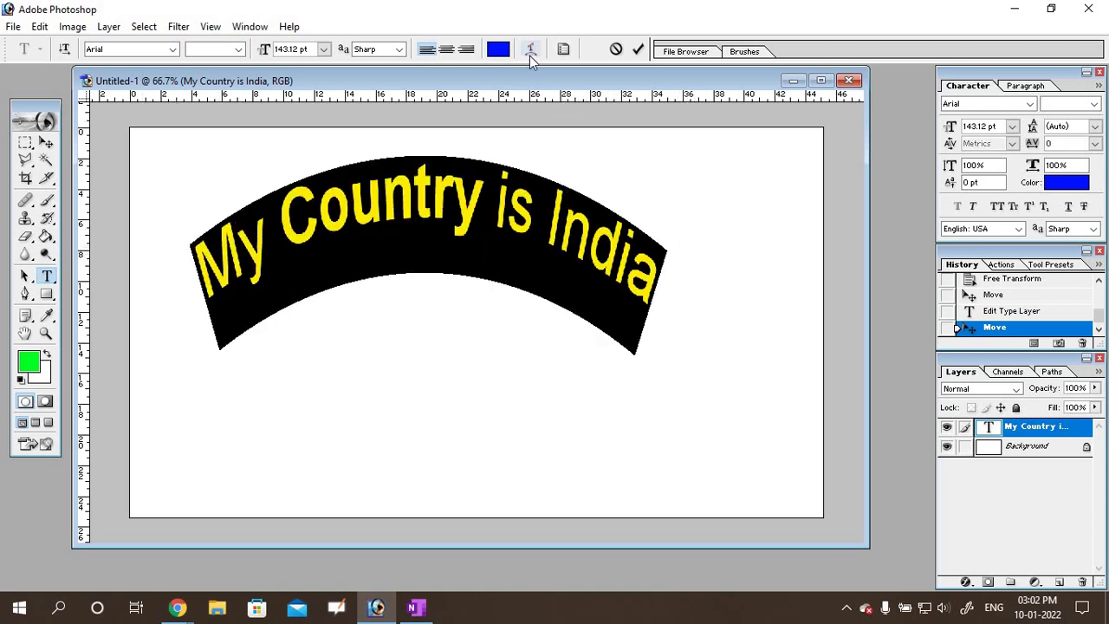
click(841, 132)
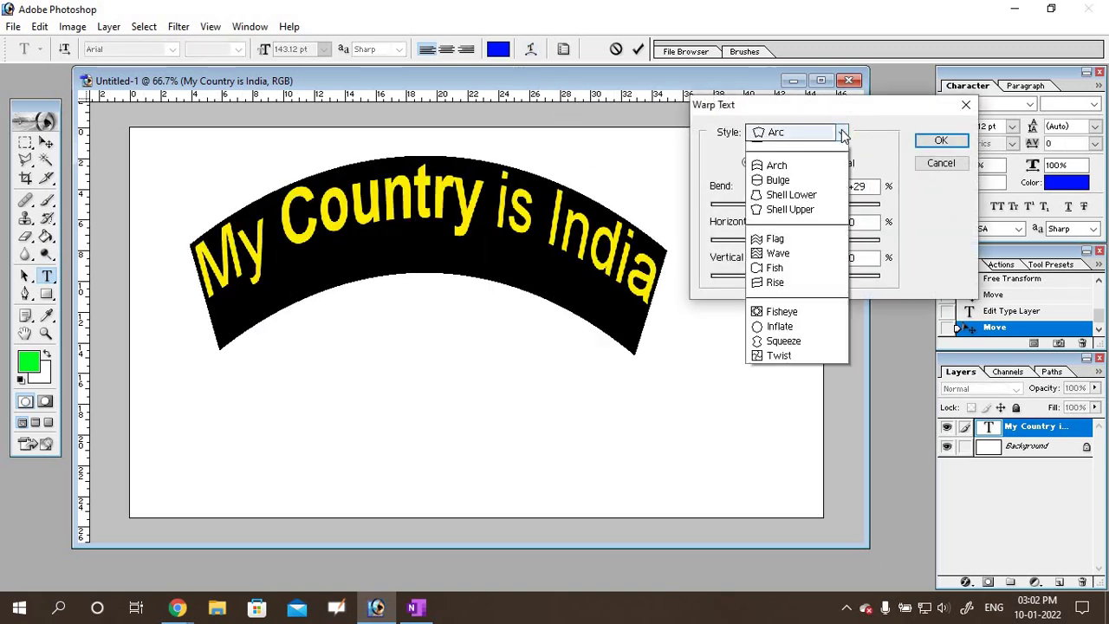
click(784, 196)
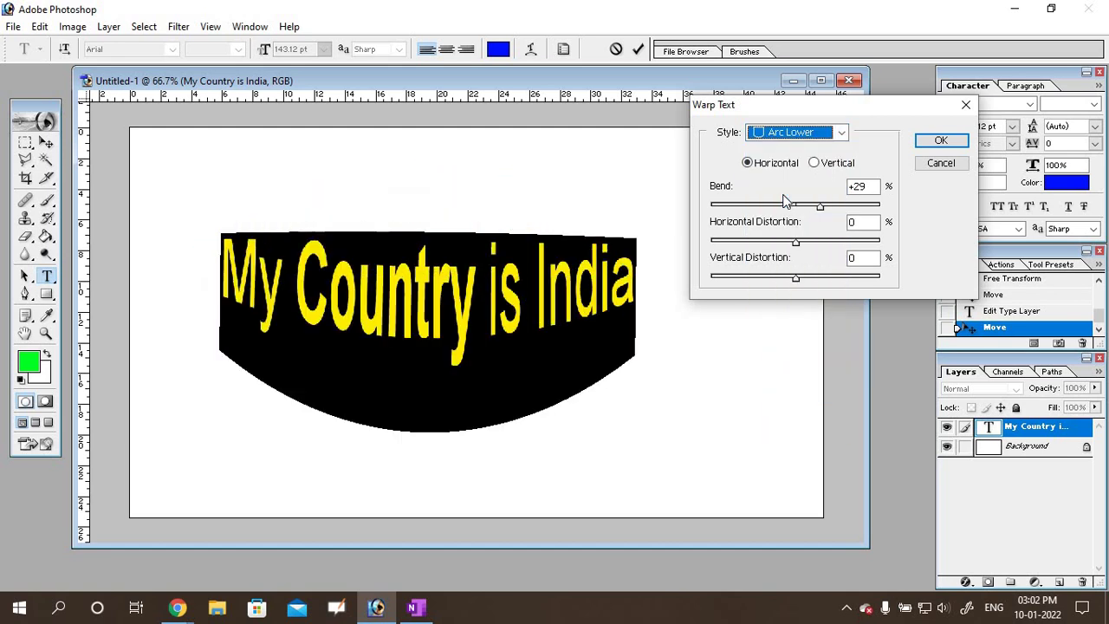
drag(820, 207, 847, 214)
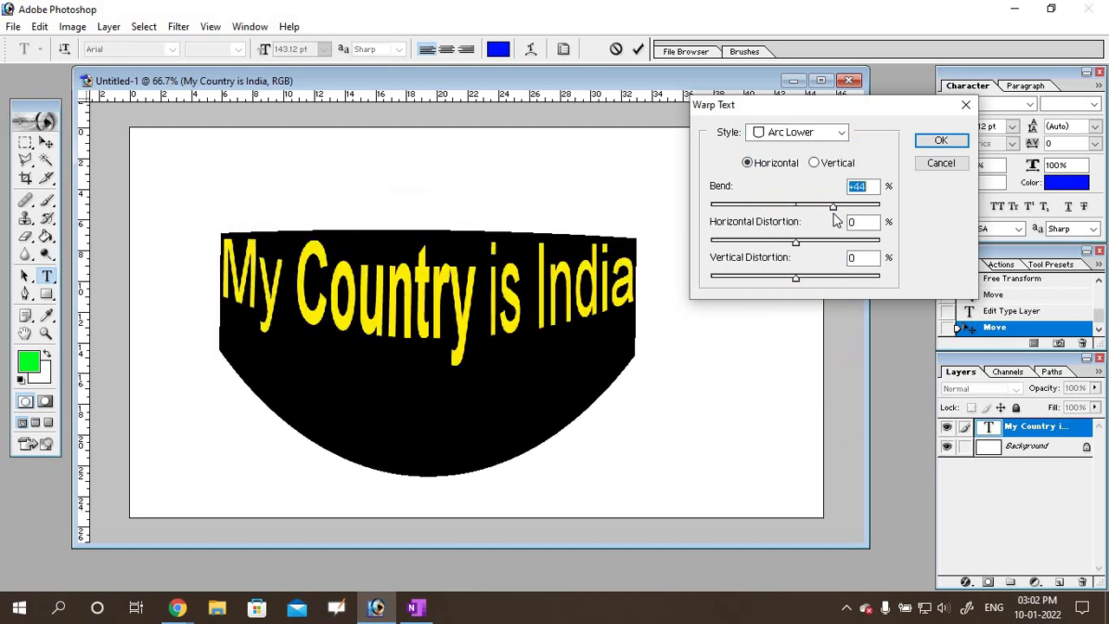
click(840, 132)
click(788, 210)
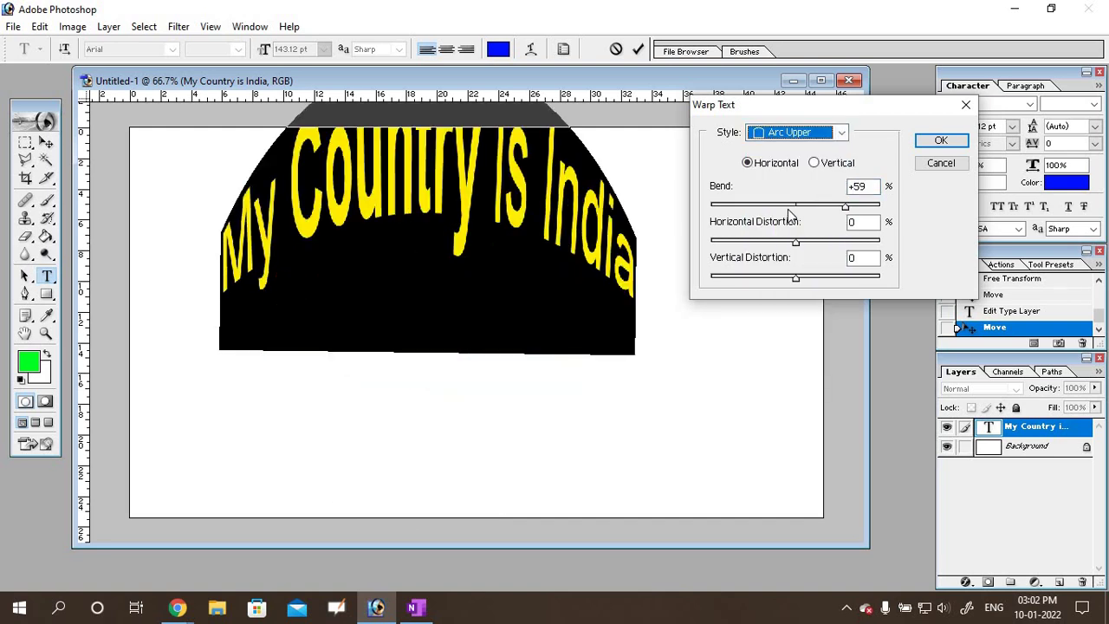
click(824, 131)
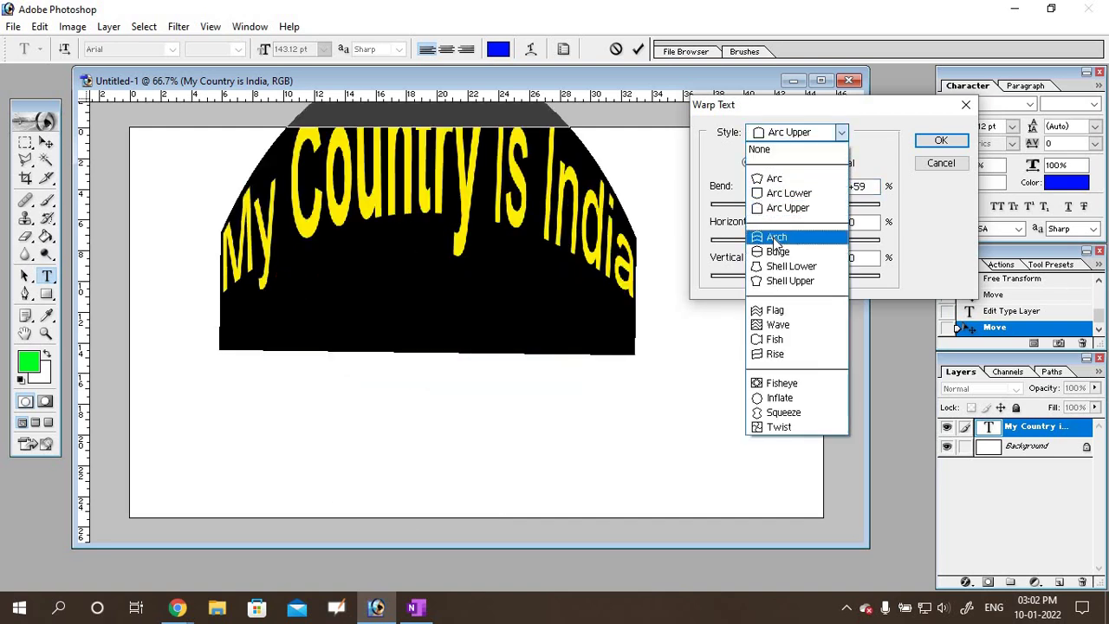
click(777, 237)
click(840, 132)
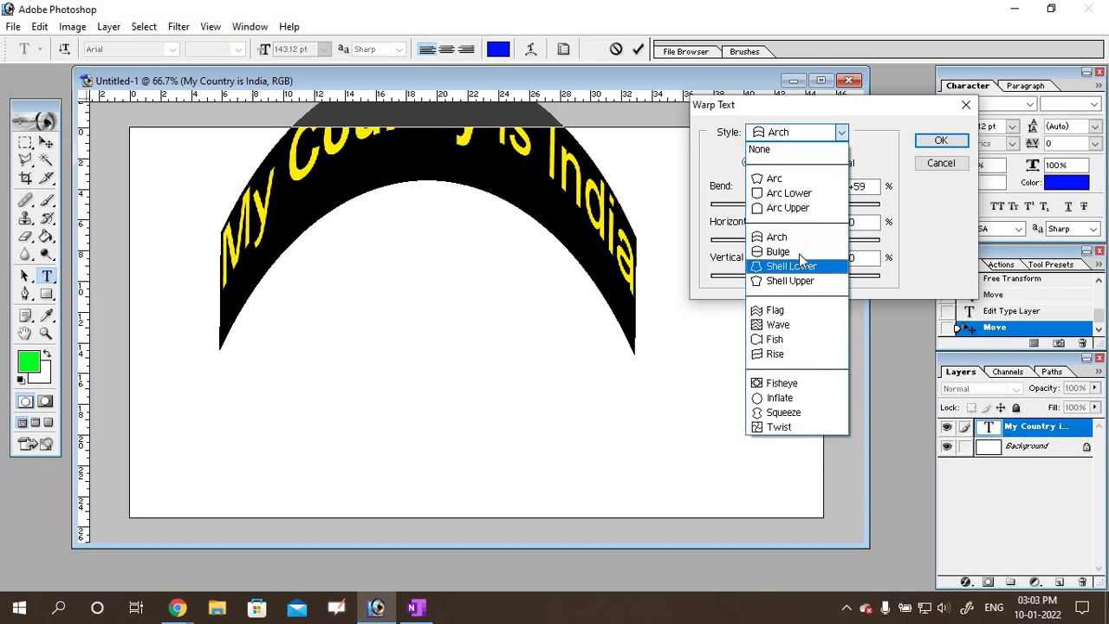
click(784, 251)
Apply a Flag warp with Bend about +62 and move the text up and right.
click(834, 143)
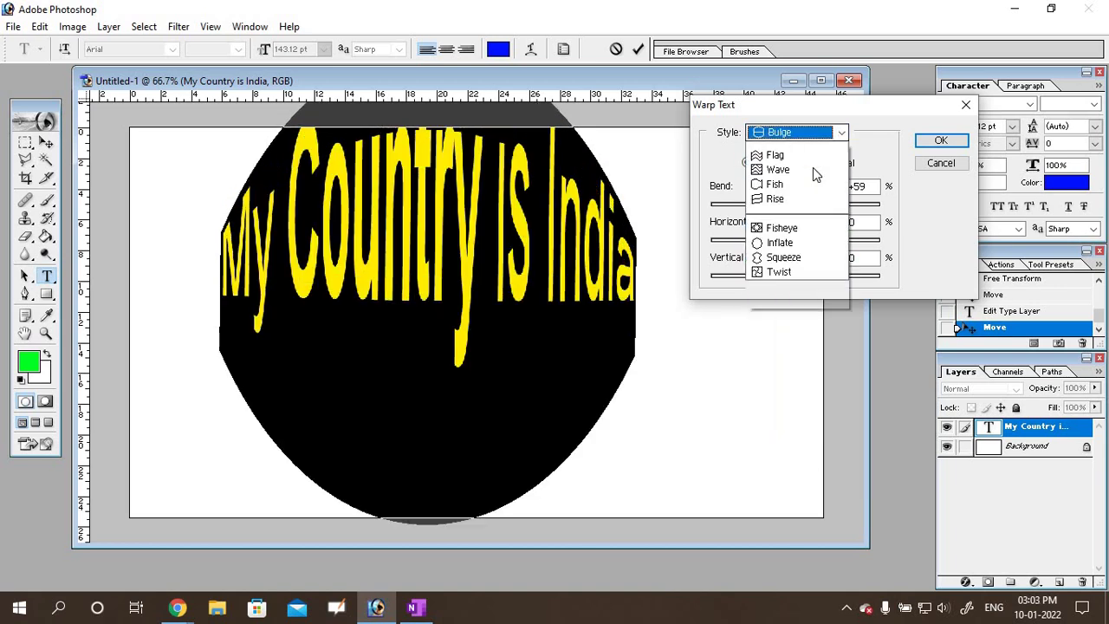
click(769, 317)
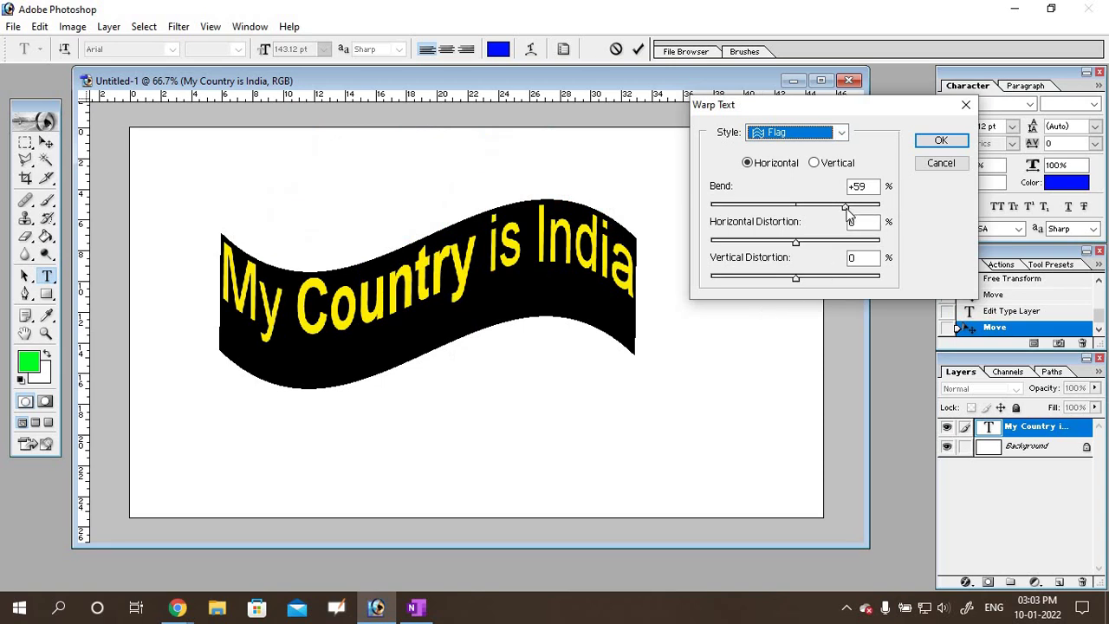
drag(846, 209, 845, 209)
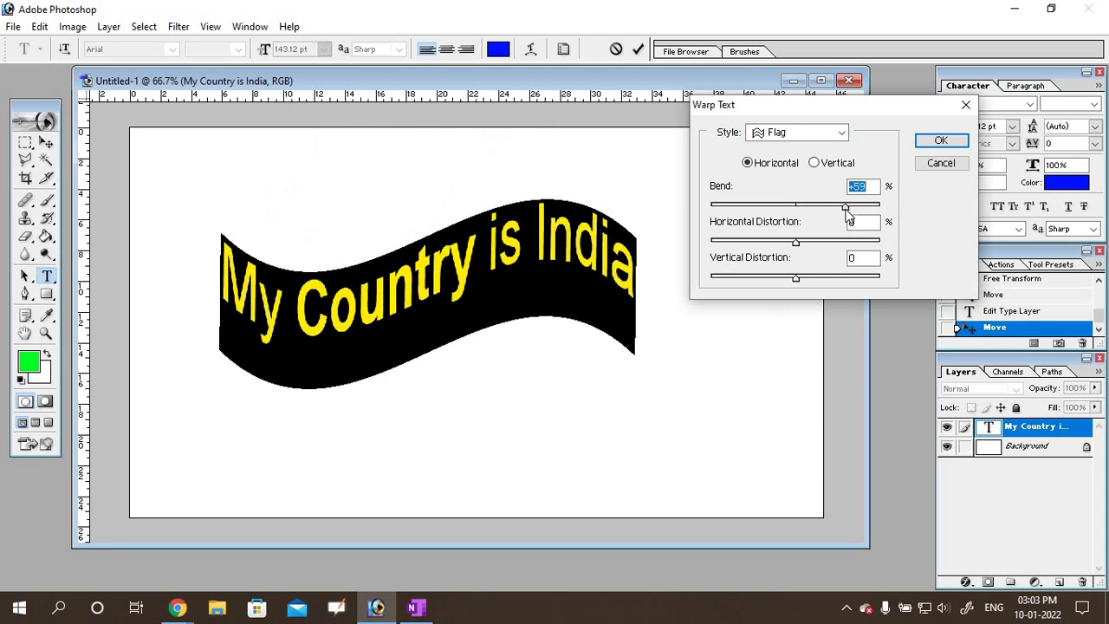
click(941, 141)
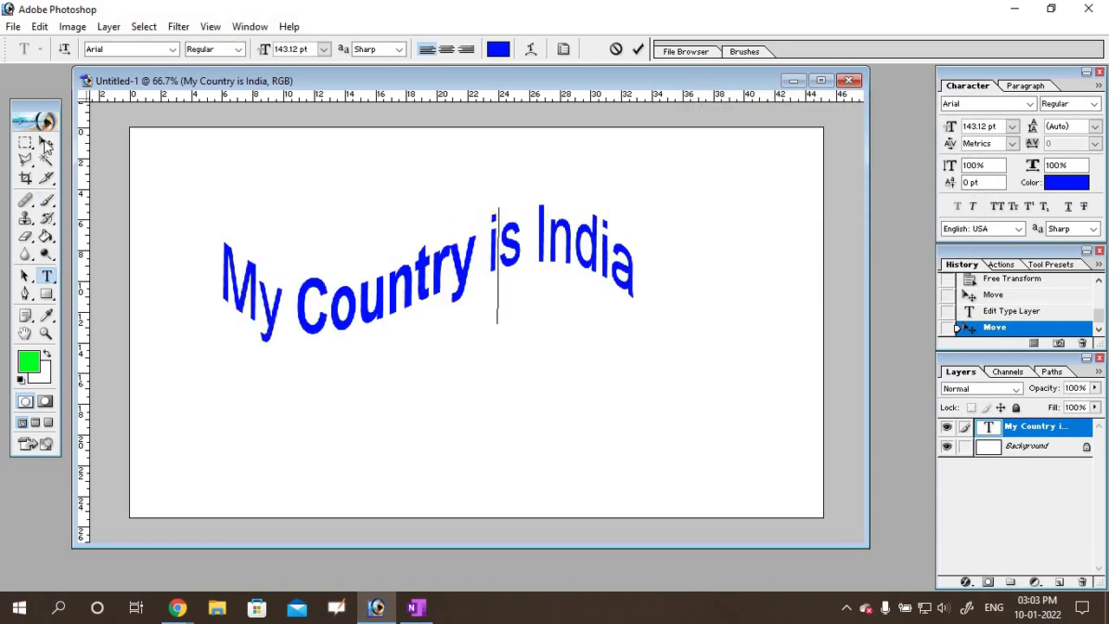
click(46, 143)
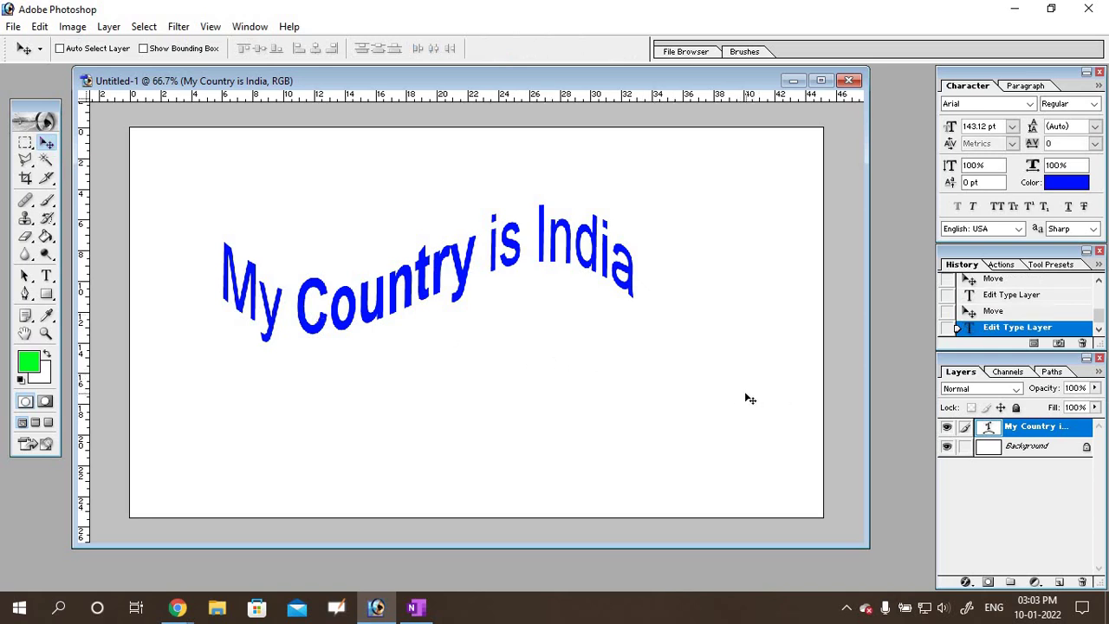
mouse_move(434, 282)
mouse_down()
mouse_move(442, 247)
mouse_move(439, 256)
mouse_move(449, 252)
mouse_up()
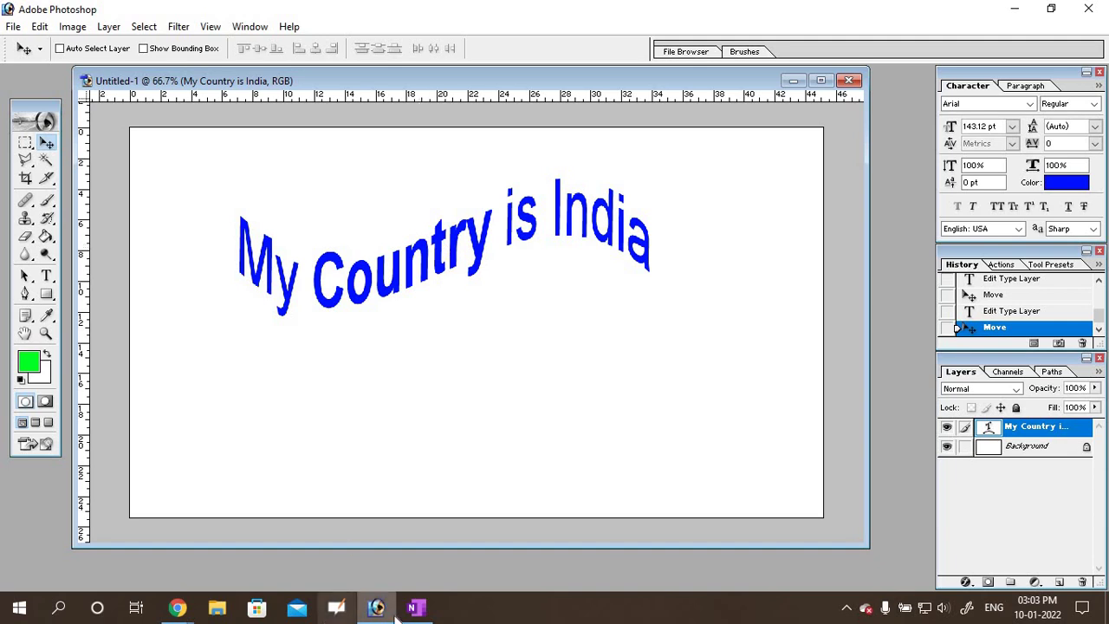
In OneNote, handwrite a red, underlined 'Duplicate Text :' heading below the warp notes.
click(416, 608)
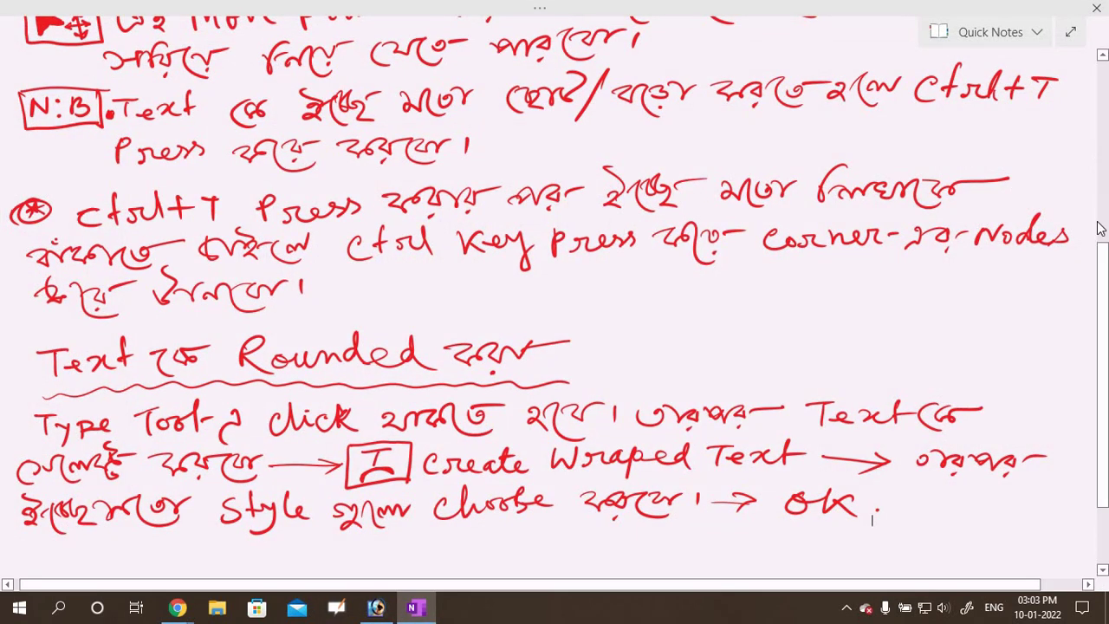
scroll(1105, 385, down, 3)
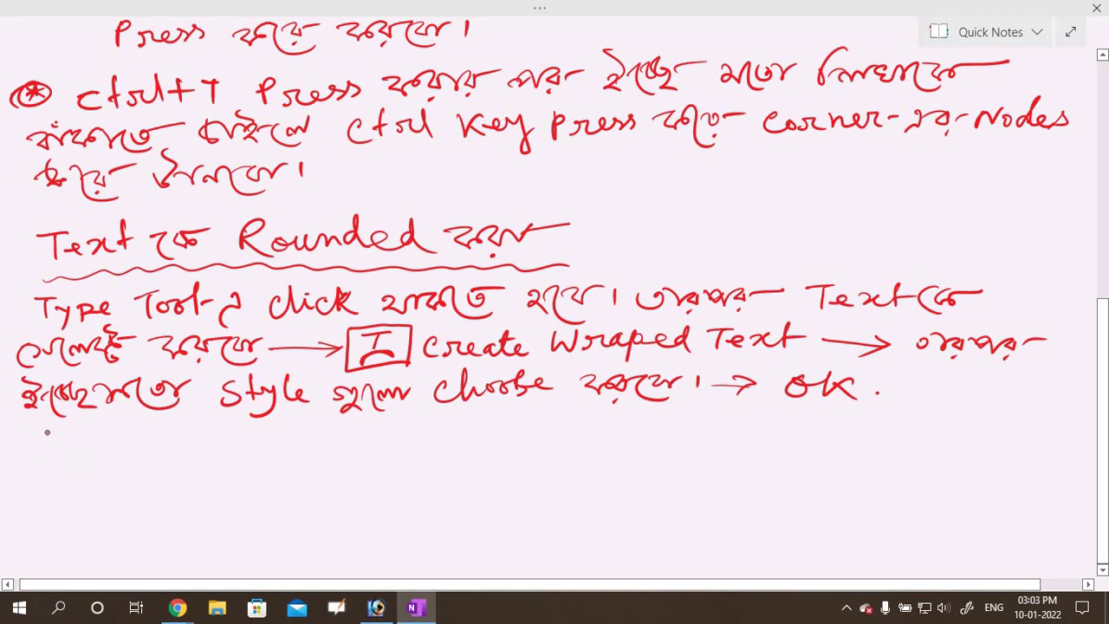
mouse_move(45, 437)
mouse_down()
mouse_move(52, 462)
mouse_move(85, 453)
mouse_move(92, 471)
mouse_move(101, 449)
mouse_move(192, 449)
mouse_up()
mouse_move(161, 435)
mouse_down()
mouse_move(245, 434)
mouse_move(235, 459)
mouse_up()
drag(243, 446, 295, 452)
mouse_move(302, 425)
mouse_down()
mouse_move(305, 455)
mouse_move(319, 439)
mouse_up()
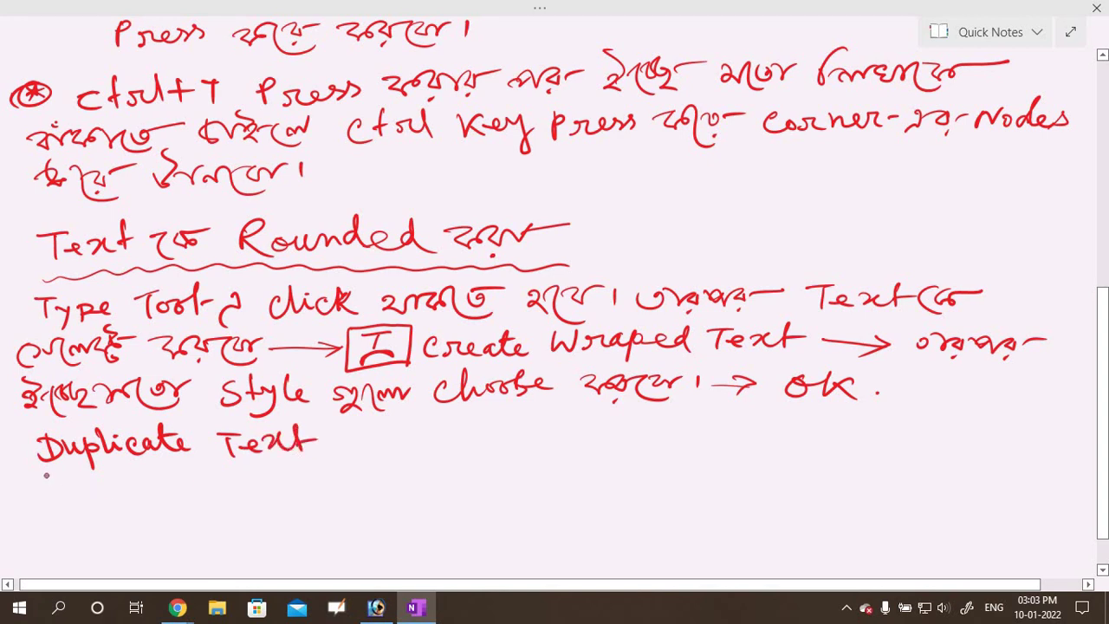
mouse_move(43, 473)
mouse_down()
mouse_move(328, 464)
mouse_move(394, 442)
mouse_up()
click(348, 452)
click(347, 438)
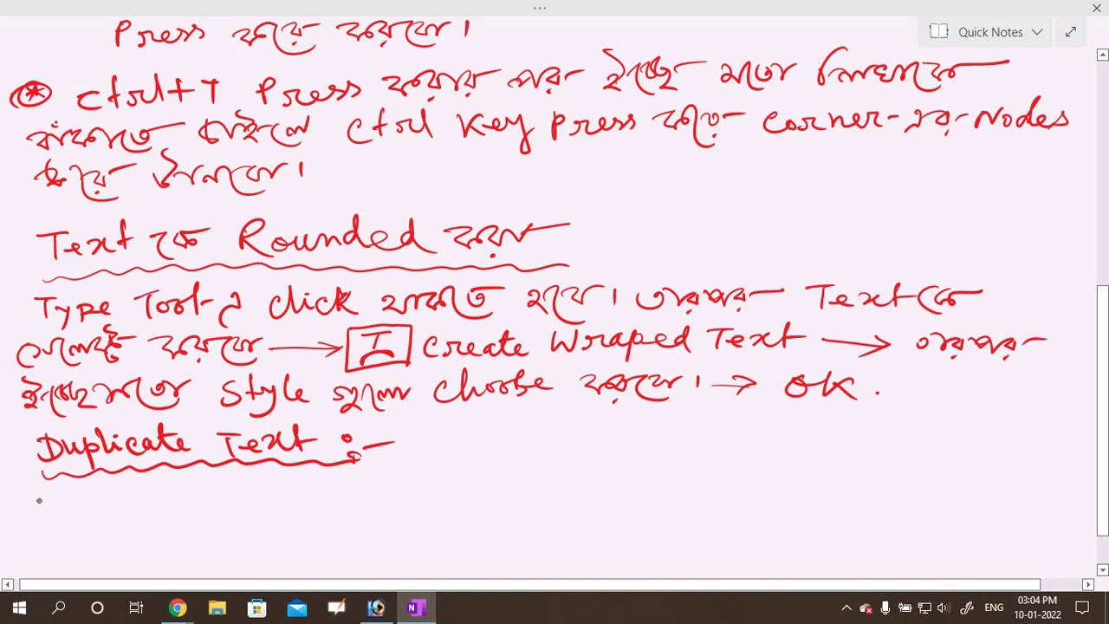
Handwrite 'Move Tools click' followed by an arrow under the Duplicate Text heading.
mouse_move(36, 517)
mouse_down()
mouse_move(105, 503)
mouse_move(127, 514)
mouse_move(173, 492)
mouse_up()
mouse_move(161, 494)
mouse_down()
mouse_move(159, 516)
mouse_move(192, 508)
mouse_up()
drag(194, 506, 227, 515)
click(224, 507)
mouse_move(289, 495)
mouse_down()
mouse_move(302, 503)
mouse_move(277, 511)
mouse_up()
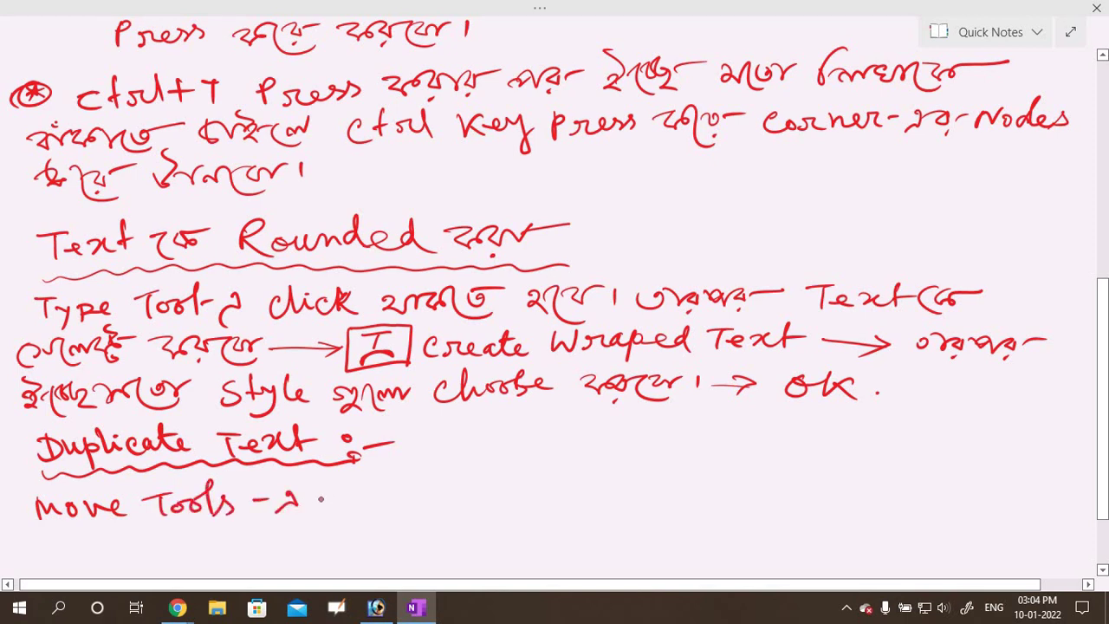
mouse_move(340, 490)
mouse_down()
mouse_move(333, 509)
mouse_move(355, 506)
mouse_up()
mouse_move(359, 494)
mouse_down()
mouse_move(362, 506)
mouse_move(390, 506)
mouse_up()
mouse_move(400, 490)
mouse_down()
mouse_move(413, 506)
mouse_move(507, 479)
mouse_move(530, 508)
mouse_move(544, 492)
mouse_move(602, 487)
mouse_up()
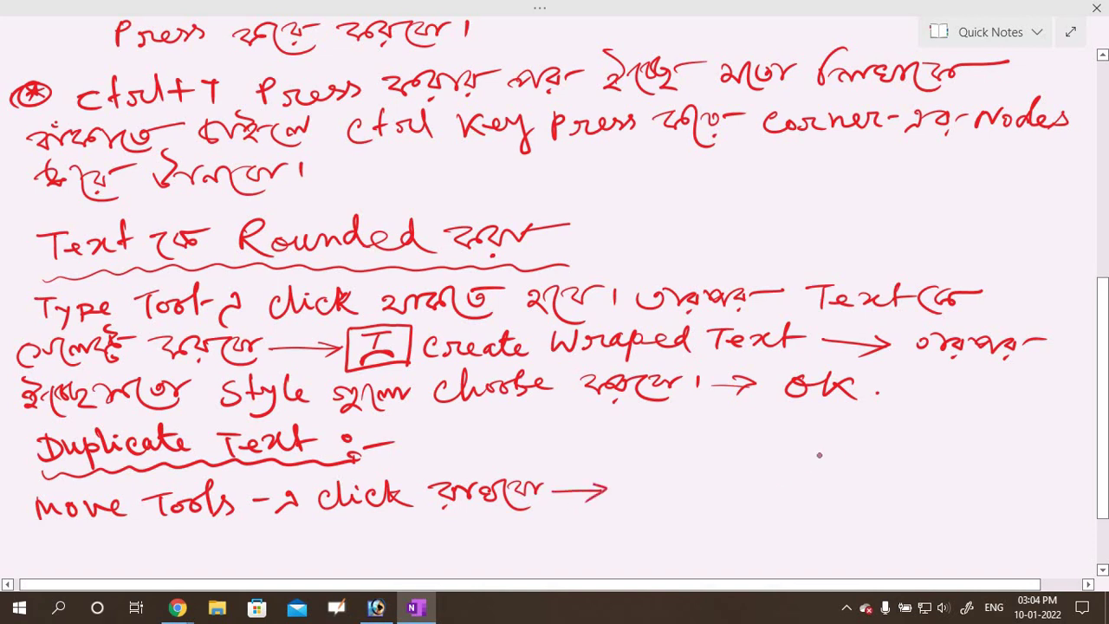
Continue the line with 'Alt Key' and a short Bengali phrase.
drag(636, 482, 643, 501)
mouse_move(645, 468)
mouse_down()
mouse_move(648, 501)
mouse_move(622, 490)
mouse_move(664, 505)
mouse_up()
mouse_move(680, 468)
mouse_down()
mouse_move(688, 503)
mouse_move(719, 499)
mouse_up()
mouse_move(742, 478)
mouse_down()
mouse_move(744, 500)
mouse_move(775, 492)
mouse_move(768, 518)
mouse_up()
mouse_move(822, 485)
mouse_down()
mouse_move(809, 508)
mouse_move(865, 494)
mouse_move(924, 511)
mouse_move(978, 482)
mouse_move(969, 510)
mouse_move(999, 487)
mouse_up()
click(992, 492)
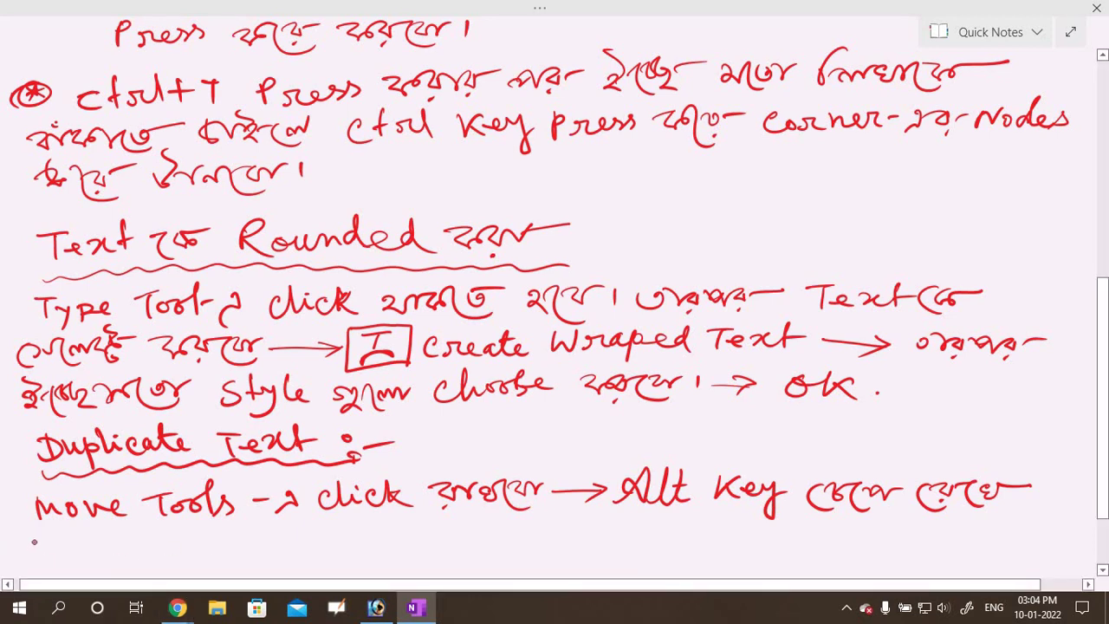
Write a second line ending with 'click' and a full stop.
mouse_move(19, 541)
mouse_down()
mouse_move(50, 549)
mouse_move(66, 537)
mouse_move(127, 565)
mouse_up()
mouse_move(102, 541)
mouse_down()
mouse_move(144, 560)
mouse_move(162, 544)
mouse_move(187, 552)
mouse_move(285, 534)
mouse_move(294, 556)
mouse_move(317, 527)
mouse_move(354, 551)
mouse_up()
mouse_move(367, 526)
mouse_down()
mouse_move(372, 549)
mouse_move(454, 556)
mouse_move(503, 535)
mouse_move(549, 538)
mouse_move(542, 544)
mouse_move(560, 530)
mouse_move(595, 544)
mouse_move(626, 525)
mouse_move(659, 537)
mouse_move(676, 526)
mouse_move(697, 538)
mouse_up()
drag(713, 523, 711, 534)
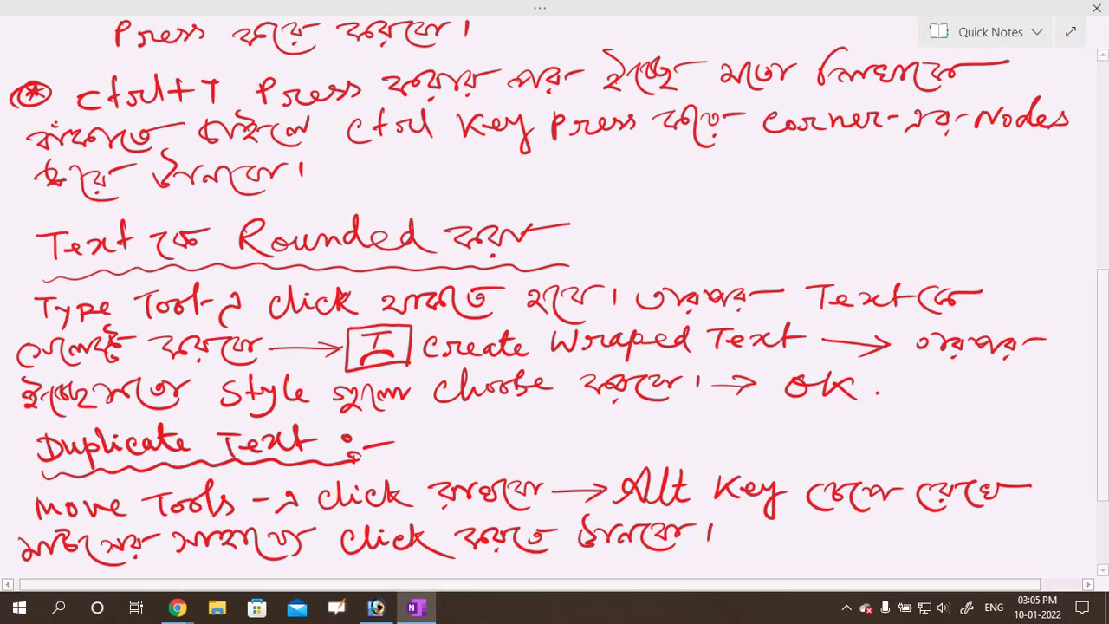
Back in Photoshop, nudge the warped text, then Alt-drag a duplicate copy below it.
click(377, 608)
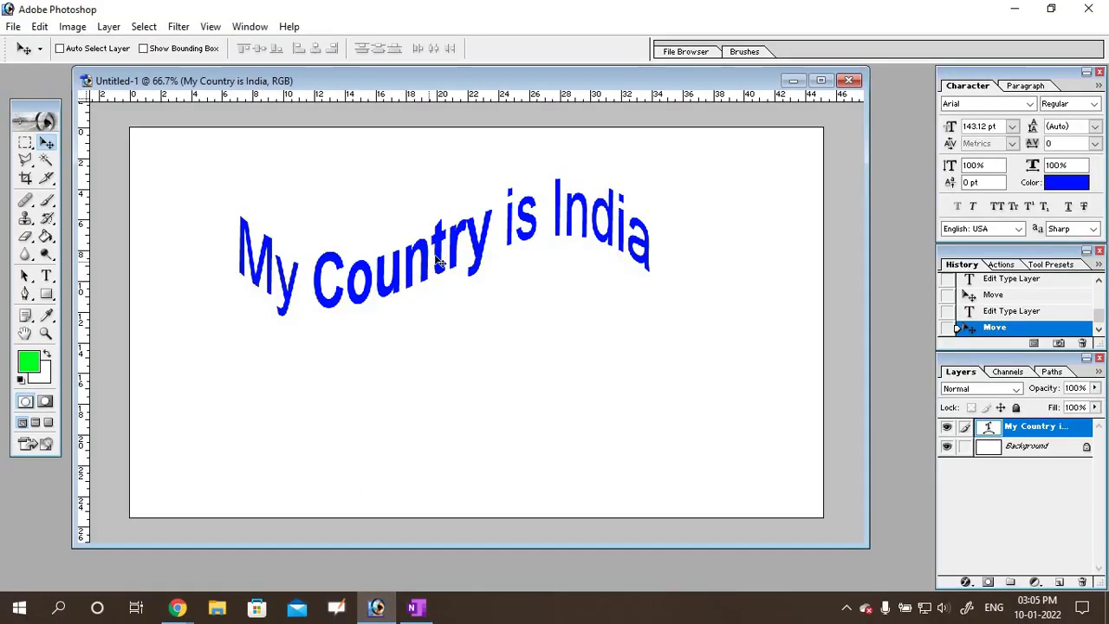
drag(424, 260, 425, 250)
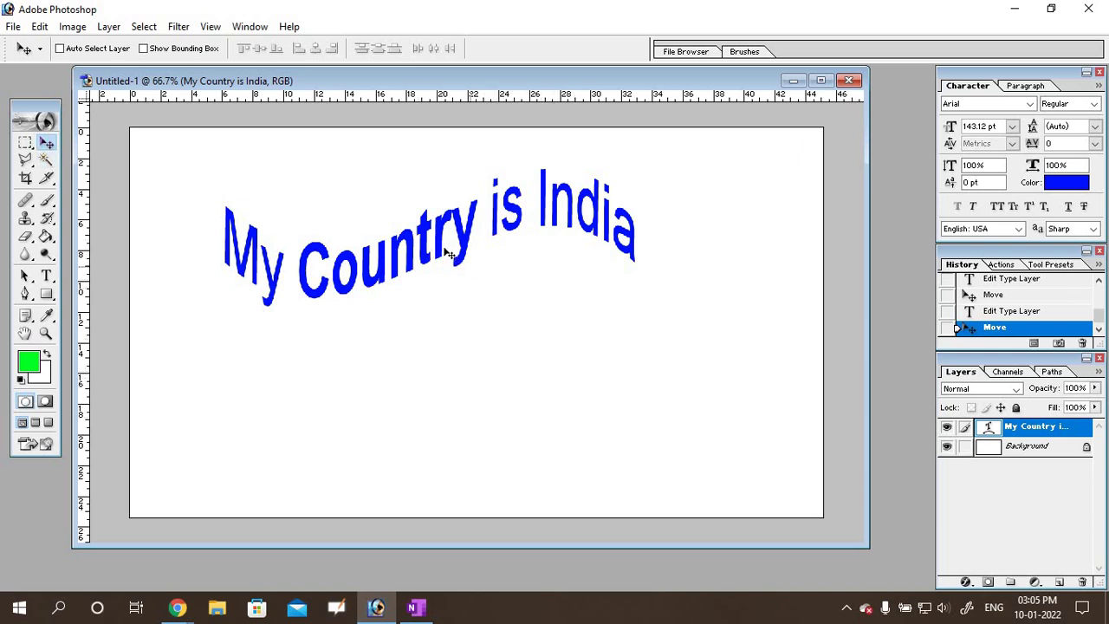
mouse_move(433, 248)
mouse_down()
mouse_move(418, 249)
mouse_move(452, 238)
mouse_up()
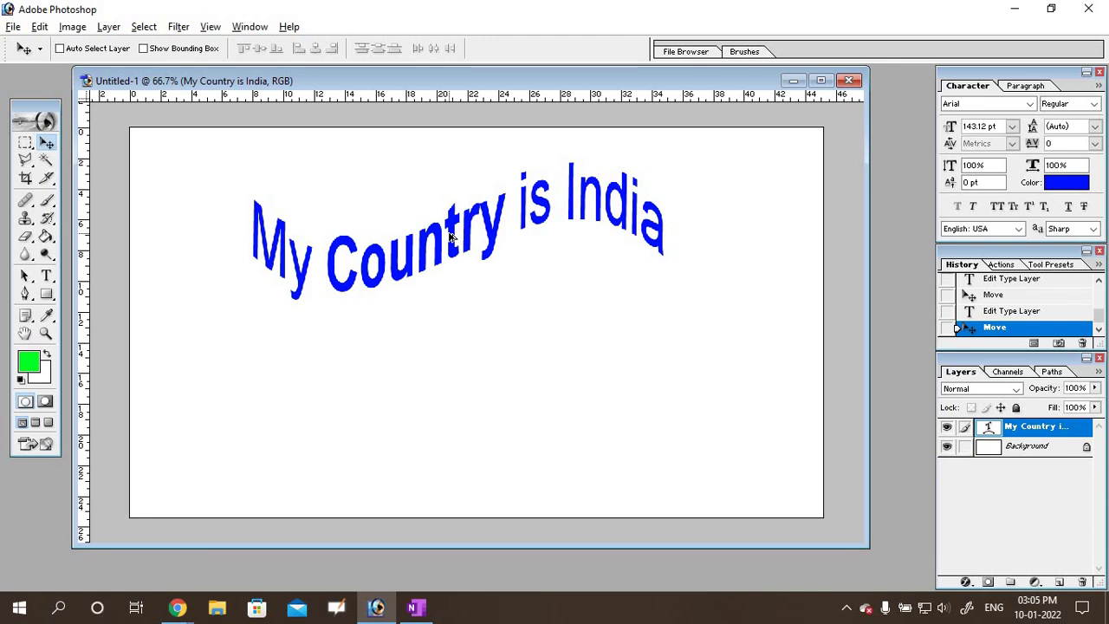
mouse_move(451, 236)
mouse_down()
mouse_move(452, 312)
mouse_move(484, 312)
mouse_up()
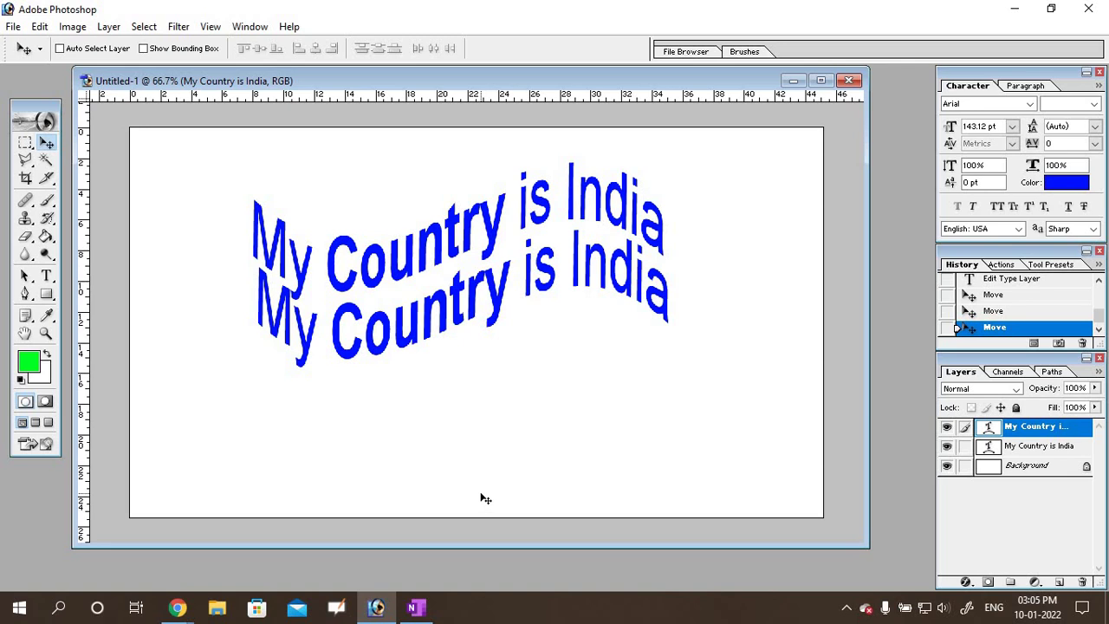
Test moving and tilting the copy with Free Transform, then cancel the transform.
key(ctrl+t)
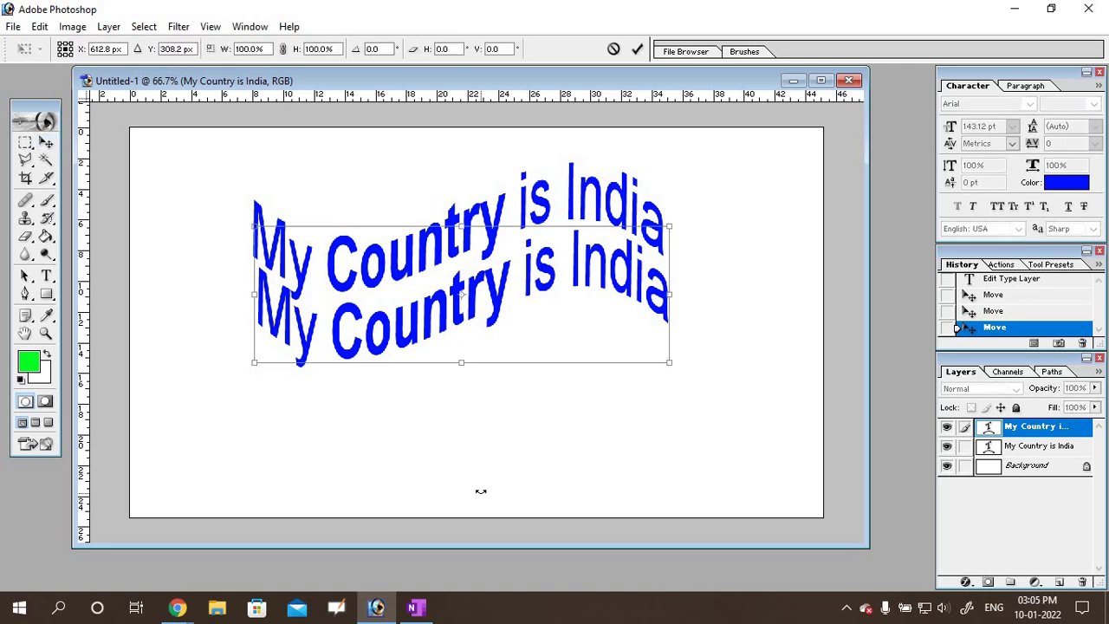
drag(533, 319, 545, 390)
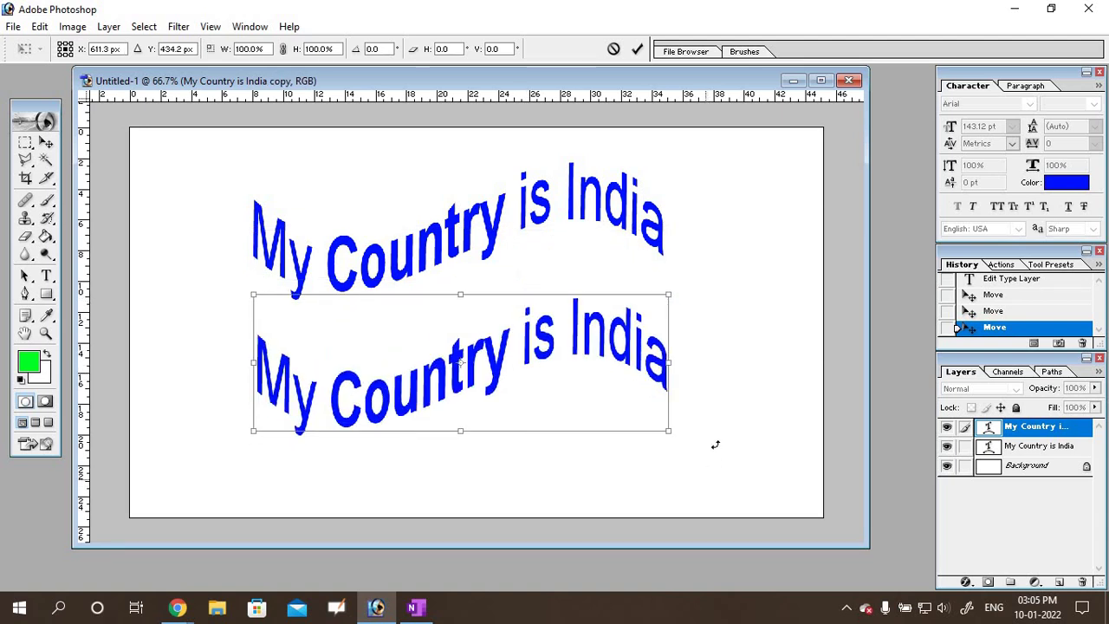
mouse_move(716, 445)
mouse_down()
mouse_move(699, 355)
mouse_move(713, 372)
mouse_up()
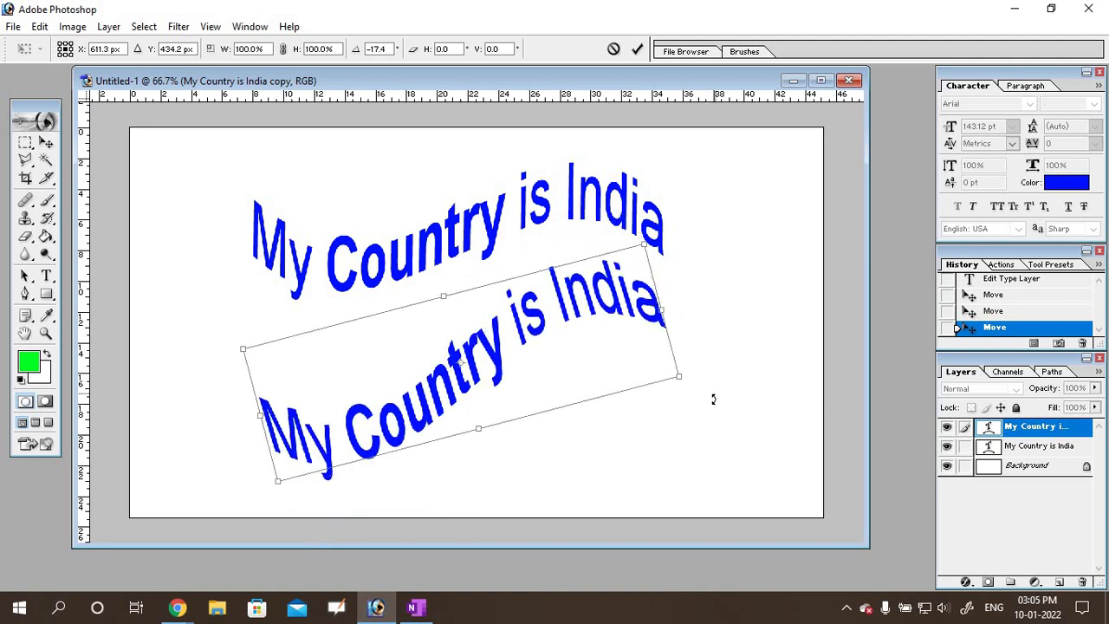
mouse_move(713, 371)
mouse_down()
mouse_move(713, 407)
mouse_move(691, 442)
mouse_up()
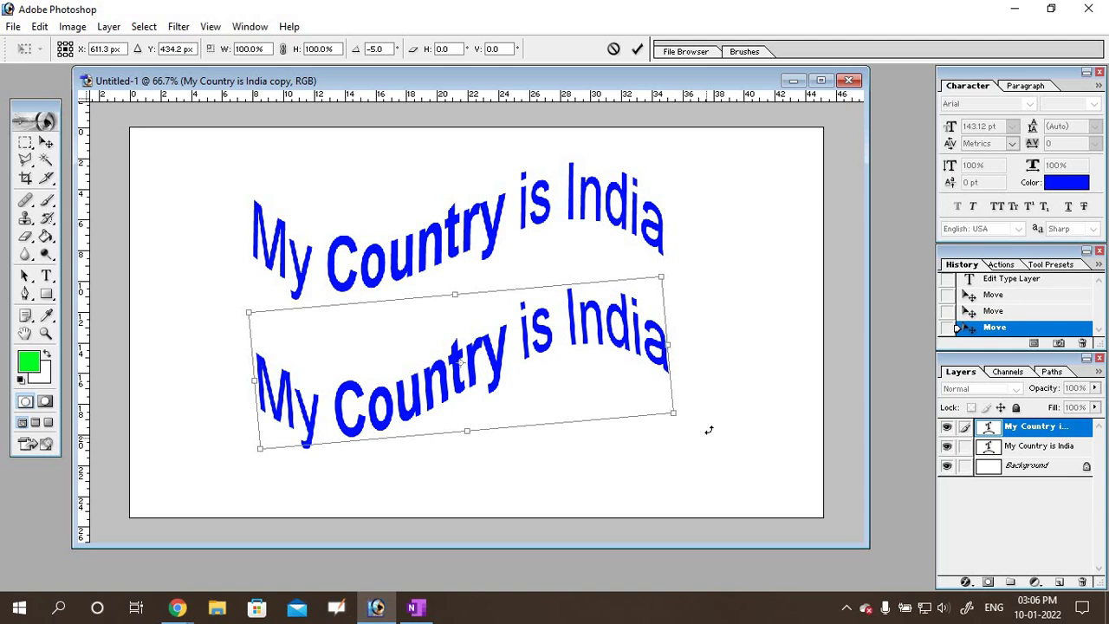
drag(709, 430, 718, 409)
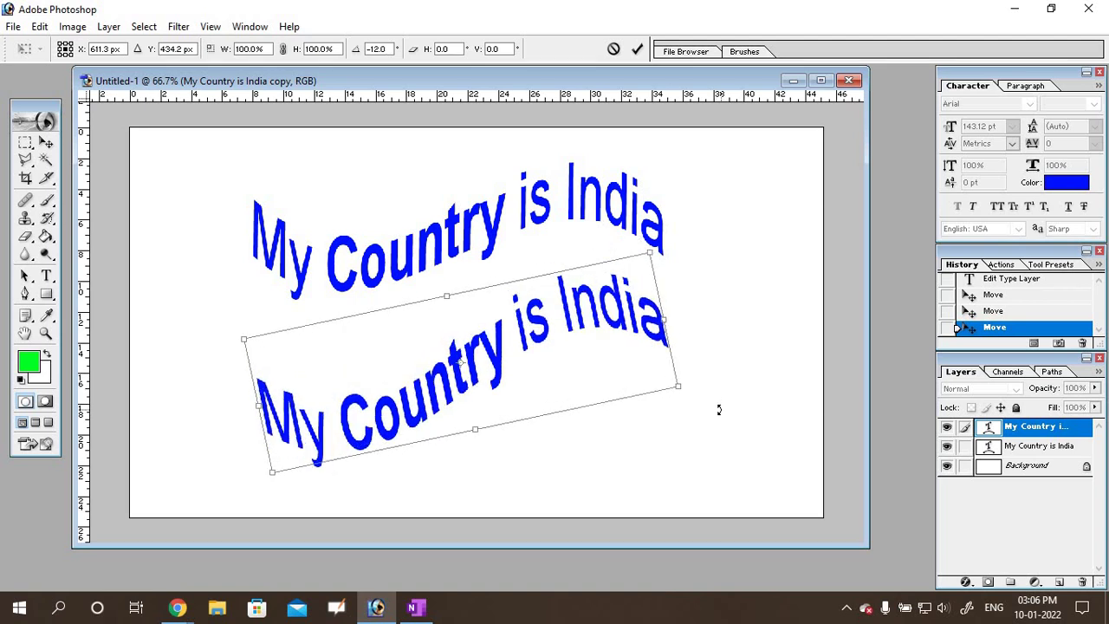
key(Escape)
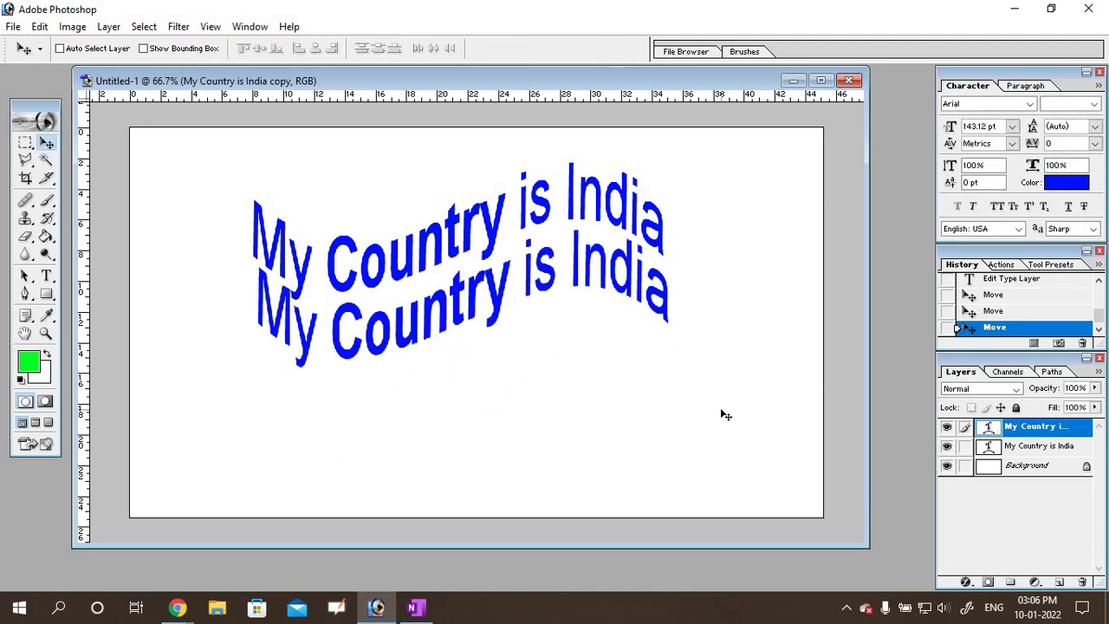
Flip the copy upside down with Free Transform and move it up beneath the original.
key(ctrl+t)
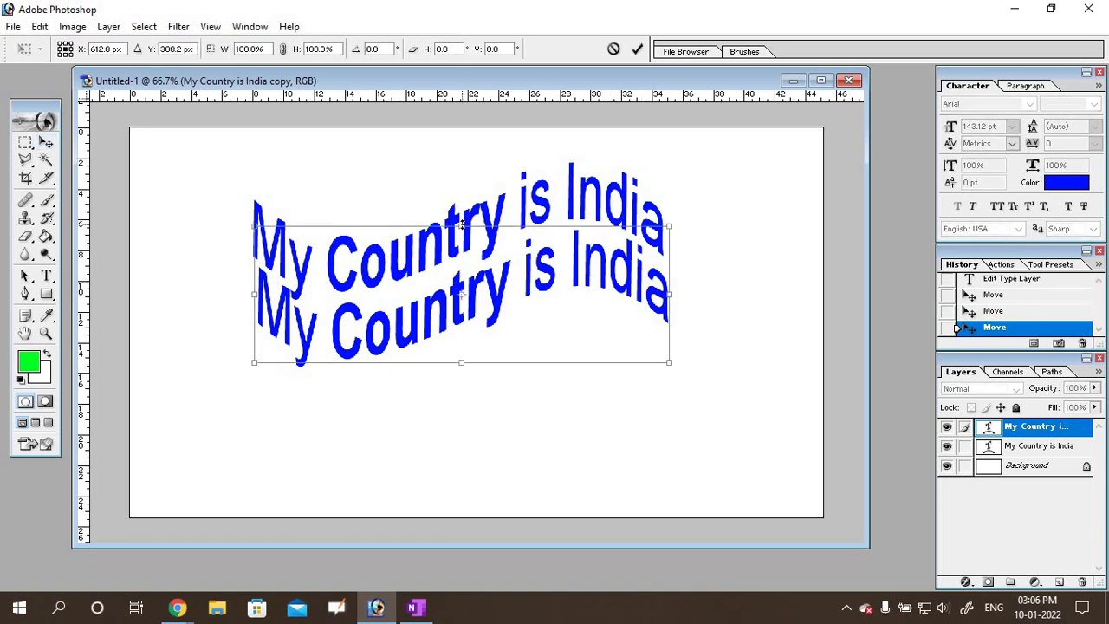
drag(461, 226, 453, 428)
drag(453, 436, 458, 457)
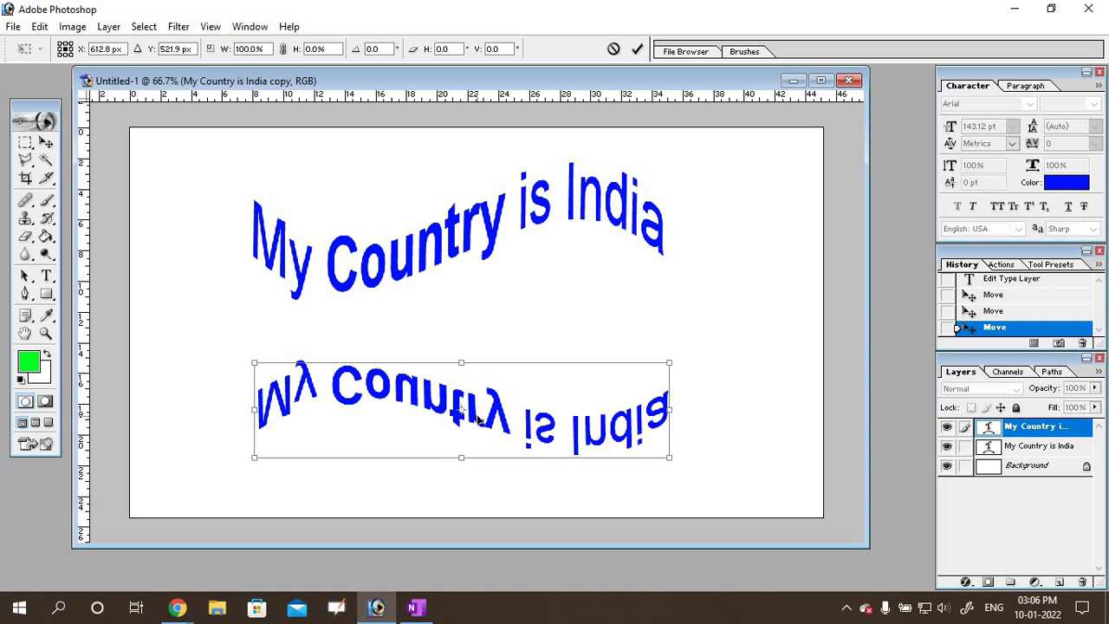
key(Return)
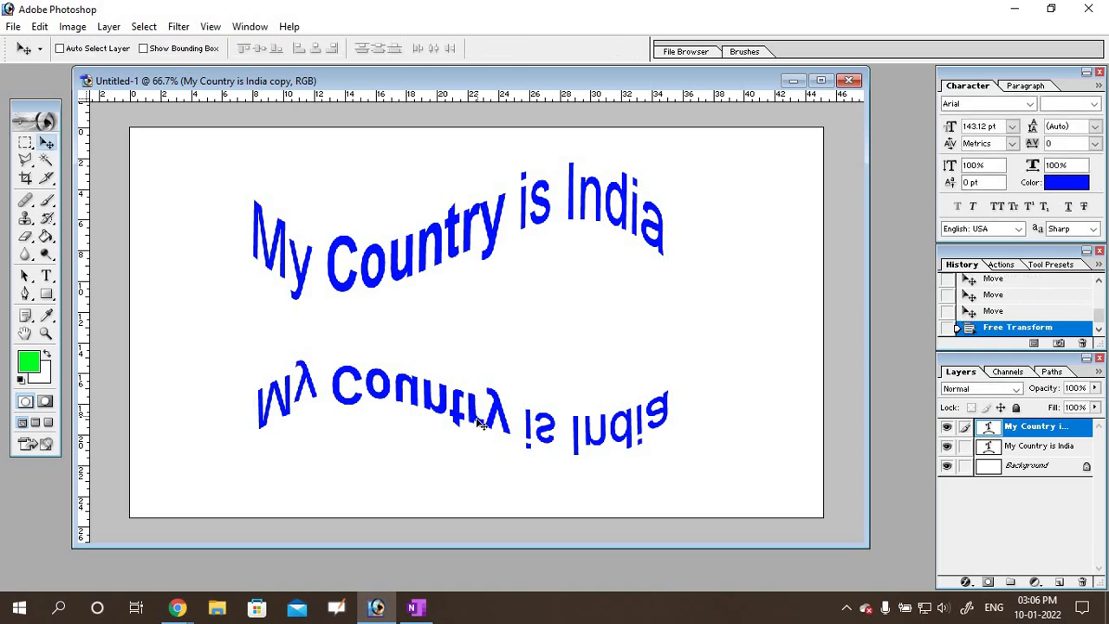
drag(482, 422, 466, 374)
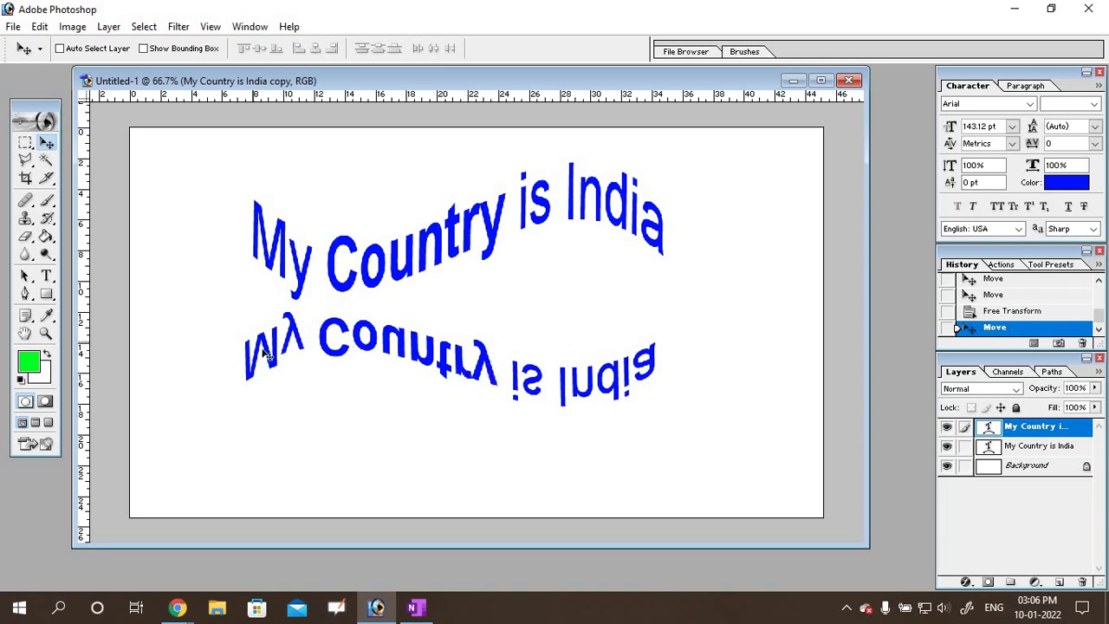
Reverse the reflection's Flag warp to a negative bend and move it under the original.
click(47, 275)
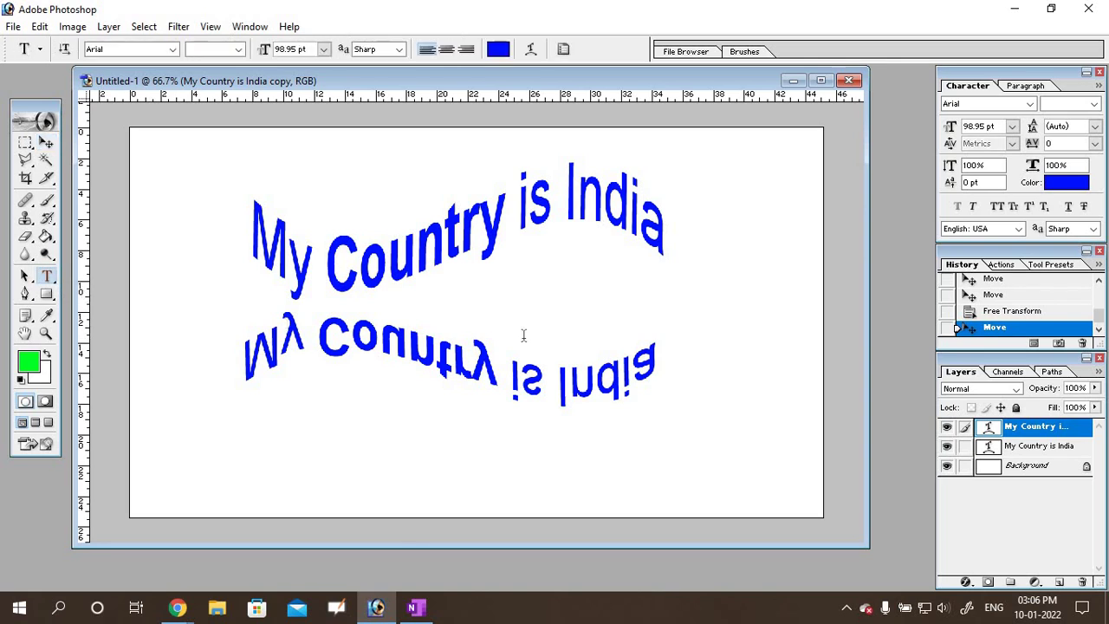
click(470, 364)
key(ctrl+a)
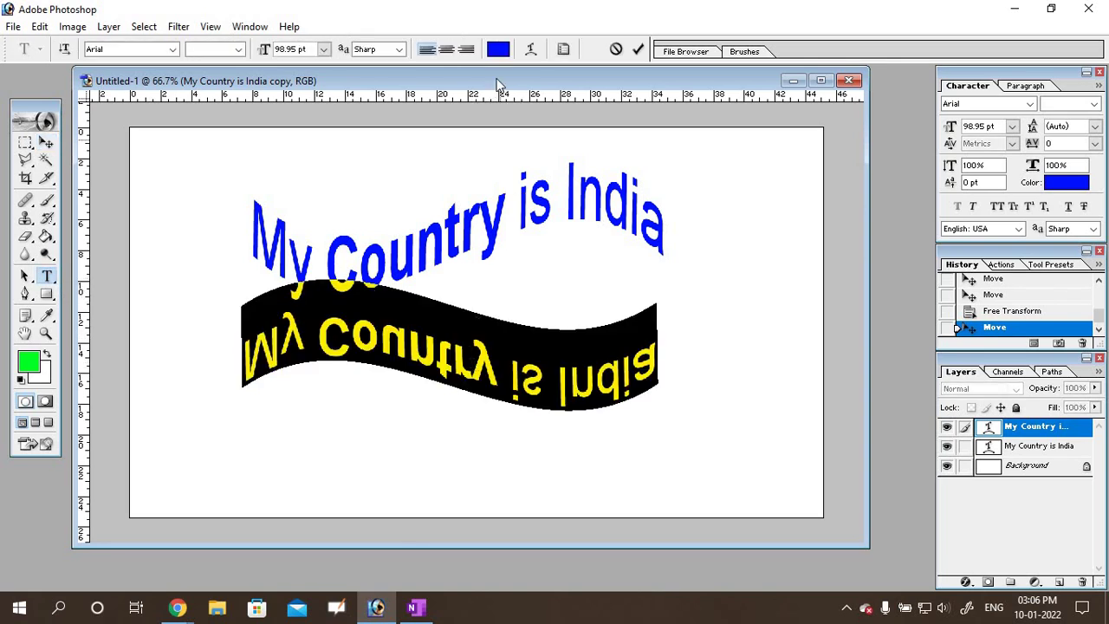
click(531, 49)
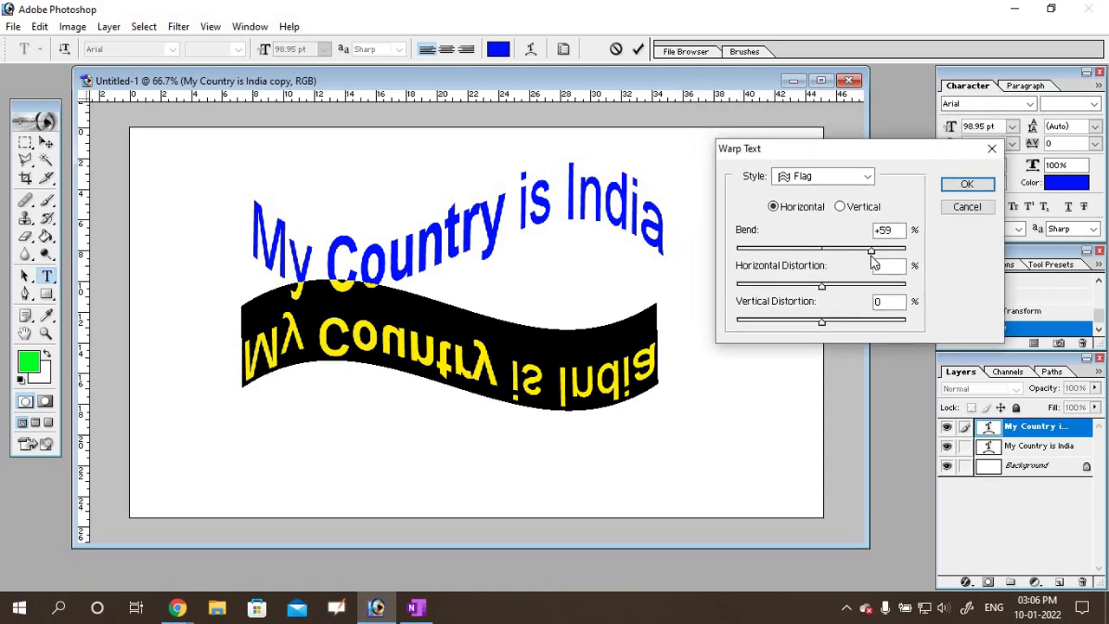
drag(871, 249, 759, 252)
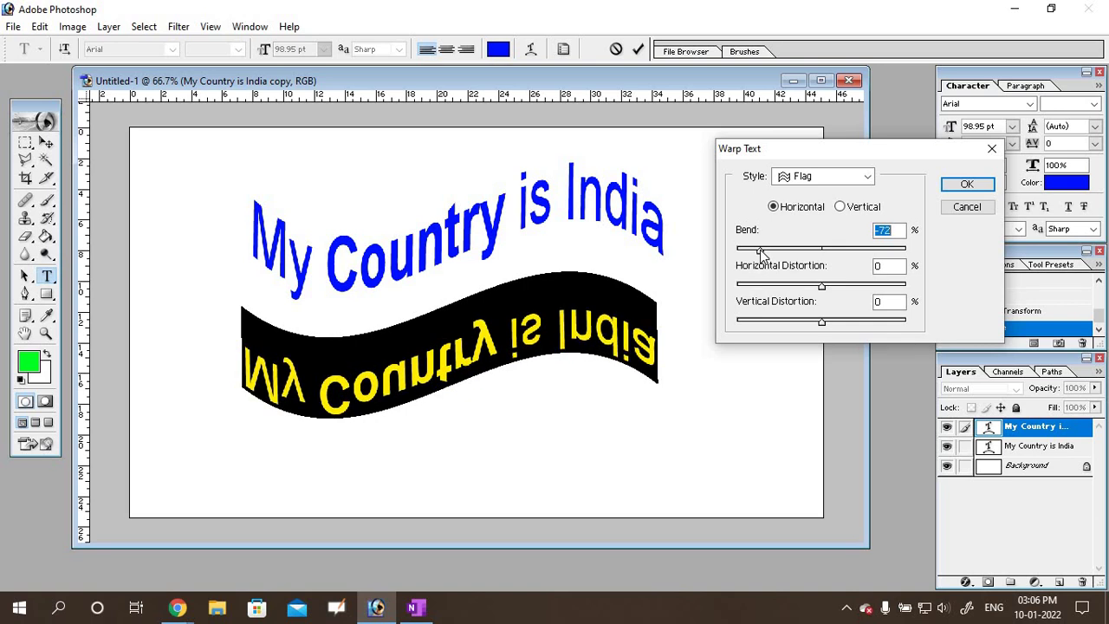
key(Return)
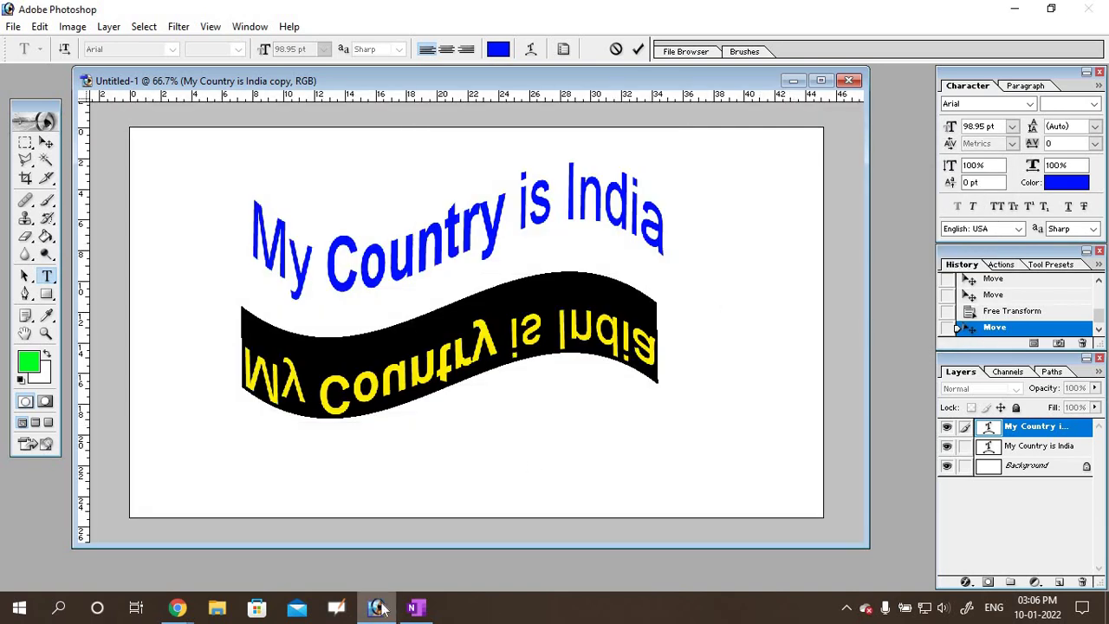
click(381, 609)
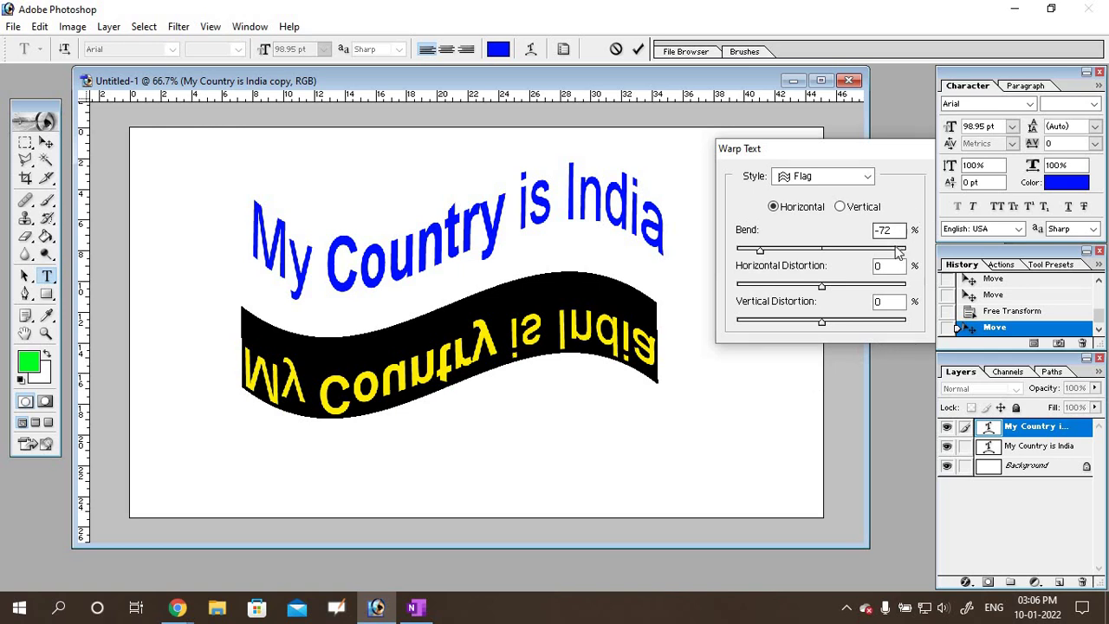
click(925, 195)
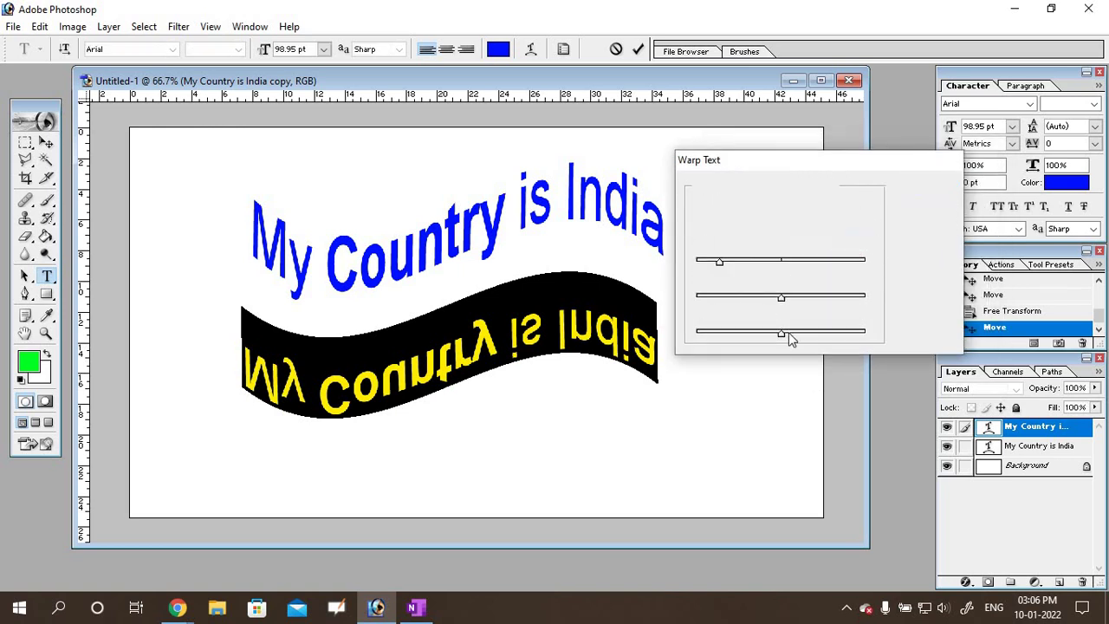
click(505, 351)
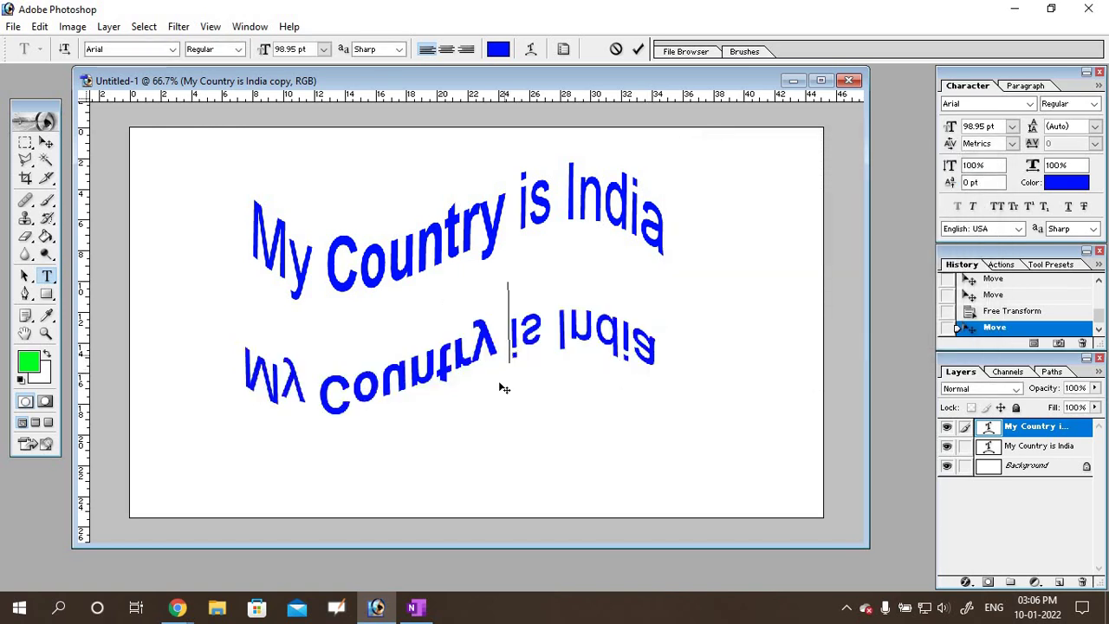
click(45, 141)
drag(501, 366, 490, 301)
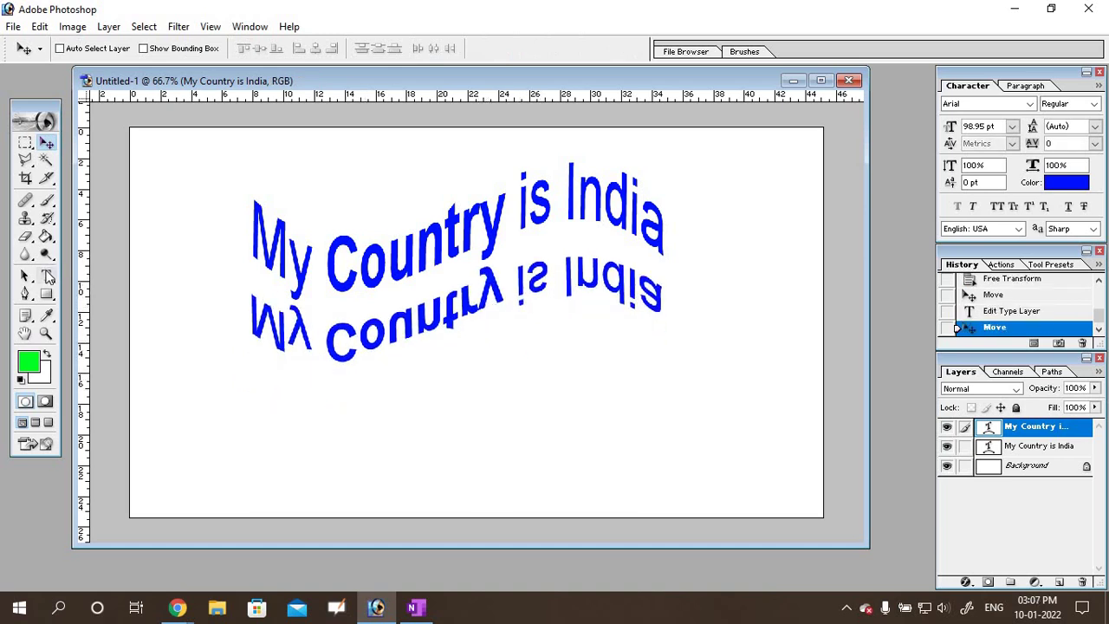
Fine-tune the reflection's Flag bend to about -79 and nudge it into place.
click(46, 275)
click(358, 342)
key(ctrl+a)
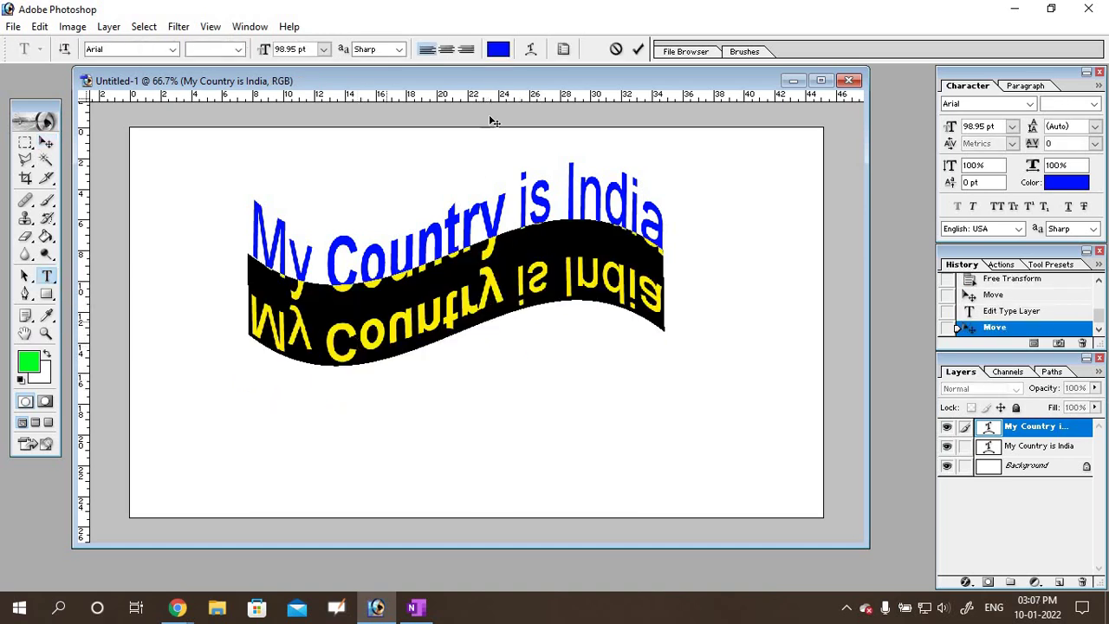
click(532, 49)
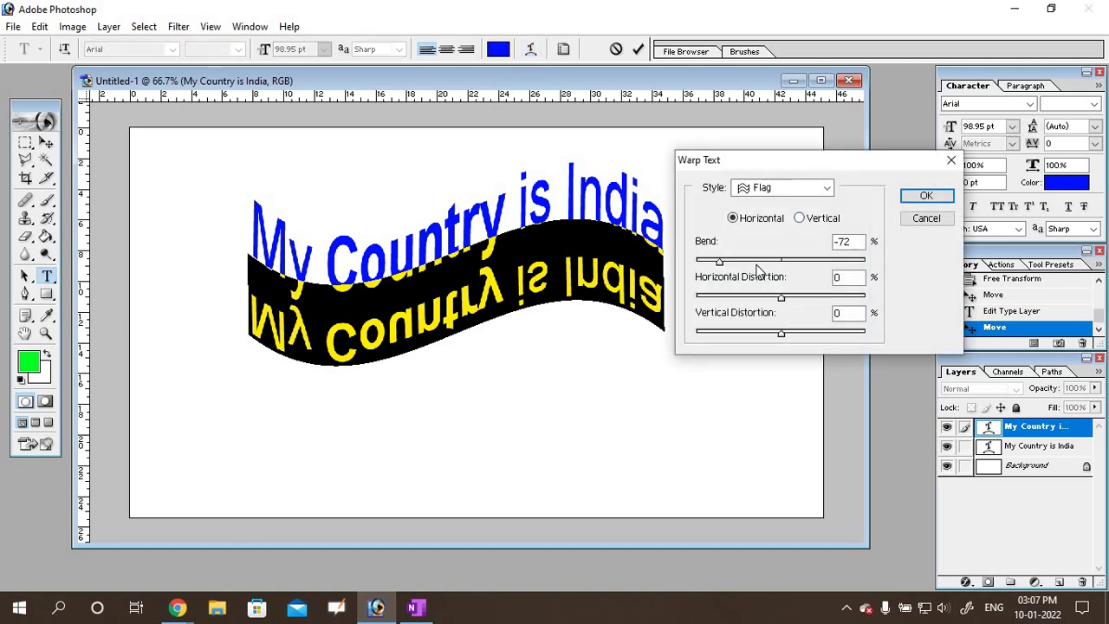
mouse_move(722, 262)
mouse_down()
mouse_move(834, 261)
mouse_move(713, 262)
mouse_up()
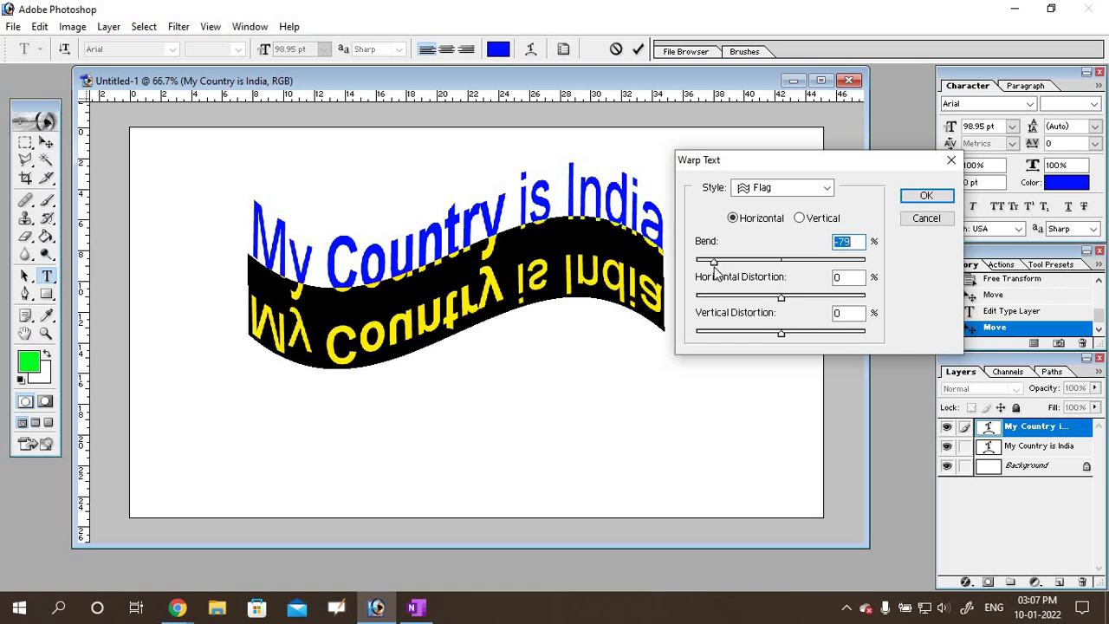
click(926, 195)
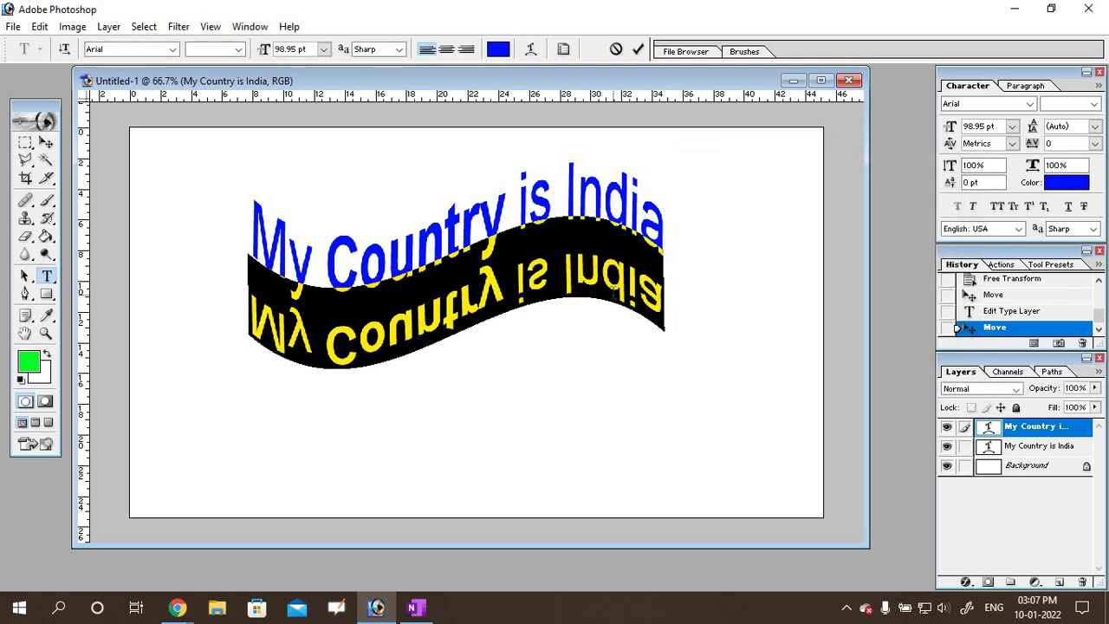
click(47, 143)
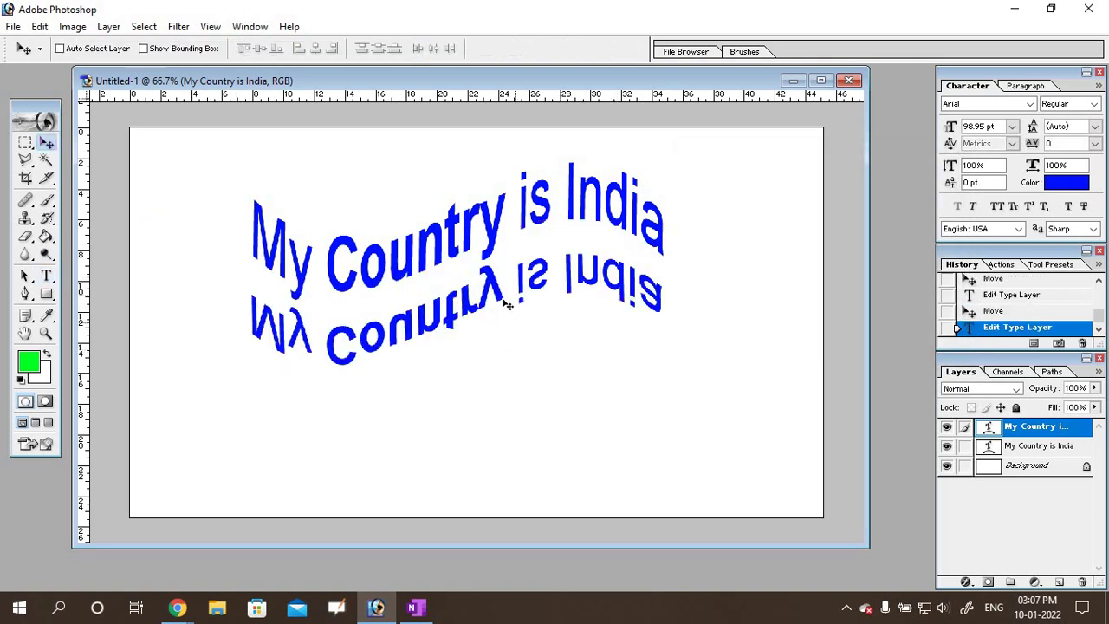
drag(507, 301, 501, 295)
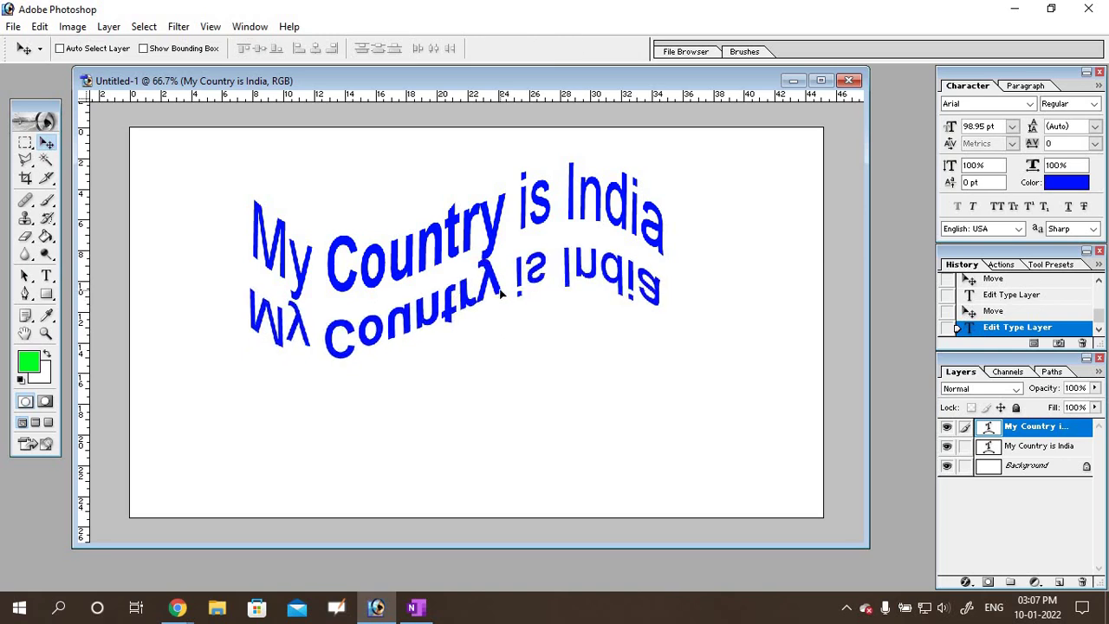
drag(501, 295, 504, 297)
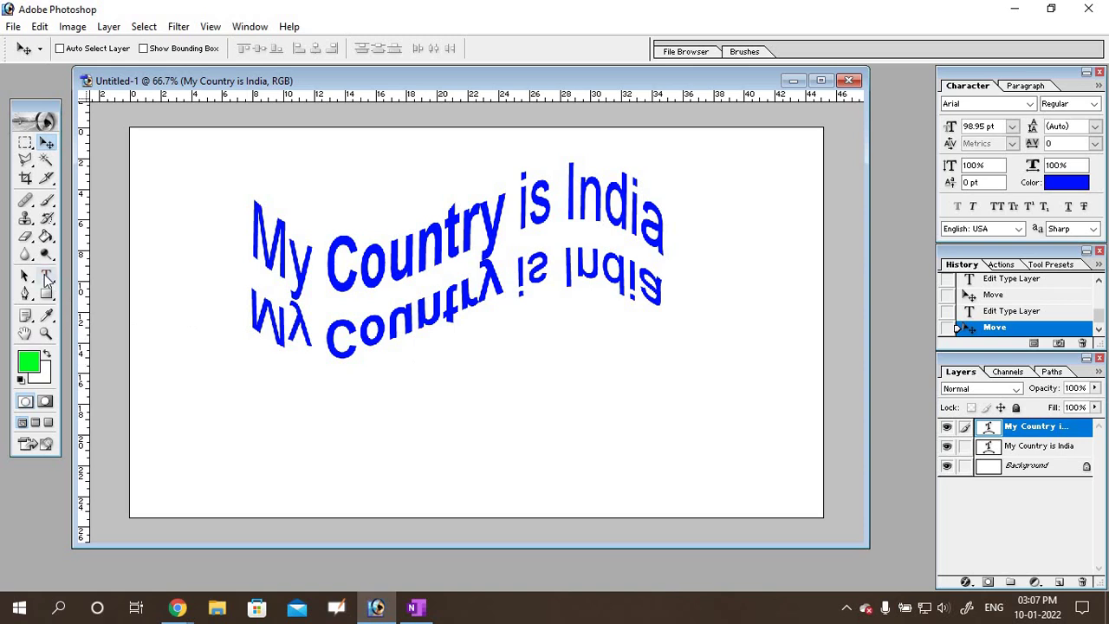
Retype the mirrored text in capitals and shift it slightly left and down.
drag(48, 276, 169, 276)
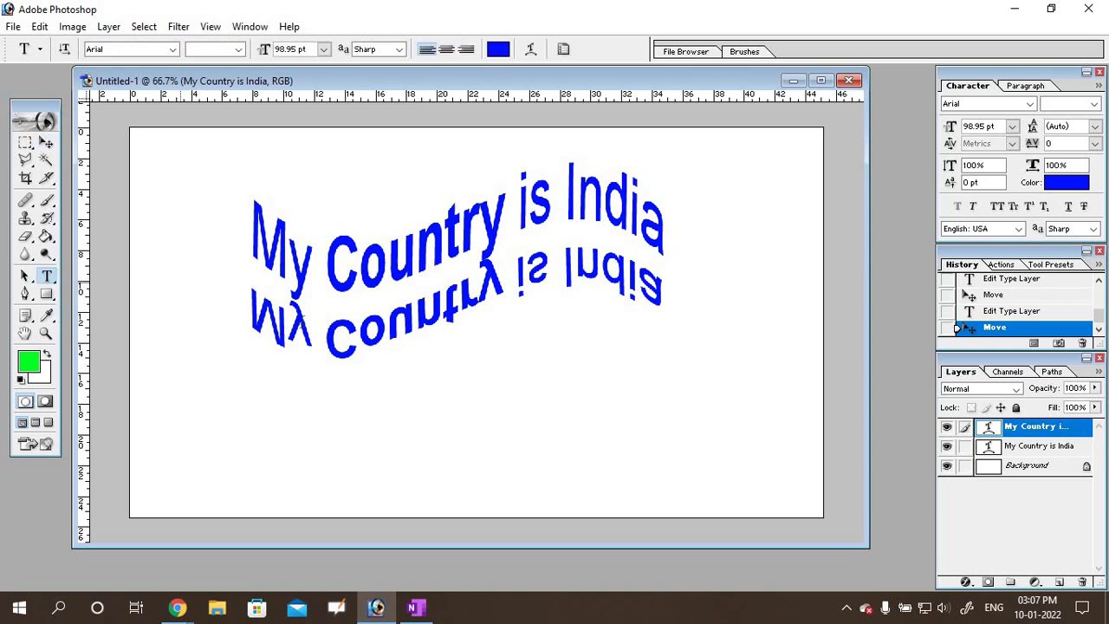
click(317, 333)
key(ctrl+a)
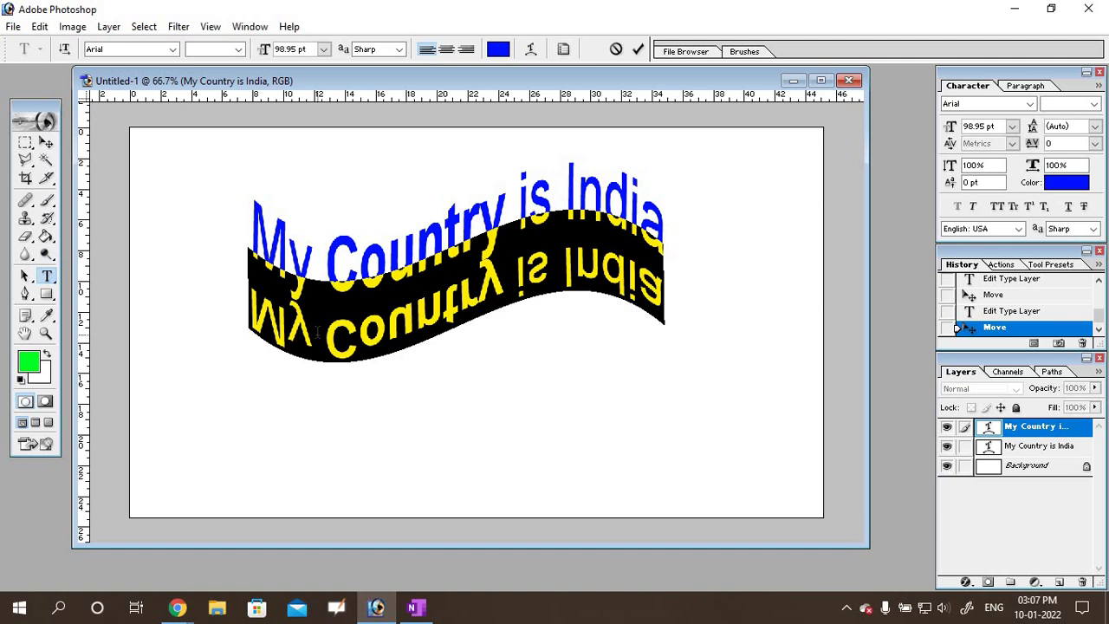
text(M)
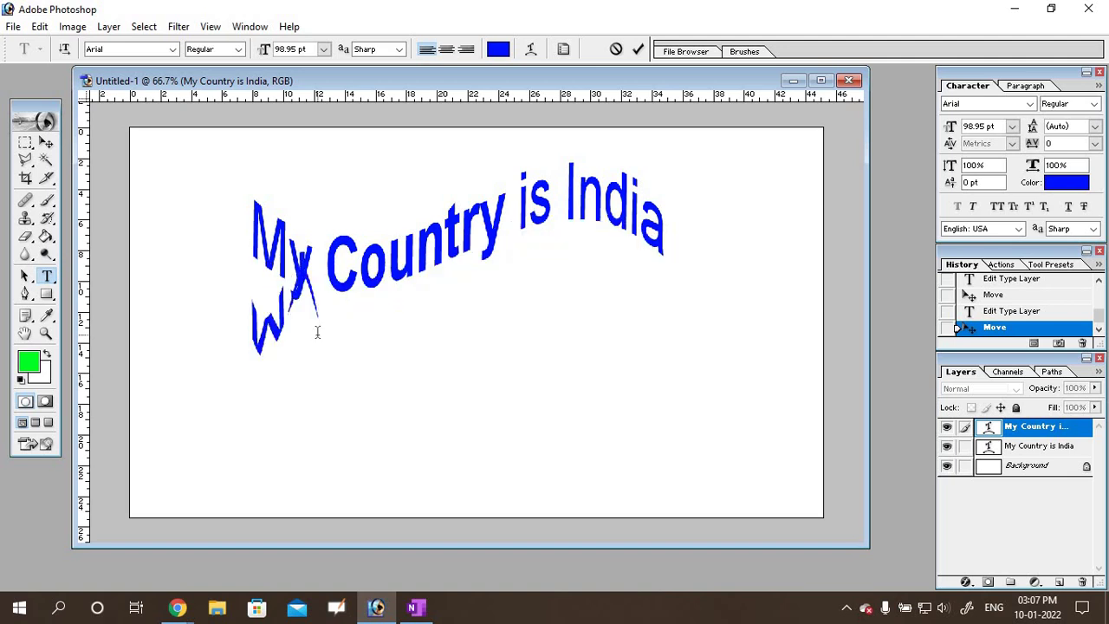
text( Co)
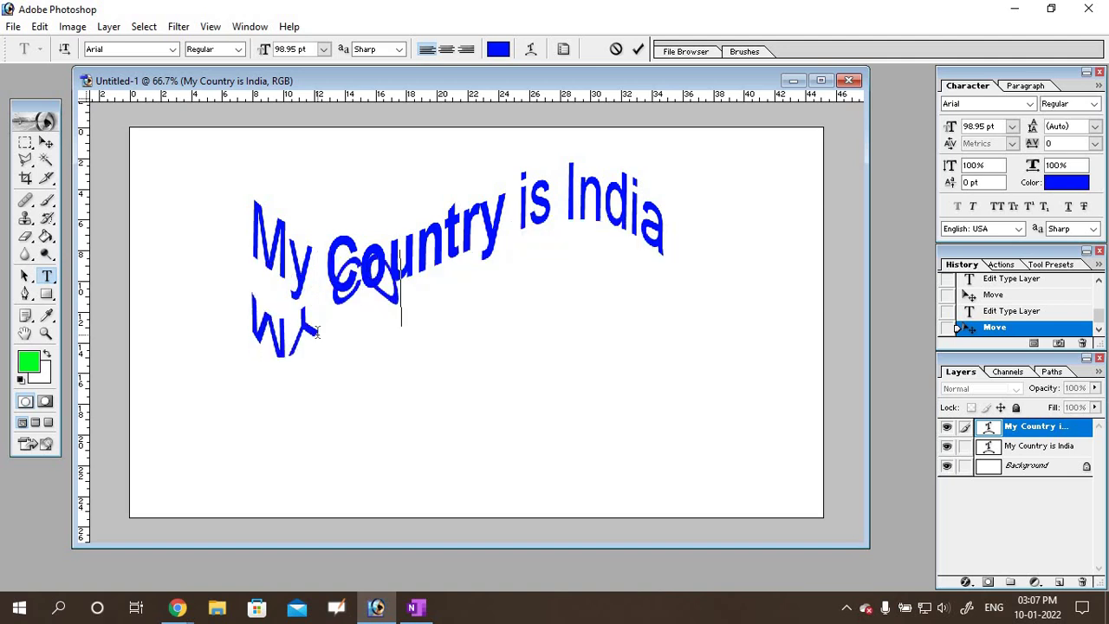
text(untrY)
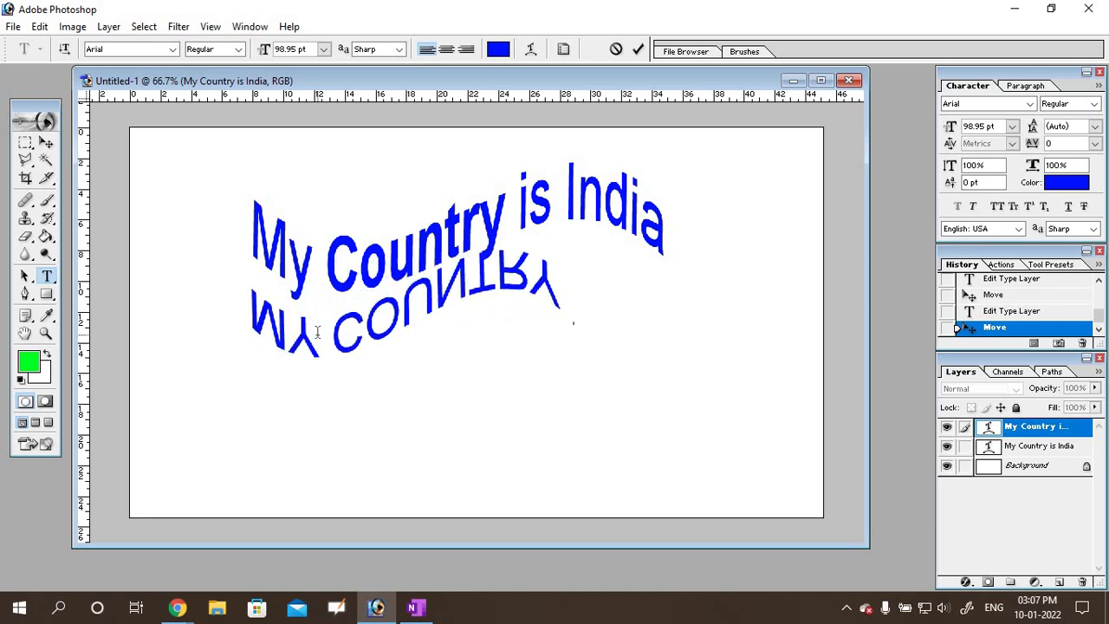
text( ID)
key(BackSpace)
text(S )
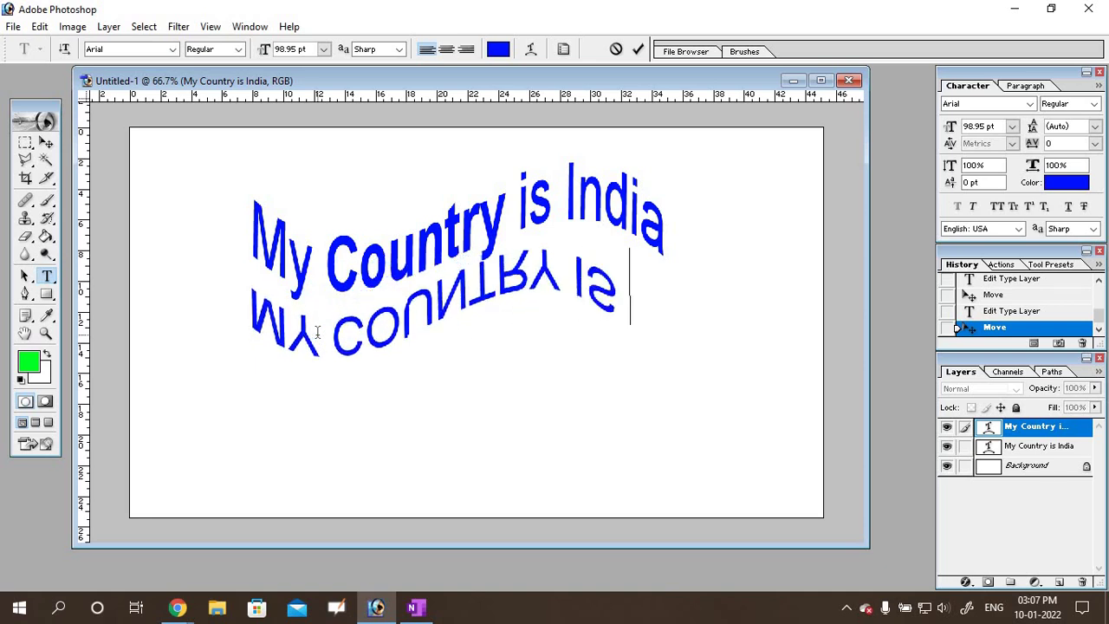
text(IND)
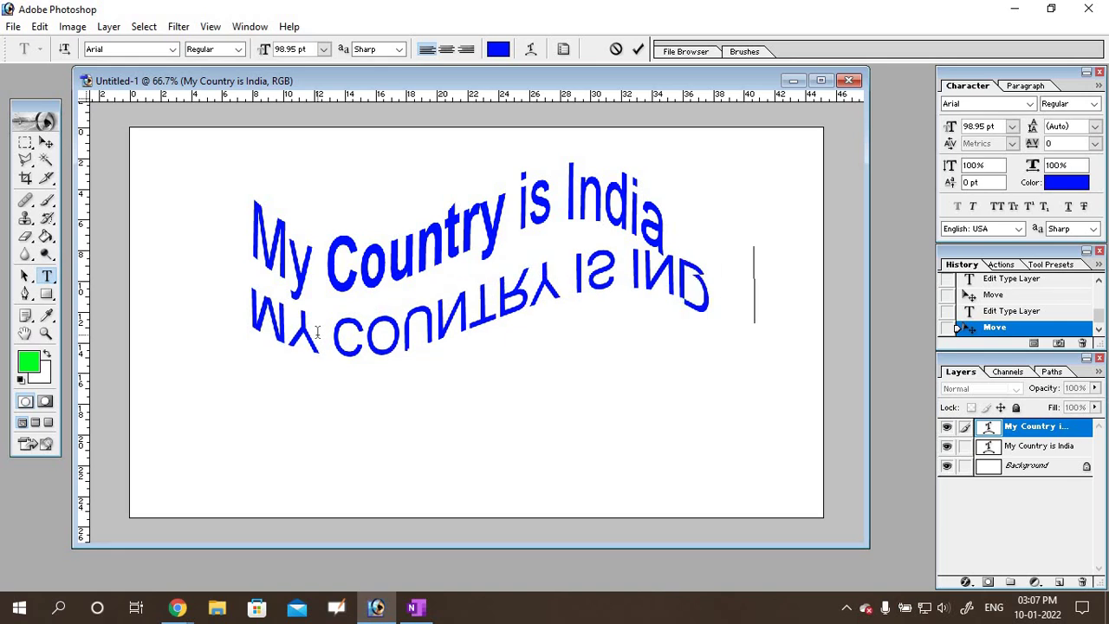
text(IA)
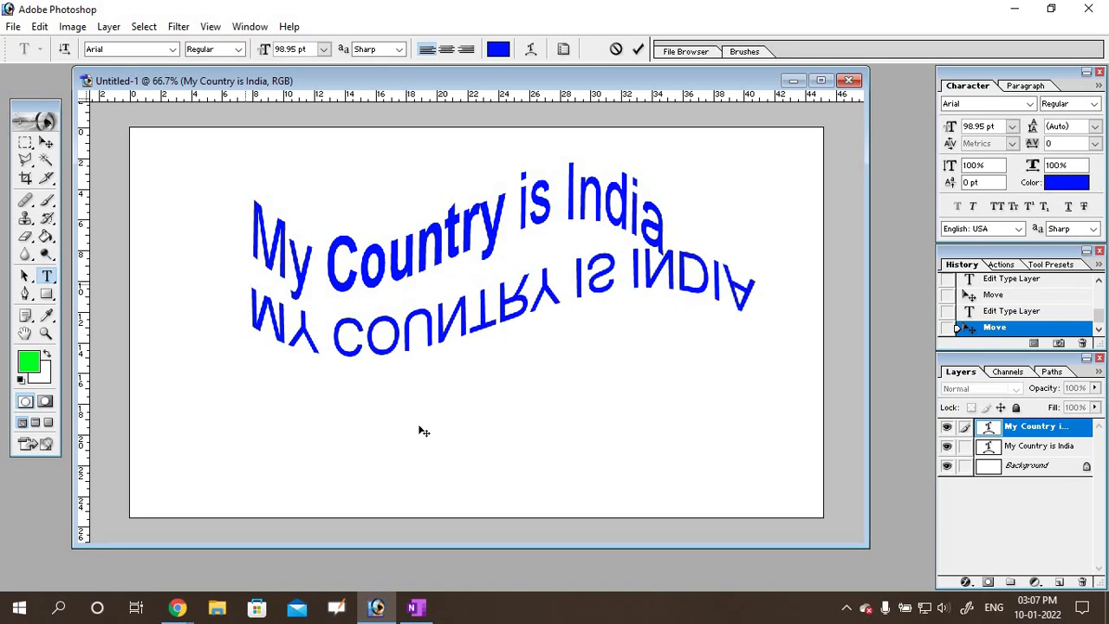
click(47, 142)
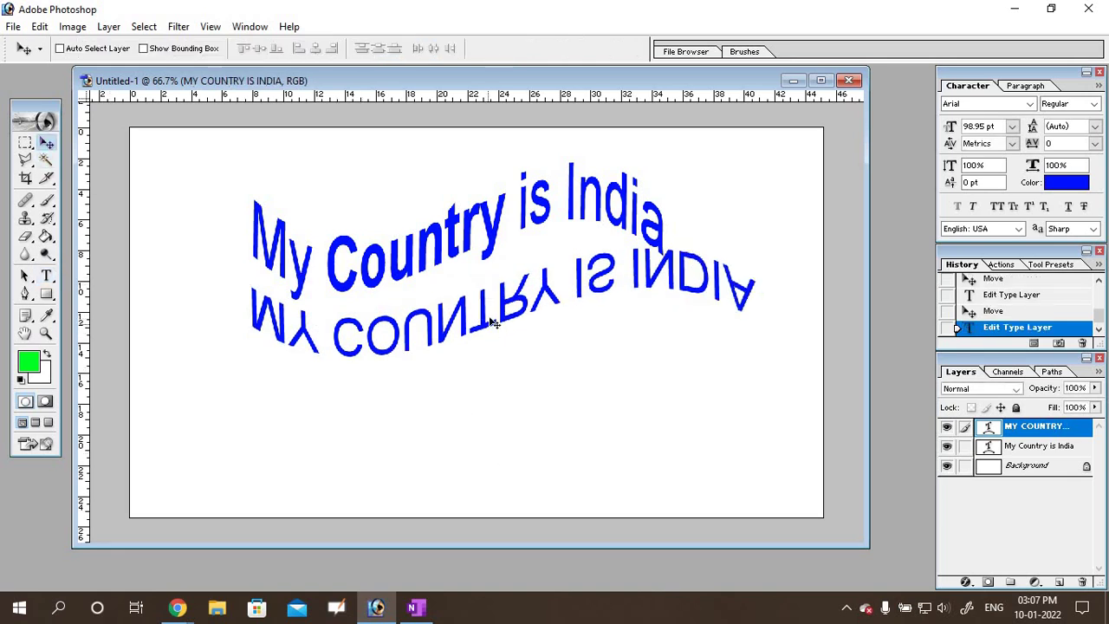
drag(488, 323, 463, 334)
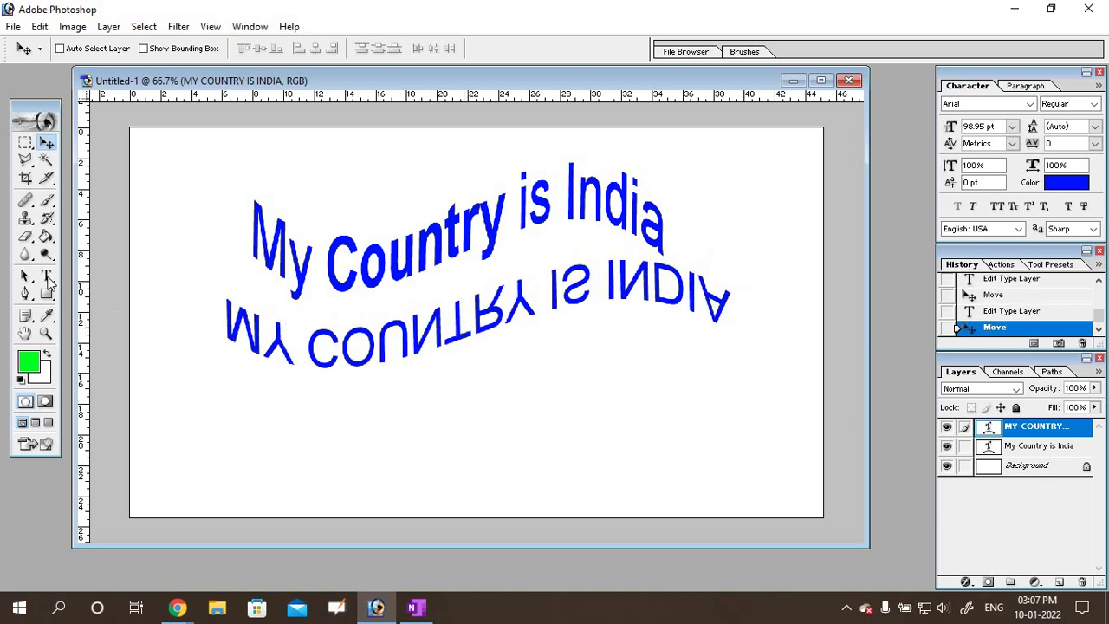
Retype the upright line as 'MY COUNTRY IS INDIA' in capitals.
click(47, 276)
click(464, 228)
triple_click(464, 228)
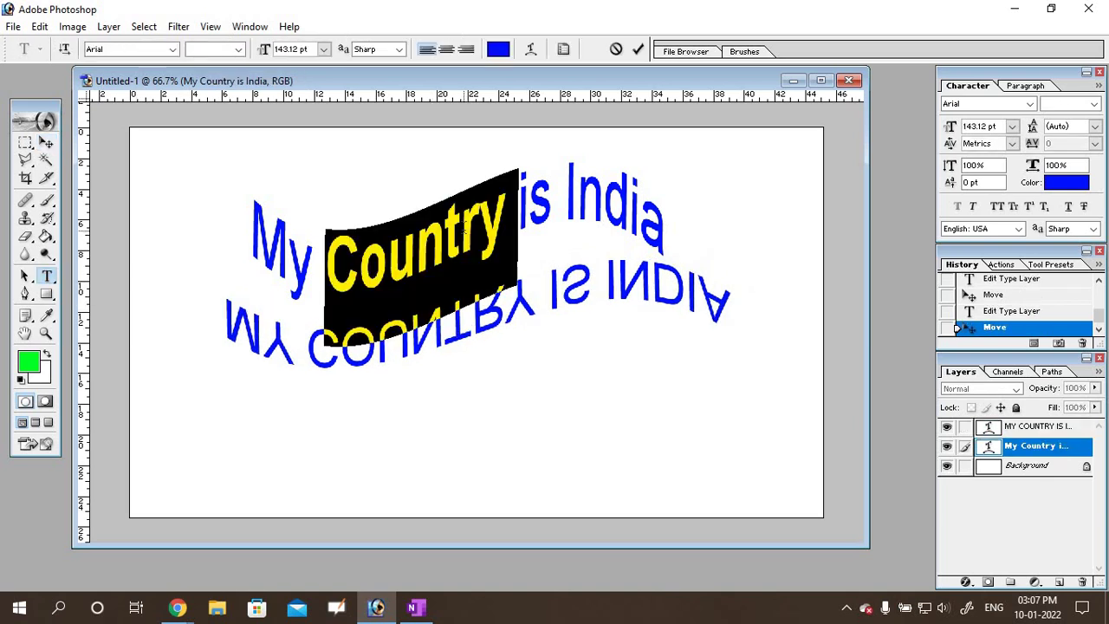
text(MY)
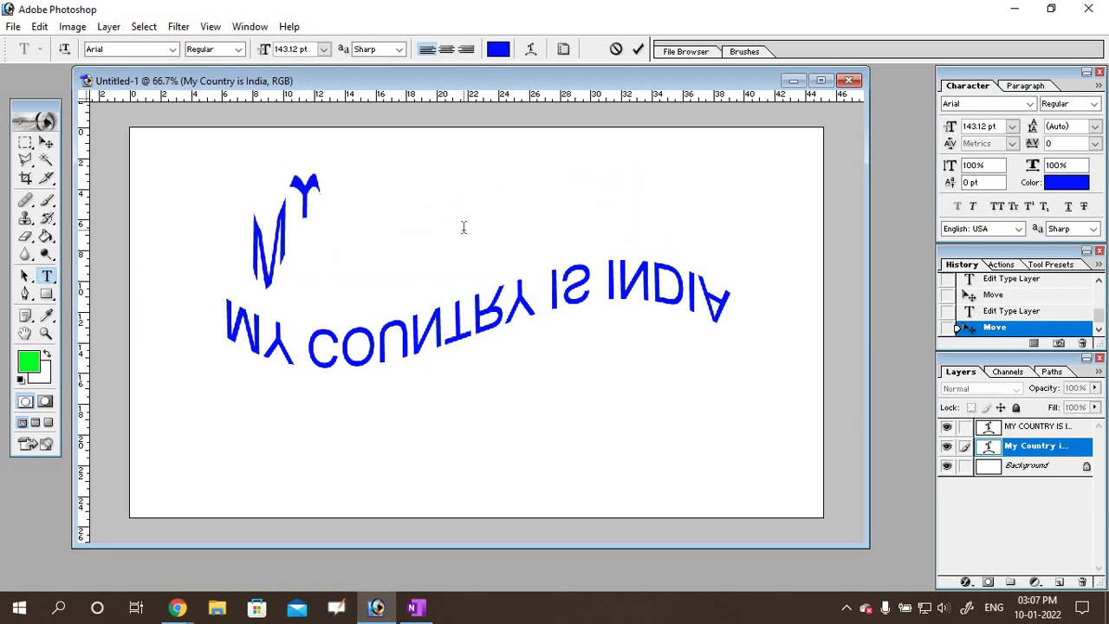
text( COUN)
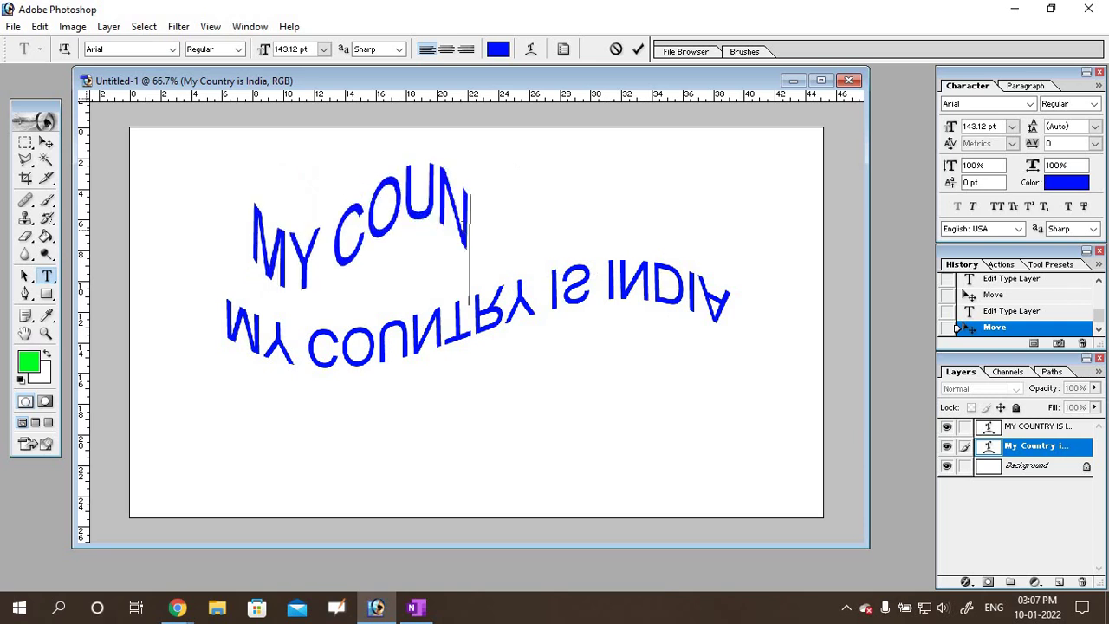
text(TRY )
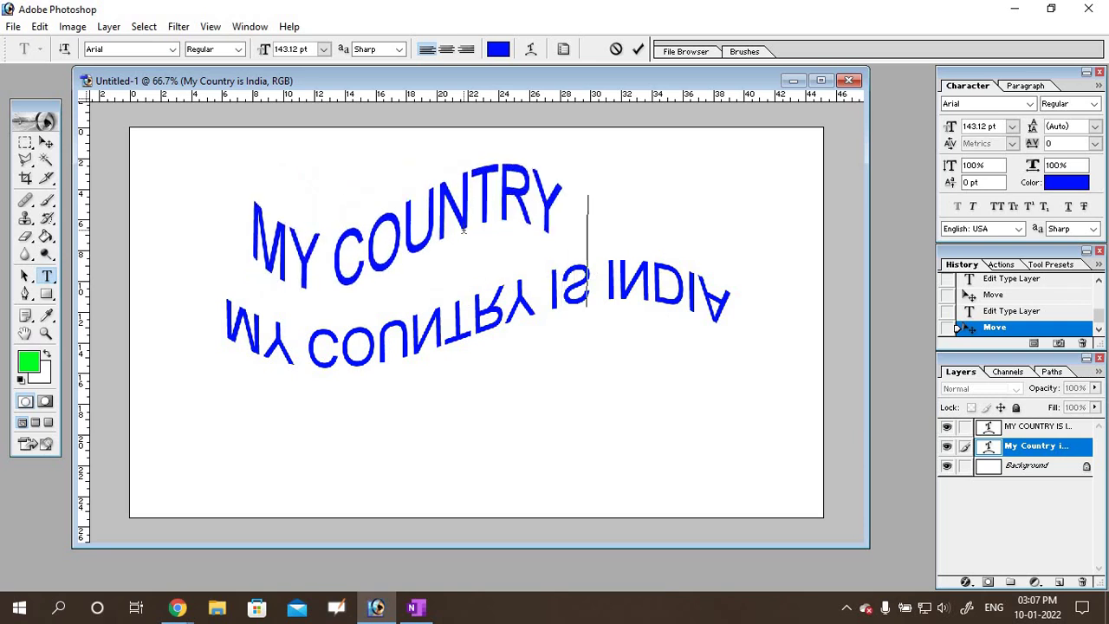
text(IS IND)
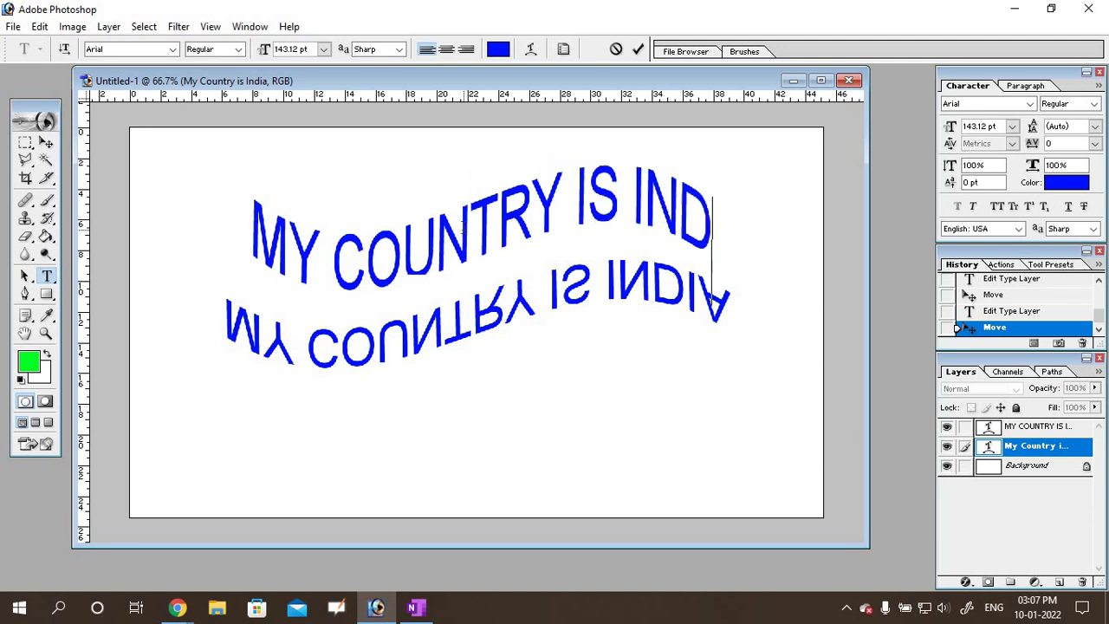
text(IA)
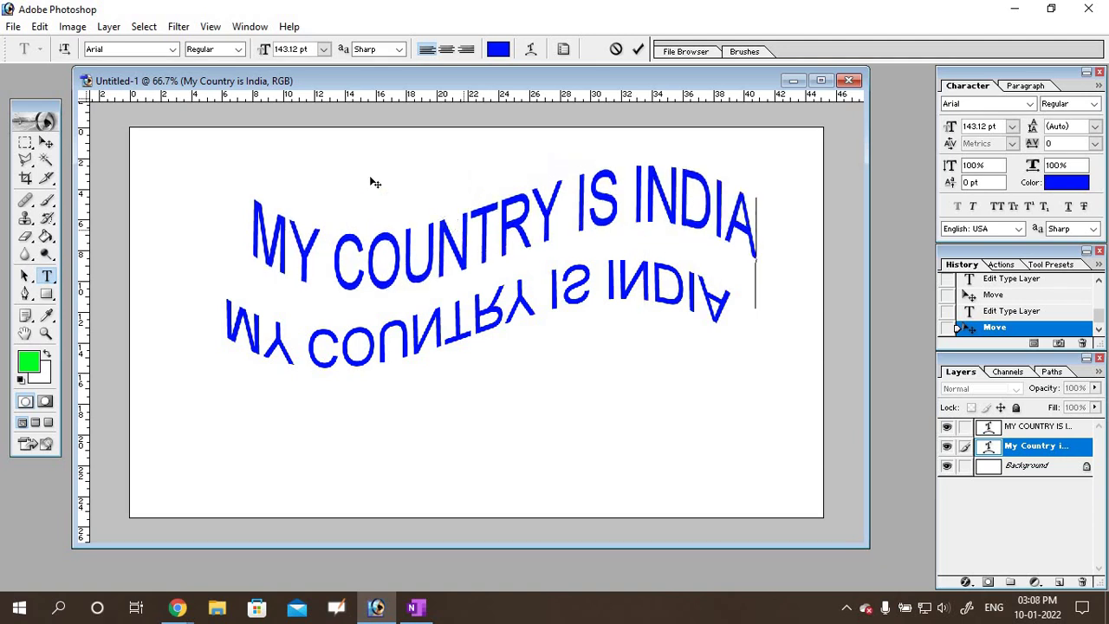
click(46, 143)
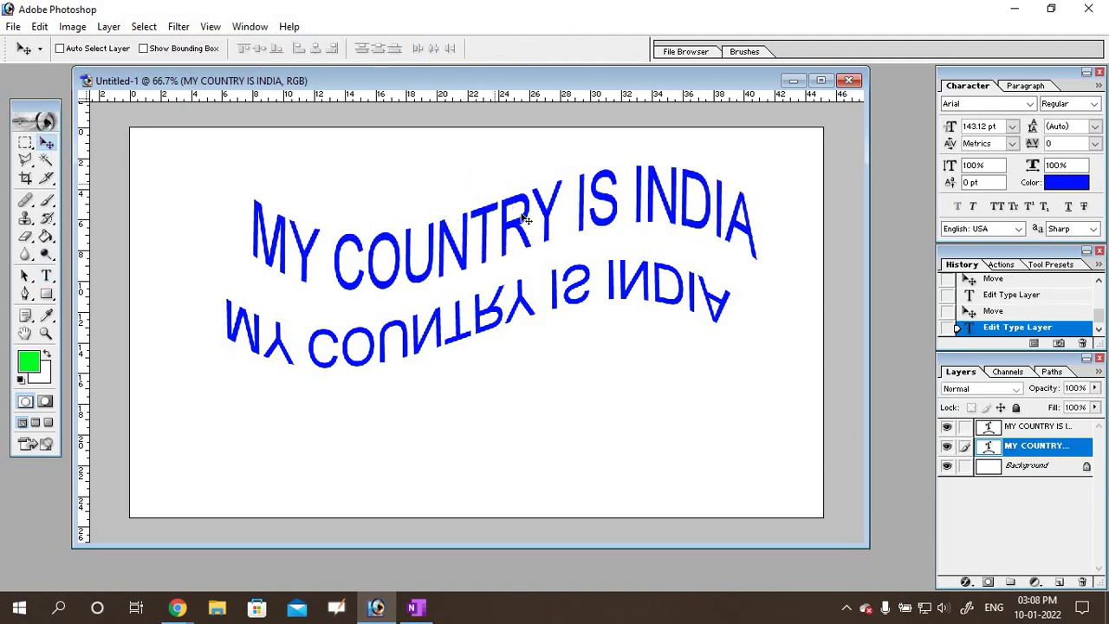
Lower the upright text onto the reflection, nudge it left, and select the reflection layer.
mouse_move(522, 230)
mouse_down()
mouse_move(494, 234)
mouse_move(496, 256)
mouse_up()
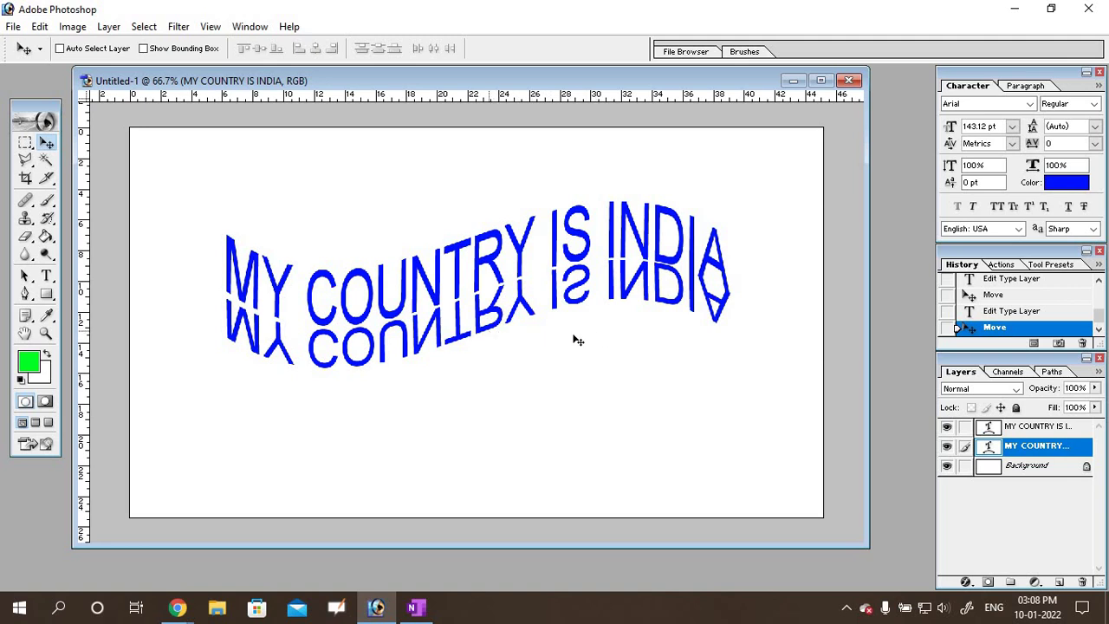
click(47, 276)
click(274, 326)
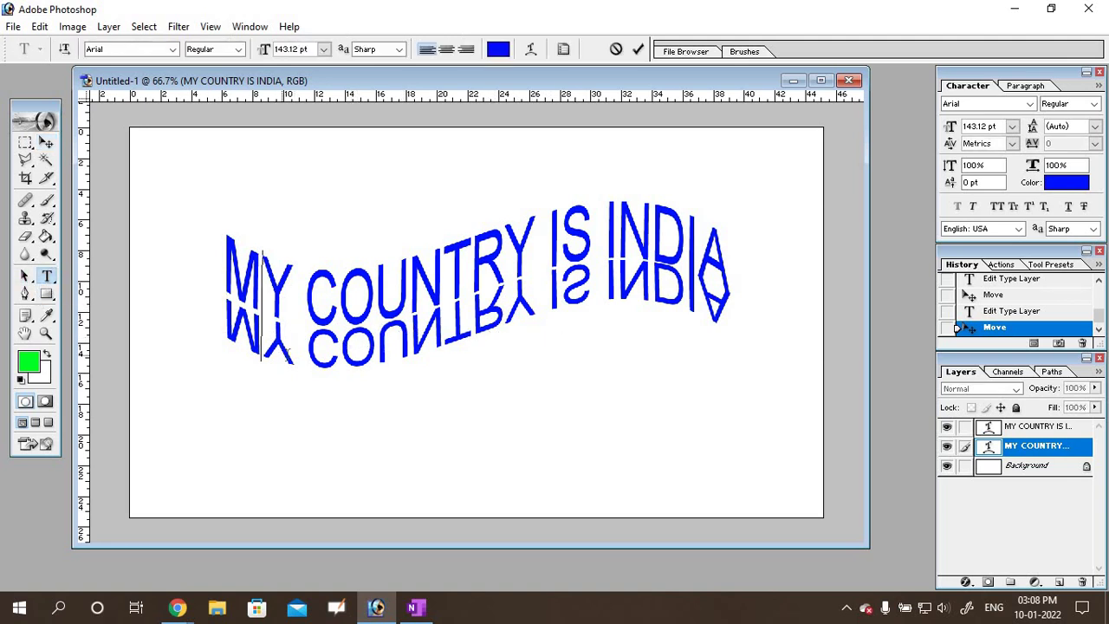
drag(292, 312, 169, 270)
click(46, 144)
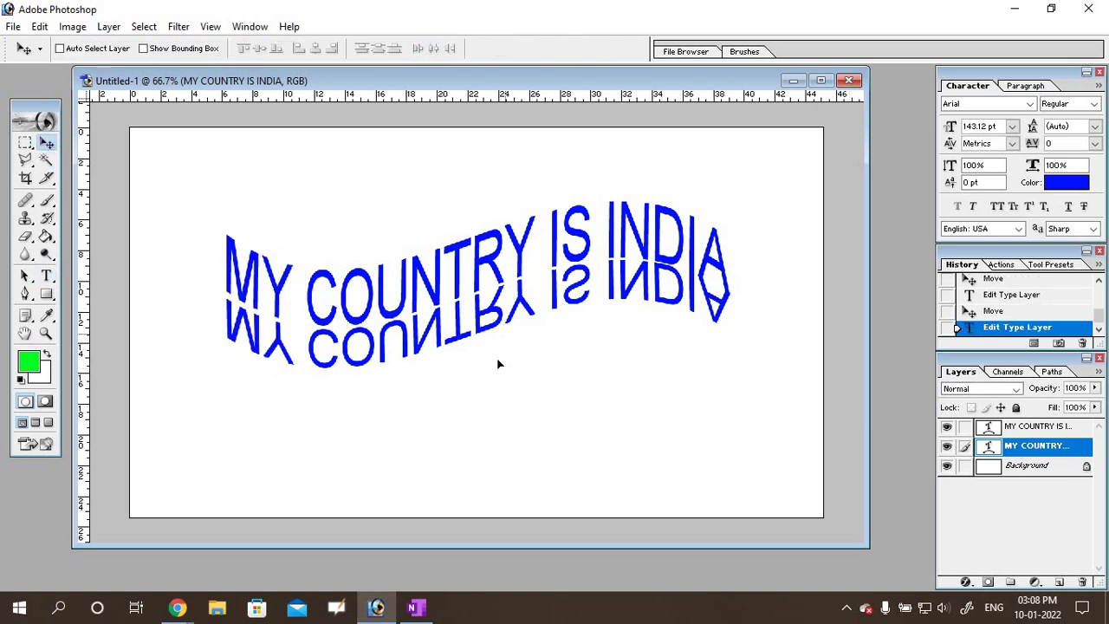
drag(498, 364, 497, 344)
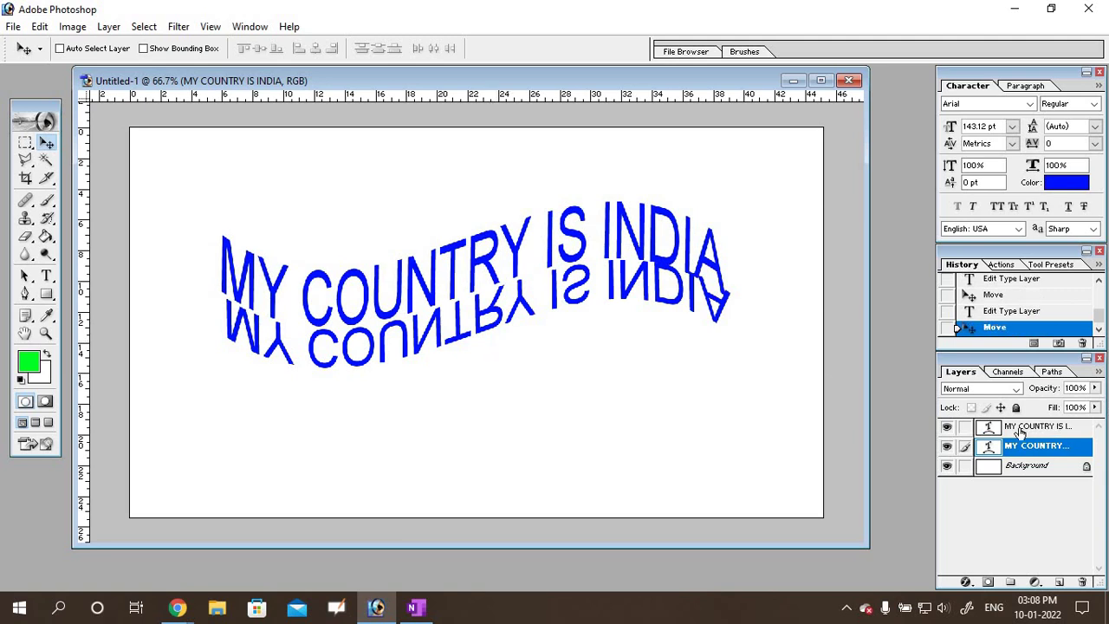
drag(1043, 422, 1036, 421)
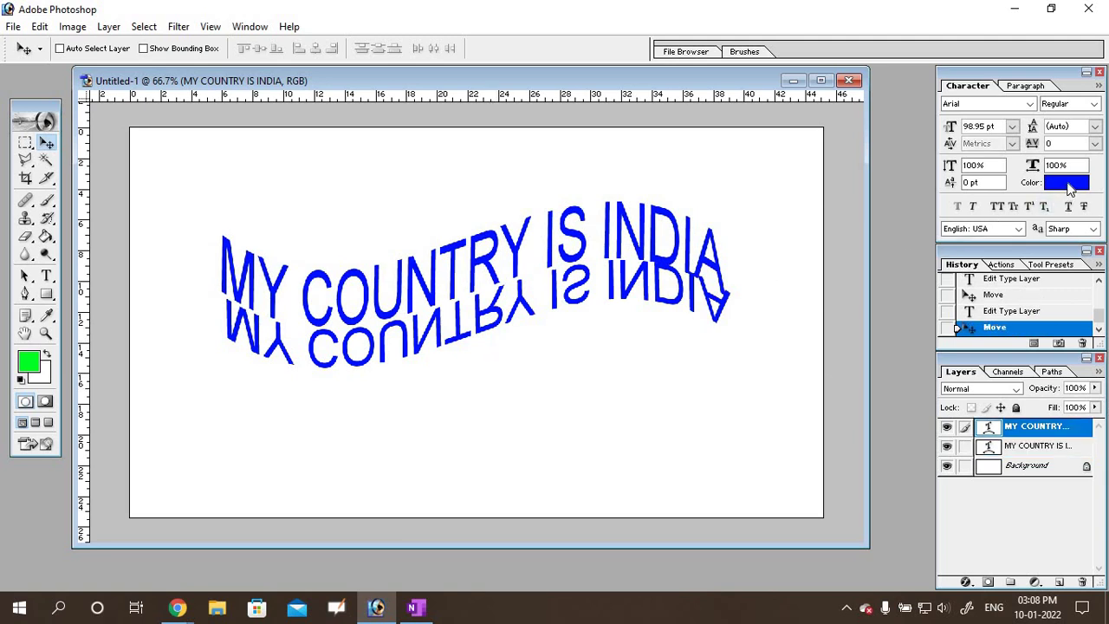
Change the reflection text colour to light grey CACACA.
click(1066, 183)
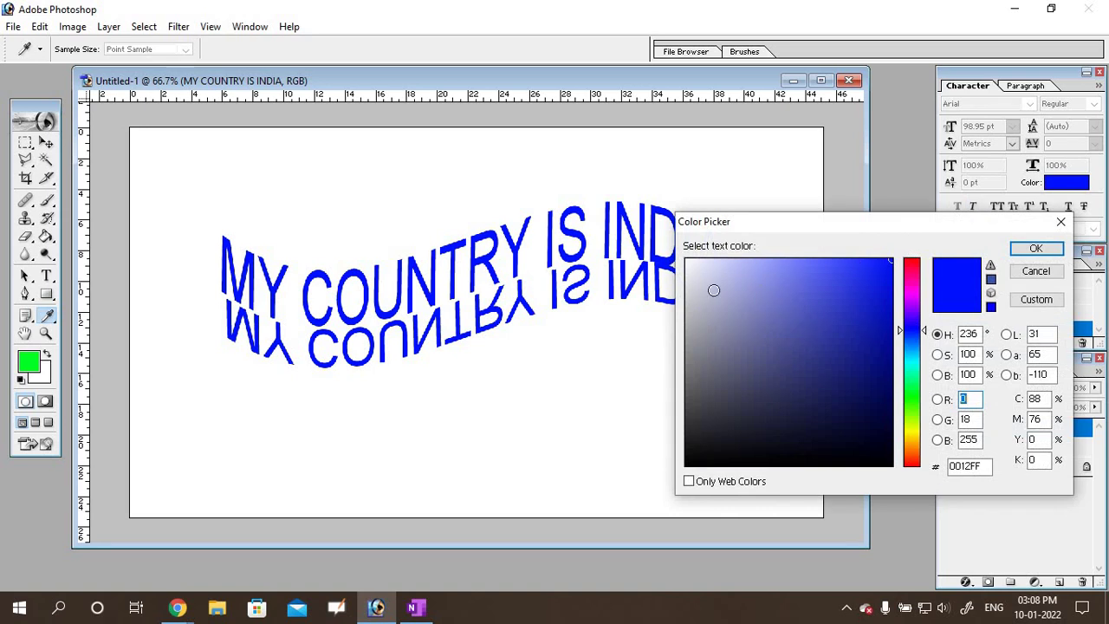
mouse_move(714, 291)
mouse_down()
mouse_move(679, 292)
mouse_move(692, 327)
mouse_up()
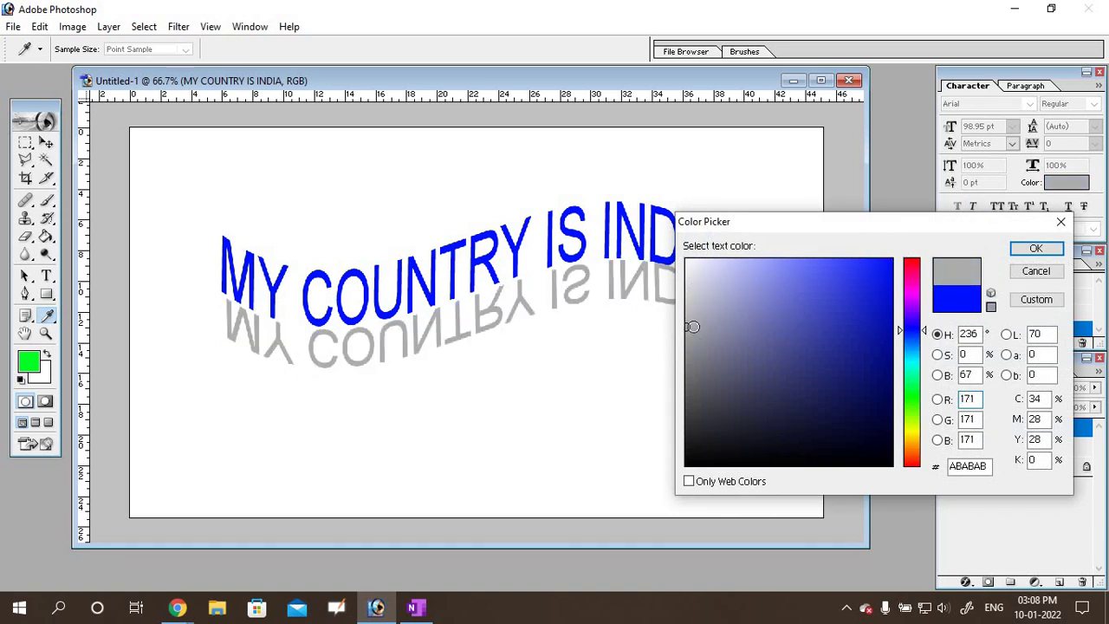
drag(690, 300, 686, 301)
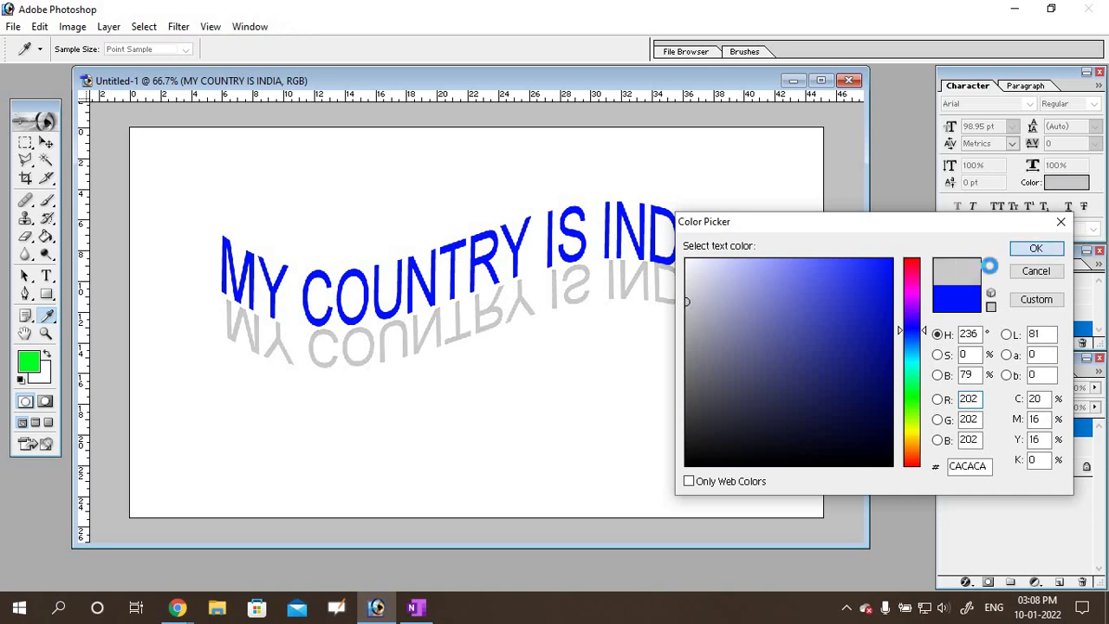
click(1035, 251)
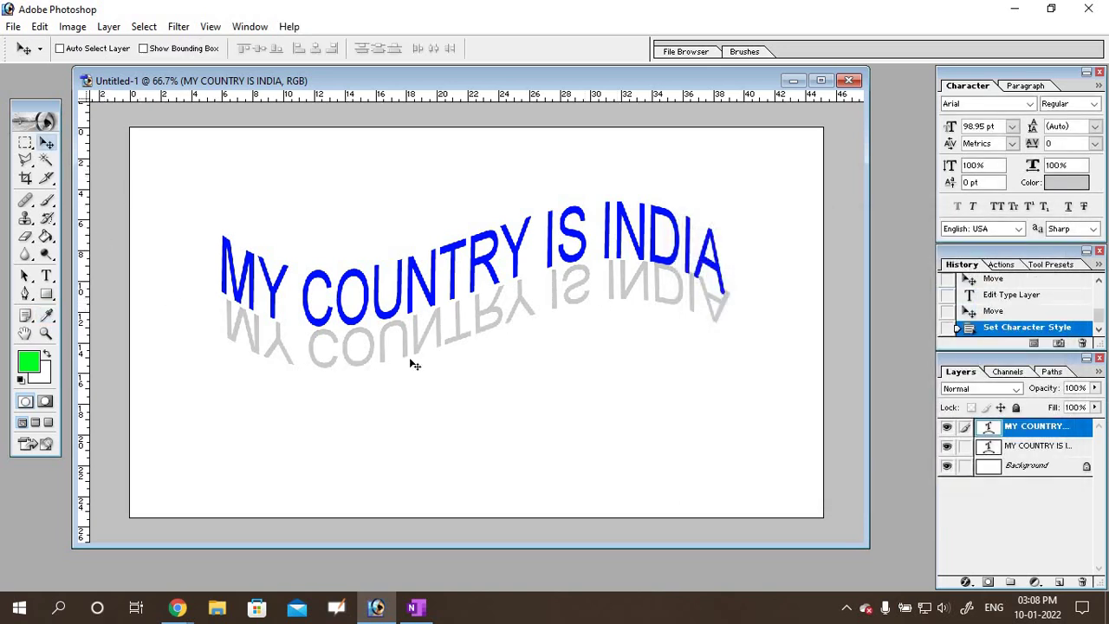
Nudge the grey reflection one step up and left beneath the blue text, then review the OneNote lesson notes.
key(Up)
key(Left)
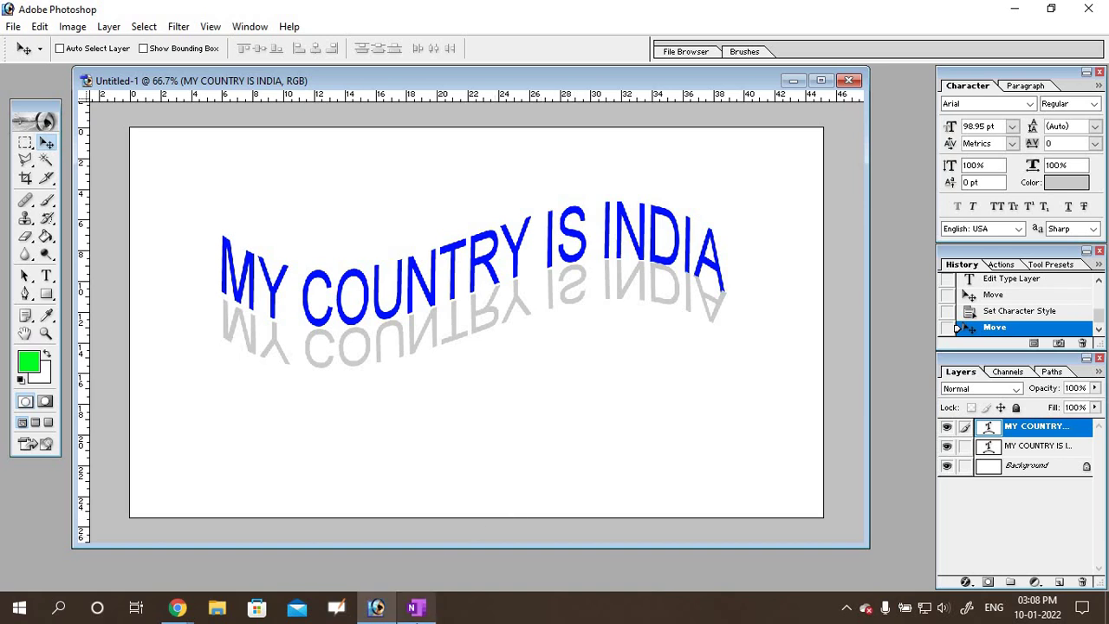
click(417, 609)
scroll(1107, 359, up, 5)
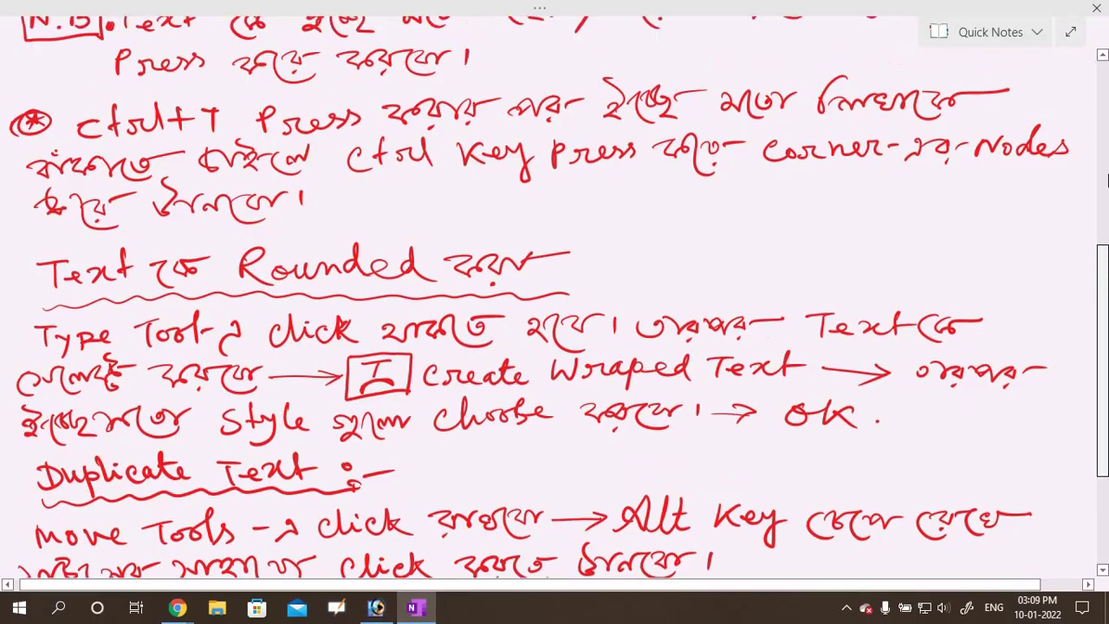
scroll(765, 500, down, 2)
scroll(765, 500, down, 3)
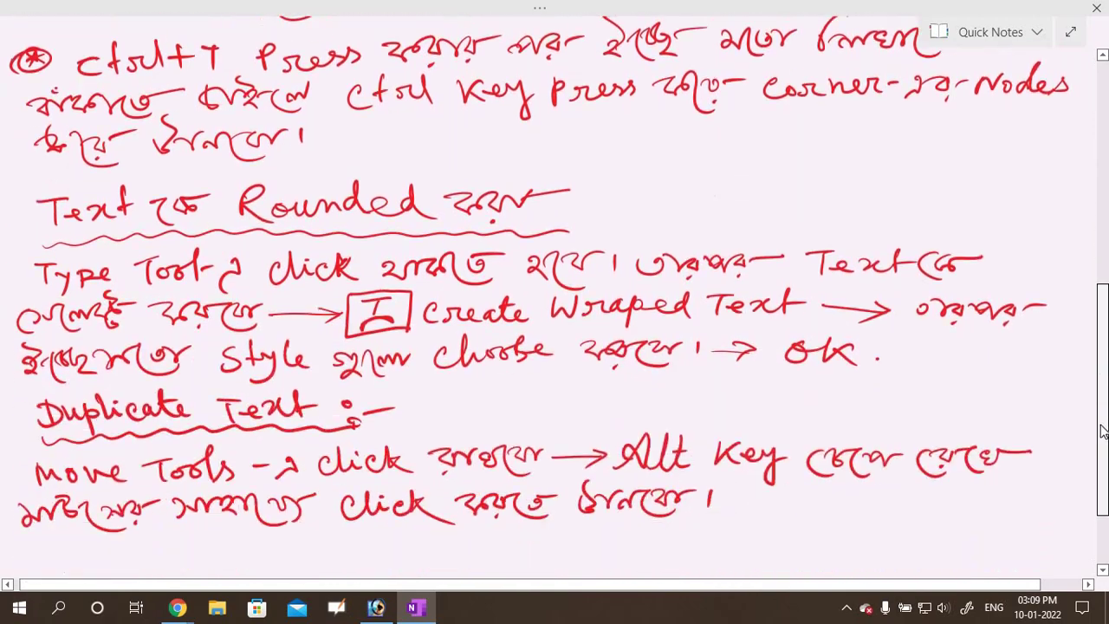
scroll(765, 500, down, 1)
click(415, 610)
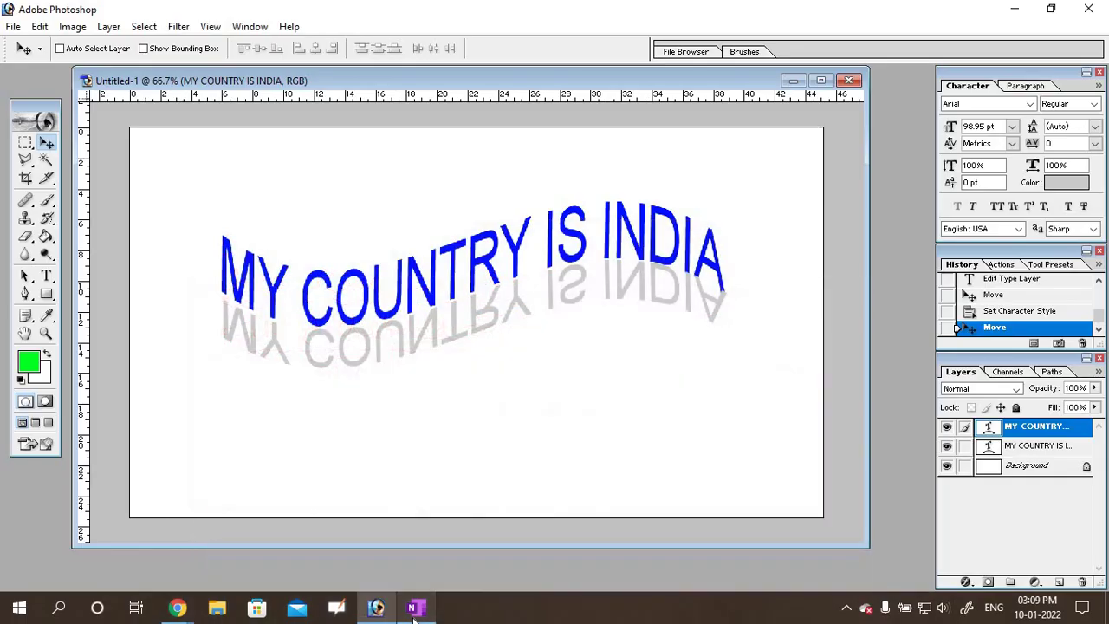